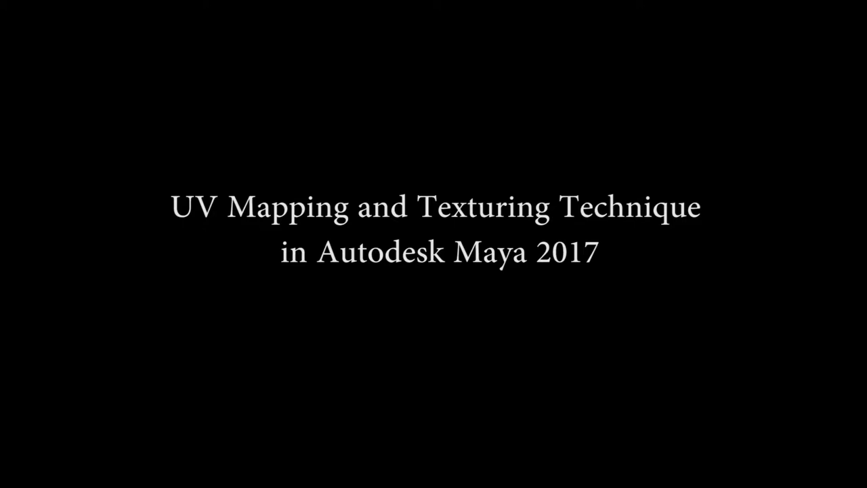
Step: Open the menu-set dropdown at the top-left of the soap bottle scene
{"action": "left_click", "coordinate": [20, 60]}
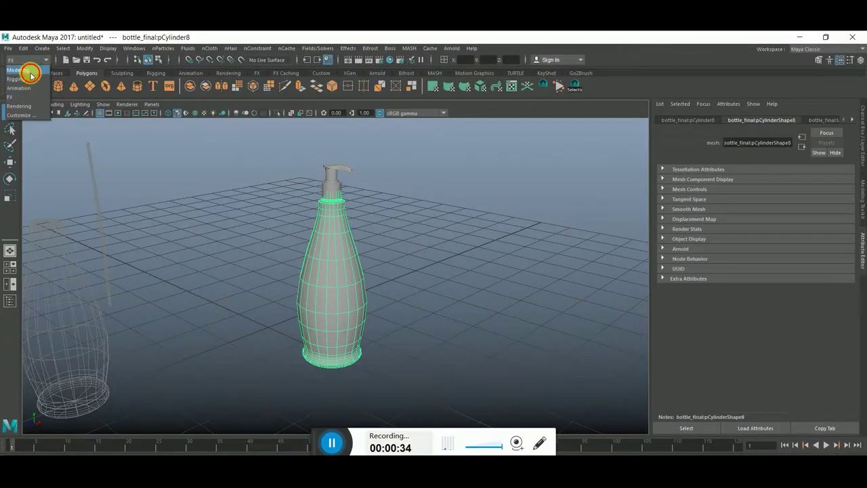
Step: Switch to the Modeling menu set and open the UV Editor, placed right of the bottle
{"action": "left_click", "coordinate": [29, 71]}
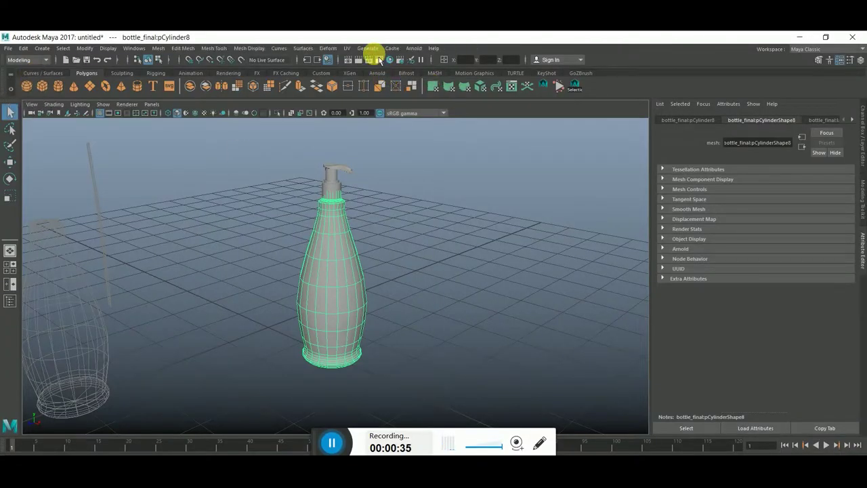
{"action": "left_click", "coordinate": [345, 48]}
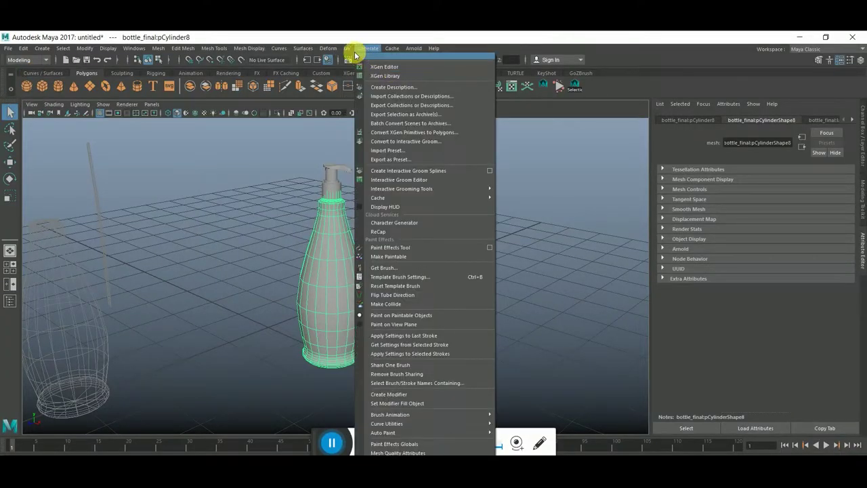
{"action": "mouse_move", "coordinate": [347, 48]}
{"action": "left_click", "coordinate": [356, 68]}
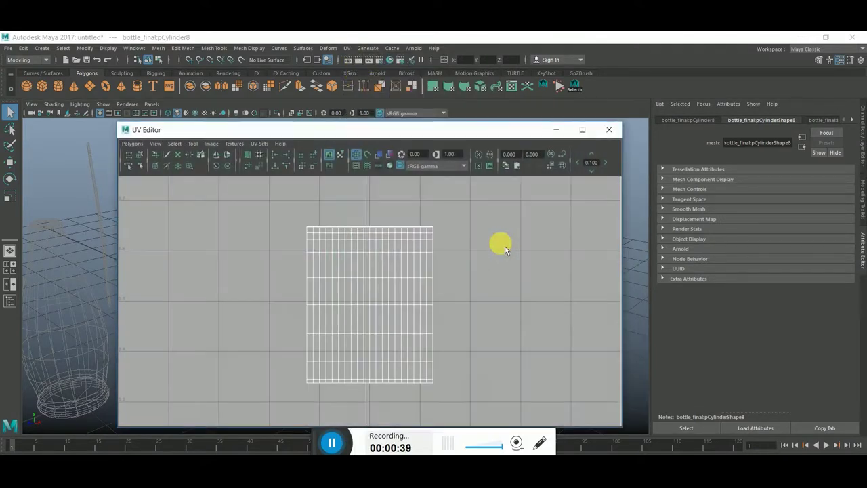
{"action": "left_click_drag", "start_coordinate": [398, 130], "coordinate": [672, 123]}
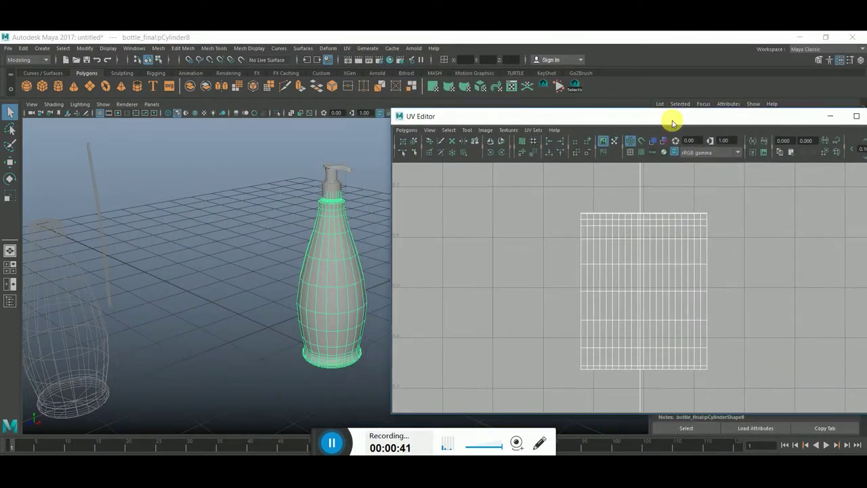
Step: Zoom out the UV Editor to frame the body's existing UV grid in 0-1 space
{"action": "left_click_drag", "start_coordinate": [306, 234], "coordinate": [288, 235], "text": "alt"}
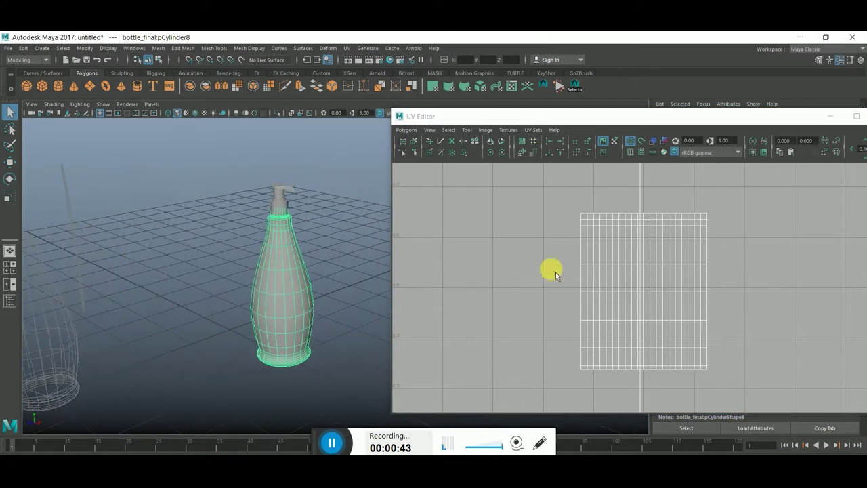
{"action": "scroll", "coordinate": [634, 275], "scroll_direction": "down", "scroll_amount": 2}
{"action": "scroll", "coordinate": [618, 262], "scroll_direction": "down", "scroll_amount": 2}
{"action": "scroll", "coordinate": [653, 298], "scroll_direction": "down", "scroll_amount": 2}
{"action": "scroll", "coordinate": [637, 291], "scroll_direction": "down", "scroll_amount": 2}
{"action": "middle_click_drag", "start_coordinate": [617, 276], "coordinate": [627, 304], "text": "alt"}
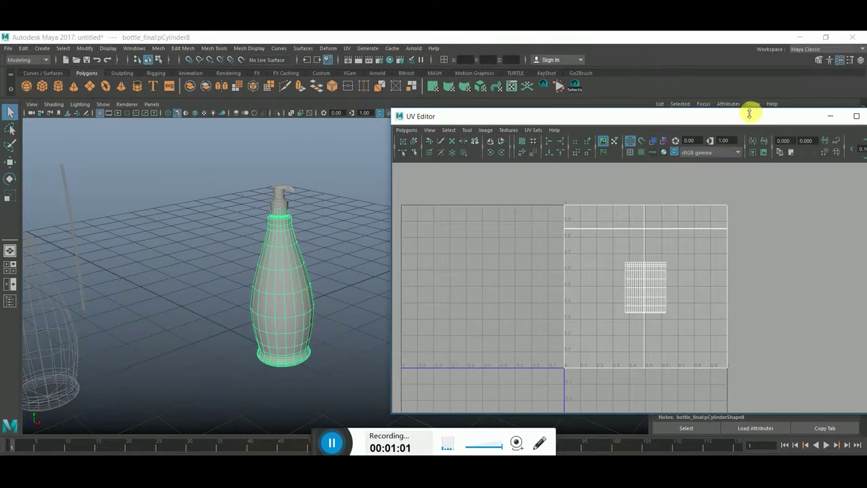
Step: Close the UV Editor and put the pump cap on a new hidden layer1
{"action": "left_click", "coordinate": [832, 117]}
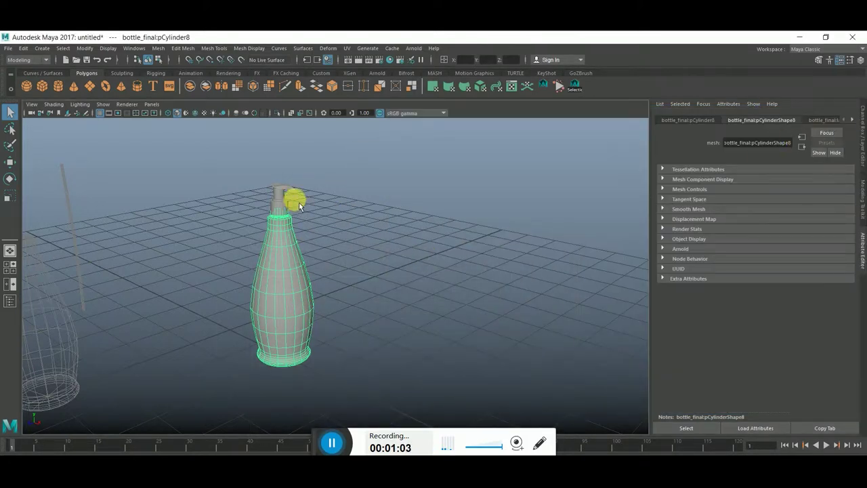
{"action": "left_click", "coordinate": [297, 203]}
{"action": "left_click", "coordinate": [265, 179]}
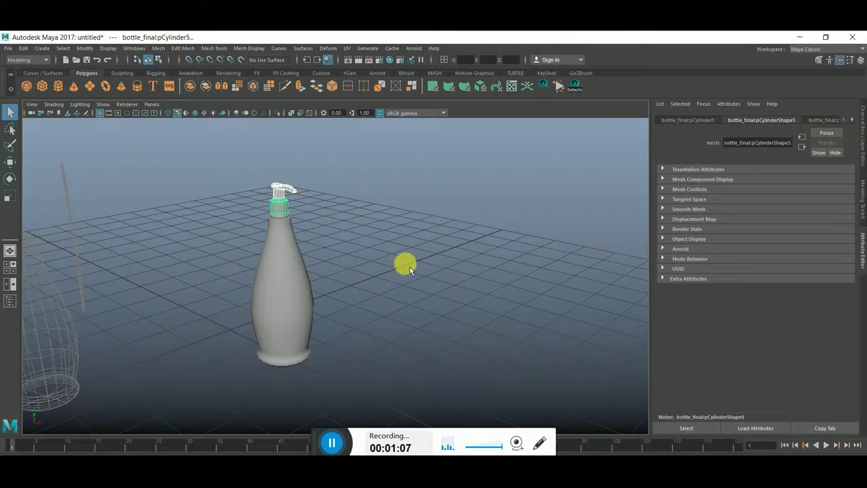
{"action": "key", "text": "ctrl+a"}
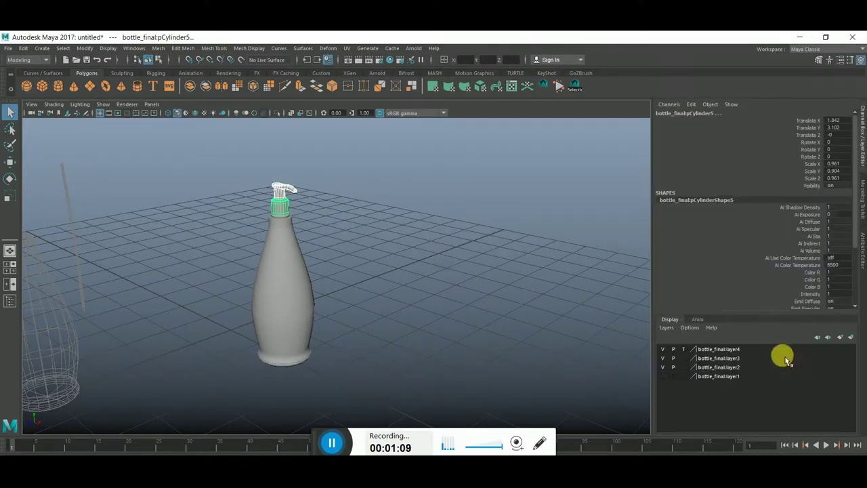
{"action": "left_click", "coordinate": [851, 337]}
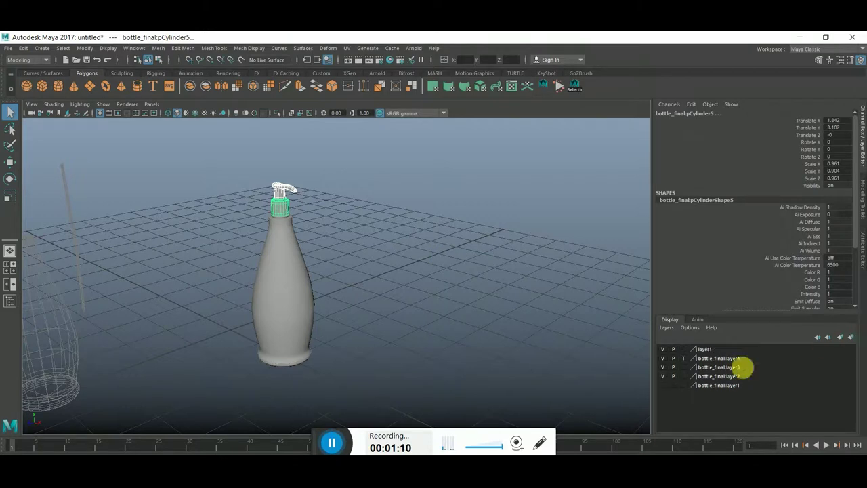
{"action": "left_click", "coordinate": [664, 349]}
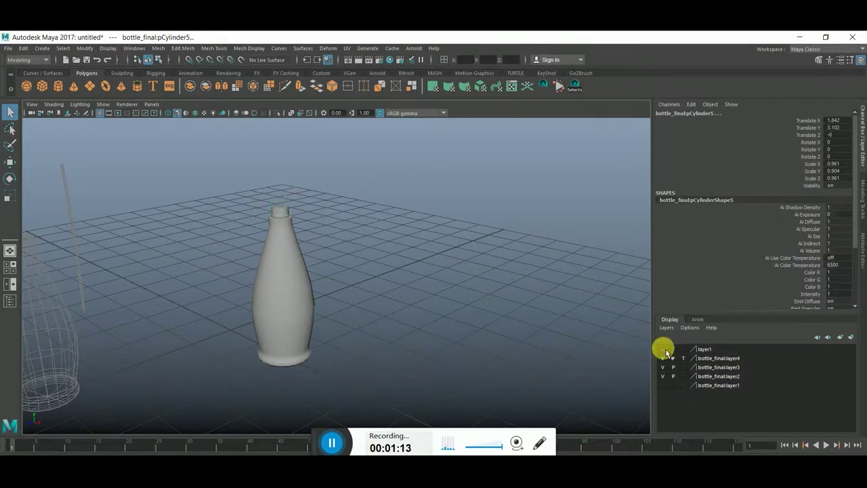
Step: Select the bottle body pCylinder8 and orbit around to inspect its base
{"action": "left_click", "coordinate": [286, 216]}
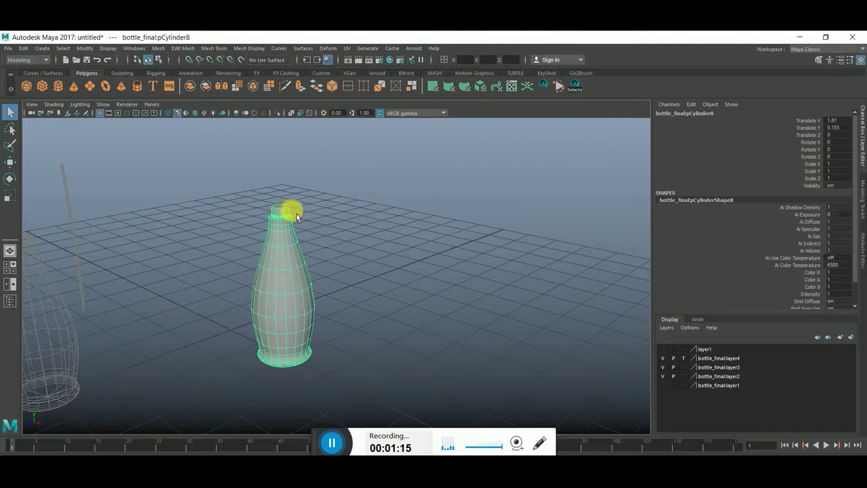
{"action": "mouse_move", "coordinate": [336, 329]}
{"action": "left_mouse_down", "text": "alt"}
{"action": "mouse_move", "coordinate": [353, 270]}
{"action": "mouse_move", "coordinate": [386, 273]}
{"action": "mouse_move", "coordinate": [369, 284]}
{"action": "left_mouse_up", "text": "alt"}
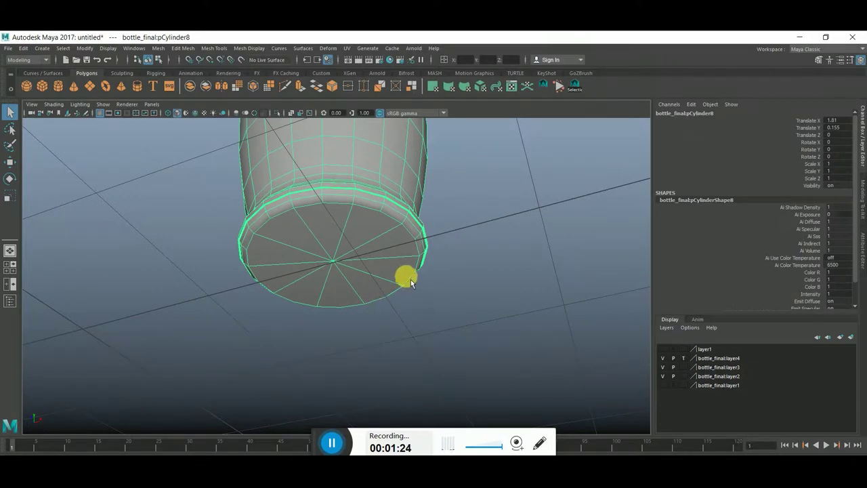
{"action": "scroll", "coordinate": [409, 283], "scroll_direction": "down", "scroll_amount": 5}
{"action": "mouse_move", "coordinate": [413, 285]}
{"action": "left_mouse_down", "text": "alt"}
{"action": "mouse_move", "coordinate": [478, 273]}
{"action": "mouse_move", "coordinate": [410, 238]}
{"action": "left_mouse_up", "text": "alt"}
{"action": "right_click", "coordinate": [368, 230]}
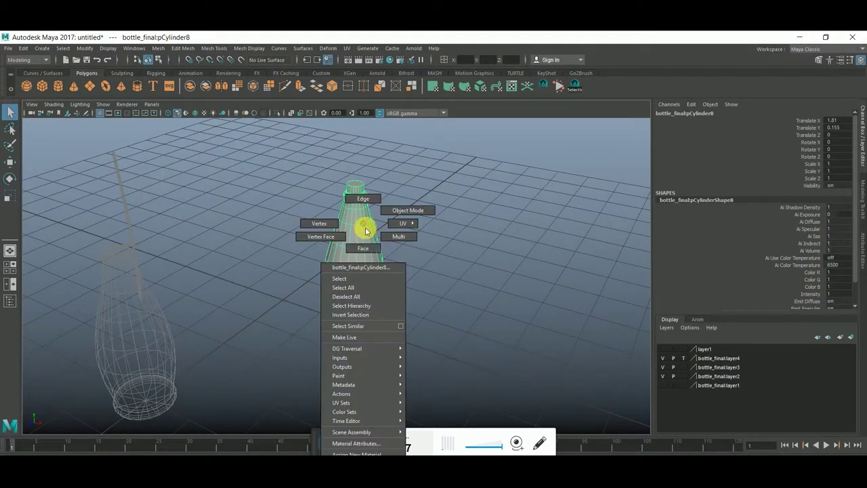
Step: Select all bottle faces in Face mode, then Ctrl-deselect the bottom cap faces
{"action": "left_click_drag", "start_coordinate": [281, 156], "coordinate": [439, 335]}
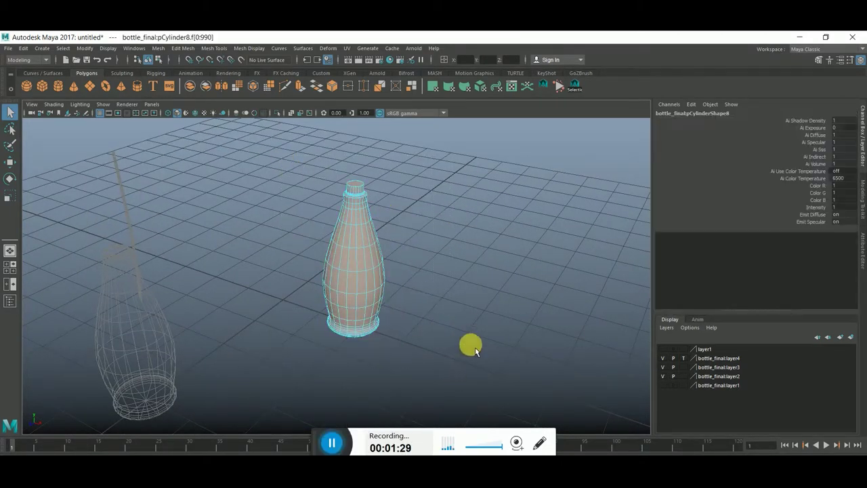
{"action": "scroll", "coordinate": [373, 245], "scroll_direction": "up", "scroll_amount": 5}
{"action": "mouse_move", "coordinate": [373, 246]}
{"action": "left_mouse_down", "text": "alt"}
{"action": "mouse_move", "coordinate": [384, 273]}
{"action": "mouse_move", "coordinate": [376, 305]}
{"action": "mouse_move", "coordinate": [422, 338]}
{"action": "mouse_move", "coordinate": [447, 344]}
{"action": "mouse_move", "coordinate": [424, 277]}
{"action": "left_mouse_up", "text": "alt"}
{"action": "scroll", "coordinate": [479, 280], "scroll_direction": "up", "scroll_amount": 3}
{"action": "scroll", "coordinate": [491, 293], "scroll_direction": "up", "scroll_amount": 3}
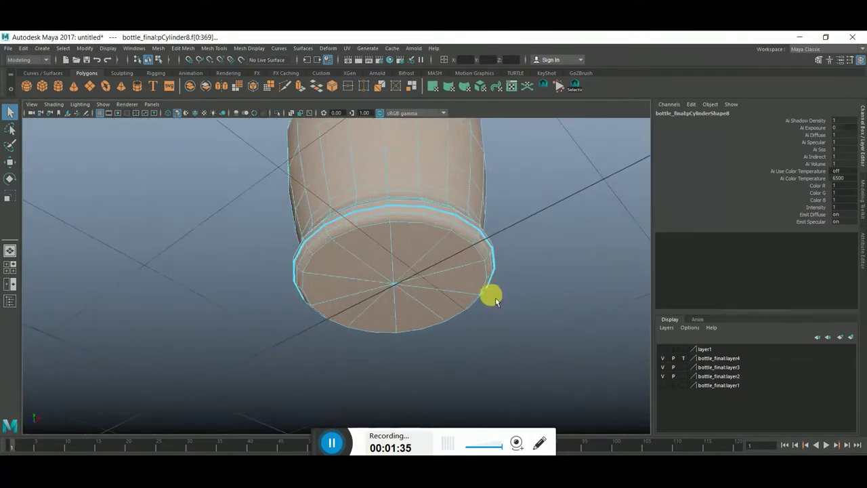
{"action": "left_click", "coordinate": [379, 203], "text": "ctrl"}
{"action": "left_click_drag", "start_coordinate": [405, 202], "coordinate": [441, 255], "text": "ctrl"}
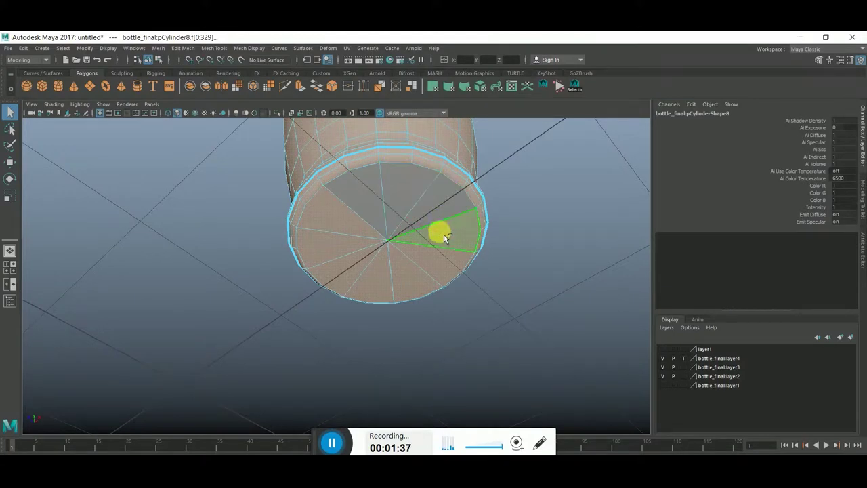
{"action": "left_click_drag", "start_coordinate": [395, 284], "coordinate": [365, 280], "text": "ctrl"}
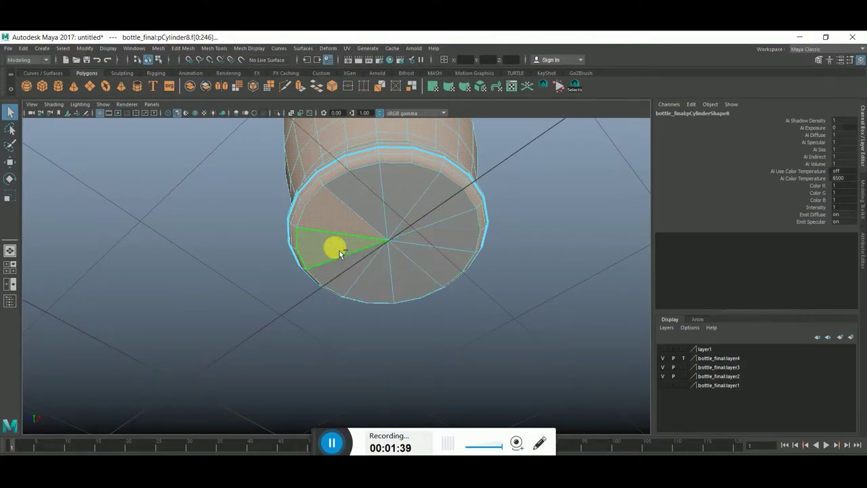
{"action": "mouse_move", "coordinate": [494, 235]}
{"action": "left_mouse_down", "text": "alt"}
{"action": "mouse_move", "coordinate": [437, 231]}
{"action": "mouse_move", "coordinate": [375, 187]}
{"action": "mouse_move", "coordinate": [406, 234]}
{"action": "mouse_move", "coordinate": [449, 236]}
{"action": "mouse_move", "coordinate": [443, 250]}
{"action": "left_mouse_up", "text": "alt"}
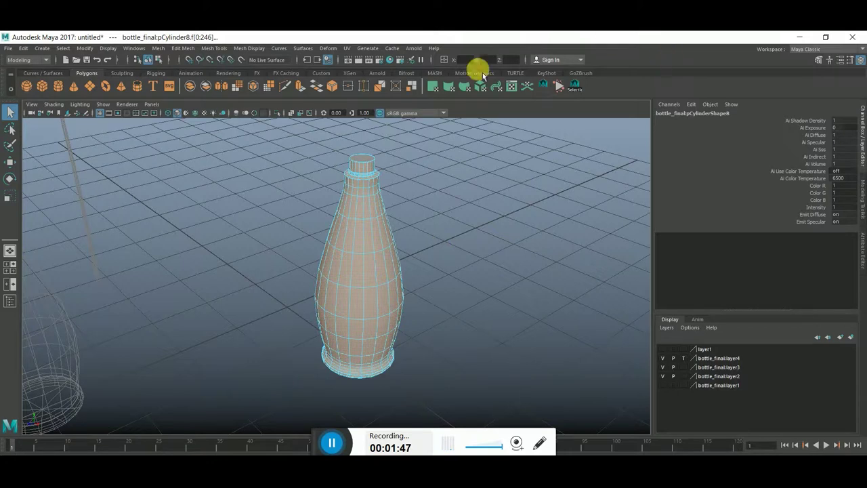
Step: Open the UV Editor and apply a default-settings cylindrical projection, polyCylProj1, to the selected faces
{"action": "left_click", "coordinate": [347, 49]}
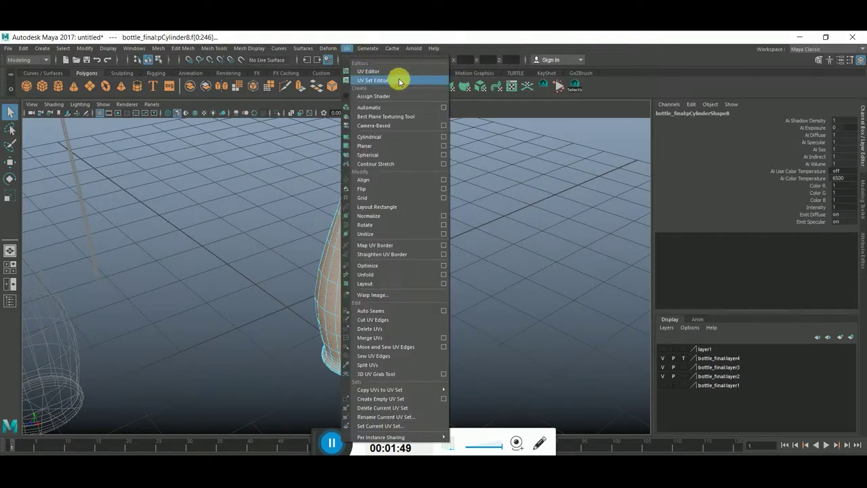
{"action": "left_click", "coordinate": [369, 71]}
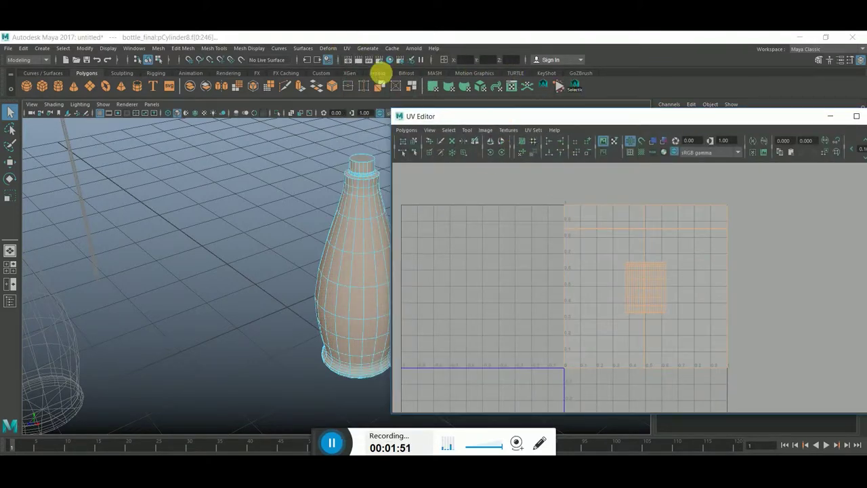
{"action": "left_click", "coordinate": [347, 49]}
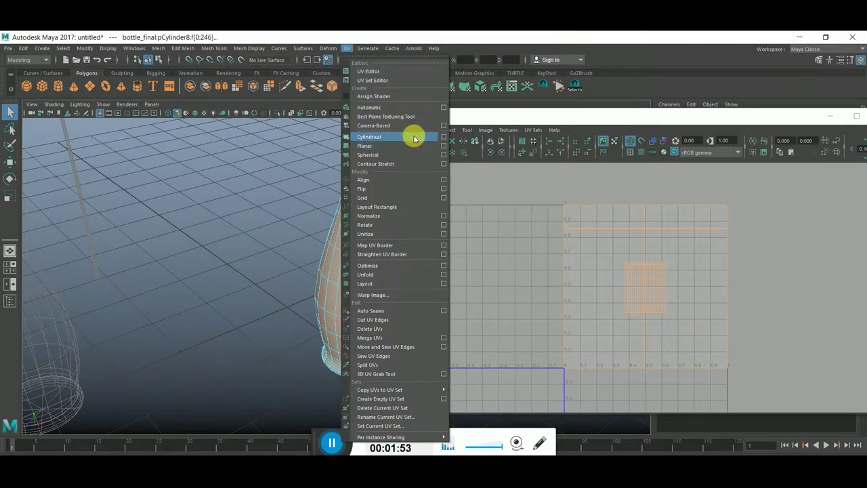
{"action": "left_click", "coordinate": [444, 136]}
{"action": "left_click", "coordinate": [396, 184]}
{"action": "left_click", "coordinate": [408, 201]}
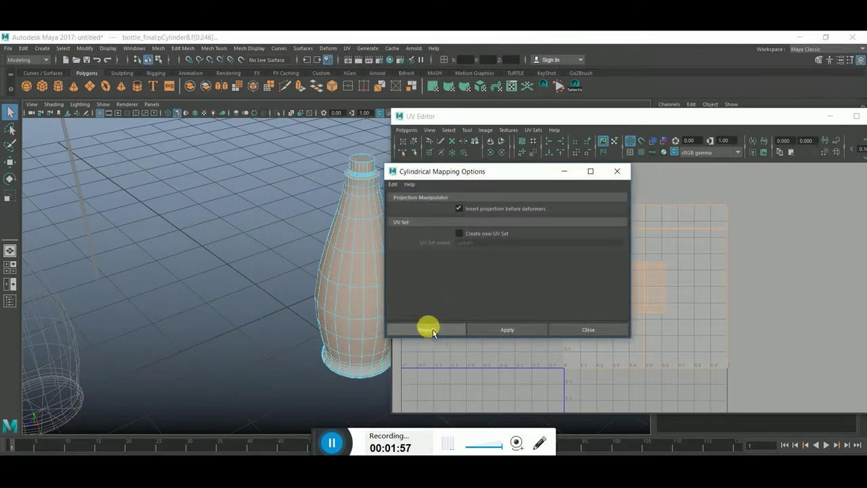
{"action": "left_click", "coordinate": [430, 330]}
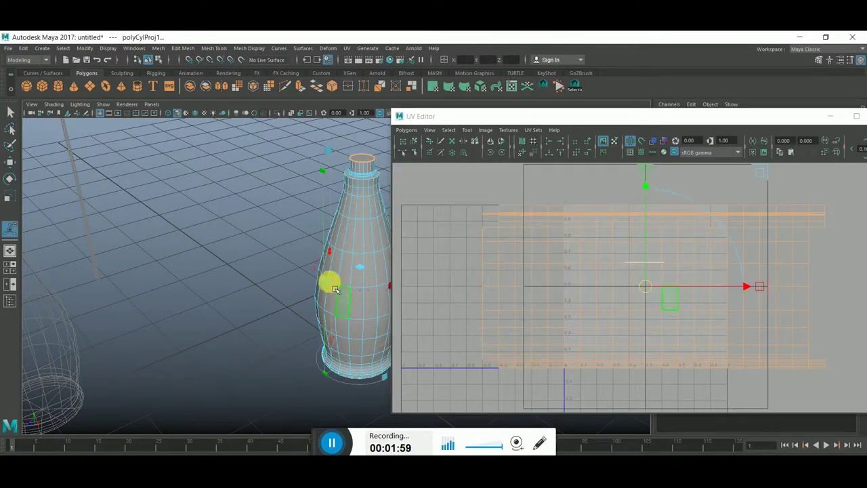
{"action": "middle_click_drag", "start_coordinate": [363, 271], "coordinate": [207, 250], "text": "alt"}
Step: Slide the projected cylindrical UV shell to the right, beside the 0–1 grid
{"action": "mouse_move", "coordinate": [206, 250]}
{"action": "left_mouse_down", "text": "alt"}
{"action": "mouse_move", "coordinate": [287, 248]}
{"action": "mouse_move", "coordinate": [253, 234]}
{"action": "mouse_move", "coordinate": [269, 248]}
{"action": "mouse_move", "coordinate": [264, 233]}
{"action": "mouse_move", "coordinate": [265, 251]}
{"action": "mouse_move", "coordinate": [248, 240]}
{"action": "mouse_move", "coordinate": [241, 295]}
{"action": "mouse_move", "coordinate": [190, 291]}
{"action": "mouse_move", "coordinate": [292, 281]}
{"action": "mouse_move", "coordinate": [214, 282]}
{"action": "mouse_move", "coordinate": [274, 309]}
{"action": "mouse_move", "coordinate": [281, 261]}
{"action": "mouse_move", "coordinate": [254, 364]}
{"action": "left_mouse_up", "text": "alt"}
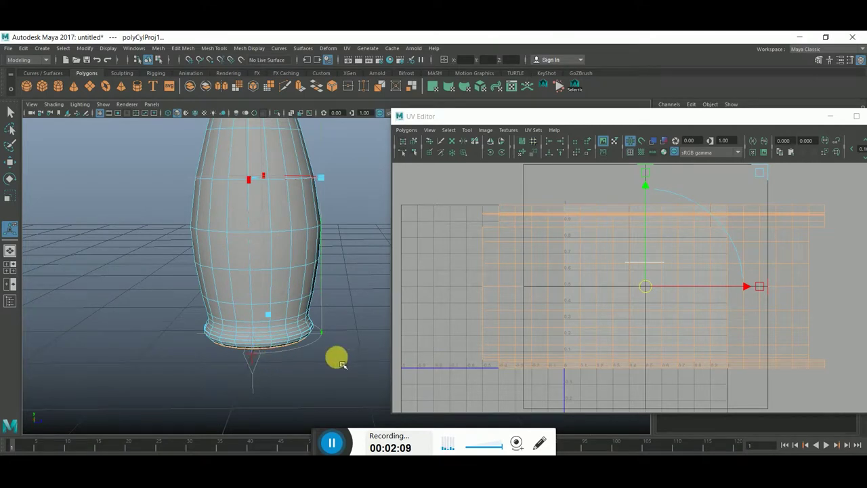
{"action": "mouse_move", "coordinate": [319, 261]}
{"action": "left_mouse_down", "text": "alt"}
{"action": "mouse_move", "coordinate": [266, 251]}
{"action": "mouse_move", "coordinate": [292, 246]}
{"action": "mouse_move", "coordinate": [259, 258]}
{"action": "mouse_move", "coordinate": [304, 246]}
{"action": "mouse_move", "coordinate": [229, 245]}
{"action": "left_mouse_up", "text": "alt"}
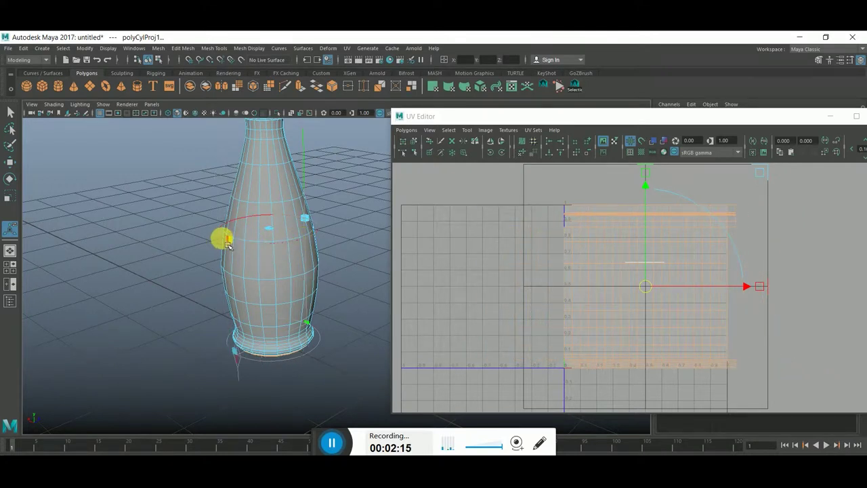
{"action": "left_click", "coordinate": [600, 294]}
{"action": "scroll", "coordinate": [646, 301], "scroll_direction": "down", "scroll_amount": 2}
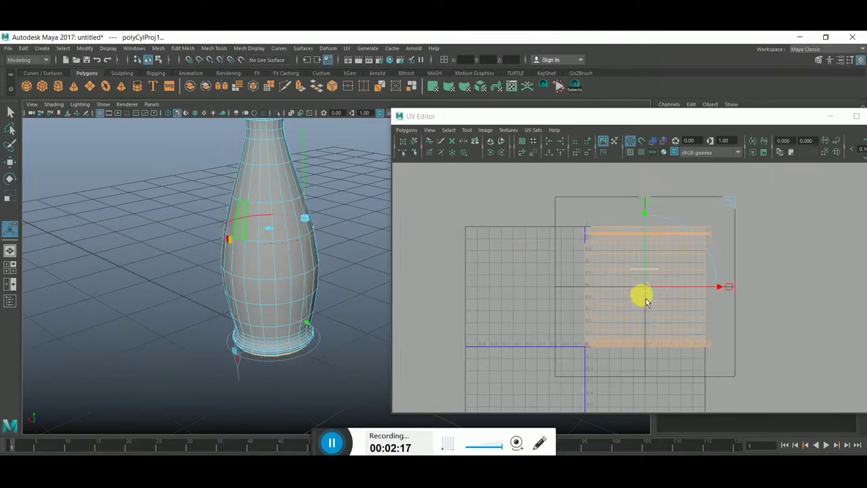
{"action": "left_click_drag", "start_coordinate": [650, 293], "coordinate": [788, 293]}
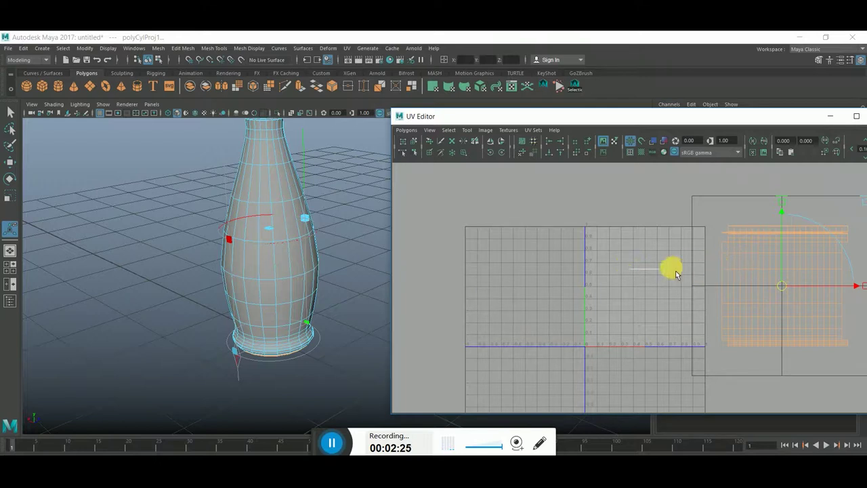
Step: Select the top rim's UV row and switch to the Move tool
{"action": "right_click_drag", "start_coordinate": [638, 267], "coordinate": [668, 270]}
{"action": "left_click_drag", "start_coordinate": [623, 265], "coordinate": [681, 286]}
{"action": "mouse_move", "coordinate": [327, 294]}
{"action": "left_mouse_down", "text": "alt"}
{"action": "mouse_move", "coordinate": [323, 241]}
{"action": "mouse_move", "coordinate": [305, 319]}
{"action": "mouse_move", "coordinate": [309, 294]}
{"action": "mouse_move", "coordinate": [321, 293]}
{"action": "left_mouse_up", "text": "alt"}
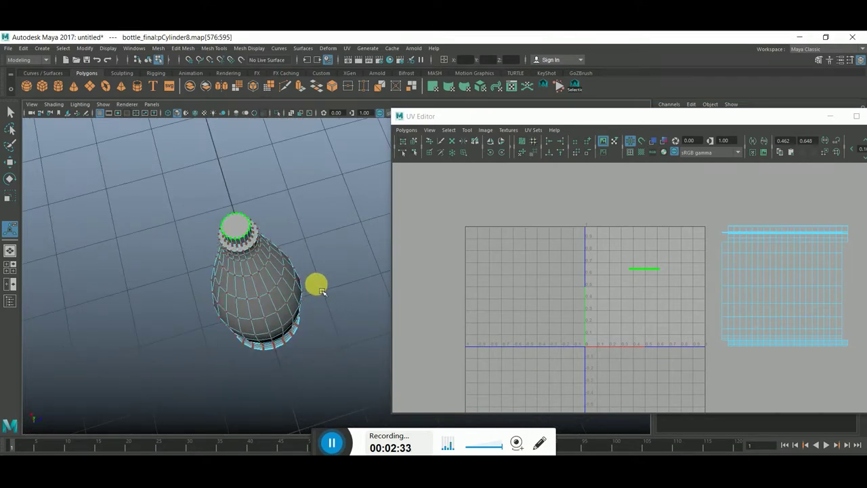
{"action": "key", "text": "w"}
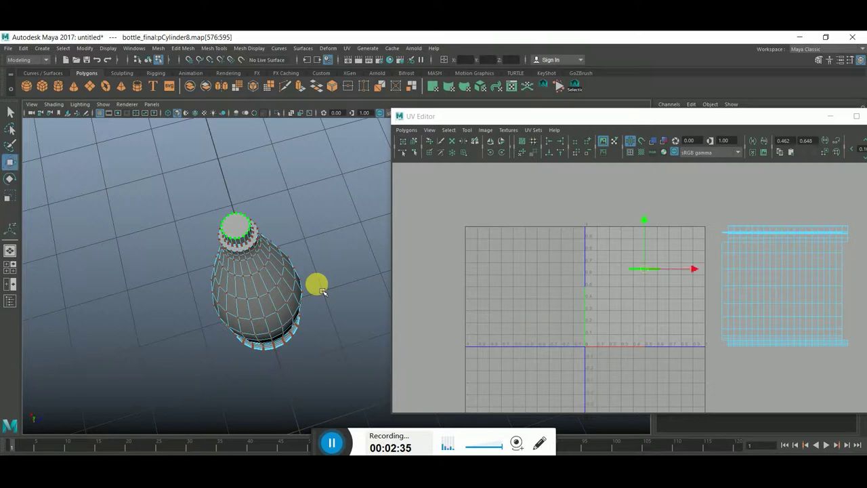
Step: Apply a Y-axis planar UV projection to the bottle from the Planar options
{"action": "mouse_move", "coordinate": [256, 270]}
{"action": "left_mouse_down", "text": "alt"}
{"action": "mouse_move", "coordinate": [226, 255]}
{"action": "mouse_move", "coordinate": [180, 286]}
{"action": "mouse_move", "coordinate": [263, 300]}
{"action": "mouse_move", "coordinate": [288, 268]}
{"action": "mouse_move", "coordinate": [260, 296]}
{"action": "mouse_move", "coordinate": [267, 305]}
{"action": "left_mouse_up", "text": "alt"}
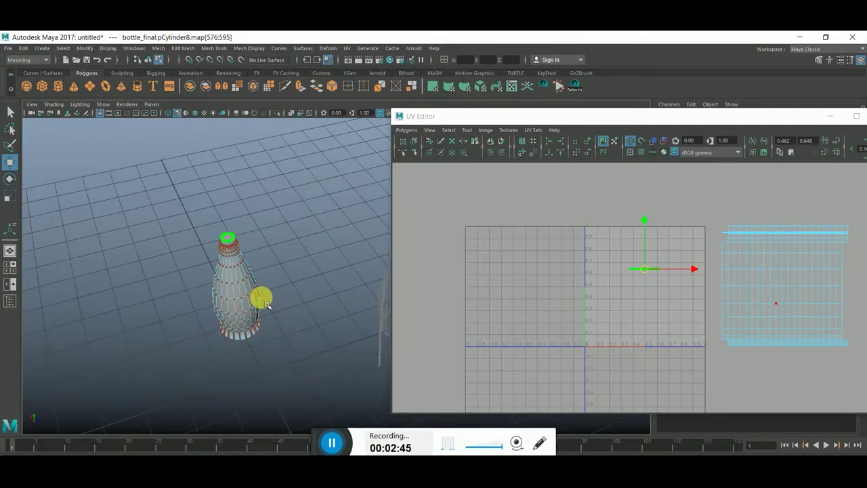
{"action": "left_click_drag", "start_coordinate": [267, 306], "coordinate": [261, 298], "text": "alt"}
{"action": "left_click_drag", "start_coordinate": [185, 357], "coordinate": [185, 351], "text": "alt"}
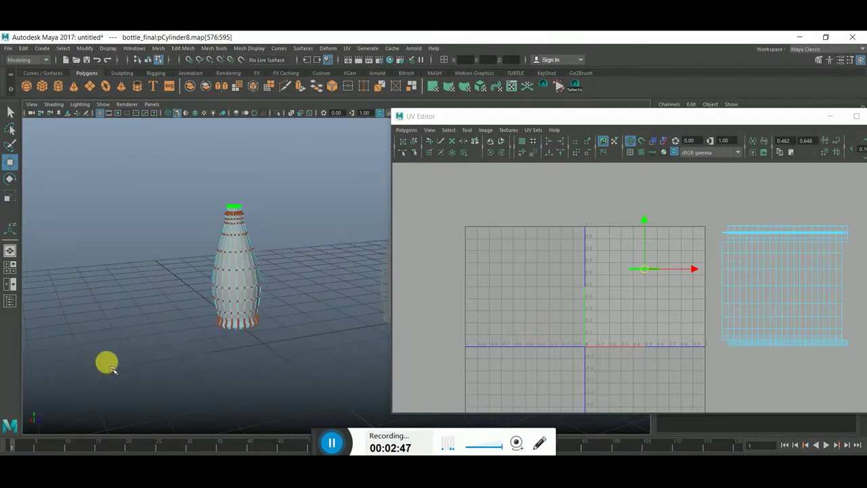
{"action": "left_click_drag", "start_coordinate": [112, 369], "coordinate": [170, 356], "text": "alt"}
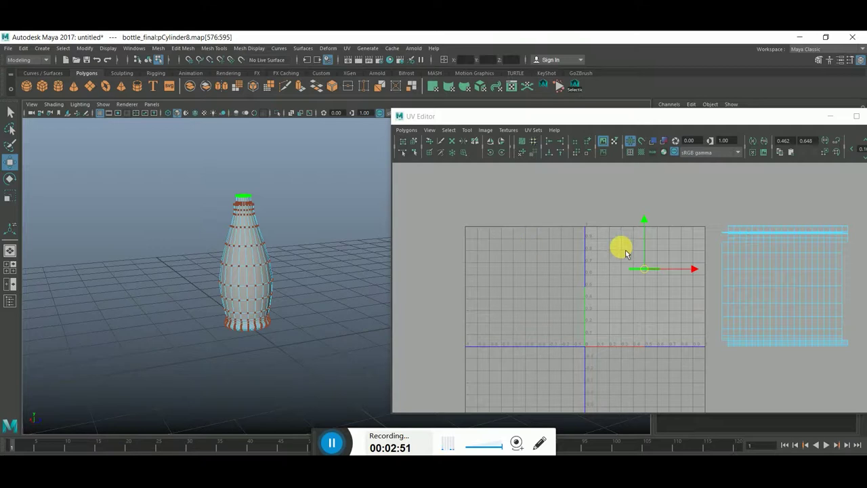
{"action": "left_click", "coordinate": [346, 48]}
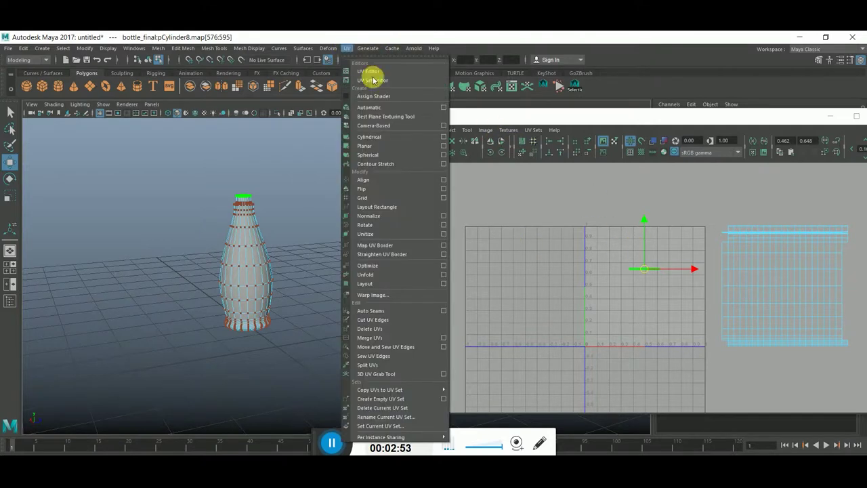
{"action": "left_click", "coordinate": [444, 146]}
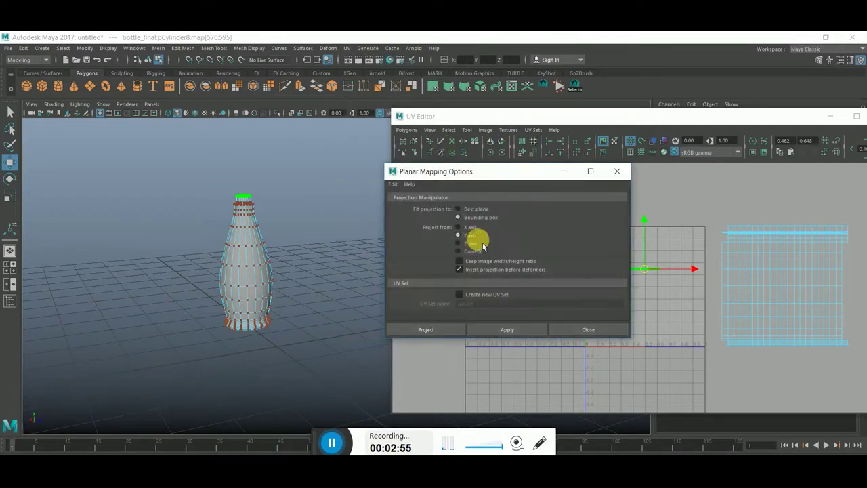
{"action": "left_click", "coordinate": [440, 329]}
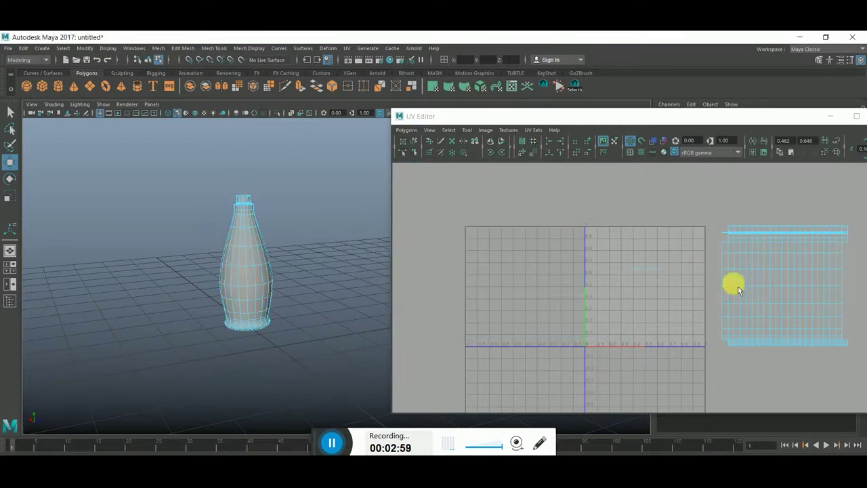
Step: Return to Object Mode and select the face on top of the neck
{"action": "left_click", "coordinate": [249, 220]}
{"action": "right_click_drag", "start_coordinate": [250, 220], "coordinate": [292, 205]}
{"action": "left_click_drag", "start_coordinate": [293, 197], "coordinate": [216, 267], "text": "alt"}
{"action": "left_click", "coordinate": [233, 272]}
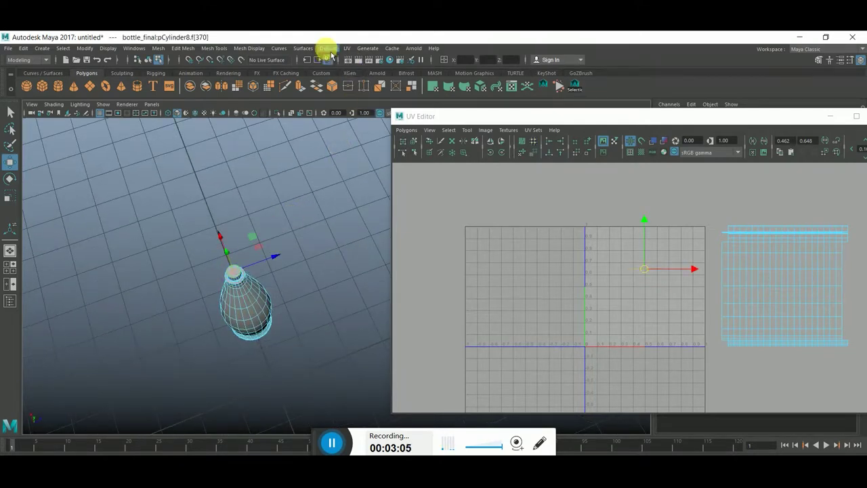
{"action": "left_click", "coordinate": [347, 49]}
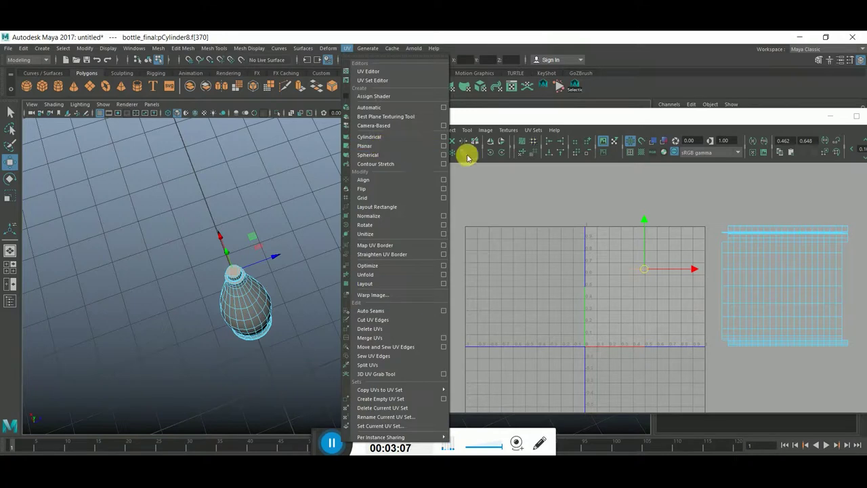
Step: Planar-project the neck's top face and shrink its circular shell up-left of the grid
{"action": "left_click", "coordinate": [443, 145]}
{"action": "left_click", "coordinate": [440, 330]}
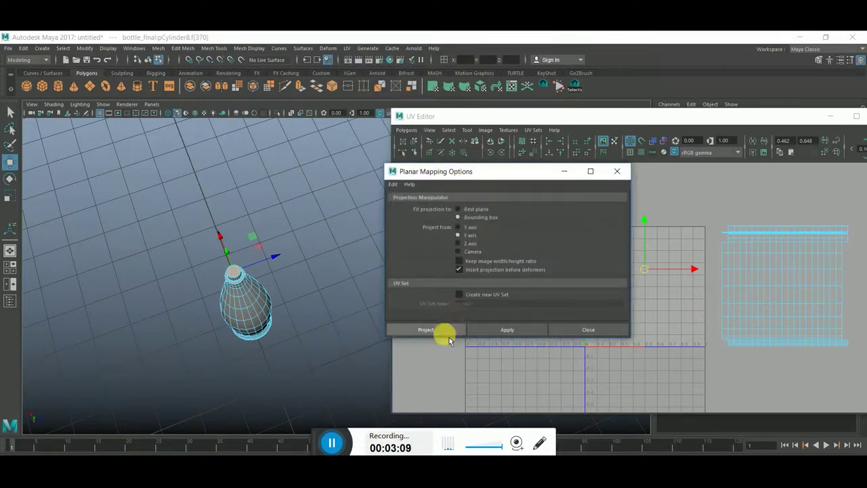
{"action": "left_click_drag", "start_coordinate": [658, 292], "coordinate": [495, 252]}
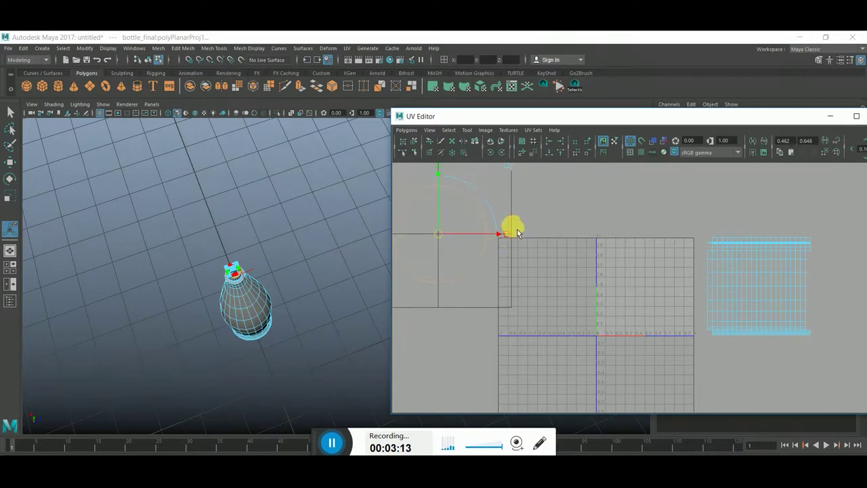
{"action": "left_click_drag", "start_coordinate": [511, 173], "coordinate": [461, 220]}
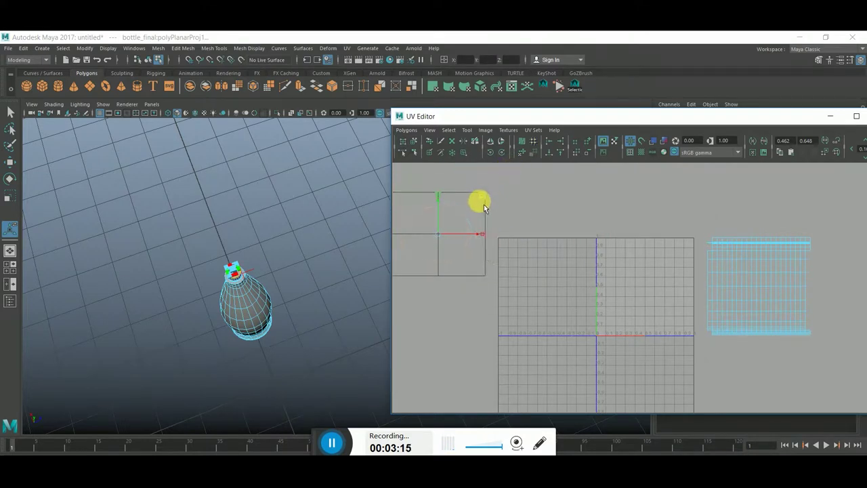
{"action": "left_click", "coordinate": [291, 351]}
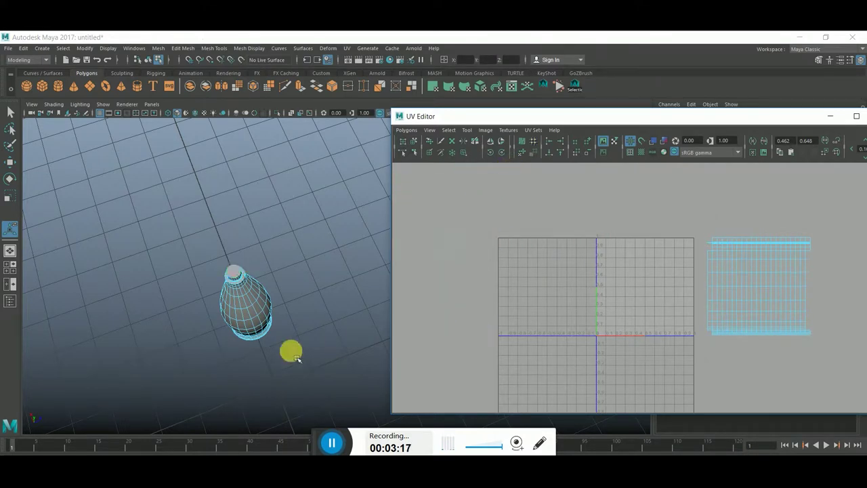
{"action": "mouse_move", "coordinate": [276, 329]}
{"action": "left_mouse_down", "text": "alt"}
{"action": "mouse_move", "coordinate": [204, 243]}
{"action": "mouse_move", "coordinate": [321, 261]}
{"action": "mouse_move", "coordinate": [284, 282]}
{"action": "mouse_move", "coordinate": [265, 277]}
{"action": "left_mouse_up", "text": "alt"}
{"action": "left_click", "coordinate": [265, 276]}
Step: Select the bottom cap's UVs and give them a planar projection
{"action": "left_click", "coordinate": [264, 276]}
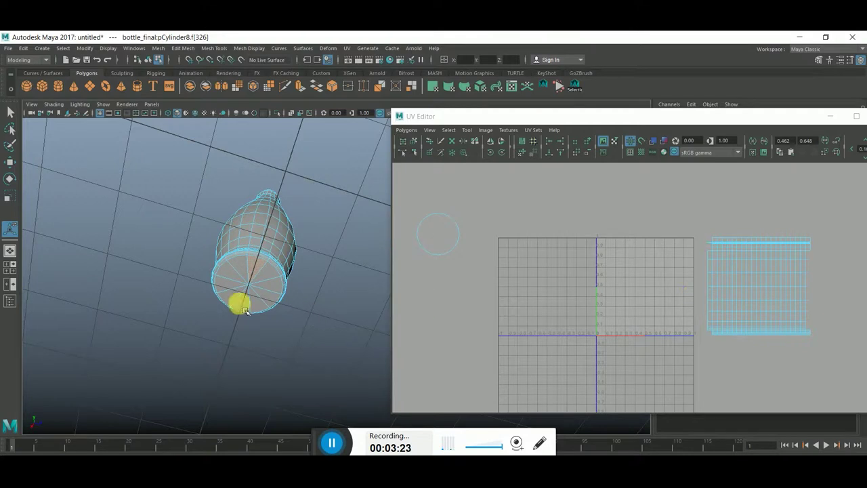
{"action": "right_click", "coordinate": [264, 249]}
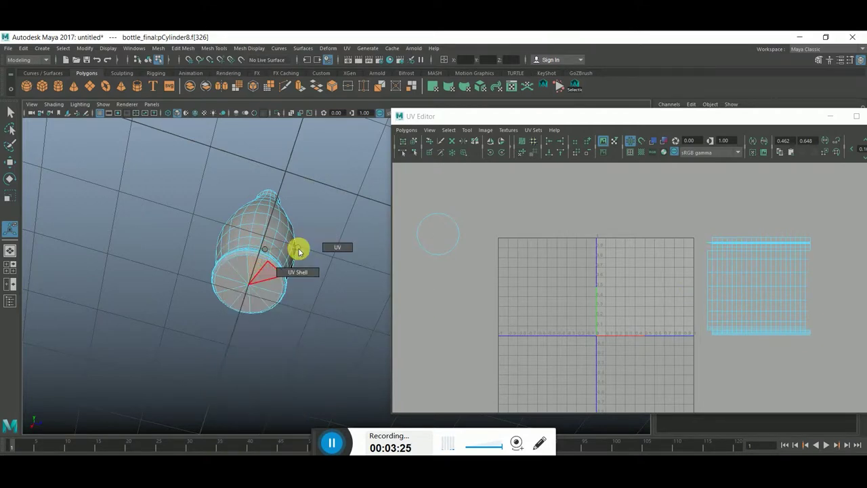
{"action": "right_click_drag", "start_coordinate": [239, 254], "coordinate": [325, 244]}
{"action": "left_click", "coordinate": [249, 290]}
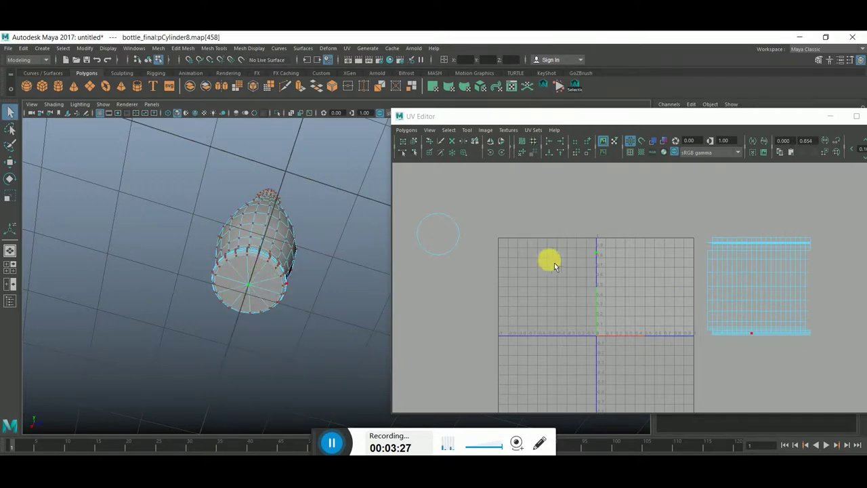
{"action": "left_click_drag", "start_coordinate": [623, 285], "coordinate": [579, 245]}
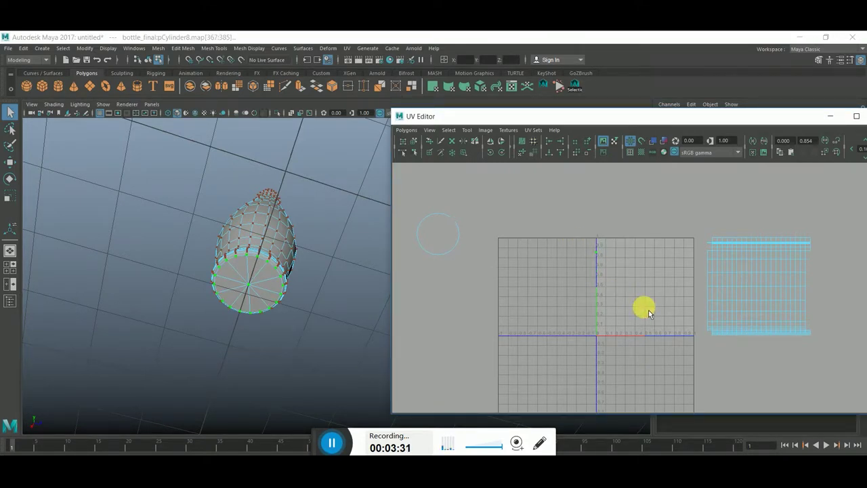
{"action": "left_click", "coordinate": [343, 49]}
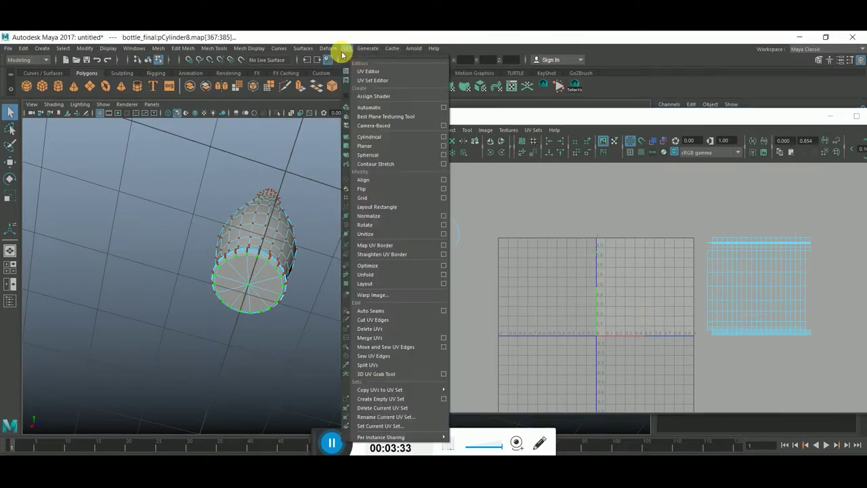
{"action": "left_click", "coordinate": [444, 150]}
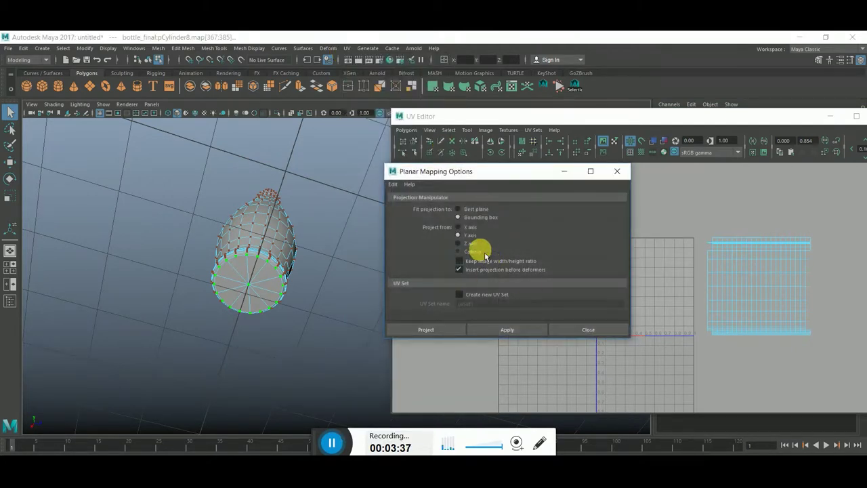
{"action": "left_click", "coordinate": [439, 331]}
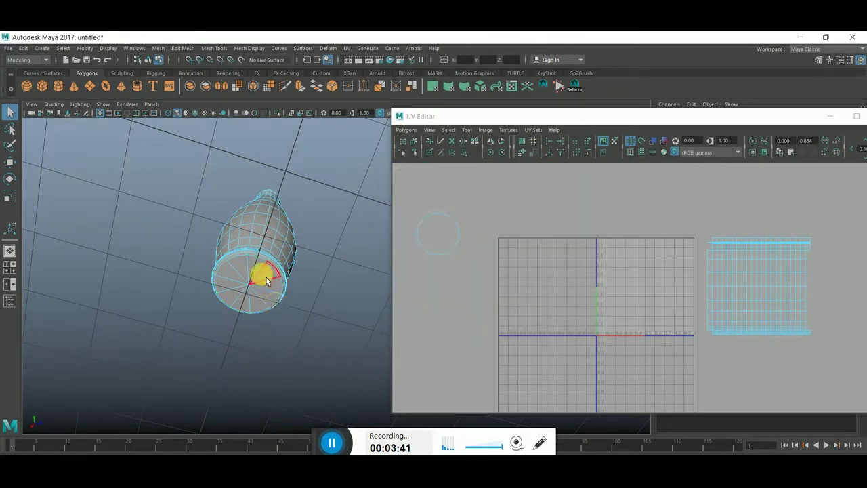
Step: Switch to Face mode and select the bottom cap face
{"action": "mouse_move", "coordinate": [245, 249]}
{"action": "right_mouse_down"}
{"action": "mouse_move", "coordinate": [256, 268]}
{"action": "mouse_move", "coordinate": [313, 253]}
{"action": "right_mouse_up"}
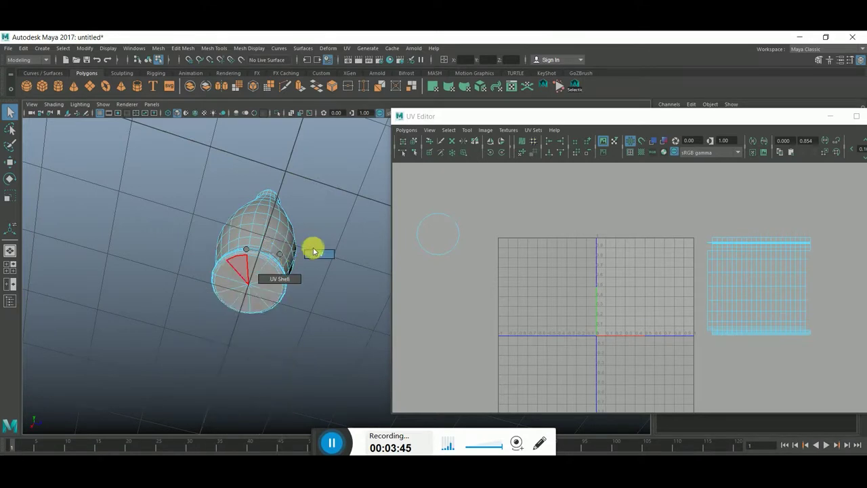
{"action": "left_click_drag", "start_coordinate": [579, 224], "coordinate": [641, 293]}
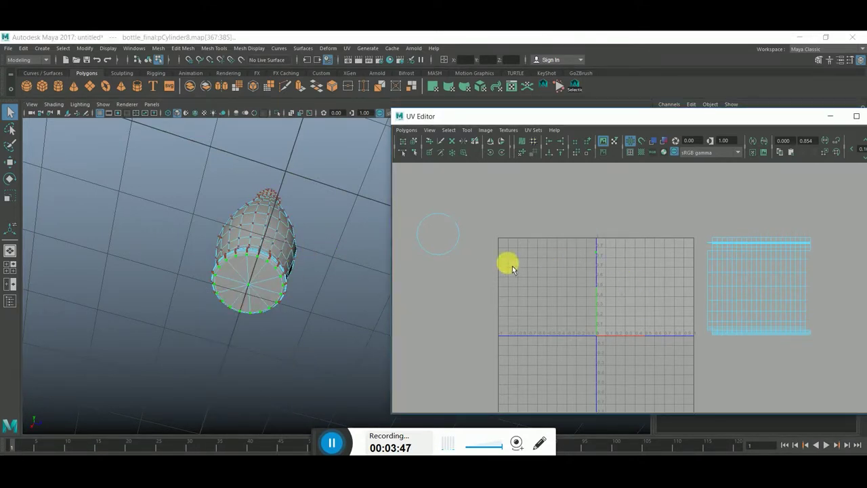
{"action": "right_click", "coordinate": [595, 253]}
{"action": "left_click", "coordinate": [603, 277]}
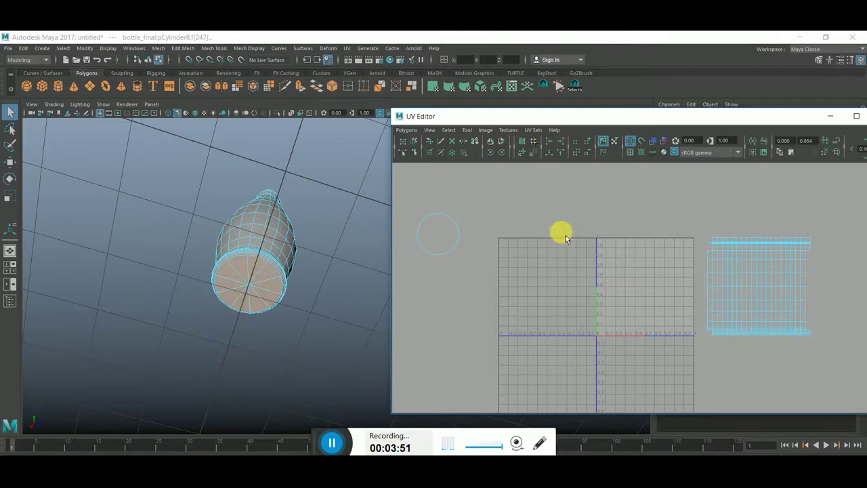
Step: Planar-project the bottom cap and move its shell down and left
{"action": "left_click", "coordinate": [346, 48]}
{"action": "left_click", "coordinate": [381, 145]}
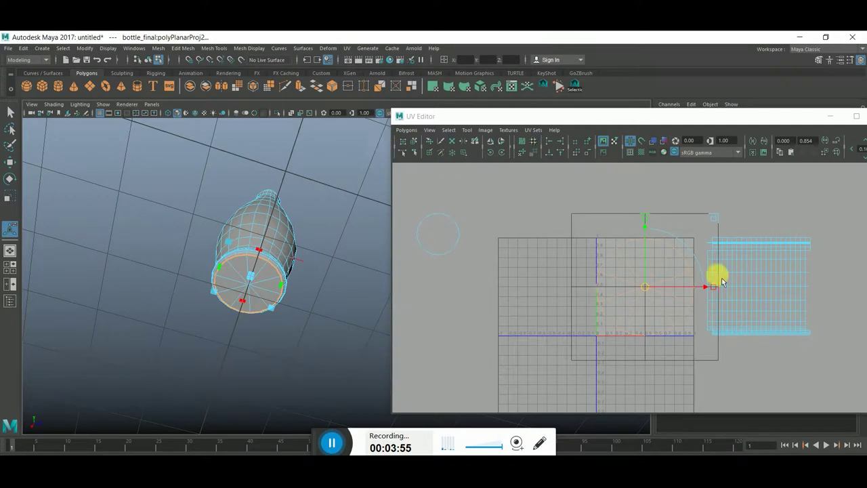
{"action": "left_click_drag", "start_coordinate": [651, 291], "coordinate": [440, 329]}
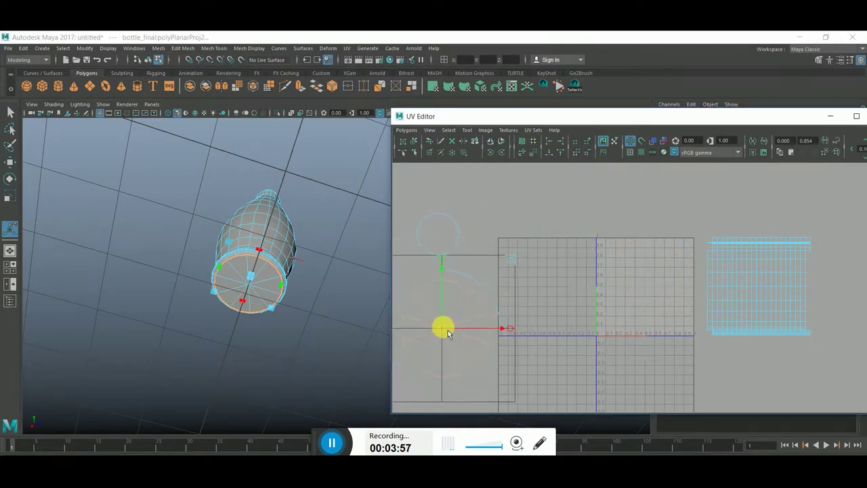
Step: Zoom and pan the UV view, then select edges at the shell's bottom-right corner
{"action": "scroll", "coordinate": [775, 292], "scroll_direction": "up", "scroll_amount": 2}
{"action": "scroll", "coordinate": [782, 296], "scroll_direction": "up", "scroll_amount": 2}
{"action": "mouse_move", "coordinate": [782, 296]}
{"action": "middle_mouse_down", "text": "alt"}
{"action": "mouse_move", "coordinate": [712, 290]}
{"action": "mouse_move", "coordinate": [671, 258]}
{"action": "mouse_move", "coordinate": [584, 271]}
{"action": "middle_mouse_up", "text": "alt"}
{"action": "scroll", "coordinate": [637, 269], "scroll_direction": "down", "scroll_amount": 1}
{"action": "scroll", "coordinate": [686, 277], "scroll_direction": "down", "scroll_amount": 1}
{"action": "middle_click_drag", "start_coordinate": [686, 276], "coordinate": [765, 274], "text": "alt"}
{"action": "scroll", "coordinate": [765, 274], "scroll_direction": "down", "scroll_amount": 1}
{"action": "left_click", "coordinate": [786, 337]}
{"action": "left_click", "coordinate": [761, 354]}
{"action": "right_click_drag", "start_coordinate": [766, 355], "coordinate": [784, 344]}
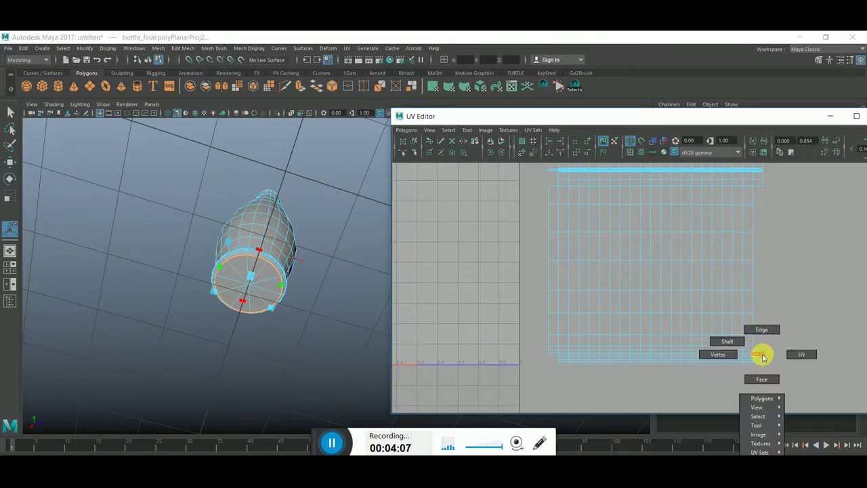
Step: Zoom in on the right end of the body UV shell and select one of its edges
{"action": "scroll", "coordinate": [784, 344], "scroll_direction": "up", "scroll_amount": 1}
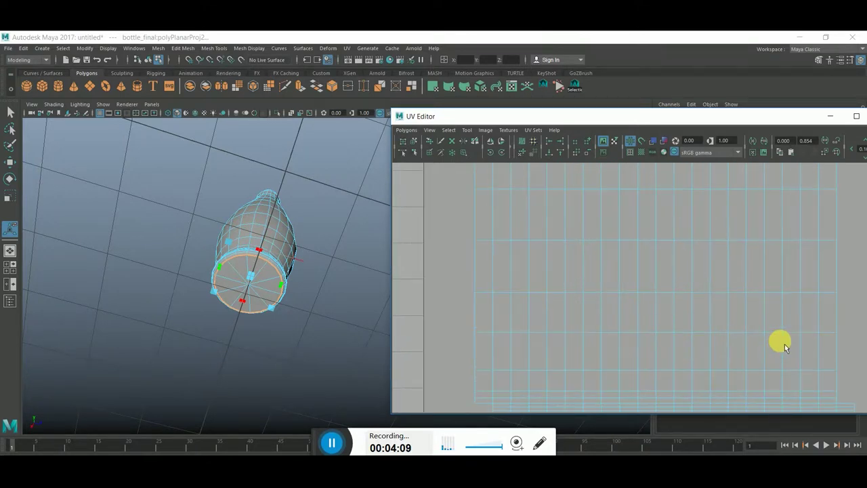
{"action": "middle_click_drag", "start_coordinate": [777, 340], "coordinate": [681, 291], "text": "alt"}
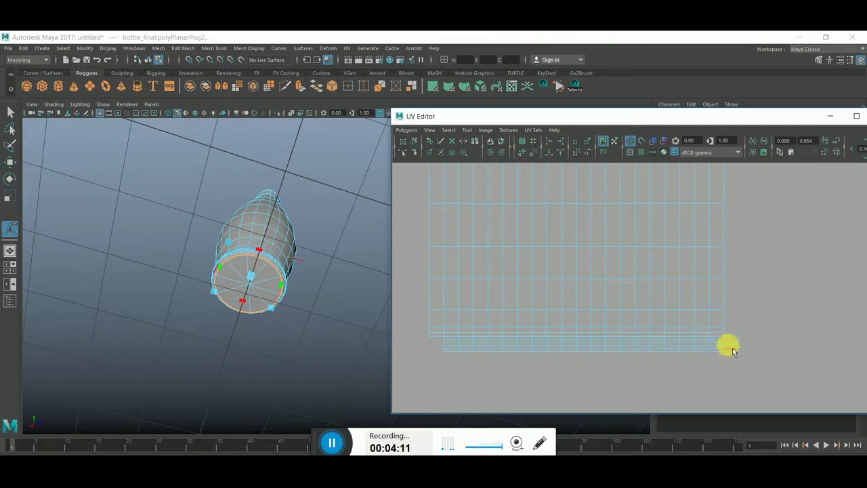
{"action": "scroll", "coordinate": [731, 345], "scroll_direction": "up", "scroll_amount": 2}
{"action": "scroll", "coordinate": [756, 350], "scroll_direction": "down", "scroll_amount": 1}
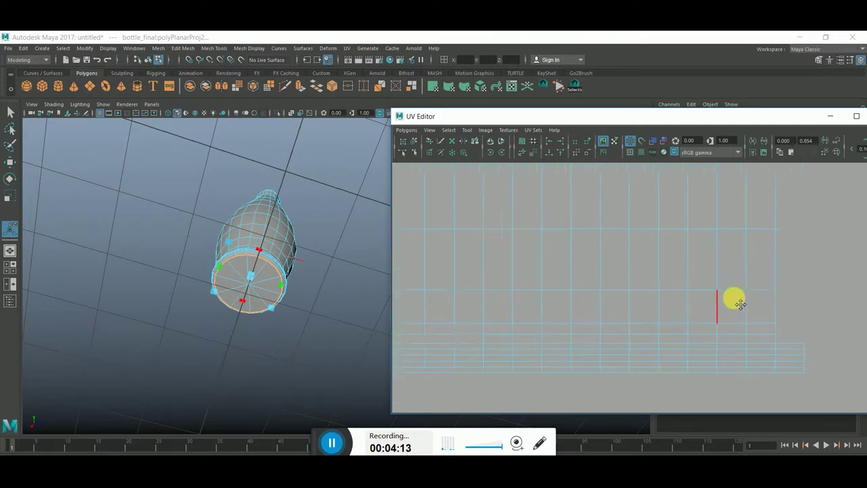
{"action": "middle_click_drag", "start_coordinate": [720, 282], "coordinate": [594, 297], "text": "alt"}
{"action": "scroll", "coordinate": [528, 330], "scroll_direction": "down", "scroll_amount": 2}
{"action": "scroll", "coordinate": [822, 344], "scroll_direction": "up", "scroll_amount": 2}
{"action": "middle_click_drag", "start_coordinate": [822, 344], "coordinate": [654, 333], "text": "alt"}
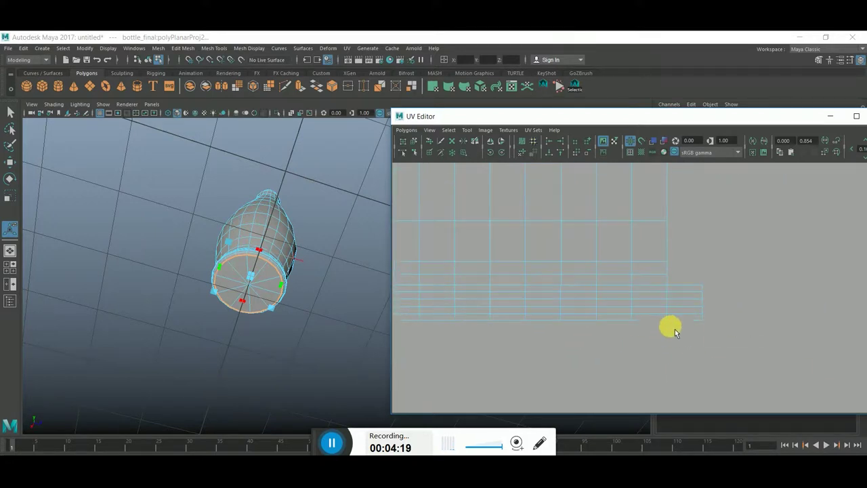
{"action": "left_click", "coordinate": [679, 321]}
Step: Select edge e[313] as the seam and cut the body's UVs along it
{"action": "left_click", "coordinate": [677, 300]}
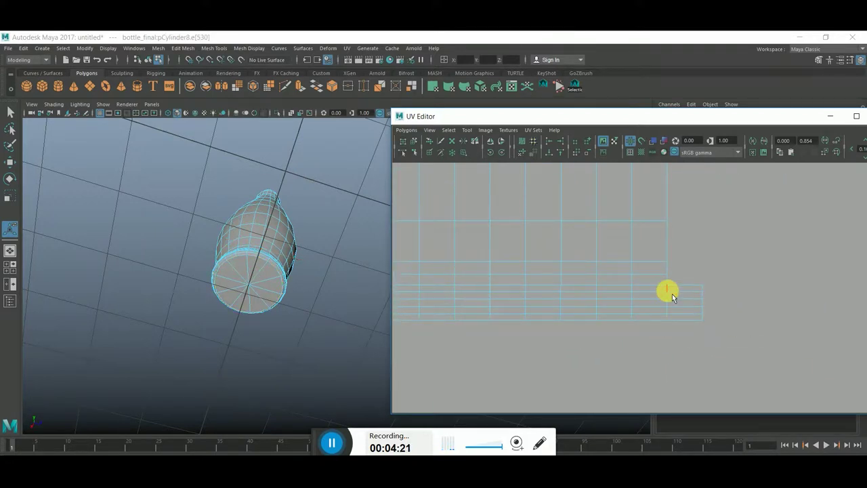
{"action": "left_click", "coordinate": [667, 291]}
{"action": "left_click", "coordinate": [667, 298]}
{"action": "left_click", "coordinate": [404, 130]}
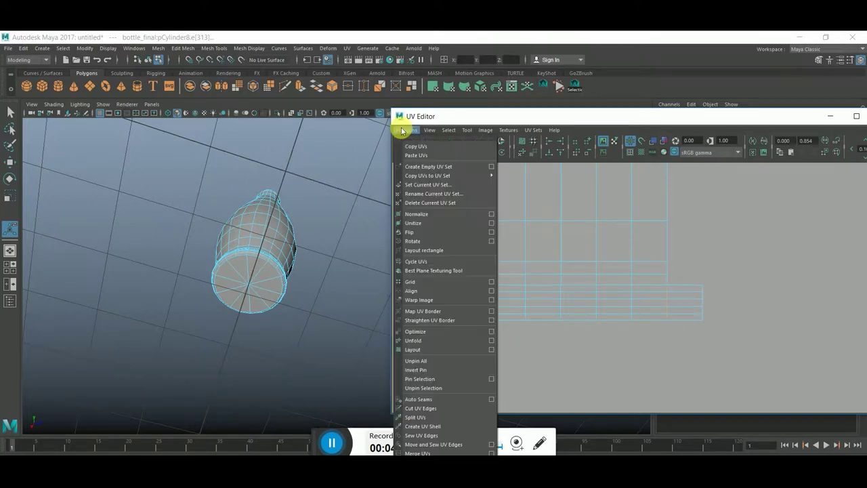
{"action": "left_click", "coordinate": [442, 409]}
Step: Switch to UV mode, select all the bottle's UVs, then clear the selection
{"action": "right_click_drag", "start_coordinate": [697, 287], "coordinate": [731, 285]}
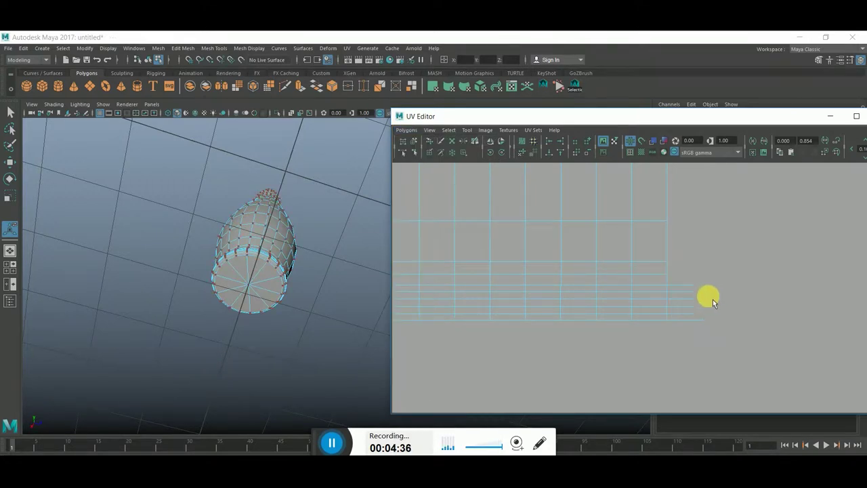
{"action": "left_click", "coordinate": [706, 289]}
{"action": "left_click", "coordinate": [708, 289]}
{"action": "right_click", "coordinate": [708, 289]}
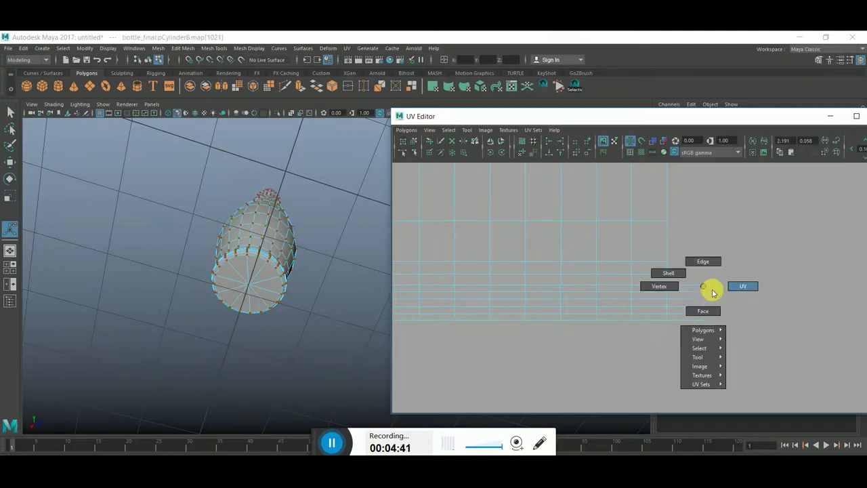
{"action": "left_click", "coordinate": [662, 277]}
{"action": "right_click_drag", "start_coordinate": [703, 290], "coordinate": [735, 294]}
{"action": "left_click_drag", "start_coordinate": [729, 275], "coordinate": [683, 330]}
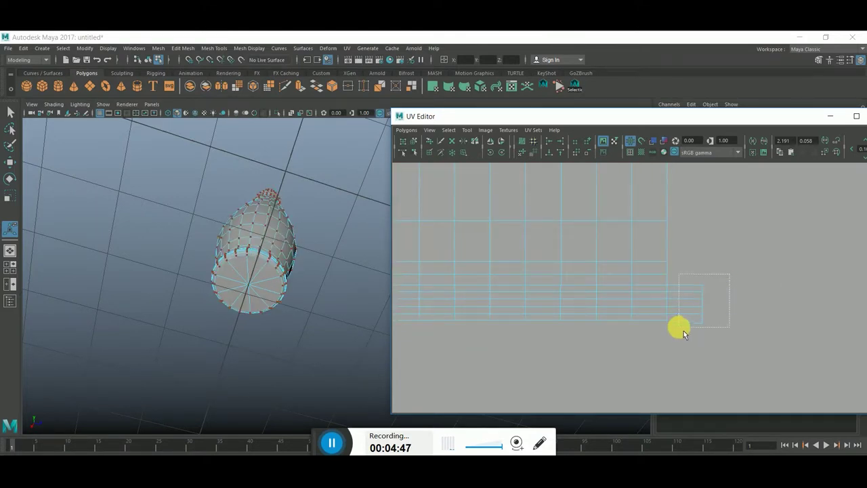
{"action": "left_click", "coordinate": [759, 273]}
{"action": "right_click_drag", "start_coordinate": [702, 285], "coordinate": [742, 287]}
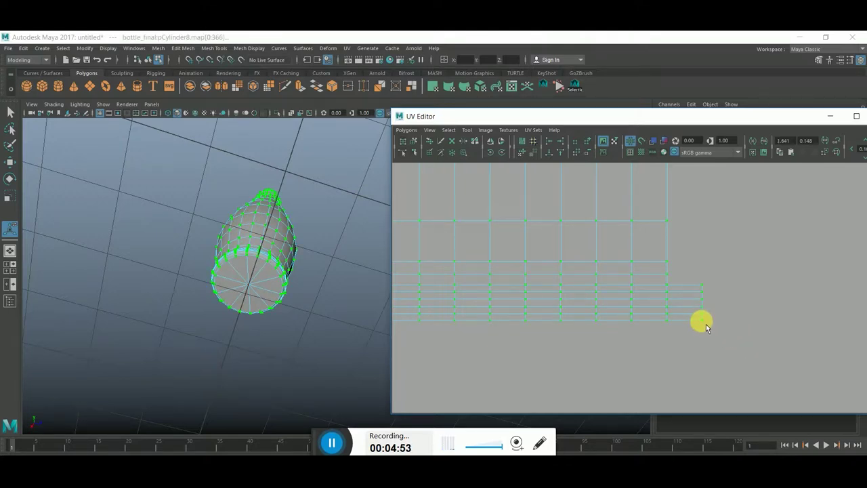
{"action": "left_click", "coordinate": [764, 302]}
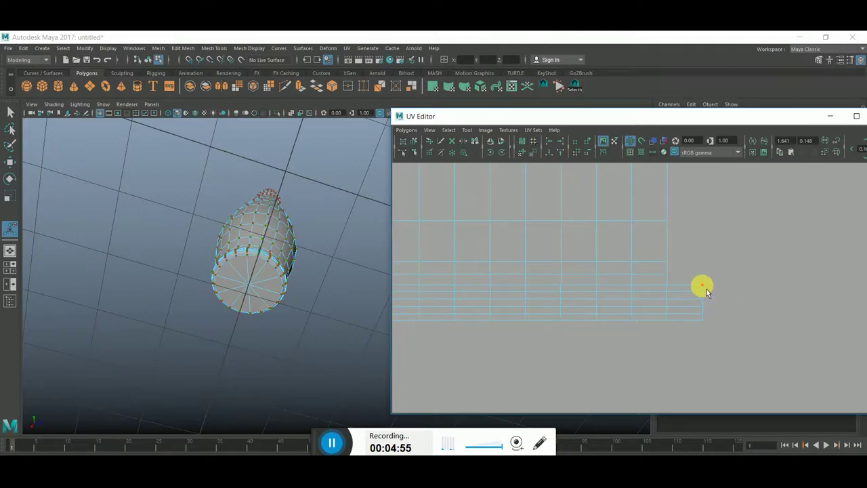
{"action": "left_click_drag", "start_coordinate": [743, 266], "coordinate": [692, 334]}
{"action": "left_click_drag", "start_coordinate": [743, 358], "coordinate": [669, 283]}
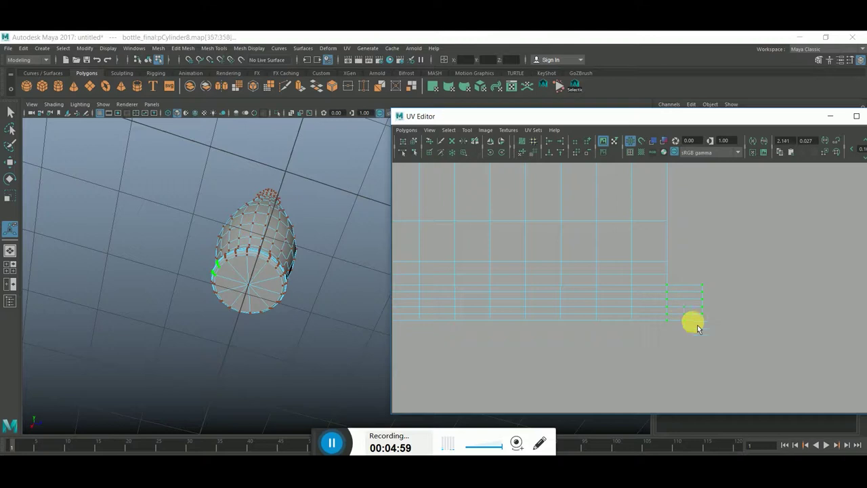
{"action": "key", "text": "w"}
{"action": "left_click_drag", "start_coordinate": [685, 300], "coordinate": [725, 311]}
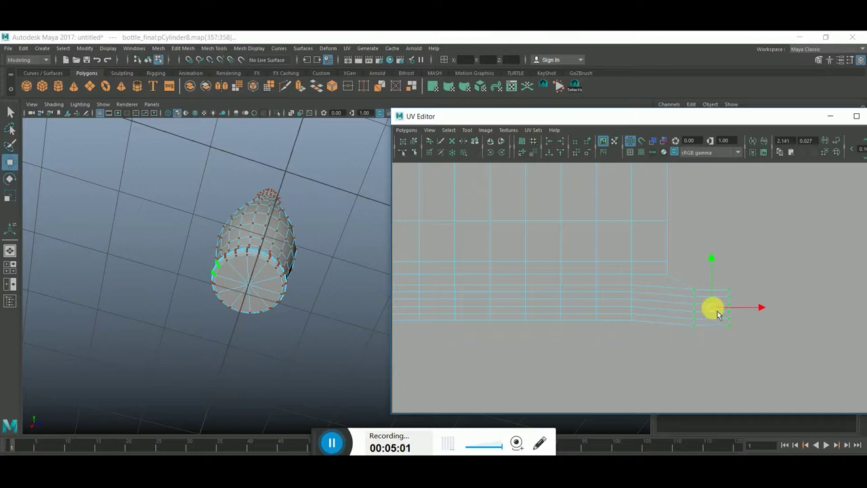
{"action": "key", "text": "ctrl+z"}
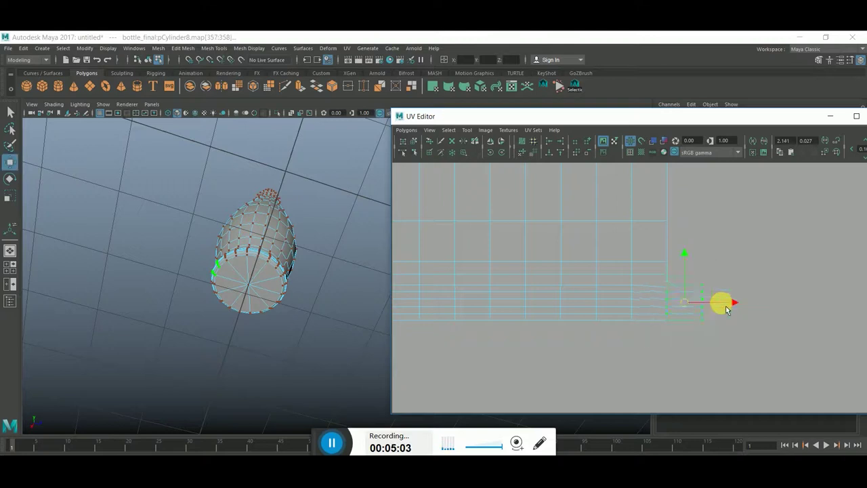
{"action": "left_click", "coordinate": [728, 326]}
{"action": "right_click_drag", "start_coordinate": [686, 289], "coordinate": [703, 274]}
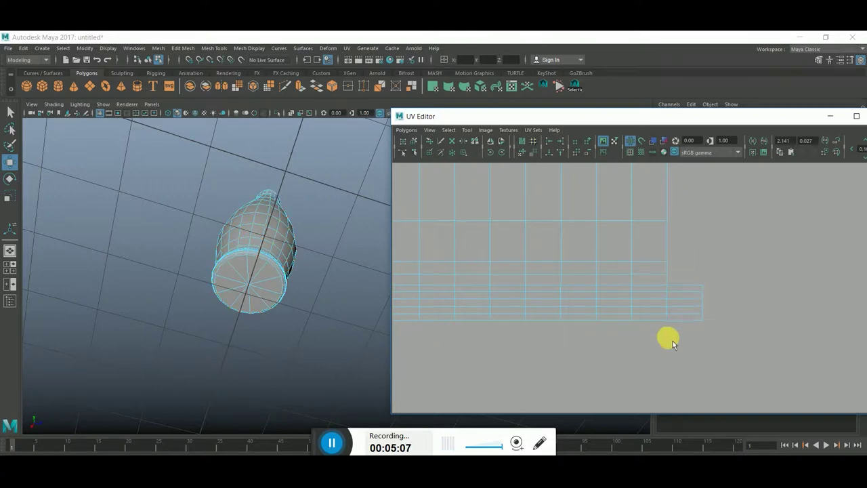
{"action": "left_click", "coordinate": [671, 323]}
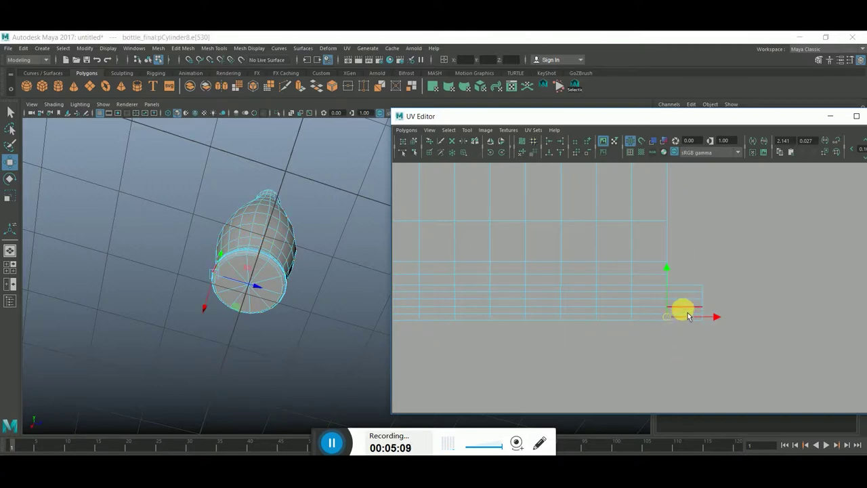
{"action": "mouse_move", "coordinate": [686, 325]}
{"action": "left_mouse_down"}
{"action": "mouse_move", "coordinate": [586, 330]}
{"action": "mouse_move", "coordinate": [711, 342]}
{"action": "left_mouse_up"}
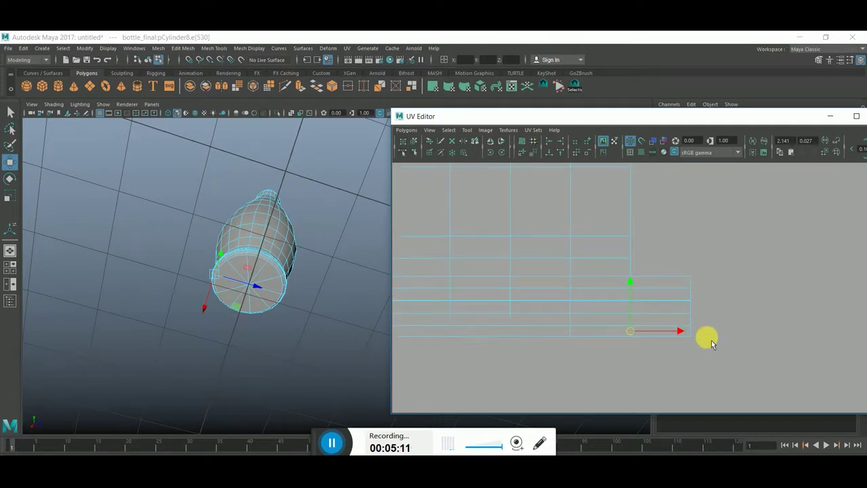
{"action": "key", "text": "q"}
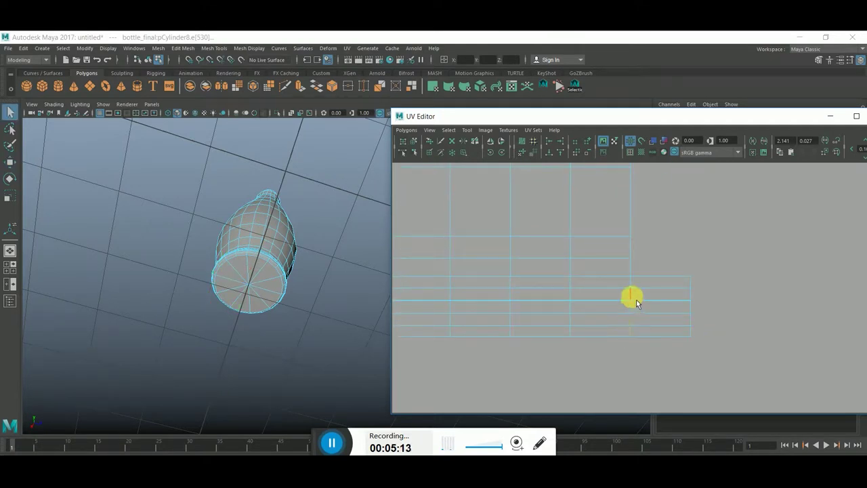
{"action": "left_click", "coordinate": [636, 312]}
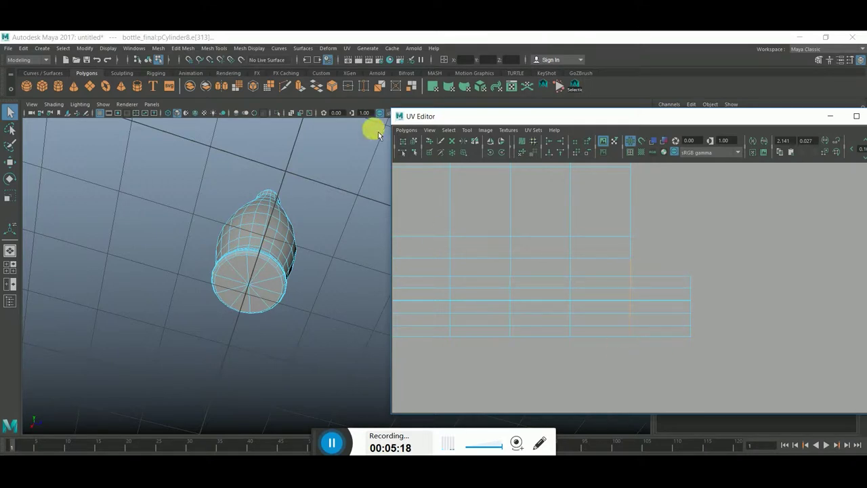
Step: Cut UV edges along the current selection and box-select UVs at the shell's right end
{"action": "left_click", "coordinate": [404, 130]}
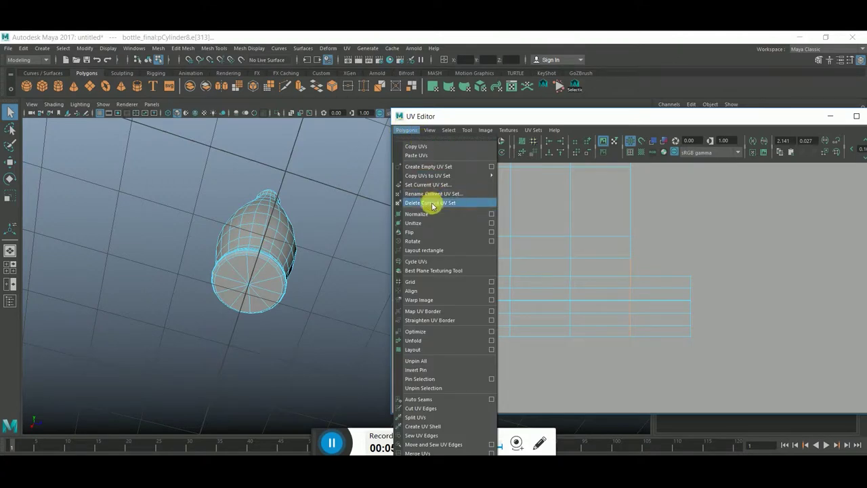
{"action": "left_click", "coordinate": [441, 410]}
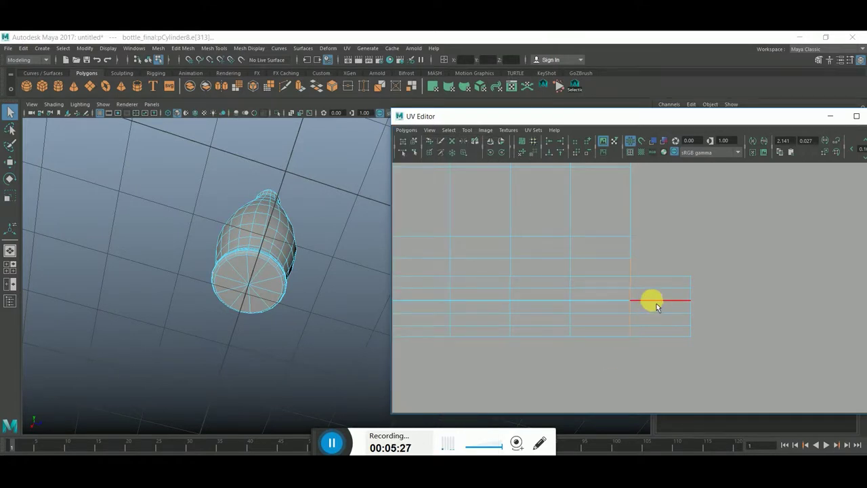
{"action": "right_click_drag", "start_coordinate": [653, 302], "coordinate": [698, 279]}
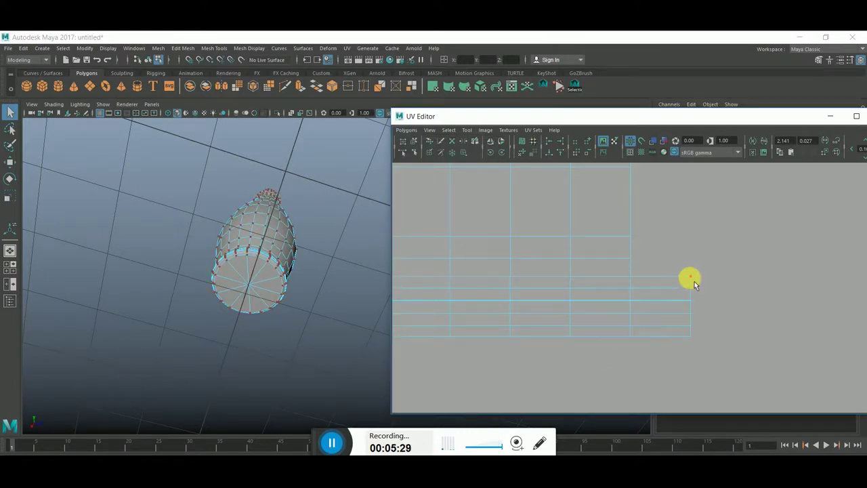
{"action": "left_click_drag", "start_coordinate": [714, 263], "coordinate": [689, 287]}
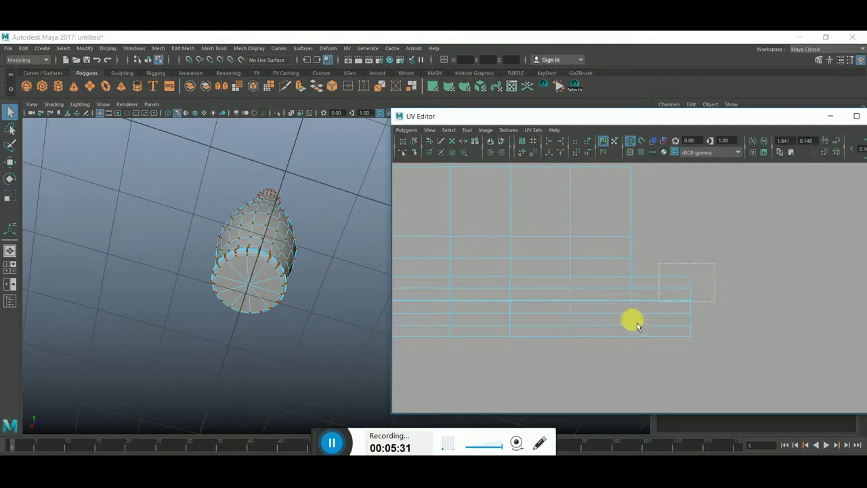
{"action": "left_click_drag", "start_coordinate": [631, 361], "coordinate": [631, 361]}
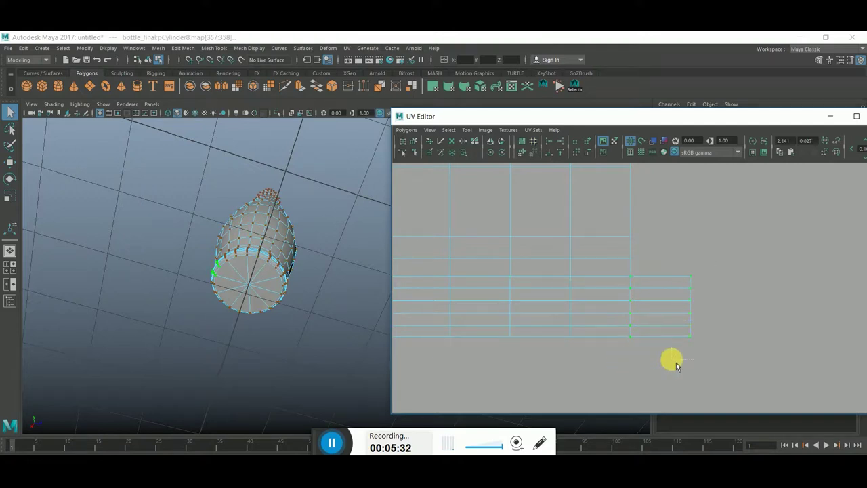
Step: Reselect the right-end UVs with the Move tool, then clear the selection
{"action": "left_click", "coordinate": [705, 336]}
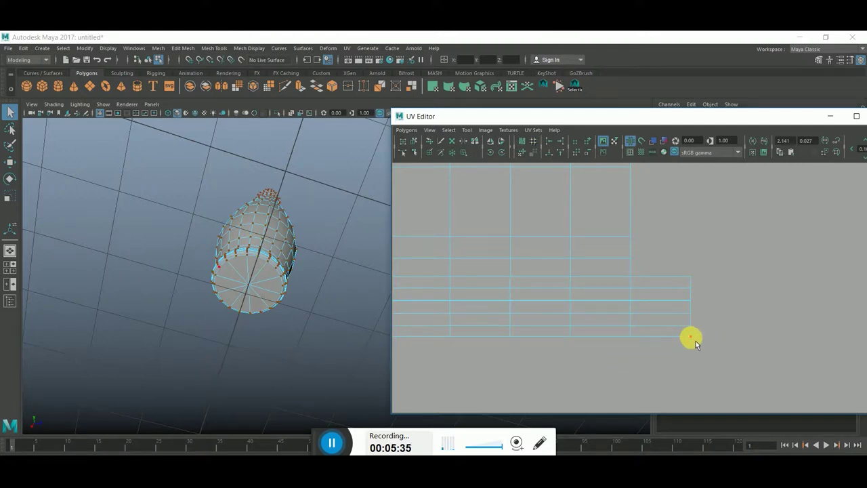
{"action": "left_click", "coordinate": [691, 339]}
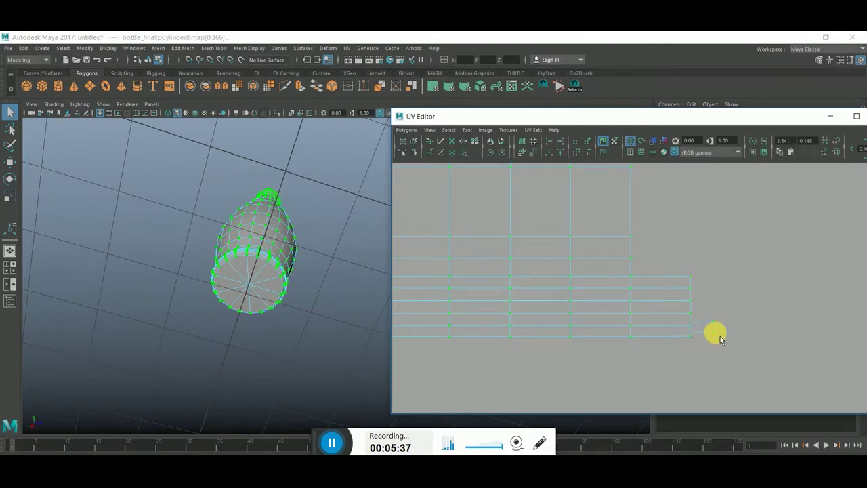
{"action": "left_click_drag", "start_coordinate": [718, 269], "coordinate": [628, 354]}
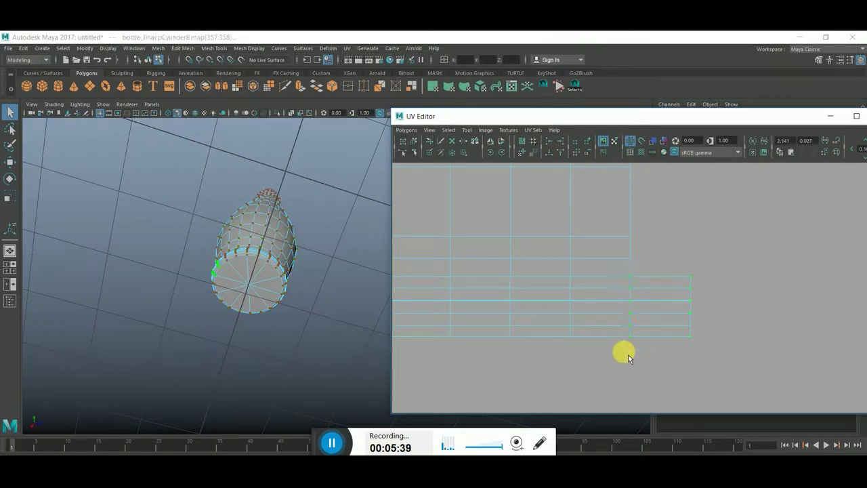
{"action": "key", "text": "w"}
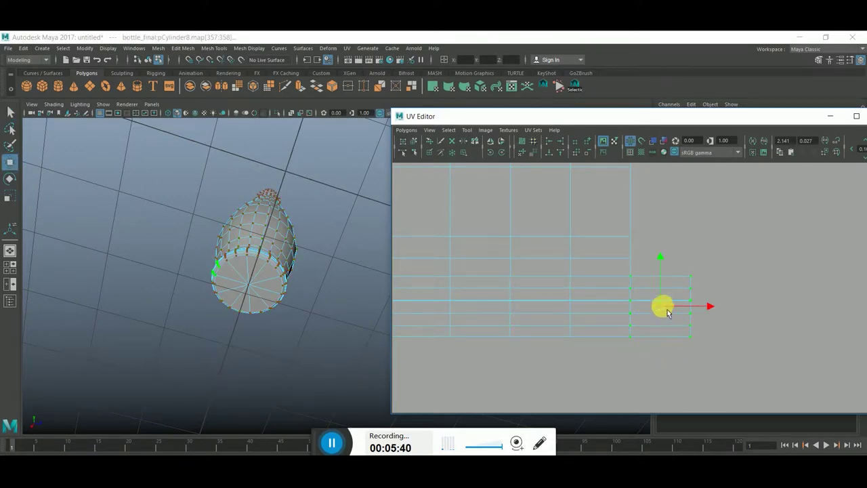
{"action": "left_click", "coordinate": [696, 348]}
{"action": "right_click_drag", "start_coordinate": [636, 310], "coordinate": [630, 307]}
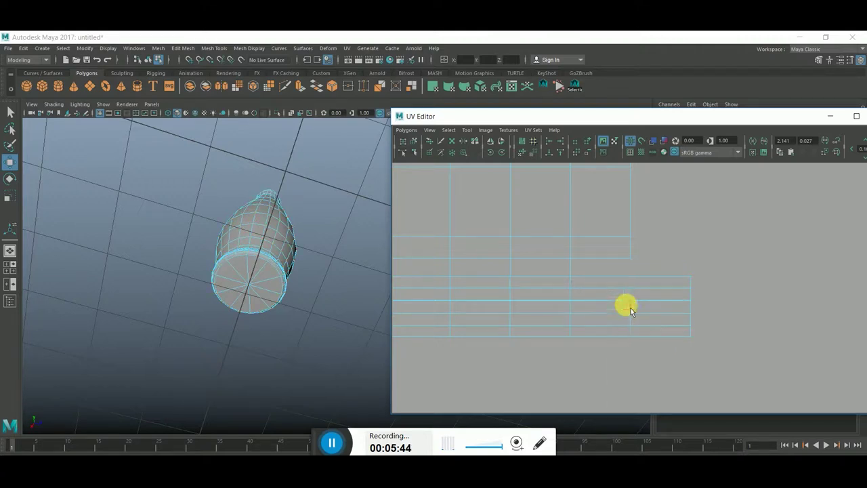
Step: Pick the body shell's lower seam edge instead of e[313] and cut the UVs along it
{"action": "left_click", "coordinate": [637, 286]}
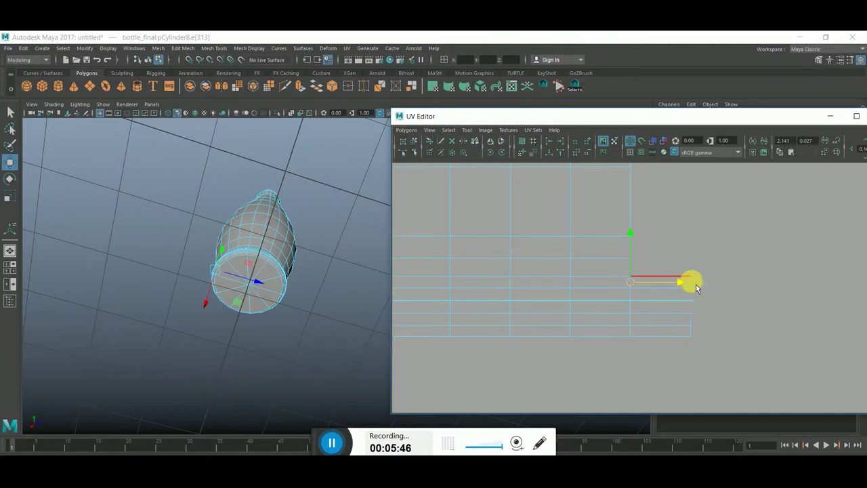
{"action": "mouse_move", "coordinate": [695, 284]}
{"action": "left_mouse_down"}
{"action": "mouse_move", "coordinate": [684, 284]}
{"action": "mouse_move", "coordinate": [698, 315]}
{"action": "left_mouse_up"}
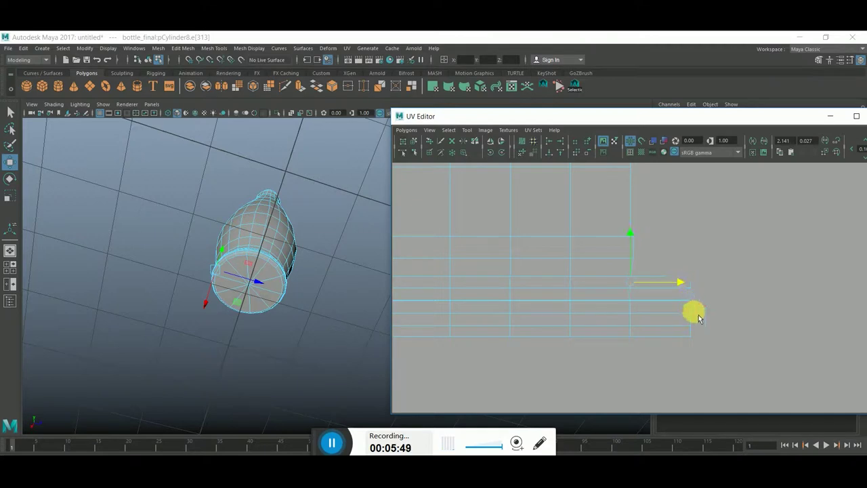
{"action": "left_click", "coordinate": [636, 338]}
{"action": "left_click", "coordinate": [635, 271]}
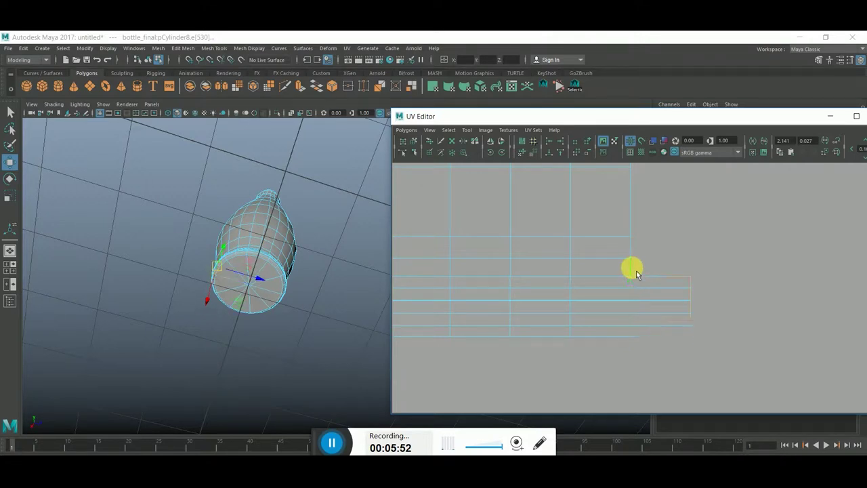
{"action": "left_click", "coordinate": [670, 339]}
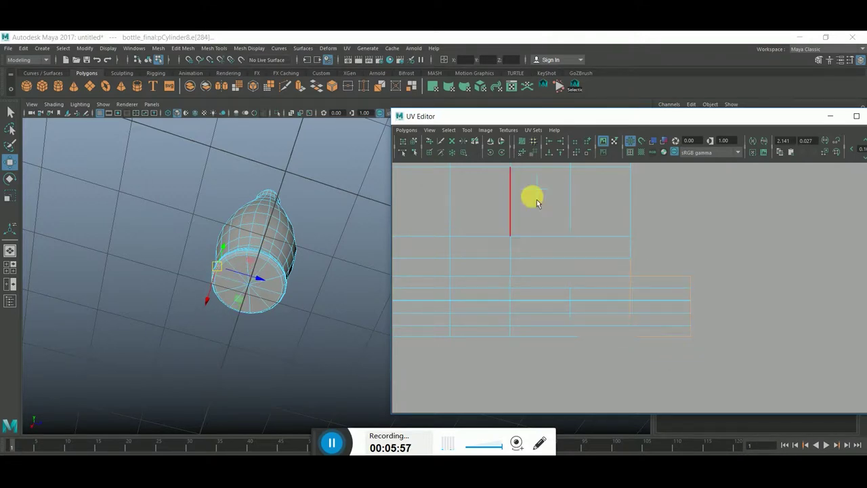
{"action": "left_click", "coordinate": [409, 130]}
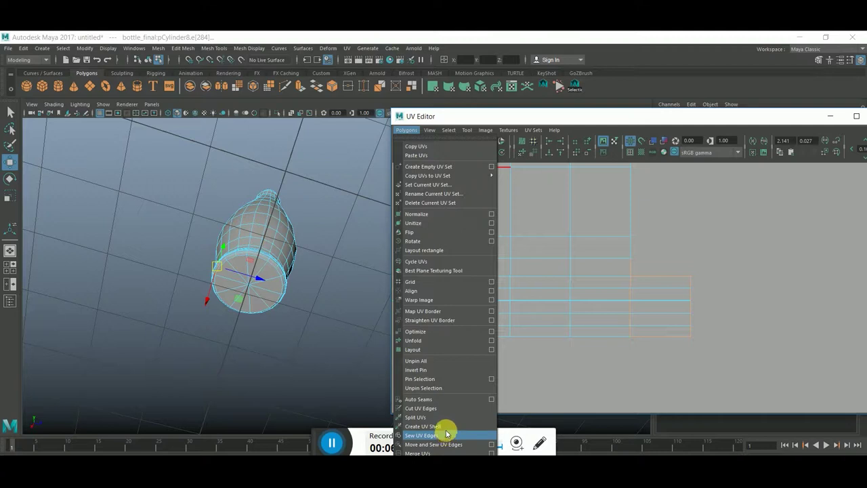
{"action": "left_click", "coordinate": [445, 409]}
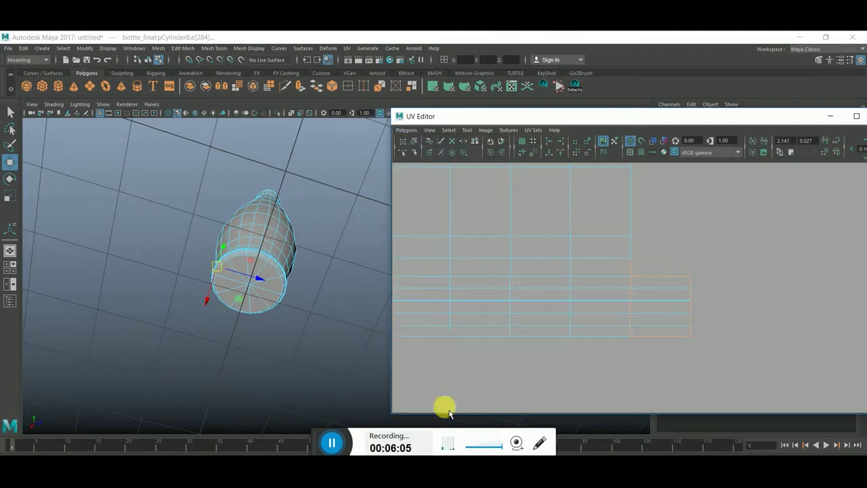
Step: Select the red-highlighted UV edge and drag it downward
{"action": "scroll", "coordinate": [542, 304], "scroll_direction": "down", "scroll_amount": 2}
{"action": "scroll", "coordinate": [563, 323], "scroll_direction": "down", "scroll_amount": 2}
{"action": "scroll", "coordinate": [628, 333], "scroll_direction": "down", "scroll_amount": 2}
{"action": "scroll", "coordinate": [676, 332], "scroll_direction": "up", "scroll_amount": 1}
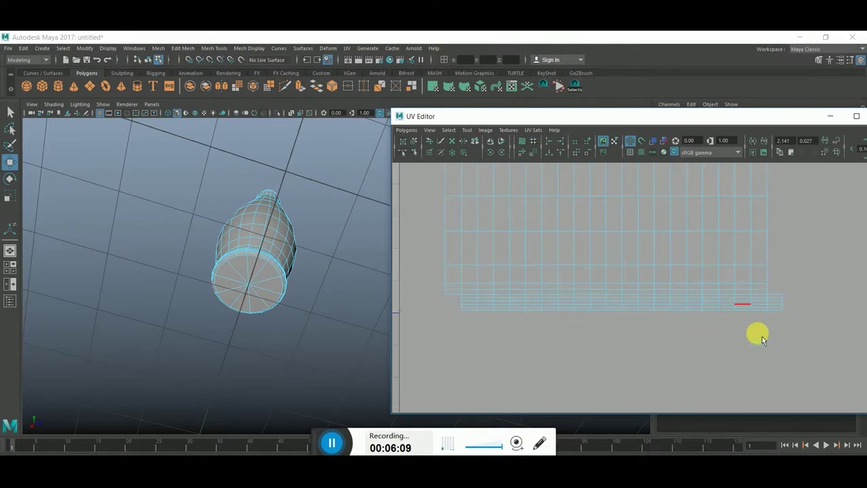
{"action": "left_click", "coordinate": [788, 300]}
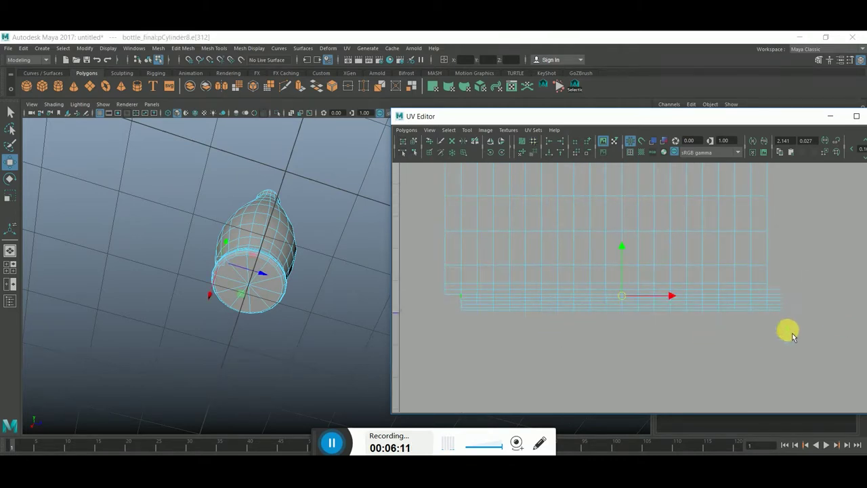
{"action": "scroll", "coordinate": [674, 318], "scroll_direction": "up", "scroll_amount": 1}
{"action": "scroll", "coordinate": [658, 310], "scroll_direction": "up", "scroll_amount": 1}
{"action": "scroll", "coordinate": [718, 305], "scroll_direction": "up", "scroll_amount": 1}
{"action": "scroll", "coordinate": [768, 271], "scroll_direction": "up", "scroll_amount": 2}
{"action": "scroll", "coordinate": [777, 273], "scroll_direction": "up", "scroll_amount": 1}
{"action": "scroll", "coordinate": [776, 274], "scroll_direction": "up", "scroll_amount": 1}
{"action": "scroll", "coordinate": [738, 273], "scroll_direction": "up", "scroll_amount": 1}
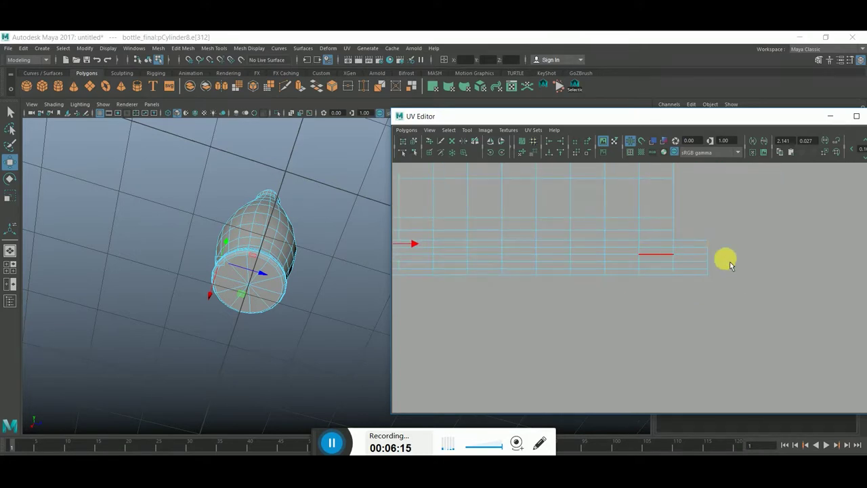
{"action": "middle_click_drag", "start_coordinate": [712, 253], "coordinate": [711, 273]}
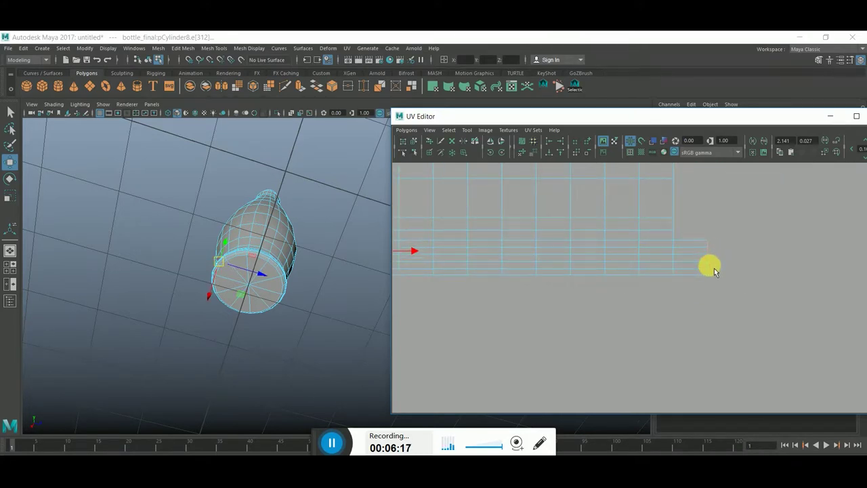
Step: Move and Sew the displaced edge back onto the body shell
{"action": "middle_click_drag", "start_coordinate": [557, 298], "coordinate": [688, 292], "text": "alt"}
{"action": "middle_click_drag", "start_coordinate": [588, 289], "coordinate": [724, 300], "text": "alt"}
{"action": "mouse_move", "coordinate": [480, 286]}
{"action": "middle_mouse_down", "text": "alt"}
{"action": "mouse_move", "coordinate": [574, 300]}
{"action": "mouse_move", "coordinate": [619, 296]}
{"action": "mouse_move", "coordinate": [628, 284]}
{"action": "middle_mouse_up", "text": "alt"}
{"action": "left_click", "coordinate": [406, 129]}
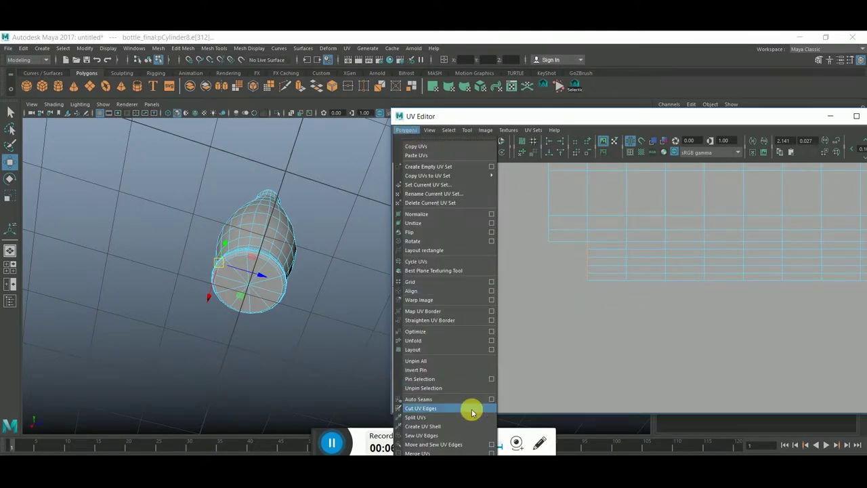
{"action": "left_click", "coordinate": [467, 443]}
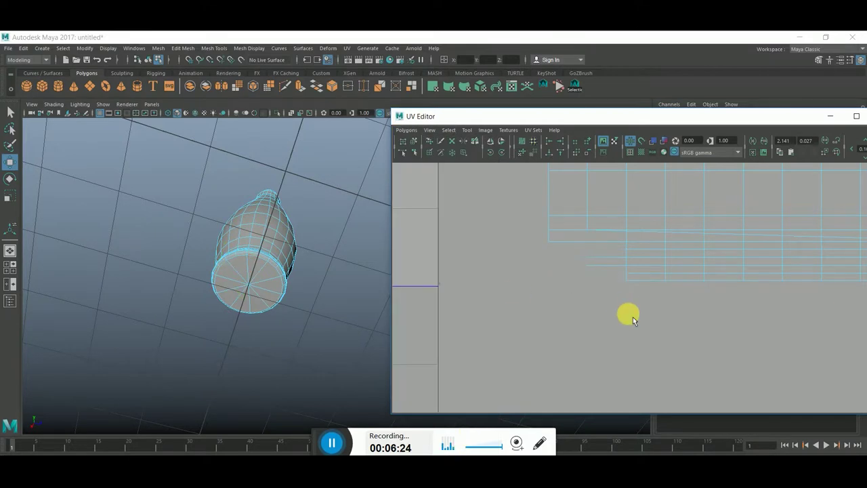
{"action": "scroll", "coordinate": [638, 286], "scroll_direction": "down", "scroll_amount": 2}
{"action": "middle_click_drag", "start_coordinate": [772, 295], "coordinate": [520, 286], "text": "alt"}
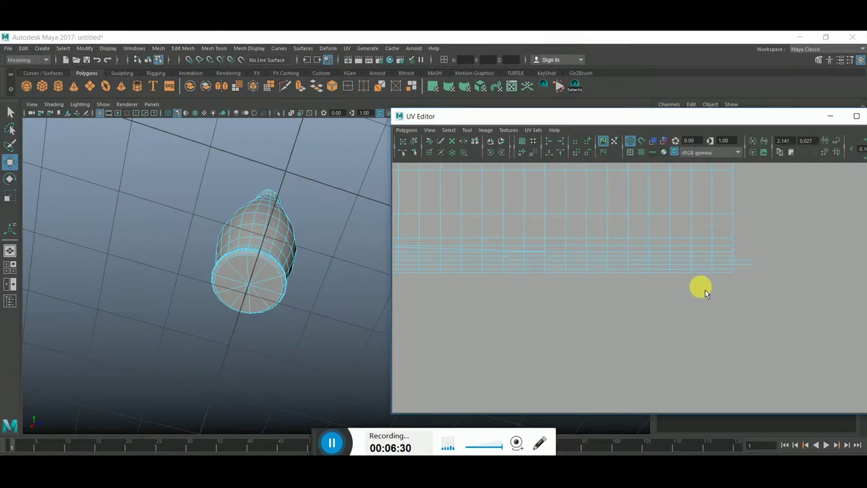
Step: Select the next vertical edge of the body shell to cut along
{"action": "left_click", "coordinate": [705, 286]}
{"action": "left_click", "coordinate": [586, 305]}
{"action": "scroll", "coordinate": [573, 205], "scroll_direction": "up", "scroll_amount": 2}
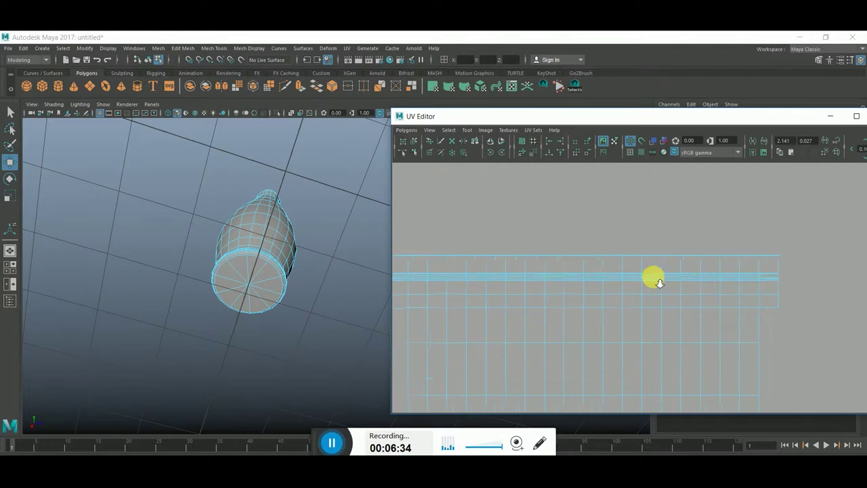
{"action": "scroll", "coordinate": [737, 261], "scroll_direction": "up", "scroll_amount": 1}
{"action": "middle_click_drag", "start_coordinate": [737, 261], "coordinate": [642, 261], "text": "alt"}
{"action": "scroll", "coordinate": [750, 259], "scroll_direction": "up", "scroll_amount": 1}
{"action": "scroll", "coordinate": [675, 269], "scroll_direction": "up", "scroll_amount": 1}
{"action": "right_click_drag", "start_coordinate": [723, 233], "coordinate": [718, 216]}
{"action": "left_click", "coordinate": [719, 220]}
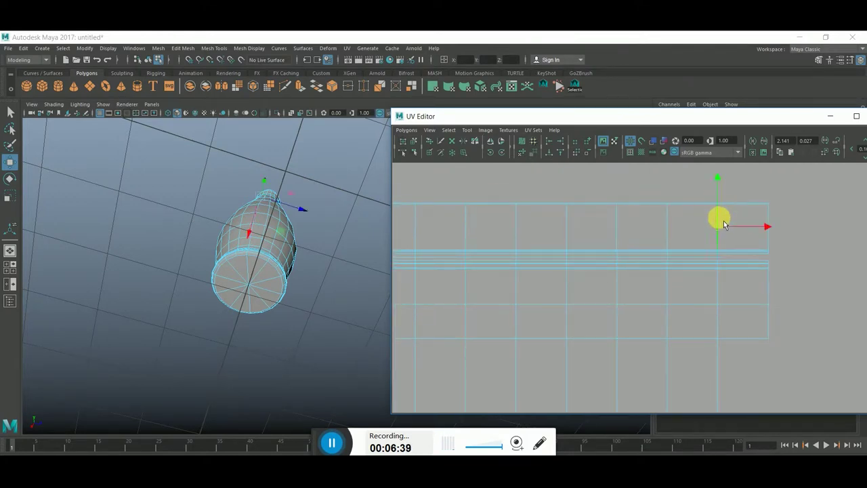
{"action": "left_click", "coordinate": [718, 331]}
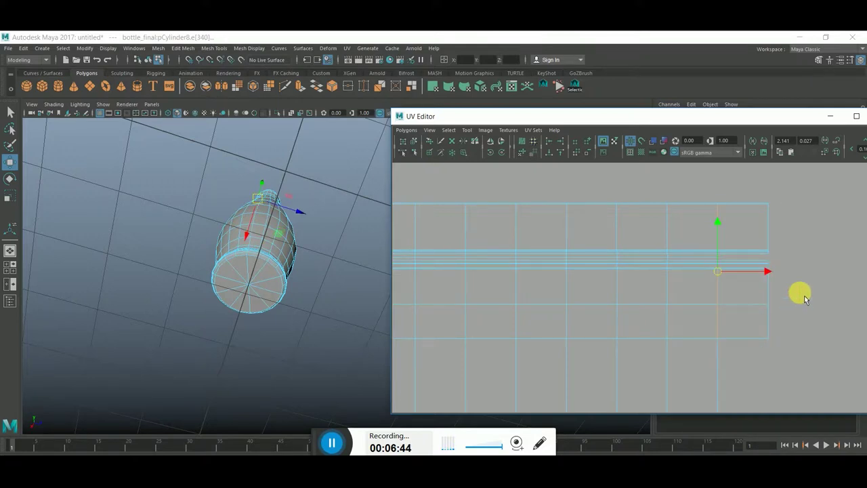
{"action": "scroll", "coordinate": [720, 274], "scroll_direction": "up", "scroll_amount": 1}
{"action": "scroll", "coordinate": [682, 277], "scroll_direction": "down", "scroll_amount": 1}
{"action": "left_click", "coordinate": [406, 130]}
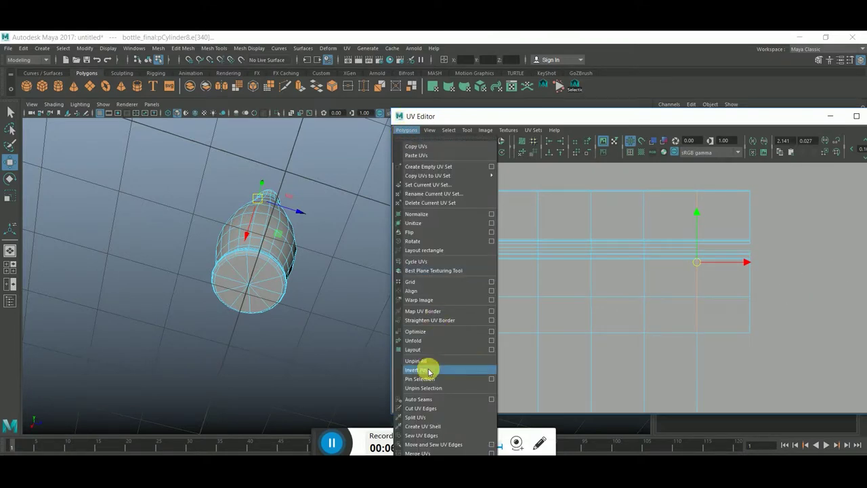
Step: Cut the UVs along the selected vertical edge and select all the shell's UVs
{"action": "left_click", "coordinate": [439, 408]}
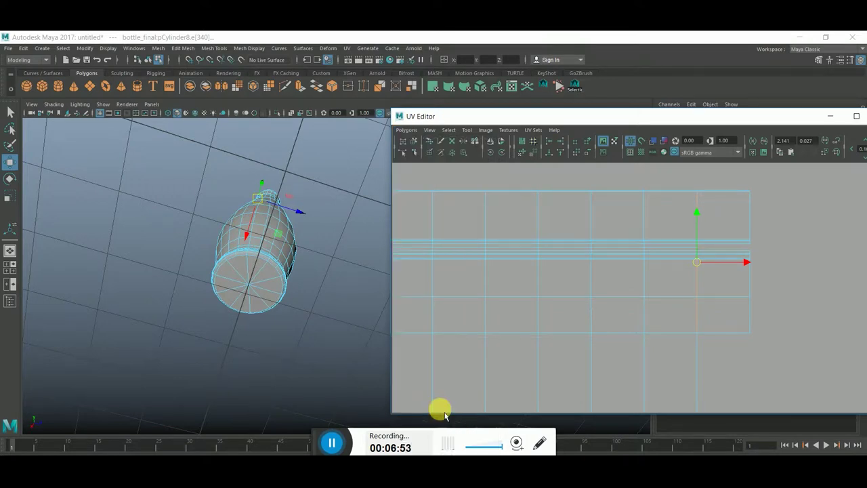
{"action": "left_click", "coordinate": [763, 233]}
{"action": "right_click_drag", "start_coordinate": [748, 205], "coordinate": [765, 202]}
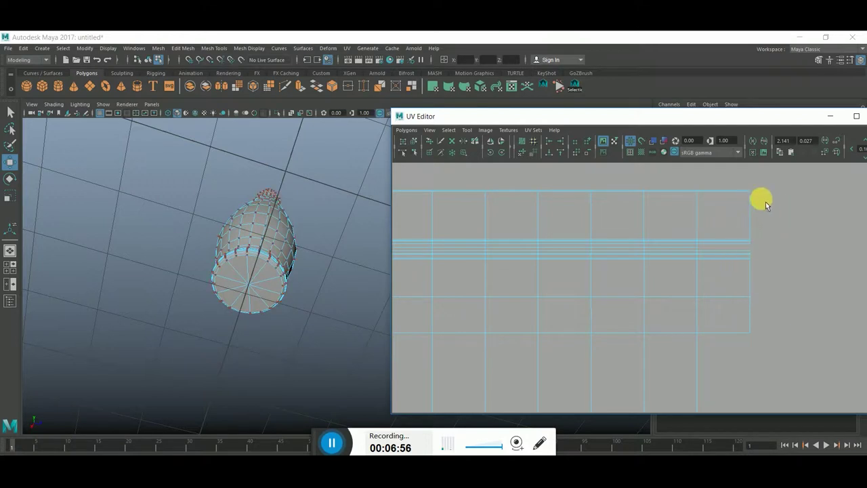
{"action": "left_click", "coordinate": [754, 196]}
Step: Test-move the right-hand UV column twice, undoing each move with Ctrl+Z
{"action": "left_click_drag", "start_coordinate": [783, 188], "coordinate": [721, 352]}
{"action": "left_click_drag", "start_coordinate": [747, 262], "coordinate": [760, 270]}
{"action": "key", "text": "ctrl+z"}
{"action": "left_click", "coordinate": [721, 201]}
{"action": "left_click_drag", "start_coordinate": [785, 175], "coordinate": [697, 340]}
{"action": "left_click_drag", "start_coordinate": [697, 339], "coordinate": [696, 339]}
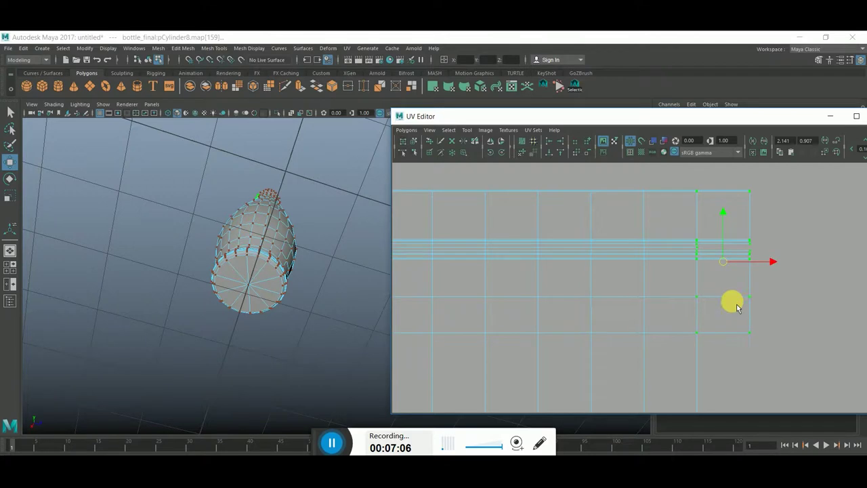
{"action": "left_click_drag", "start_coordinate": [727, 263], "coordinate": [755, 269]}
{"action": "key", "text": "ctrl+z"}
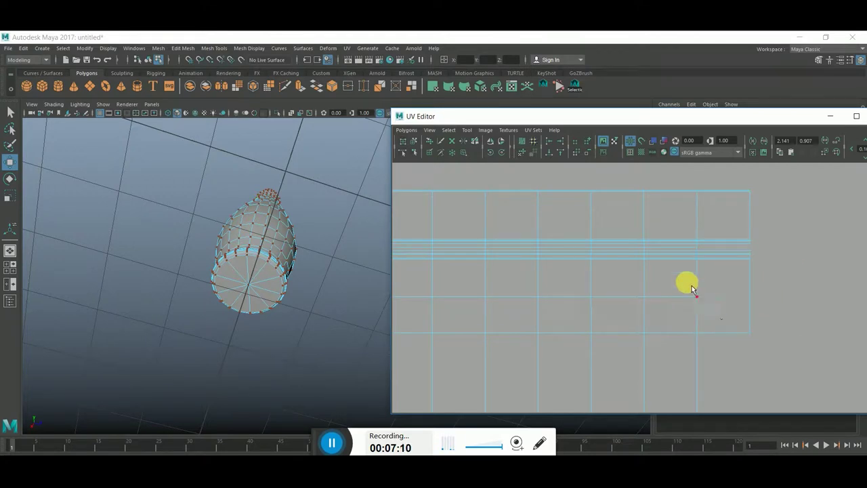
Step: Switch to edge mode and try selecting several edges of the UV shell
{"action": "scroll", "coordinate": [738, 298], "scroll_direction": "up", "scroll_amount": 2}
{"action": "scroll", "coordinate": [739, 277], "scroll_direction": "up", "scroll_amount": 1}
{"action": "scroll", "coordinate": [731, 284], "scroll_direction": "up", "scroll_amount": 1}
{"action": "scroll", "coordinate": [712, 267], "scroll_direction": "up", "scroll_amount": 1}
{"action": "right_click", "coordinate": [704, 232]}
{"action": "left_click", "coordinate": [702, 207]}
{"action": "left_click", "coordinate": [705, 225]}
{"action": "left_click", "coordinate": [860, 283]}
{"action": "left_click", "coordinate": [705, 232]}
{"action": "middle_click_drag", "start_coordinate": [700, 287], "coordinate": [648, 294], "text": "alt"}
{"action": "left_click", "coordinate": [650, 272]}
Step: Reframe the UV view and select the right-hand seam edge segment
{"action": "middle_click_drag", "start_coordinate": [717, 258], "coordinate": [770, 273], "text": "alt"}
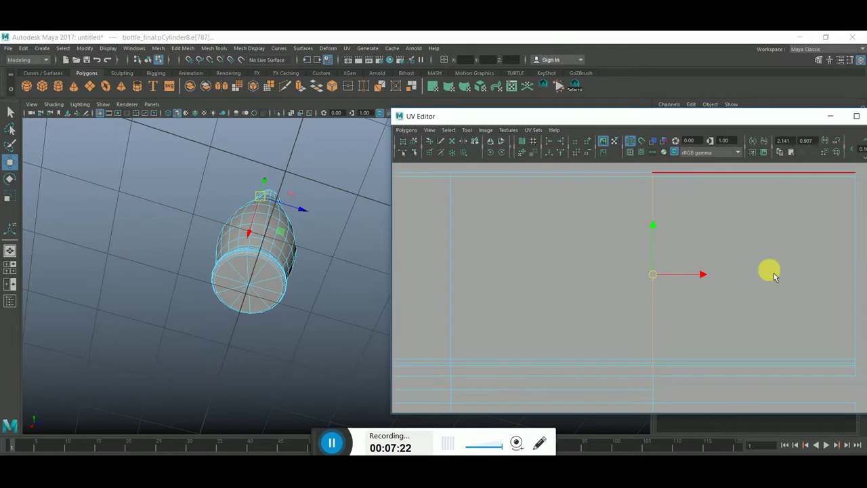
{"action": "right_click_drag", "start_coordinate": [769, 273], "coordinate": [644, 310], "text": "alt"}
{"action": "mouse_move", "coordinate": [644, 309]}
{"action": "middle_mouse_down", "text": "alt"}
{"action": "mouse_move", "coordinate": [651, 277]}
{"action": "mouse_move", "coordinate": [650, 314]}
{"action": "middle_mouse_up", "text": "alt"}
{"action": "middle_click_drag", "start_coordinate": [826, 248], "coordinate": [594, 232], "text": "alt"}
{"action": "right_click_drag", "start_coordinate": [594, 233], "coordinate": [692, 331], "text": "alt"}
{"action": "left_click", "coordinate": [620, 285]}
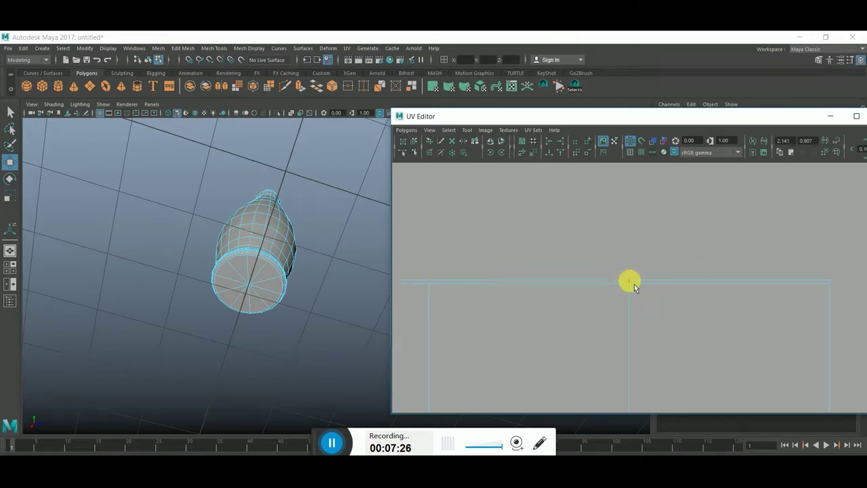
{"action": "left_click", "coordinate": [634, 285]}
{"action": "middle_click_drag", "start_coordinate": [717, 315], "coordinate": [714, 203], "text": "alt"}
{"action": "mouse_move", "coordinate": [714, 203]}
{"action": "right_mouse_down", "text": "alt"}
{"action": "mouse_move", "coordinate": [679, 306]}
{"action": "mouse_move", "coordinate": [728, 318]}
{"action": "right_mouse_up", "text": "alt"}
{"action": "left_click", "coordinate": [667, 305]}
{"action": "left_click", "coordinate": [665, 305]}
{"action": "left_click", "coordinate": [665, 304]}
Step: Zoom out over the whole seam and orbit the model to view the bottle's side
{"action": "mouse_move", "coordinate": [801, 332]}
{"action": "right_mouse_down", "text": "alt"}
{"action": "mouse_move", "coordinate": [677, 280]}
{"action": "mouse_move", "coordinate": [623, 280]}
{"action": "right_mouse_up", "text": "alt"}
{"action": "middle_click_drag", "start_coordinate": [623, 280], "coordinate": [741, 251], "text": "alt"}
{"action": "right_click_drag", "start_coordinate": [740, 251], "coordinate": [695, 283], "text": "alt"}
{"action": "middle_click_drag", "start_coordinate": [695, 283], "coordinate": [695, 339], "text": "alt"}
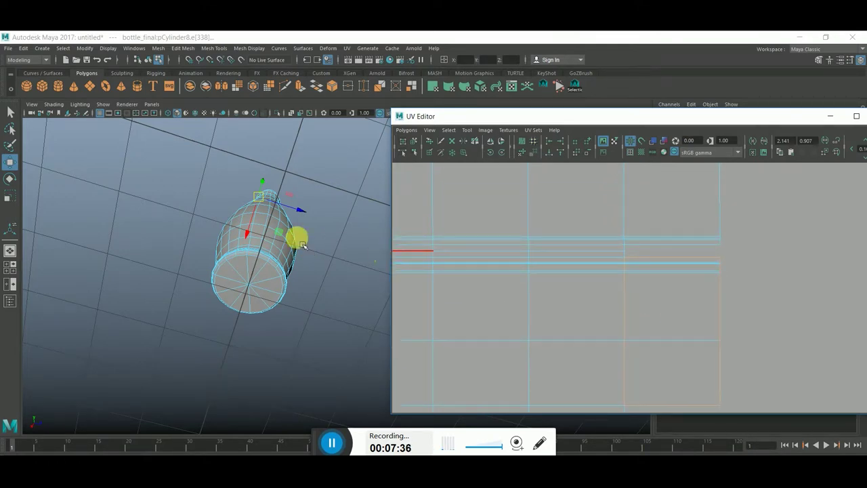
{"action": "left_click_drag", "start_coordinate": [379, 251], "coordinate": [289, 283], "text": "alt"}
{"action": "left_click", "coordinate": [491, 308]}
{"action": "right_click_drag", "start_coordinate": [695, 310], "coordinate": [737, 304]}
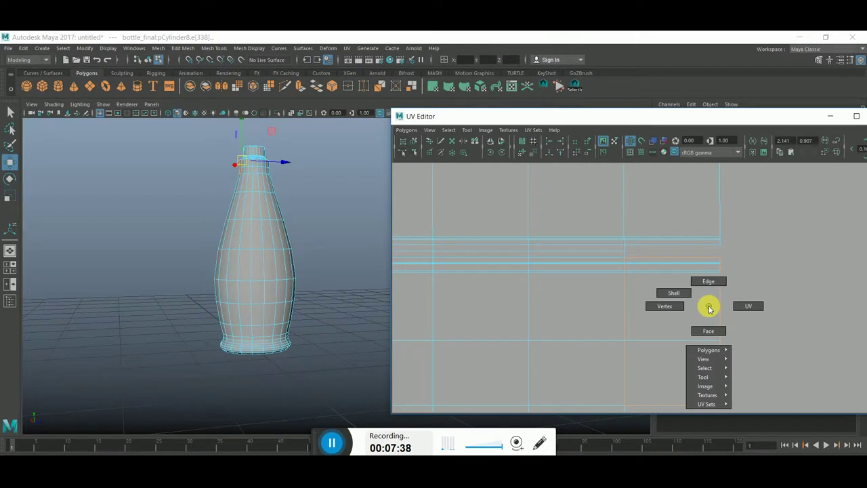
Step: Switch to UV mode and double-click the body shell to select all its UVs
{"action": "right_click_drag", "start_coordinate": [634, 295], "coordinate": [625, 265]}
{"action": "left_click", "coordinate": [624, 297]}
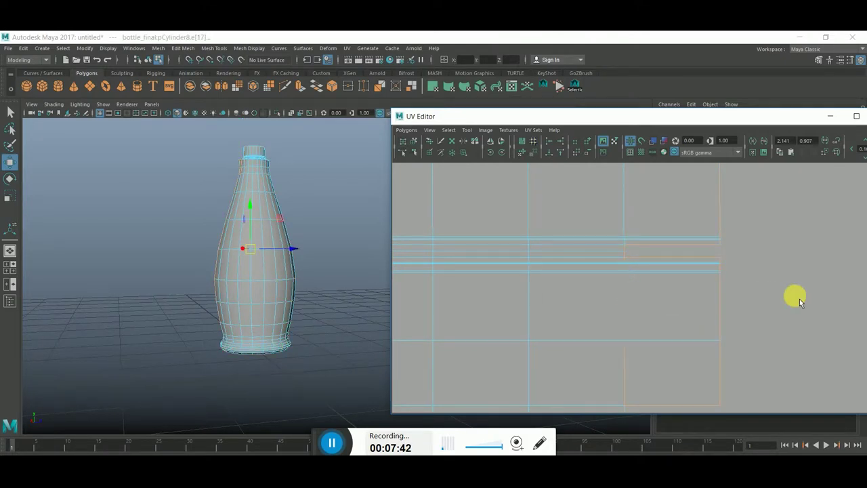
{"action": "mouse_move", "coordinate": [822, 312]}
{"action": "right_mouse_down", "text": "alt"}
{"action": "mouse_move", "coordinate": [691, 300]}
{"action": "mouse_move", "coordinate": [720, 286]}
{"action": "mouse_move", "coordinate": [712, 319]}
{"action": "mouse_move", "coordinate": [741, 296]}
{"action": "mouse_move", "coordinate": [732, 232]}
{"action": "mouse_move", "coordinate": [603, 291]}
{"action": "mouse_move", "coordinate": [671, 291]}
{"action": "mouse_move", "coordinate": [652, 319]}
{"action": "mouse_move", "coordinate": [761, 303]}
{"action": "mouse_move", "coordinate": [571, 307]}
{"action": "mouse_move", "coordinate": [559, 294]}
{"action": "mouse_move", "coordinate": [599, 323]}
{"action": "right_mouse_up", "text": "alt"}
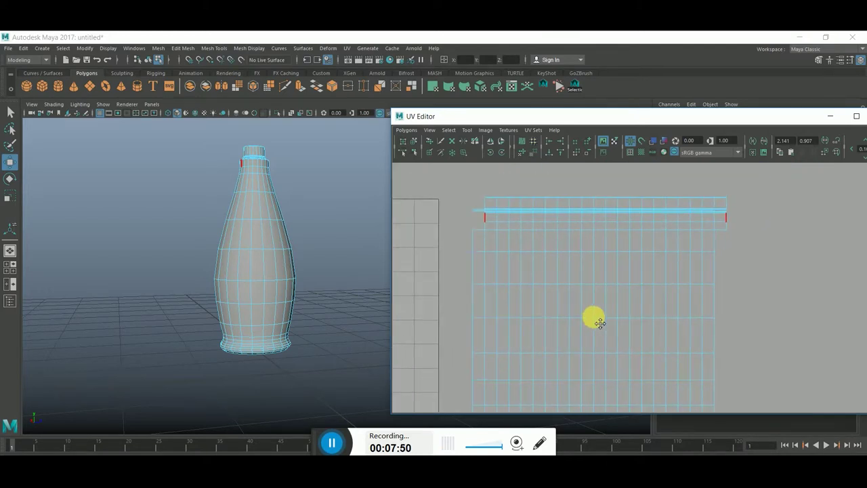
{"action": "left_click", "coordinate": [666, 248]}
{"action": "right_click_drag", "start_coordinate": [680, 235], "coordinate": [730, 247]}
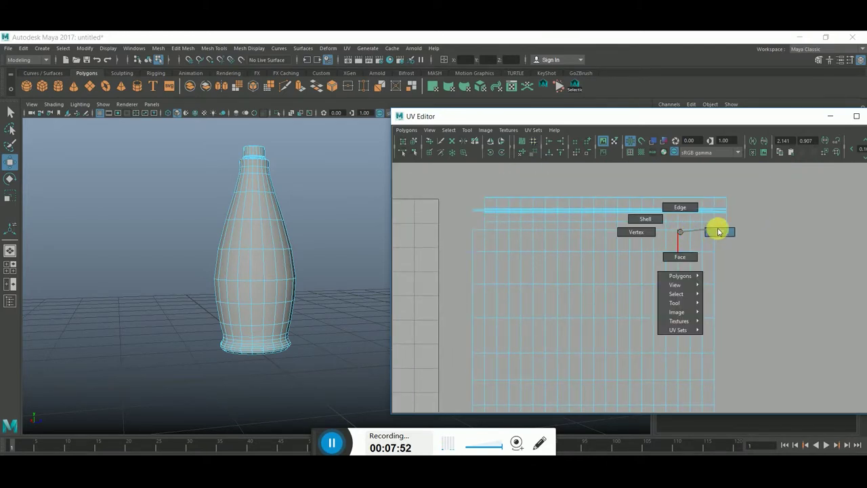
{"action": "double_click", "coordinate": [666, 239]}
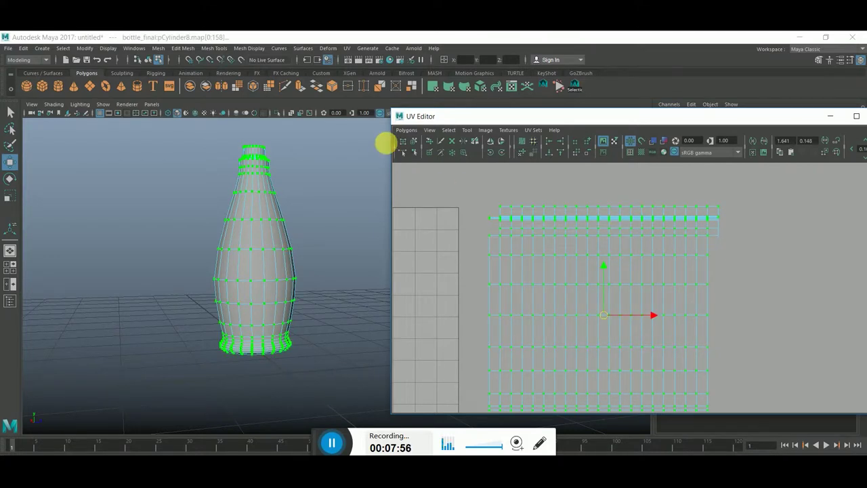
{"action": "left_click", "coordinate": [406, 130]}
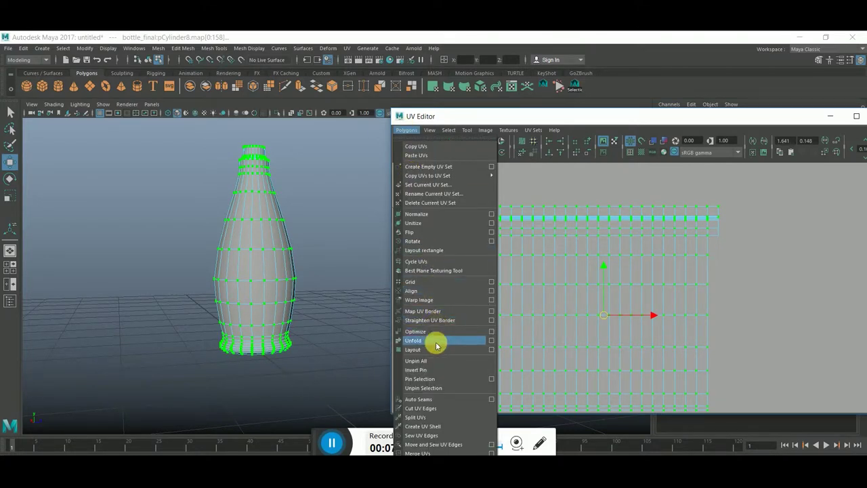
Step: Unfold the body shell from the Unfold UVs Options dialog and frame the fan-shaped result
{"action": "left_click", "coordinate": [492, 340]}
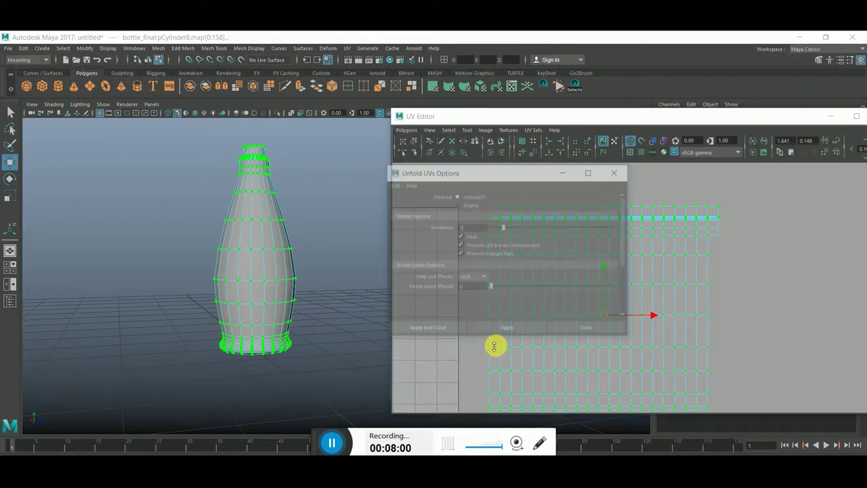
{"action": "left_click", "coordinate": [393, 183]}
{"action": "left_click", "coordinate": [398, 199]}
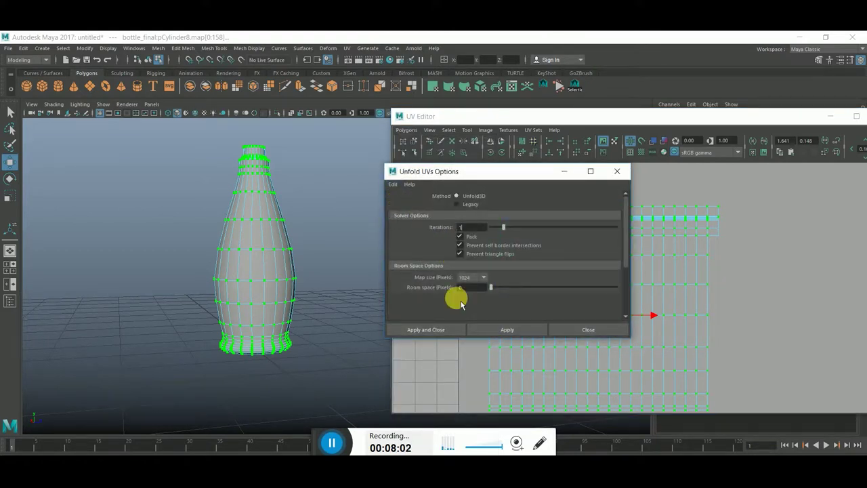
{"action": "left_click", "coordinate": [440, 330]}
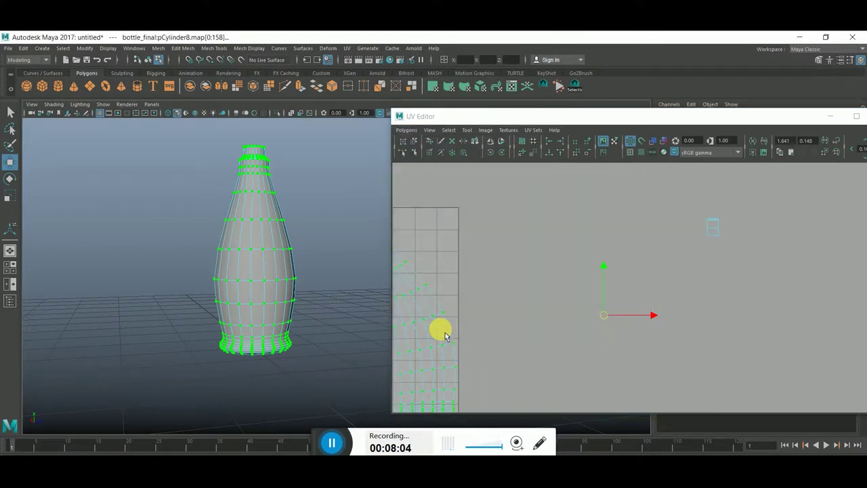
{"action": "key", "text": "f"}
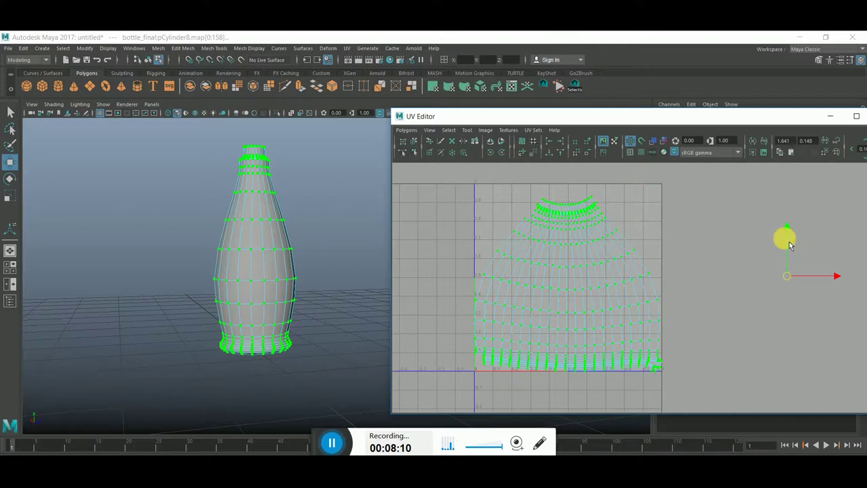
Step: Clear the UV selection and zoom in on the bottle shell's lower-right corner and bottom border
{"action": "left_click", "coordinate": [743, 385]}
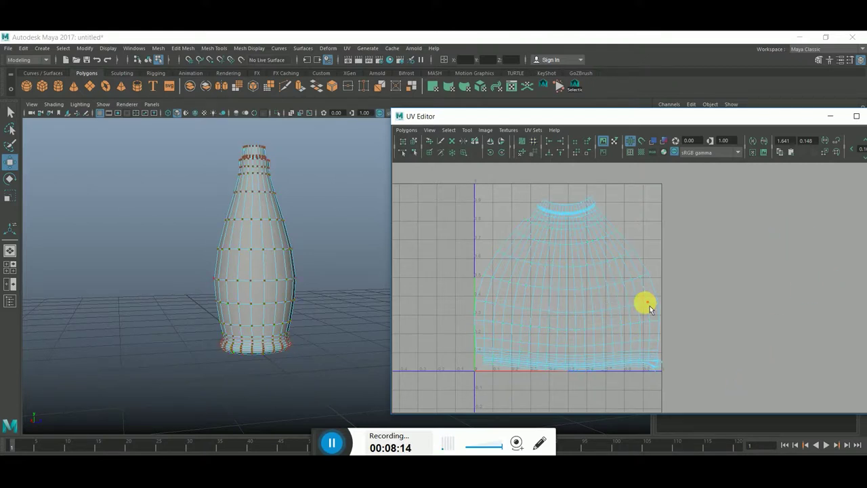
{"action": "left_click", "coordinate": [546, 302]}
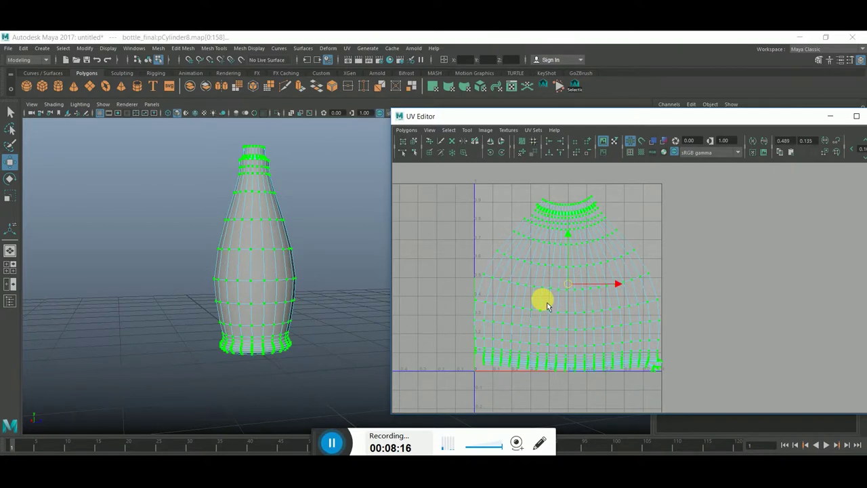
{"action": "left_click", "coordinate": [693, 372]}
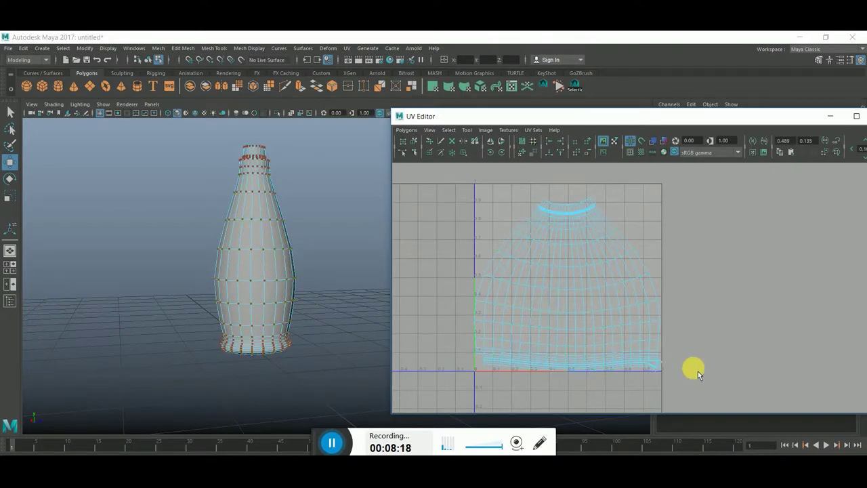
{"action": "scroll", "coordinate": [700, 364], "scroll_direction": "up", "scroll_amount": 2}
{"action": "scroll", "coordinate": [691, 311], "scroll_direction": "up", "scroll_amount": 2}
{"action": "scroll", "coordinate": [660, 327], "scroll_direction": "up", "scroll_amount": 2}
{"action": "scroll", "coordinate": [661, 331], "scroll_direction": "up", "scroll_amount": 1}
{"action": "scroll", "coordinate": [615, 321], "scroll_direction": "up", "scroll_amount": 1}
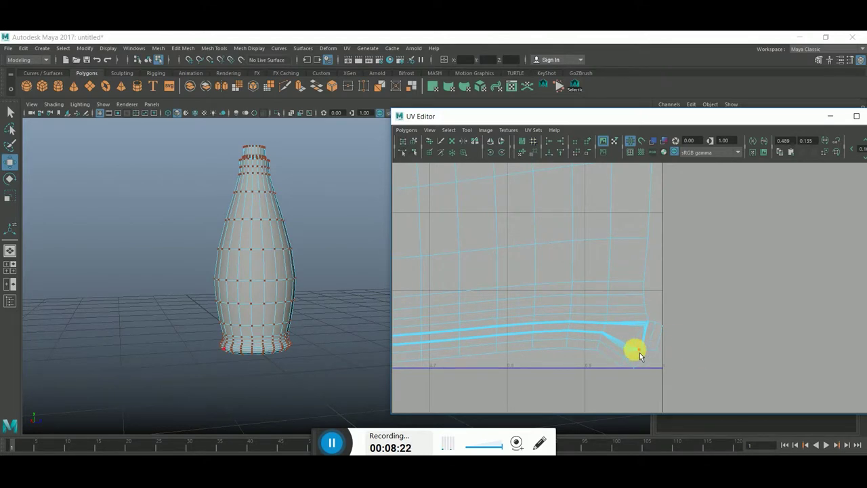
{"action": "scroll", "coordinate": [609, 342], "scroll_direction": "up", "scroll_amount": 1}
{"action": "scroll", "coordinate": [634, 325], "scroll_direction": "up", "scroll_amount": 1}
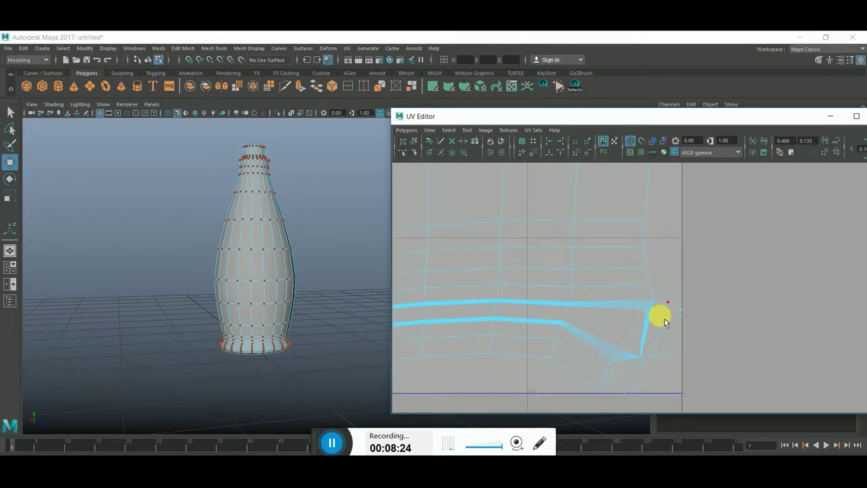
{"action": "mouse_move", "coordinate": [532, 332]}
{"action": "middle_mouse_down", "text": "alt"}
{"action": "mouse_move", "coordinate": [610, 314]}
{"action": "mouse_move", "coordinate": [621, 301]}
{"action": "middle_mouse_up", "text": "alt"}
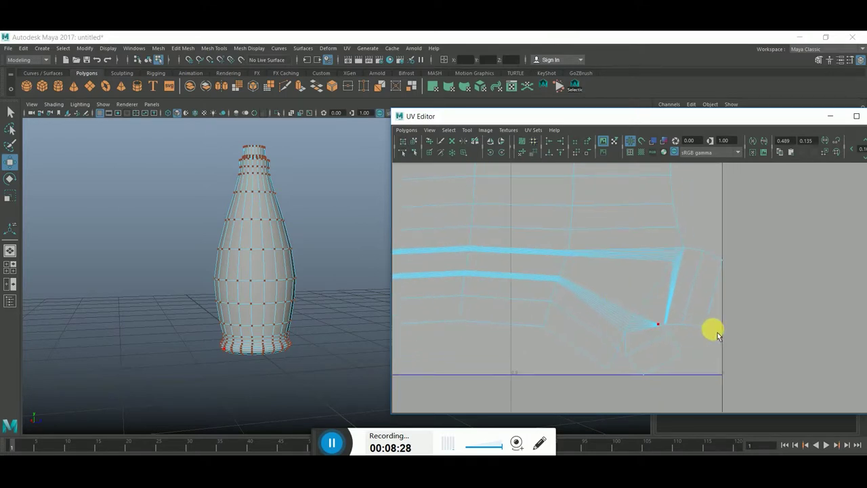
{"action": "middle_click_drag", "start_coordinate": [654, 313], "coordinate": [691, 325], "text": "alt"}
{"action": "scroll", "coordinate": [491, 309], "scroll_direction": "up", "scroll_amount": 3}
{"action": "scroll", "coordinate": [495, 280], "scroll_direction": "up", "scroll_amount": 3}
{"action": "mouse_move", "coordinate": [813, 330]}
{"action": "middle_mouse_down", "text": "alt"}
{"action": "mouse_move", "coordinate": [538, 282]}
{"action": "mouse_move", "coordinate": [672, 299]}
{"action": "mouse_move", "coordinate": [456, 286]}
{"action": "mouse_move", "coordinate": [484, 248]}
{"action": "mouse_move", "coordinate": [768, 267]}
{"action": "mouse_move", "coordinate": [674, 276]}
{"action": "middle_mouse_up", "text": "alt"}
{"action": "scroll", "coordinate": [674, 275], "scroll_direction": "down", "scroll_amount": 2}
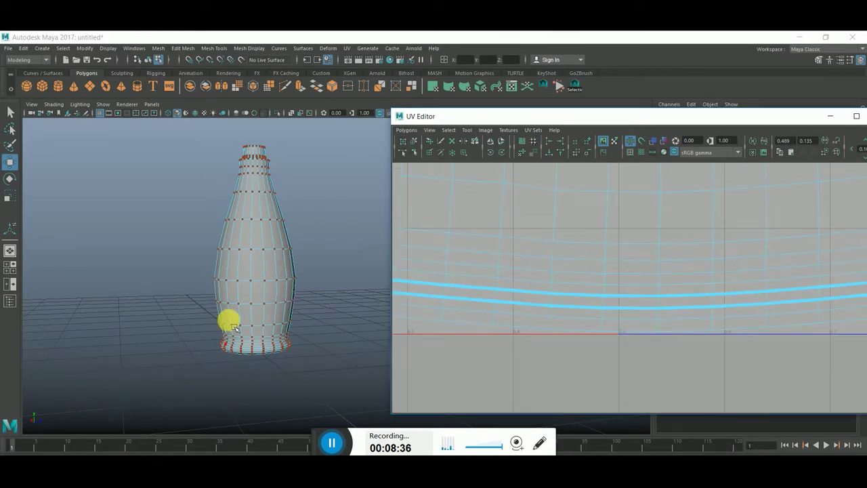
Step: Check the UVs of the bottom rows and the lower-right corner by selecting them, then clear the selection
{"action": "left_click_drag", "start_coordinate": [314, 362], "coordinate": [179, 321]}
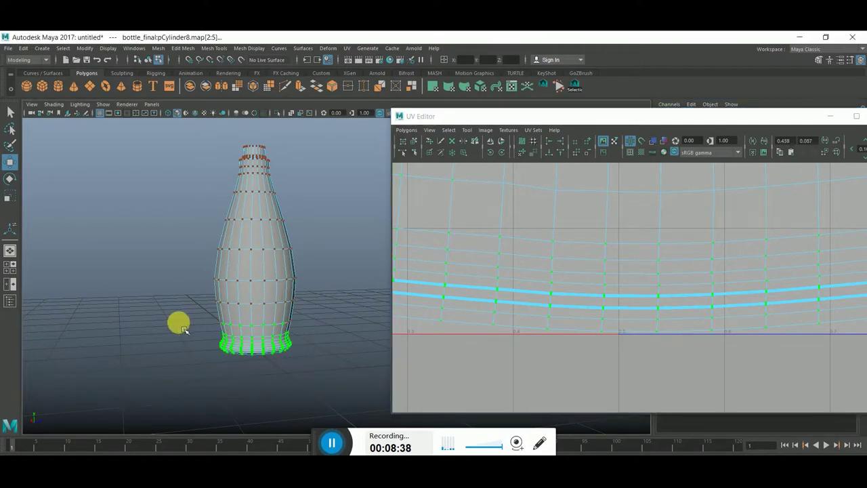
{"action": "scroll", "coordinate": [629, 267], "scroll_direction": "down", "scroll_amount": 1}
{"action": "scroll", "coordinate": [528, 325], "scroll_direction": "down", "scroll_amount": 2}
{"action": "scroll", "coordinate": [642, 306], "scroll_direction": "down", "scroll_amount": 1}
{"action": "scroll", "coordinate": [677, 315], "scroll_direction": "up", "scroll_amount": 1}
{"action": "scroll", "coordinate": [639, 315], "scroll_direction": "down", "scroll_amount": 1}
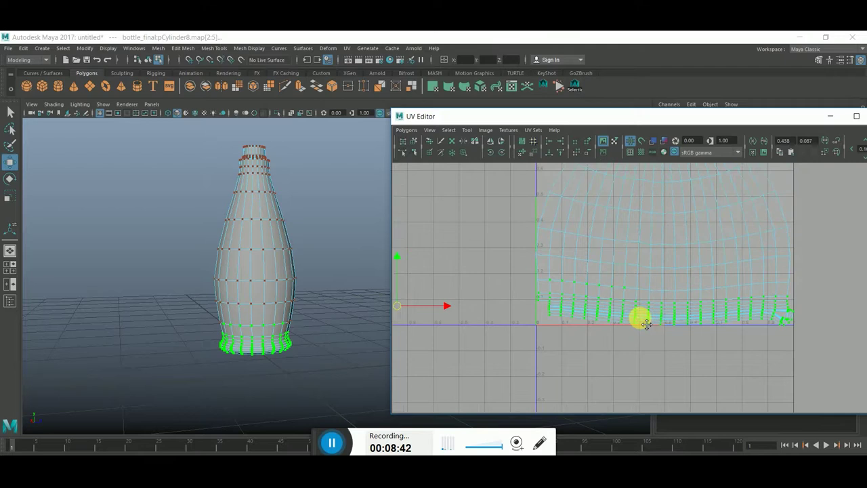
{"action": "left_click", "coordinate": [798, 335]}
{"action": "scroll", "coordinate": [793, 336], "scroll_direction": "up", "scroll_amount": 1}
{"action": "scroll", "coordinate": [635, 300], "scroll_direction": "up", "scroll_amount": 2}
{"action": "middle_click_drag", "start_coordinate": [635, 300], "coordinate": [571, 306], "text": "alt"}
{"action": "middle_click_drag", "start_coordinate": [808, 371], "coordinate": [808, 379], "text": "alt"}
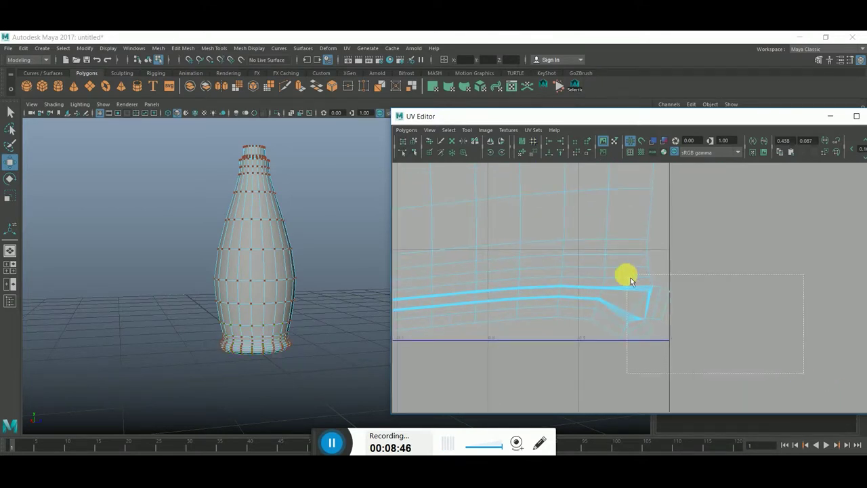
{"action": "left_click_drag", "start_coordinate": [604, 284], "coordinate": [595, 286]}
{"action": "scroll", "coordinate": [728, 294], "scroll_direction": "up", "scroll_amount": 2}
{"action": "left_click", "coordinate": [766, 302]}
{"action": "scroll", "coordinate": [654, 303], "scroll_direction": "up", "scroll_amount": 2}
{"action": "scroll", "coordinate": [667, 298], "scroll_direction": "up", "scroll_amount": 1}
Step: Switch to edge selection and pick the stretched edge at the shell's corner
{"action": "right_click_drag", "start_coordinate": [658, 256], "coordinate": [657, 233]}
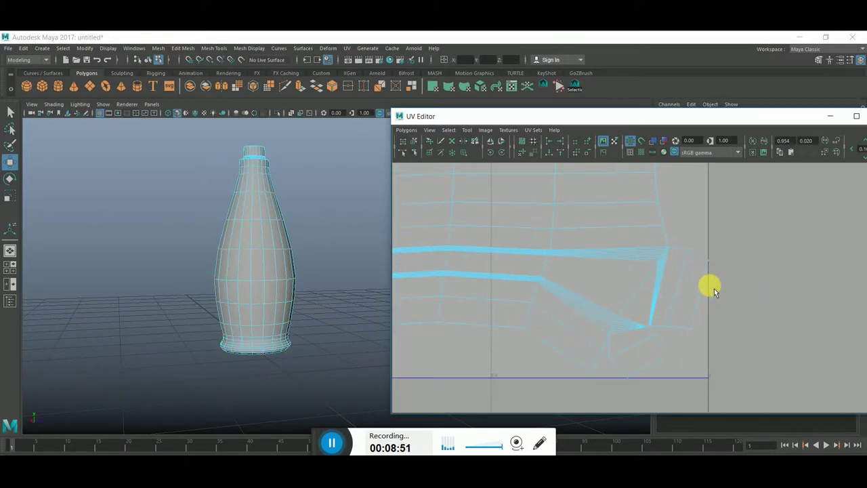
{"action": "scroll", "coordinate": [724, 289], "scroll_direction": "up", "scroll_amount": 1}
{"action": "scroll", "coordinate": [642, 300], "scroll_direction": "up", "scroll_amount": 2}
{"action": "scroll", "coordinate": [673, 273], "scroll_direction": "up", "scroll_amount": 1}
{"action": "scroll", "coordinate": [635, 252], "scroll_direction": "up", "scroll_amount": 1}
{"action": "left_click", "coordinate": [635, 236]}
{"action": "scroll", "coordinate": [497, 240], "scroll_direction": "up", "scroll_amount": 1}
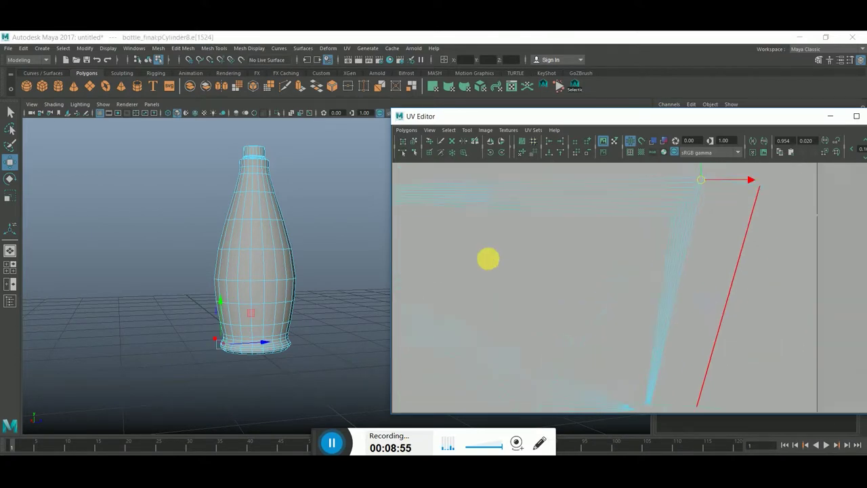
{"action": "scroll", "coordinate": [716, 286], "scroll_direction": "down", "scroll_amount": 1}
{"action": "scroll", "coordinate": [718, 243], "scroll_direction": "up", "scroll_amount": 1}
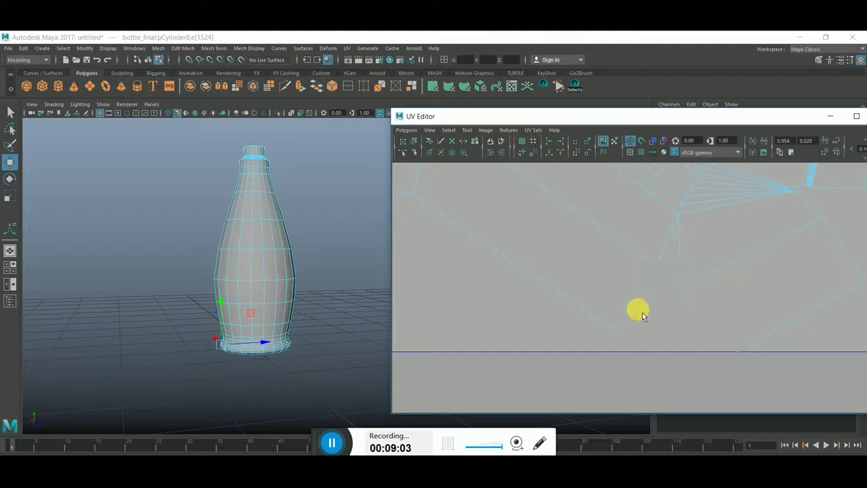
Step: Select the seam edge at the shell's stretched corner near the U-axis line
{"action": "left_click", "coordinate": [641, 312]}
{"action": "mouse_move", "coordinate": [755, 251]}
{"action": "middle_mouse_down", "text": "alt"}
{"action": "mouse_move", "coordinate": [715, 361]}
{"action": "mouse_move", "coordinate": [638, 348]}
{"action": "middle_mouse_up", "text": "alt"}
{"action": "scroll", "coordinate": [589, 283], "scroll_direction": "up", "scroll_amount": 3}
{"action": "left_click", "coordinate": [712, 268]}
{"action": "middle_click_drag", "start_coordinate": [726, 202], "coordinate": [626, 271], "text": "alt"}
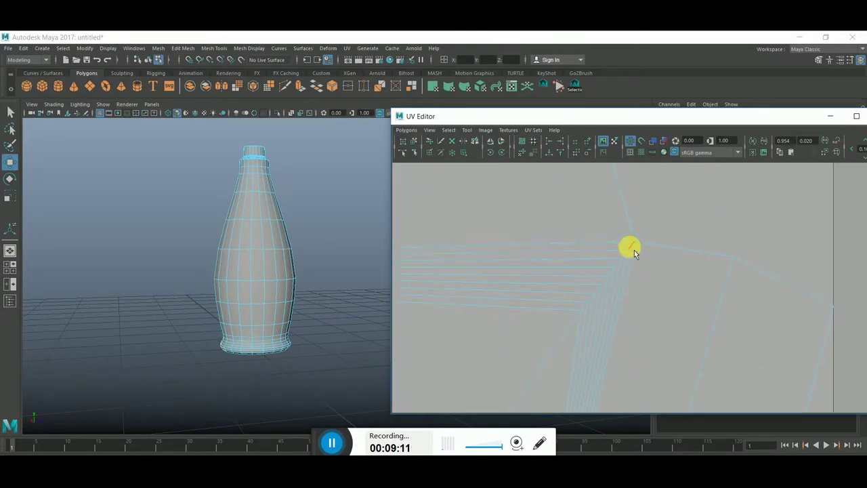
{"action": "left_click", "coordinate": [634, 249]}
Step: Extend the selection to the whole edge row and cut its UVs with Cut UV Edges
{"action": "double_click", "coordinate": [587, 311]}
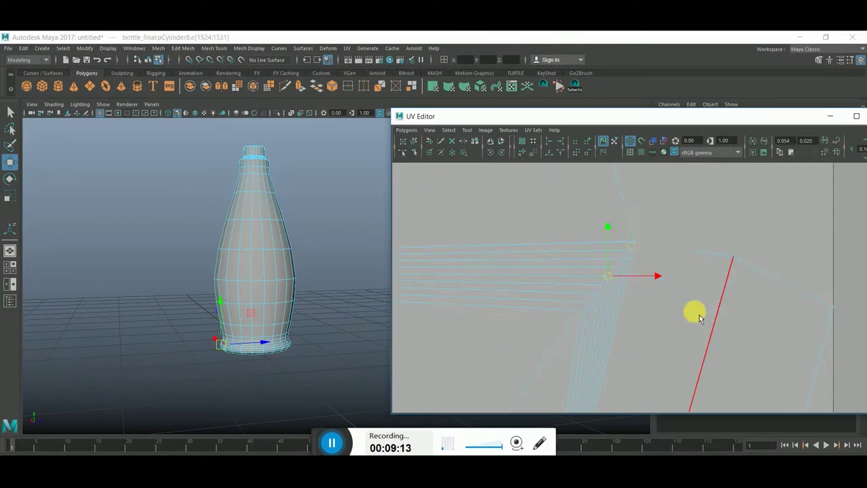
{"action": "left_click", "coordinate": [407, 129]}
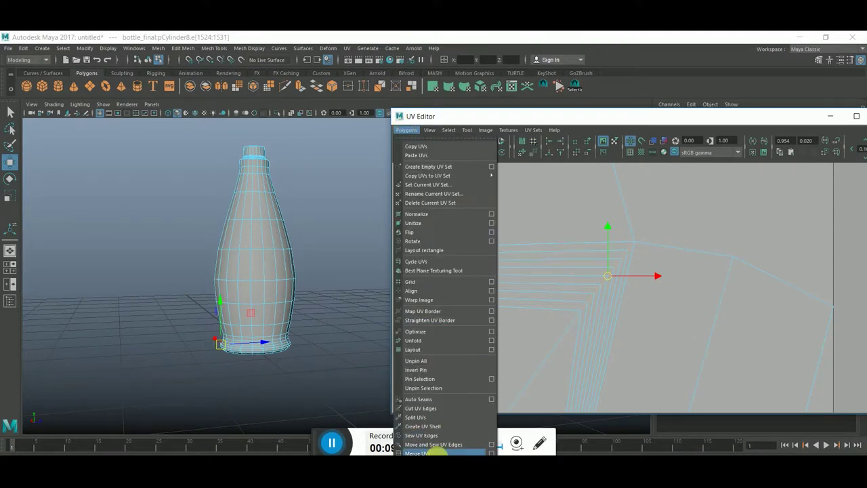
{"action": "left_click", "coordinate": [436, 409]}
{"action": "scroll", "coordinate": [635, 274], "scroll_direction": "up", "scroll_amount": 2}
{"action": "scroll", "coordinate": [607, 290], "scroll_direction": "down", "scroll_amount": 2}
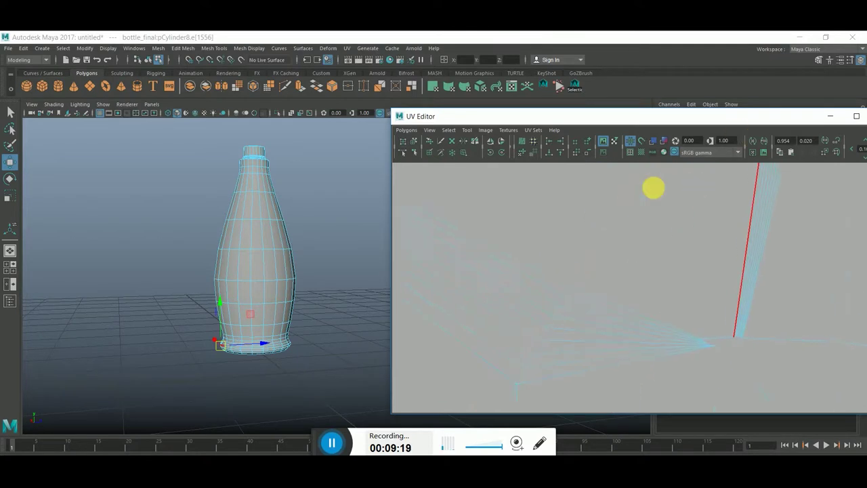
Step: Select the bottom edge that ends at the corner
{"action": "left_click", "coordinate": [546, 351]}
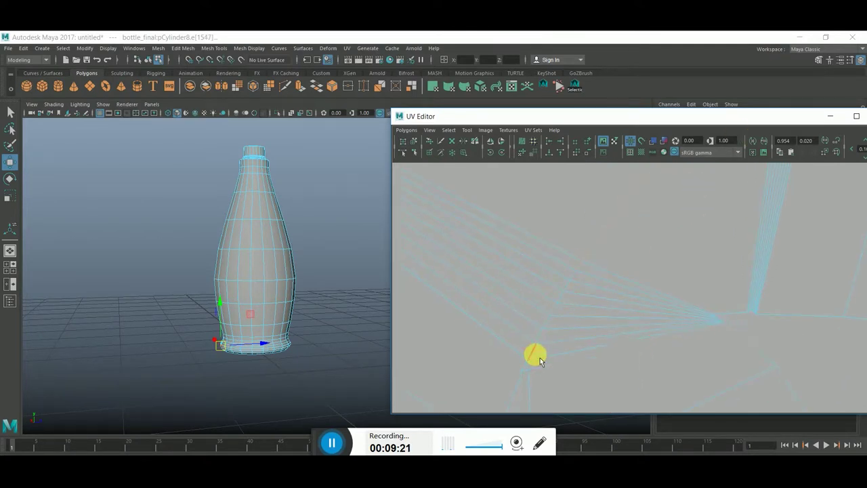
{"action": "middle_click_drag", "start_coordinate": [652, 327], "coordinate": [721, 247], "text": "alt"}
{"action": "middle_click_drag", "start_coordinate": [707, 284], "coordinate": [689, 264], "text": "alt"}
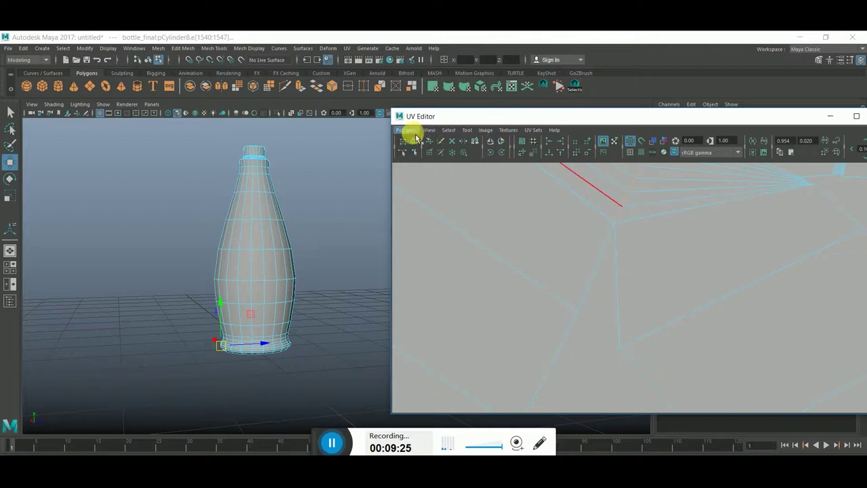
Step: Cut the UVs along the selected bottom edge row with Cut UV Edges
{"action": "left_click", "coordinate": [406, 129]}
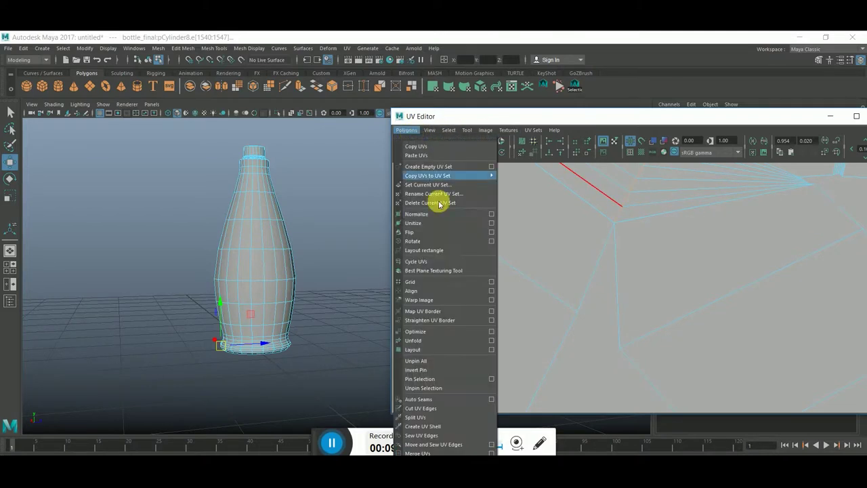
{"action": "left_click", "coordinate": [441, 413]}
{"action": "middle_click_drag", "start_coordinate": [623, 343], "coordinate": [535, 304], "text": "alt"}
{"action": "middle_click_drag", "start_coordinate": [706, 275], "coordinate": [658, 291], "text": "alt"}
Step: Reframe the cut shells in UV mode, clear the selection, and return to edge selection
{"action": "right_click_drag", "start_coordinate": [658, 291], "coordinate": [691, 283]}
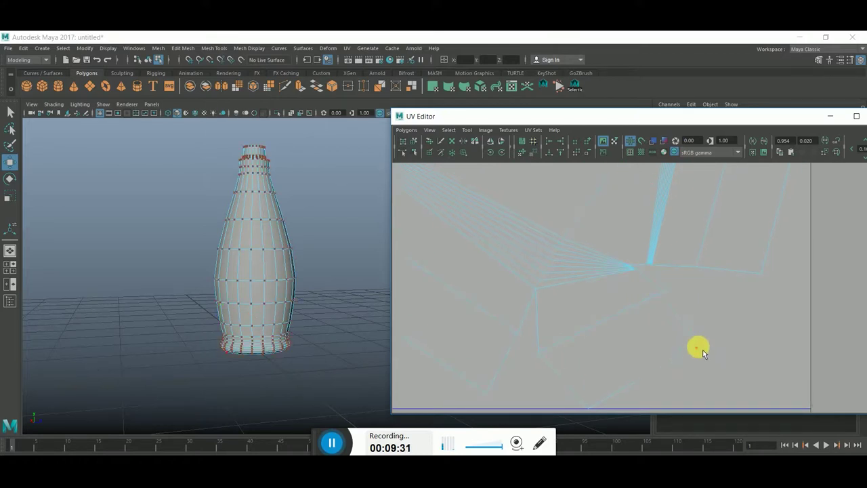
{"action": "scroll", "coordinate": [561, 300], "scroll_direction": "down", "scroll_amount": 3}
{"action": "scroll", "coordinate": [625, 304], "scroll_direction": "down", "scroll_amount": 2}
{"action": "scroll", "coordinate": [541, 305], "scroll_direction": "down", "scroll_amount": 2}
{"action": "middle_click_drag", "start_coordinate": [541, 306], "coordinate": [506, 316], "text": "alt"}
{"action": "right_click_drag", "start_coordinate": [506, 315], "coordinate": [689, 319], "text": "alt"}
{"action": "middle_click_drag", "start_coordinate": [689, 319], "coordinate": [760, 329], "text": "alt"}
{"action": "left_click", "coordinate": [691, 347]}
{"action": "scroll", "coordinate": [691, 345], "scroll_direction": "up", "scroll_amount": 2}
{"action": "right_click_drag", "start_coordinate": [663, 288], "coordinate": [657, 261]}
{"action": "left_click", "coordinate": [662, 293]}
Step: Sew two corner seam edges back to their matching edges with Move and Sew UV Edges
{"action": "left_click", "coordinate": [664, 289]}
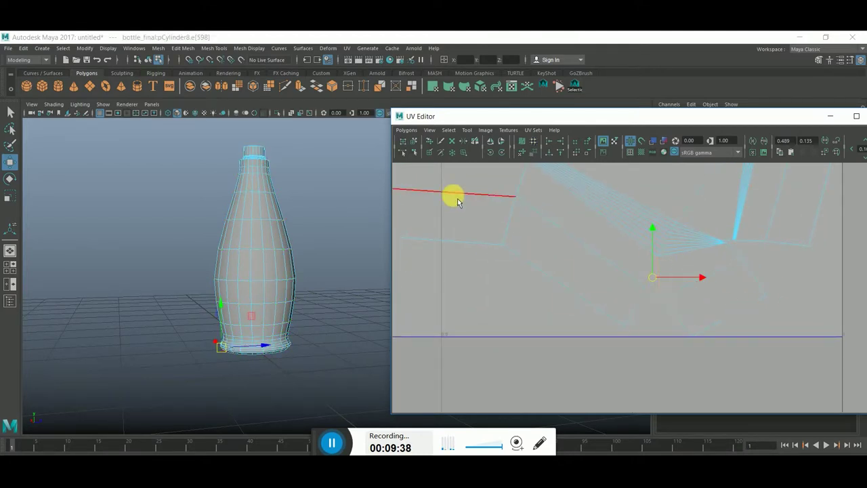
{"action": "left_click", "coordinate": [404, 132]}
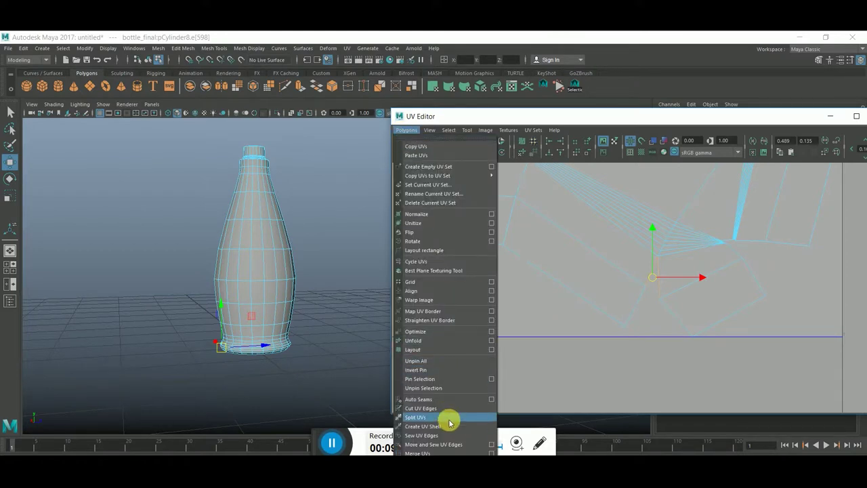
{"action": "left_click", "coordinate": [449, 446]}
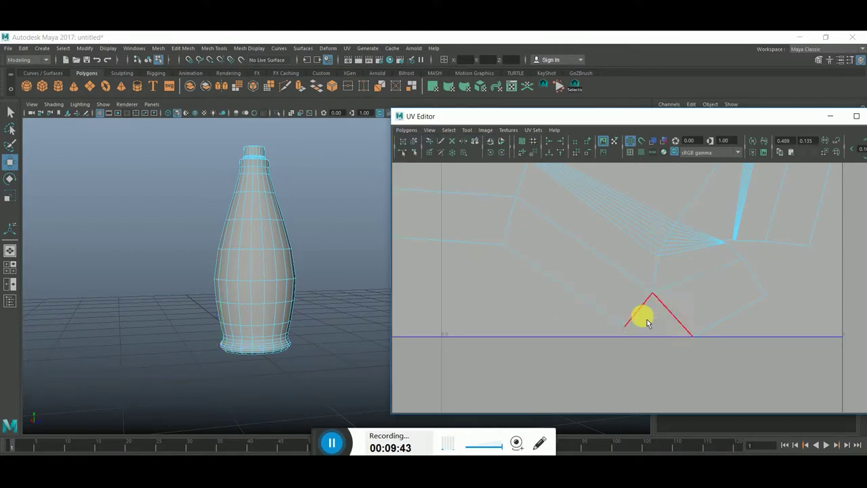
{"action": "left_click", "coordinate": [672, 316]}
{"action": "left_click", "coordinate": [407, 129]}
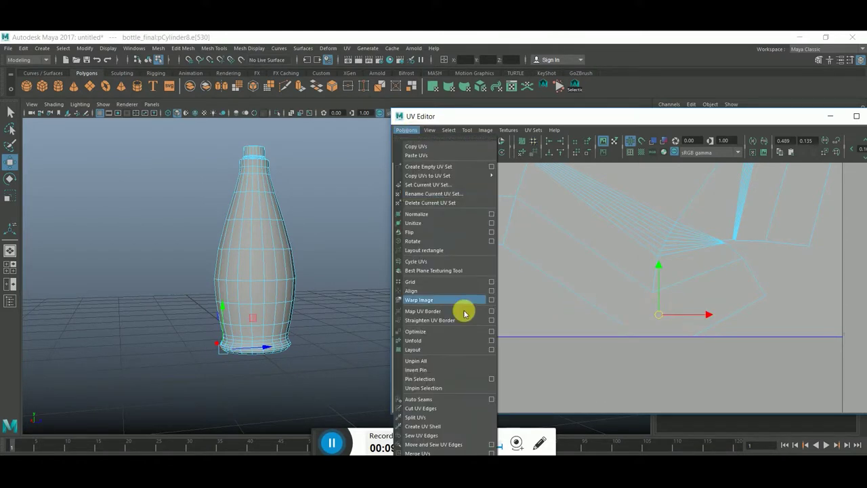
{"action": "left_click", "coordinate": [449, 445]}
Step: Select the next seam edge at the sewn corner
{"action": "mouse_move", "coordinate": [735, 280]}
{"action": "middle_mouse_down", "text": "alt"}
{"action": "mouse_move", "coordinate": [668, 316]}
{"action": "mouse_move", "coordinate": [626, 366]}
{"action": "middle_mouse_up", "text": "alt"}
{"action": "left_click", "coordinate": [604, 360]}
{"action": "middle_click_drag", "start_coordinate": [667, 282], "coordinate": [646, 289], "text": "alt"}
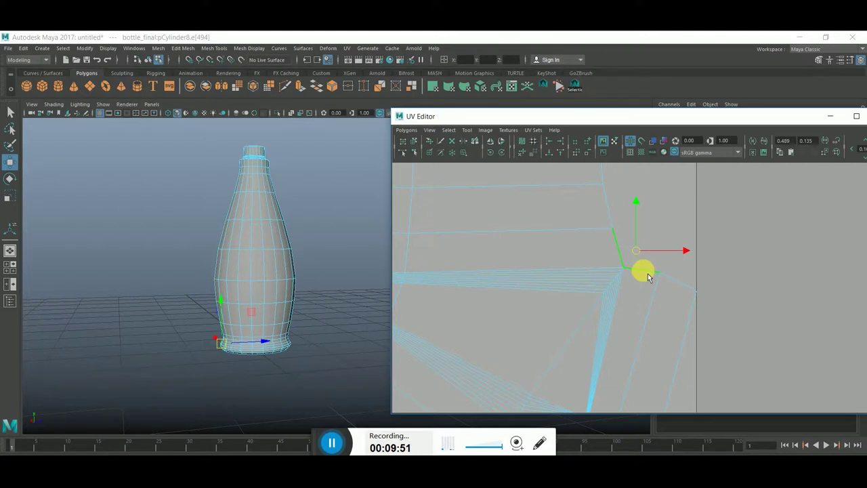
Step: Try several UV edges near the shell's corner and settle on one on its boundary
{"action": "left_click", "coordinate": [686, 284]}
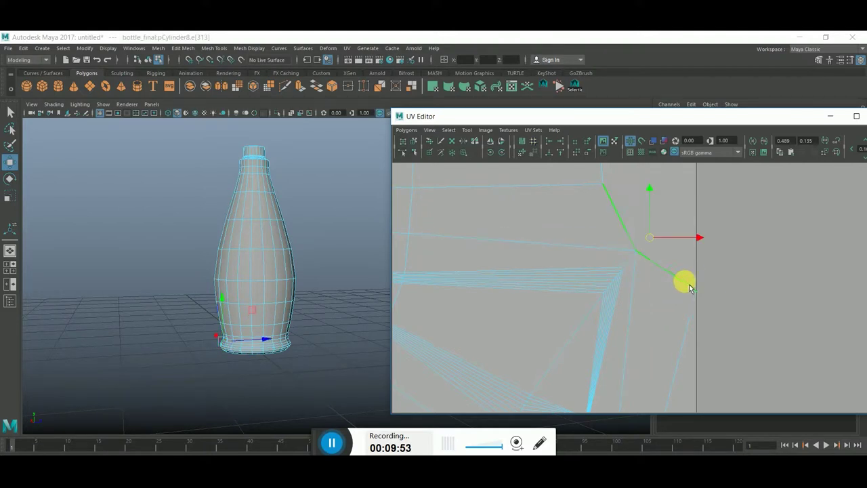
{"action": "mouse_move", "coordinate": [666, 300]}
{"action": "middle_mouse_down", "text": "alt"}
{"action": "mouse_move", "coordinate": [786, 237]}
{"action": "mouse_move", "coordinate": [760, 308]}
{"action": "mouse_move", "coordinate": [558, 244]}
{"action": "mouse_move", "coordinate": [679, 288]}
{"action": "mouse_move", "coordinate": [720, 269]}
{"action": "mouse_move", "coordinate": [546, 265]}
{"action": "mouse_move", "coordinate": [709, 273]}
{"action": "mouse_move", "coordinate": [664, 291]}
{"action": "mouse_move", "coordinate": [675, 290]}
{"action": "middle_mouse_up", "text": "alt"}
{"action": "left_click", "coordinate": [793, 315]}
{"action": "left_click", "coordinate": [624, 198]}
Step: Reframe the view on the shell's upper arcs near the neck and switch to edge selection
{"action": "middle_click_drag", "start_coordinate": [748, 262], "coordinate": [796, 281], "text": "alt"}
{"action": "scroll", "coordinate": [469, 276], "scroll_direction": "down", "scroll_amount": 3}
{"action": "middle_click_drag", "start_coordinate": [712, 269], "coordinate": [644, 286], "text": "alt"}
{"action": "scroll", "coordinate": [644, 287], "scroll_direction": "down", "scroll_amount": 2}
{"action": "mouse_move", "coordinate": [642, 254]}
{"action": "middle_mouse_down", "text": "alt"}
{"action": "mouse_move", "coordinate": [611, 296]}
{"action": "mouse_move", "coordinate": [610, 263]}
{"action": "middle_mouse_up", "text": "alt"}
{"action": "scroll", "coordinate": [621, 248], "scroll_direction": "up", "scroll_amount": 2}
{"action": "scroll", "coordinate": [657, 249], "scroll_direction": "up", "scroll_amount": 3}
{"action": "scroll", "coordinate": [655, 284], "scroll_direction": "down", "scroll_amount": 2}
{"action": "scroll", "coordinate": [501, 277], "scroll_direction": "up", "scroll_amount": 1}
{"action": "mouse_move", "coordinate": [501, 277]}
{"action": "middle_mouse_down", "text": "alt"}
{"action": "mouse_move", "coordinate": [670, 294]}
{"action": "mouse_move", "coordinate": [519, 259]}
{"action": "mouse_move", "coordinate": [623, 254]}
{"action": "mouse_move", "coordinate": [708, 280]}
{"action": "mouse_move", "coordinate": [646, 288]}
{"action": "mouse_move", "coordinate": [768, 255]}
{"action": "mouse_move", "coordinate": [807, 221]}
{"action": "mouse_move", "coordinate": [654, 296]}
{"action": "mouse_move", "coordinate": [647, 311]}
{"action": "middle_mouse_up", "text": "alt"}
{"action": "scroll", "coordinate": [671, 294], "scroll_direction": "up", "scroll_amount": 2}
{"action": "scroll", "coordinate": [691, 284], "scroll_direction": "up", "scroll_amount": 1}
{"action": "mouse_move", "coordinate": [599, 258]}
{"action": "middle_mouse_down", "text": "alt"}
{"action": "mouse_move", "coordinate": [666, 246]}
{"action": "mouse_move", "coordinate": [465, 244]}
{"action": "mouse_move", "coordinate": [594, 259]}
{"action": "mouse_move", "coordinate": [530, 243]}
{"action": "middle_mouse_up", "text": "alt"}
{"action": "right_click_drag", "start_coordinate": [530, 242], "coordinate": [547, 247]}
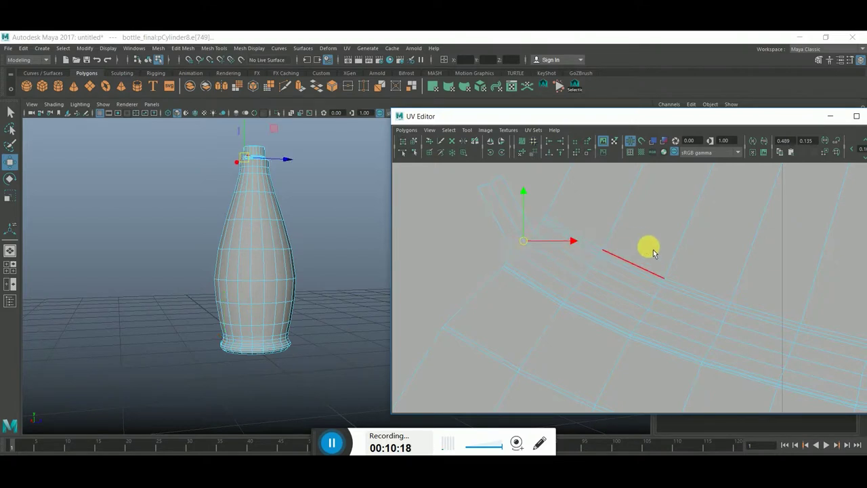
{"action": "left_click", "coordinate": [406, 129]}
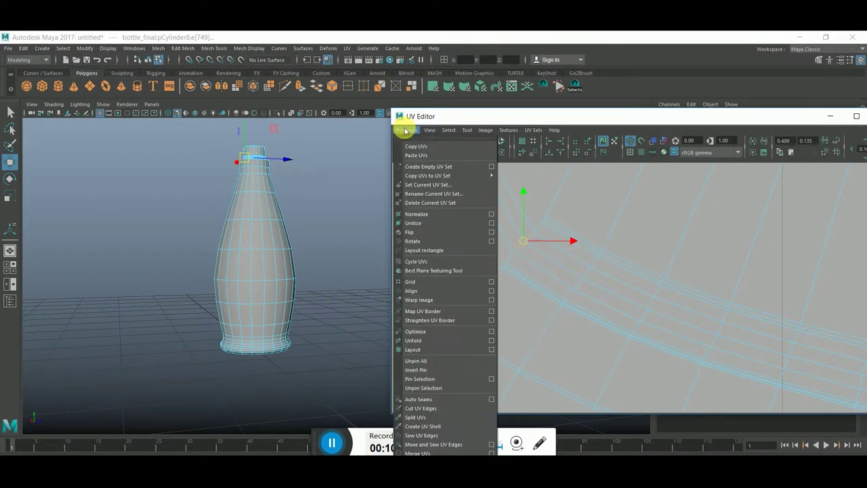
Step: Cut the selected edge into a seam, then move the freed tip UVs to the left
{"action": "left_click", "coordinate": [443, 408]}
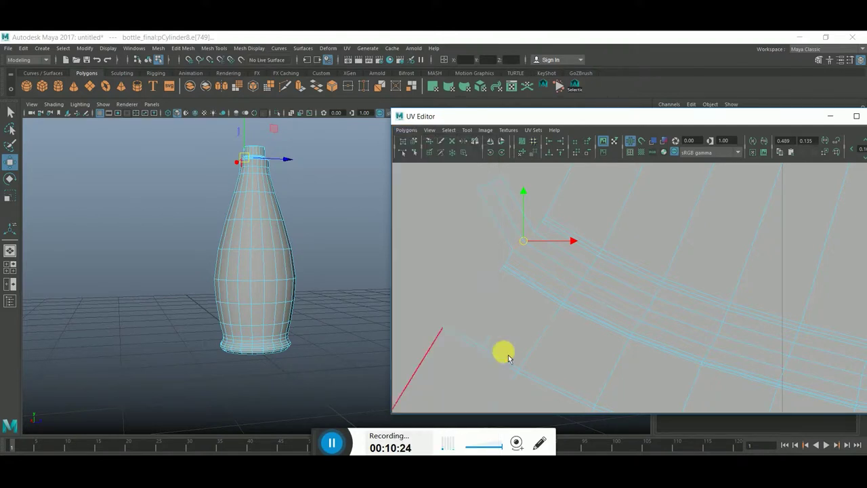
{"action": "right_click", "coordinate": [503, 210]}
{"action": "right_click_drag", "start_coordinate": [502, 211], "coordinate": [542, 208]}
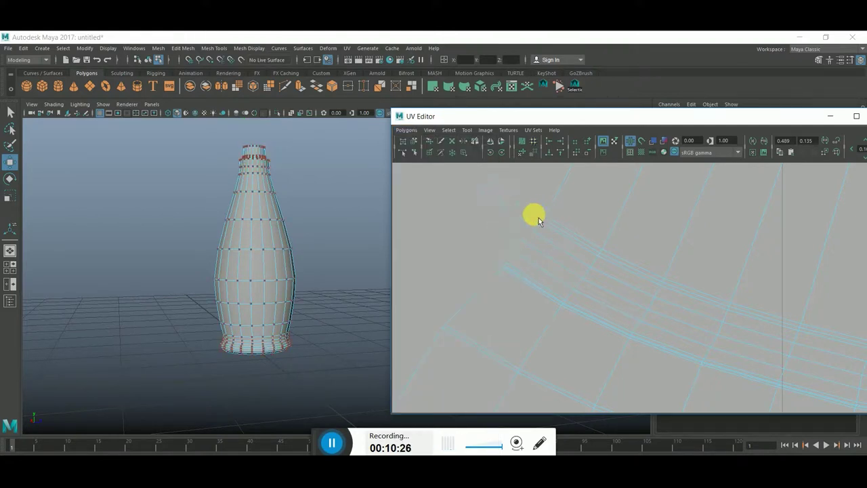
{"action": "left_click", "coordinate": [506, 181]}
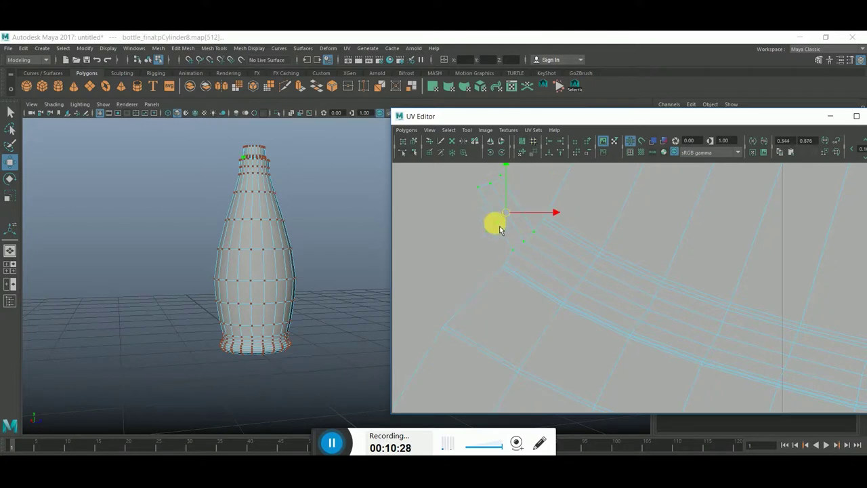
{"action": "left_click_drag", "start_coordinate": [507, 213], "coordinate": [472, 218]}
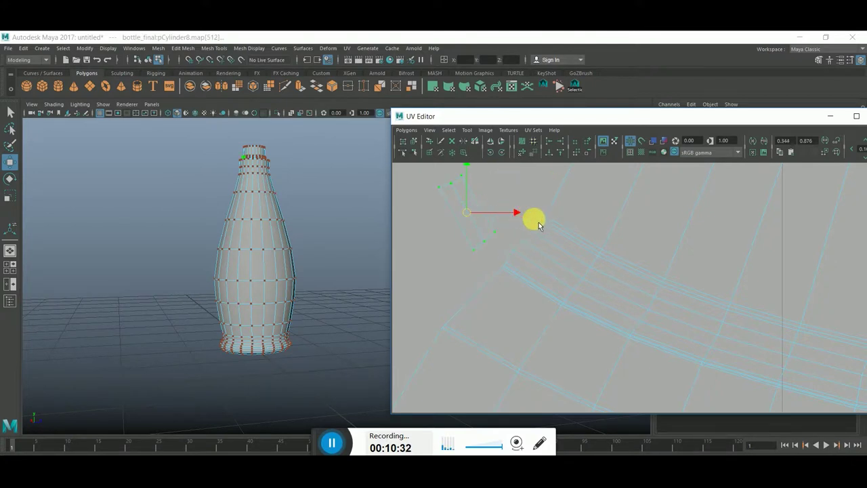
Step: Pan and zoom around the shell to review the result of the move
{"action": "mouse_move", "coordinate": [666, 287]}
{"action": "middle_mouse_down", "text": "alt"}
{"action": "mouse_move", "coordinate": [636, 223]}
{"action": "mouse_move", "coordinate": [690, 290]}
{"action": "mouse_move", "coordinate": [634, 304]}
{"action": "mouse_move", "coordinate": [658, 317]}
{"action": "mouse_move", "coordinate": [593, 271]}
{"action": "middle_mouse_up", "text": "alt"}
{"action": "scroll", "coordinate": [594, 271], "scroll_direction": "down", "scroll_amount": 2}
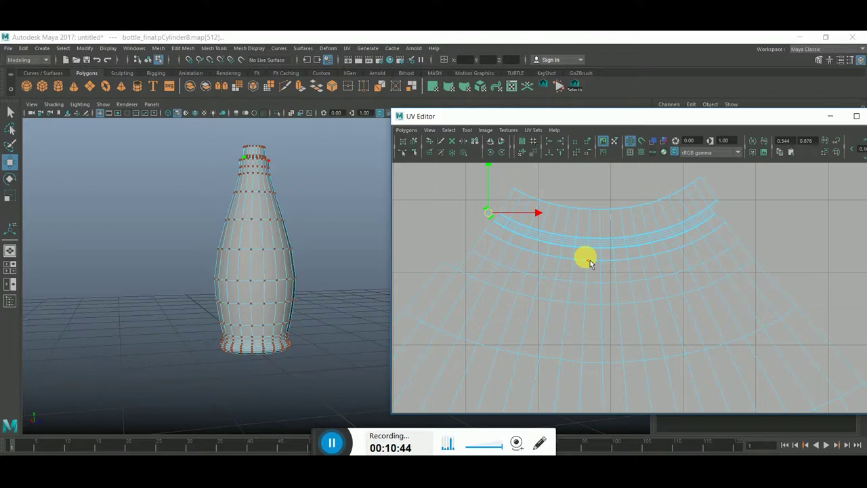
{"action": "mouse_move", "coordinate": [513, 240]}
{"action": "right_mouse_down", "text": "alt"}
{"action": "mouse_move", "coordinate": [728, 268]}
{"action": "mouse_move", "coordinate": [639, 294]}
{"action": "right_mouse_up", "text": "alt"}
{"action": "mouse_move", "coordinate": [465, 217]}
{"action": "left_mouse_down"}
{"action": "mouse_move", "coordinate": [702, 200]}
{"action": "mouse_move", "coordinate": [811, 214]}
{"action": "left_mouse_up"}
{"action": "middle_click_drag", "start_coordinate": [816, 258], "coordinate": [644, 290], "text": "alt"}
{"action": "mouse_move", "coordinate": [644, 290]}
{"action": "right_mouse_down", "text": "alt"}
{"action": "mouse_move", "coordinate": [726, 297]}
{"action": "mouse_move", "coordinate": [771, 276]}
{"action": "right_mouse_up", "text": "alt"}
{"action": "left_click", "coordinate": [692, 263]}
Step: Select the seam edges at the bottle's top and join them with Sew UV Edges
{"action": "right_click_drag", "start_coordinate": [671, 245], "coordinate": [673, 201]}
{"action": "left_click", "coordinate": [668, 242]}
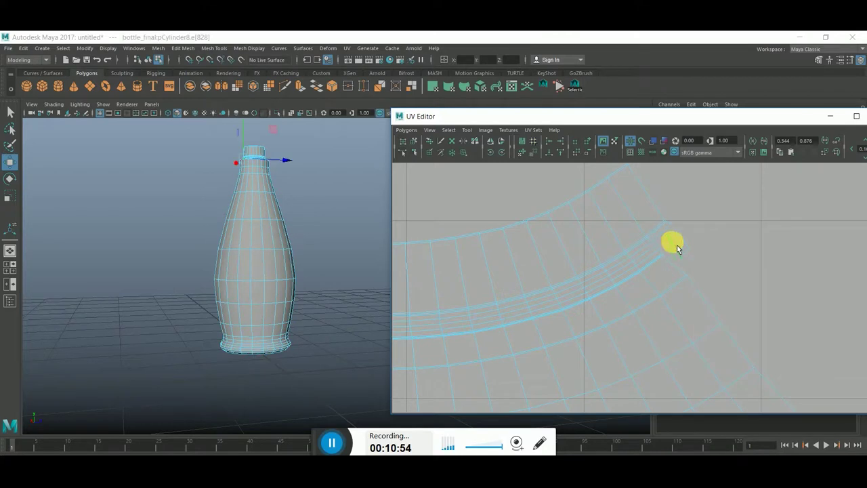
{"action": "left_click", "coordinate": [678, 237]}
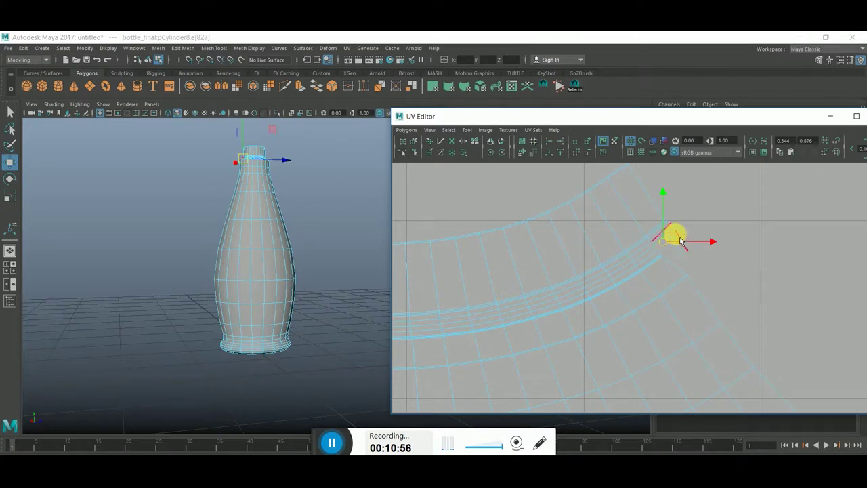
{"action": "left_click", "coordinate": [768, 268]}
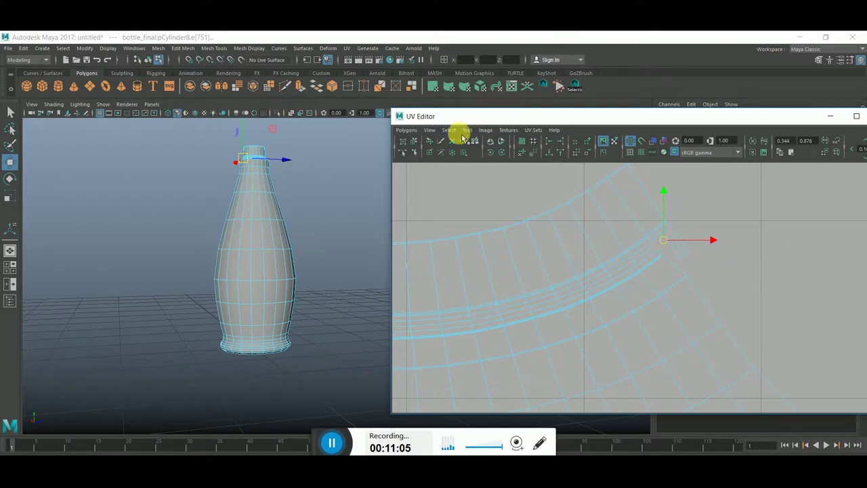
{"action": "left_click", "coordinate": [398, 131]}
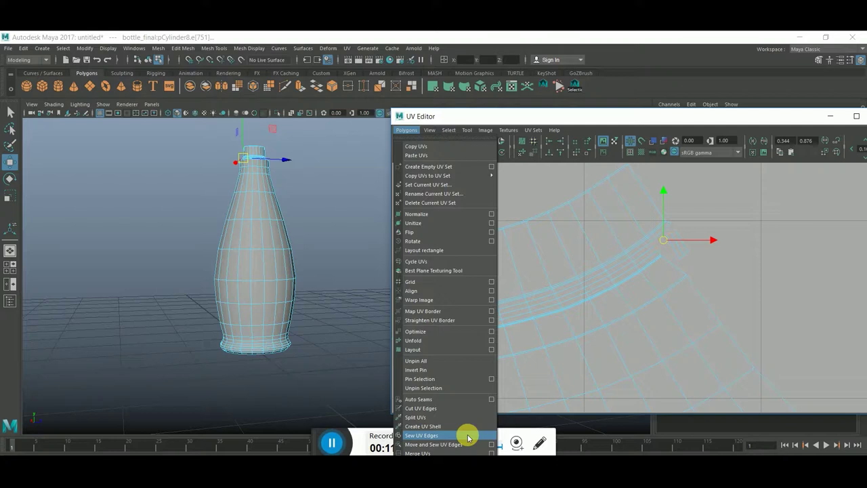
{"action": "left_click", "coordinate": [467, 437]}
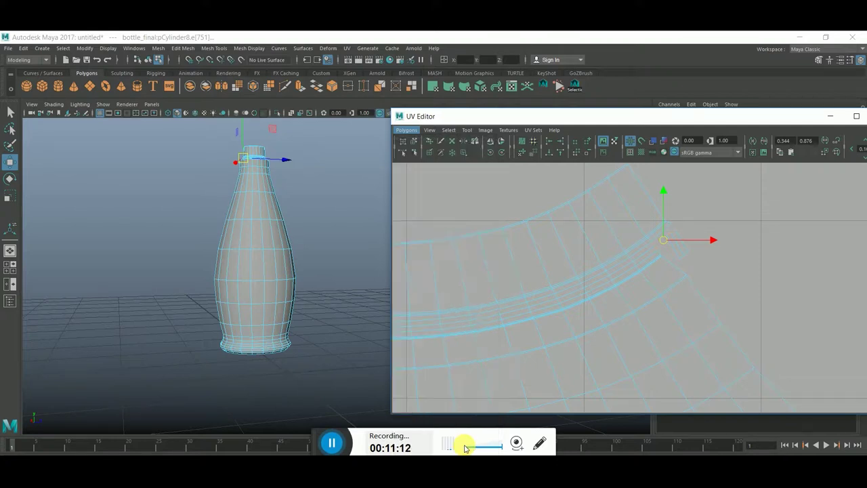
Step: Check the sewn edges, centre the whole UV arc, and select edges at the arc's end
{"action": "left_click", "coordinate": [667, 234]}
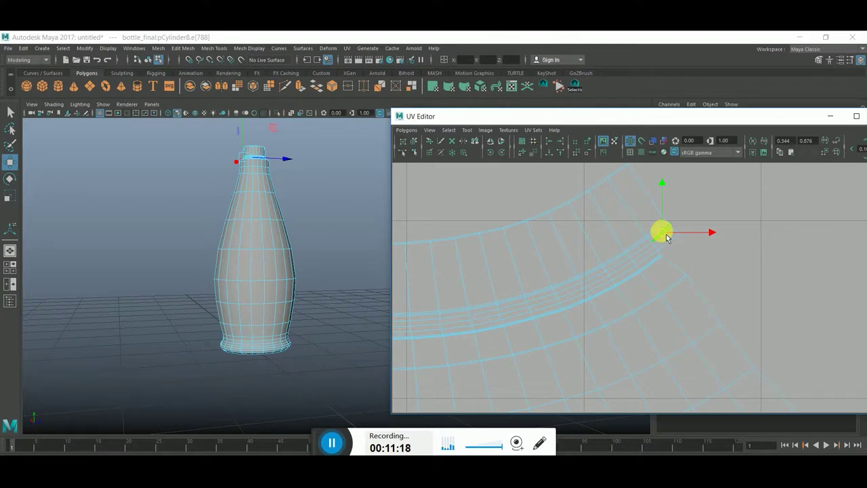
{"action": "left_click", "coordinate": [681, 255]}
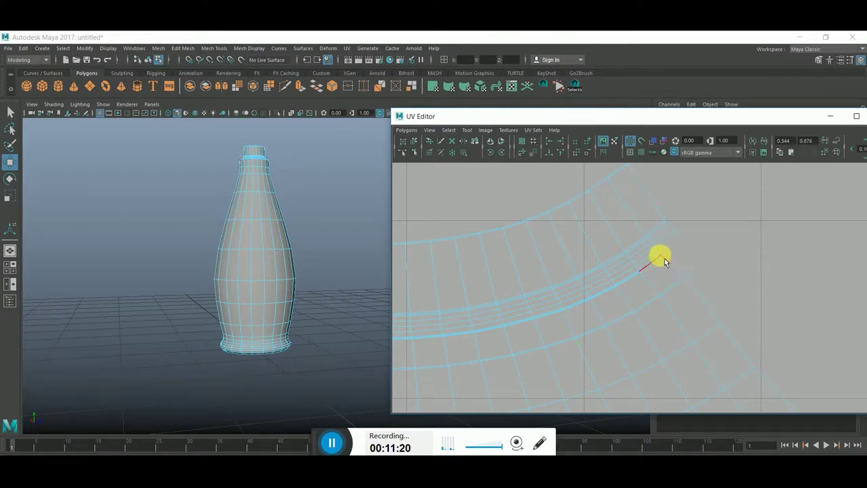
{"action": "left_click", "coordinate": [663, 254]}
{"action": "left_click", "coordinate": [712, 262]}
{"action": "right_click_drag", "start_coordinate": [738, 295], "coordinate": [648, 290], "text": "alt"}
{"action": "right_click_drag", "start_coordinate": [737, 265], "coordinate": [567, 293], "text": "alt"}
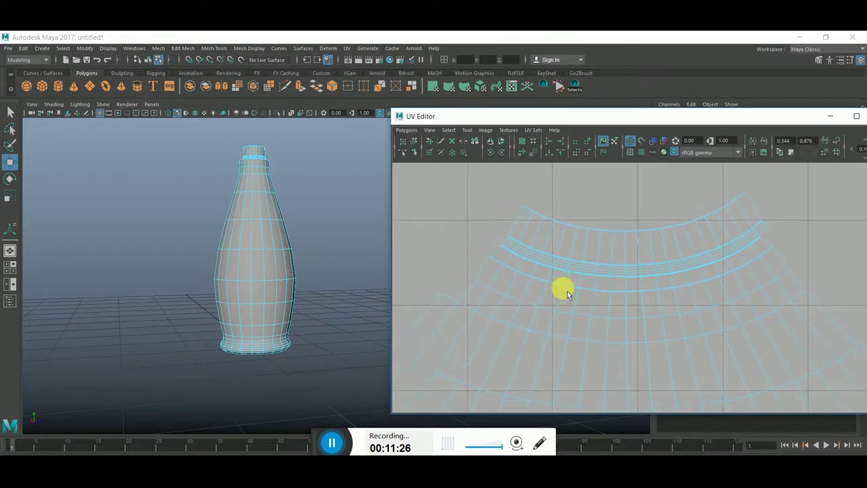
{"action": "left_click", "coordinate": [471, 296]}
{"action": "left_click", "coordinate": [494, 251]}
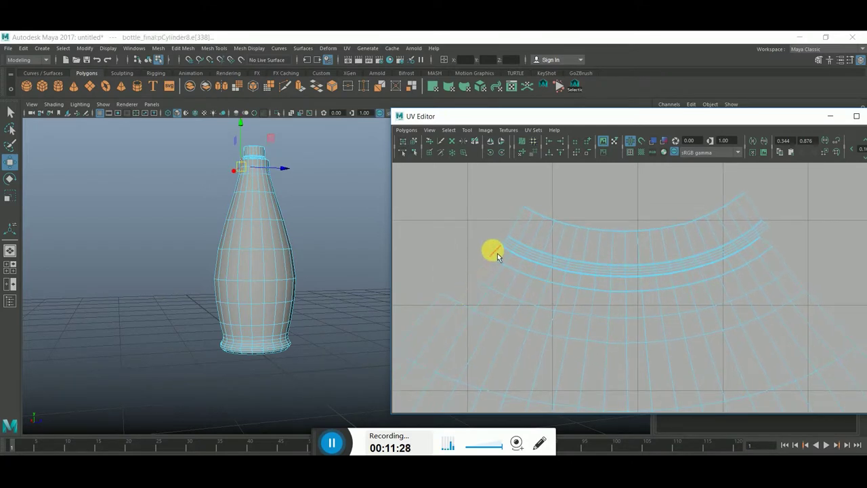
Step: Pick the outer boundary and lower edges of the body shell
{"action": "left_click", "coordinate": [520, 223]}
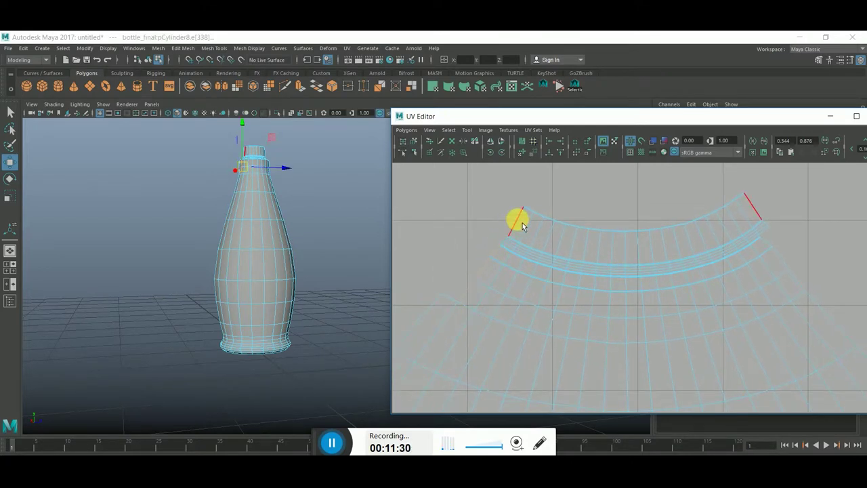
{"action": "left_click", "coordinate": [564, 324]}
{"action": "scroll", "coordinate": [668, 337], "scroll_direction": "down", "scroll_amount": 2}
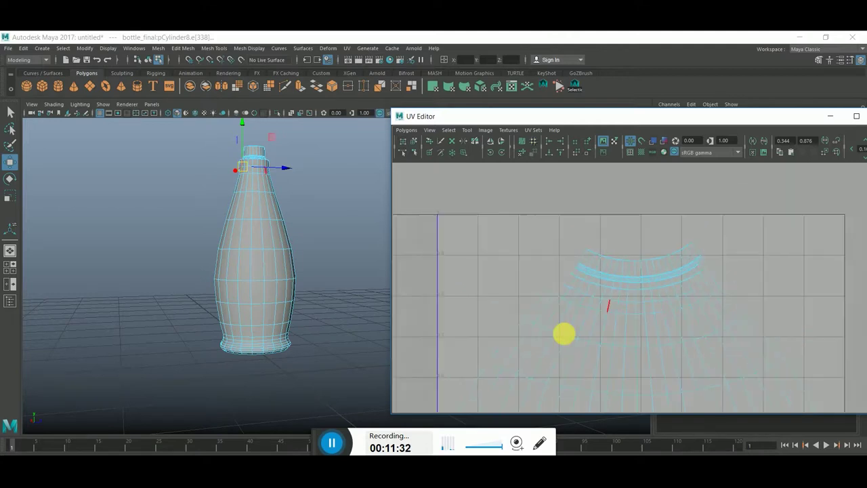
{"action": "scroll", "coordinate": [762, 304], "scroll_direction": "down", "scroll_amount": 2}
{"action": "scroll", "coordinate": [756, 309], "scroll_direction": "up", "scroll_amount": 4}
{"action": "scroll", "coordinate": [692, 333], "scroll_direction": "up", "scroll_amount": 1}
{"action": "scroll", "coordinate": [478, 300], "scroll_direction": "down", "scroll_amount": 3}
{"action": "scroll", "coordinate": [563, 288], "scroll_direction": "down", "scroll_amount": 2}
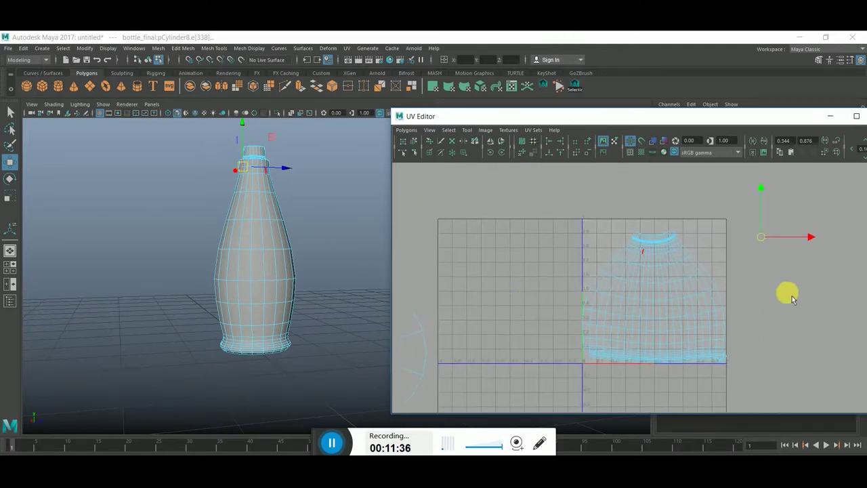
Step: Clear the edge selection and switch to UV selection mode via the marking menu
{"action": "left_click", "coordinate": [786, 266]}
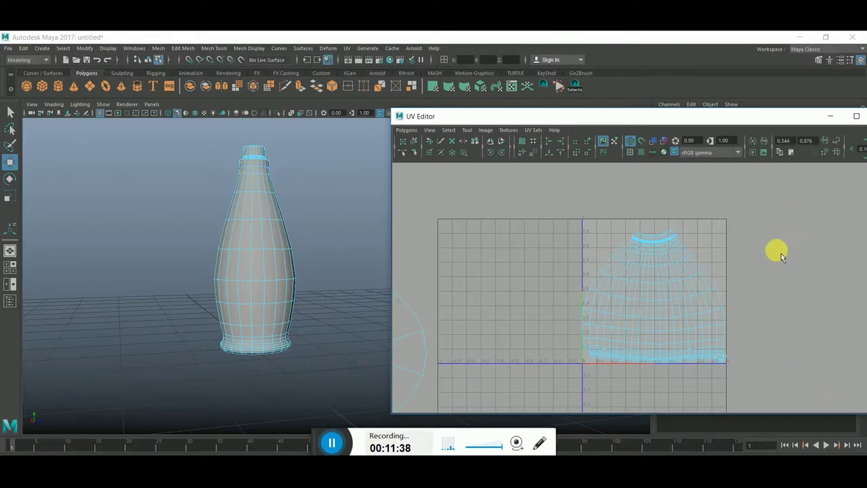
{"action": "right_click_drag", "start_coordinate": [761, 236], "coordinate": [768, 212]}
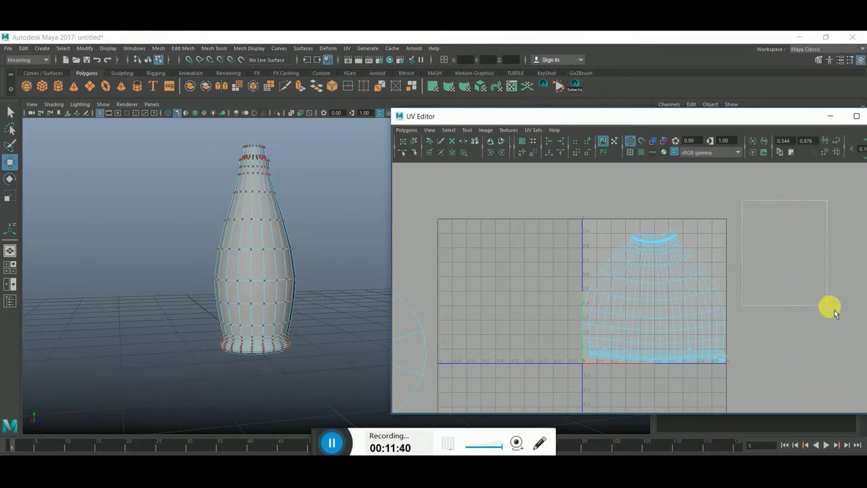
{"action": "middle_click_drag", "start_coordinate": [689, 359], "coordinate": [719, 277], "text": "alt"}
{"action": "scroll", "coordinate": [745, 325], "scroll_direction": "up", "scroll_amount": 3}
{"action": "scroll", "coordinate": [712, 335], "scroll_direction": "up", "scroll_amount": 3}
{"action": "scroll", "coordinate": [691, 333], "scroll_direction": "up", "scroll_amount": 2}
{"action": "scroll", "coordinate": [675, 313], "scroll_direction": "up", "scroll_amount": 2}
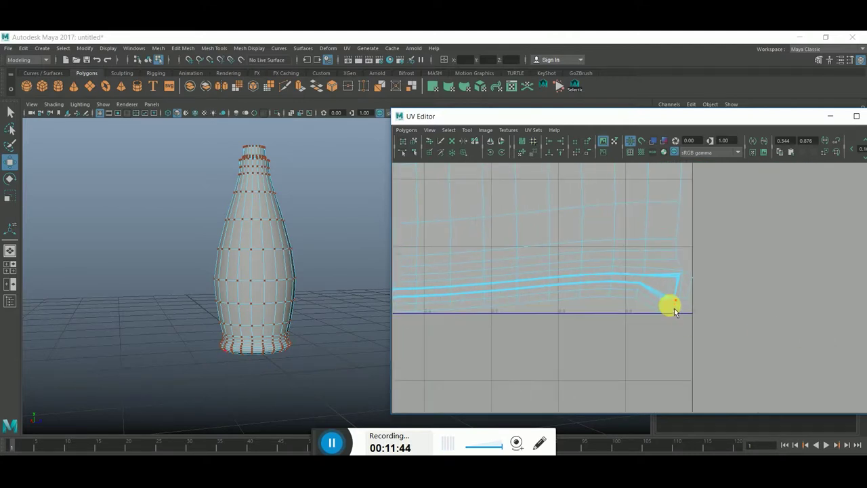
Step: Select every UV of the bottle body shell
{"action": "right_click_drag", "start_coordinate": [674, 311], "coordinate": [670, 301]}
{"action": "left_click", "coordinate": [670, 301]}
{"action": "scroll", "coordinate": [742, 337], "scroll_direction": "down", "scroll_amount": 3}
{"action": "scroll", "coordinate": [730, 337], "scroll_direction": "down", "scroll_amount": 2}
{"action": "scroll", "coordinate": [617, 319], "scroll_direction": "up", "scroll_amount": 3}
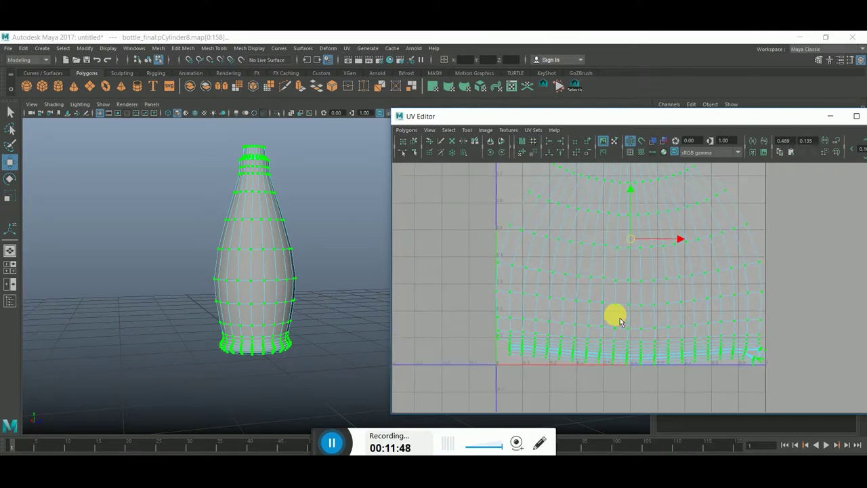
Step: Apply Unfold to the body shell UVs, then deselect and frame the shell with F
{"action": "right_click", "coordinate": [615, 317], "text": "shift"}
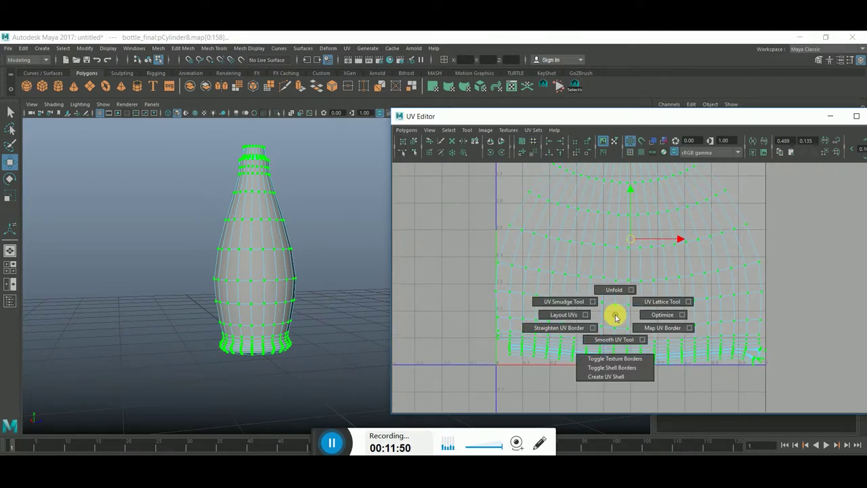
{"action": "left_click", "coordinate": [614, 289]}
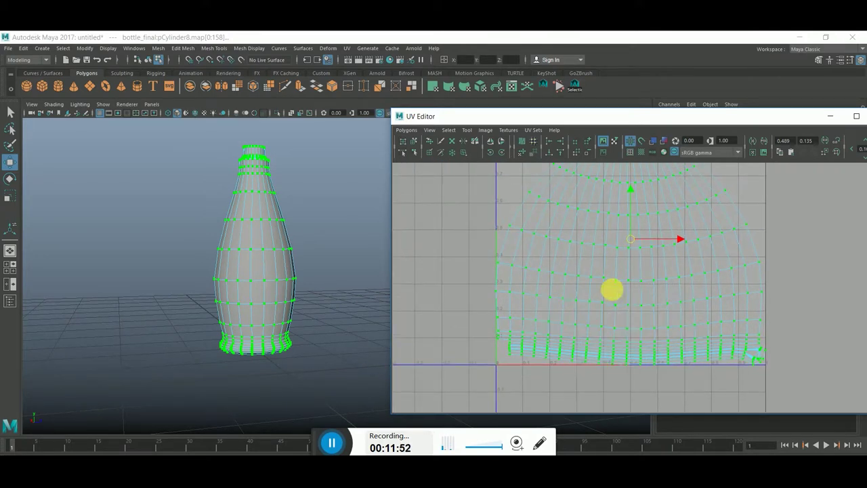
{"action": "left_click", "coordinate": [849, 378]}
{"action": "key", "text": "f"}
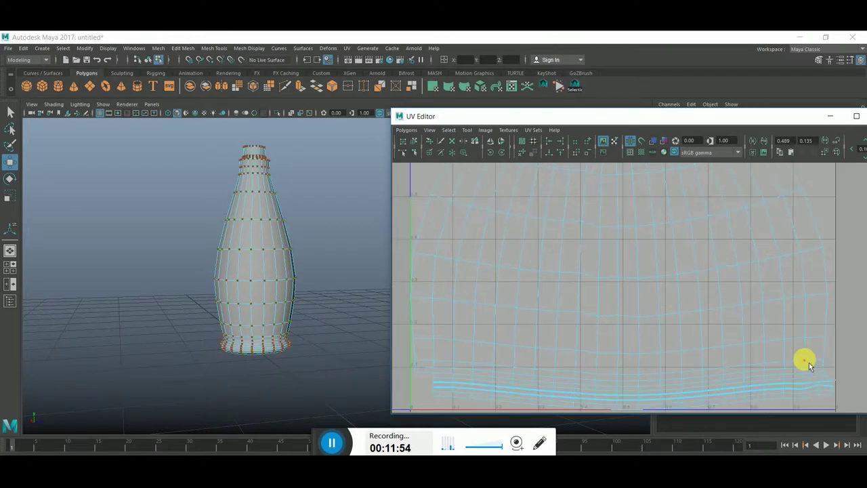
{"action": "scroll", "coordinate": [606, 271], "scroll_direction": "down", "scroll_amount": 3}
{"action": "scroll", "coordinate": [828, 290], "scroll_direction": "up", "scroll_amount": 2}
{"action": "scroll", "coordinate": [612, 305], "scroll_direction": "up", "scroll_amount": 3}
{"action": "scroll", "coordinate": [739, 286], "scroll_direction": "up", "scroll_amount": 1}
{"action": "scroll", "coordinate": [794, 330], "scroll_direction": "up", "scroll_amount": 2}
{"action": "scroll", "coordinate": [673, 341], "scroll_direction": "up", "scroll_amount": 1}
{"action": "scroll", "coordinate": [680, 310], "scroll_direction": "up", "scroll_amount": 1}
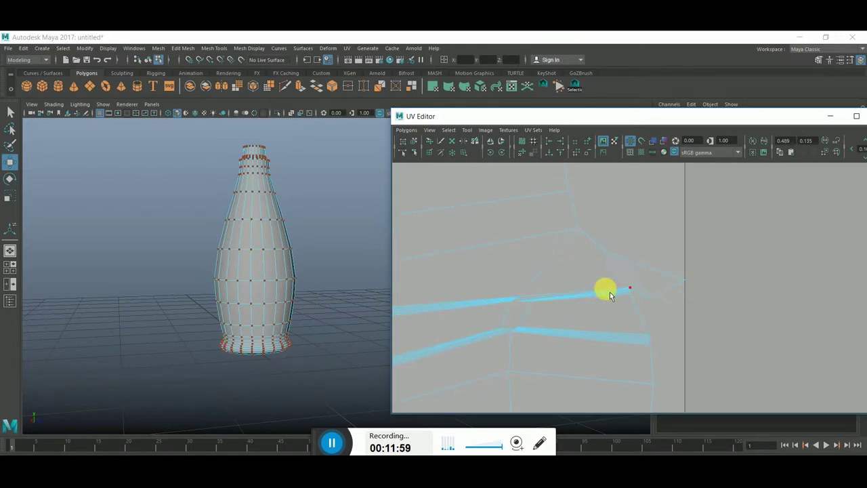
Step: Turn on shaded UV display and bring the whole dome-shaped shell into view
{"action": "left_click", "coordinate": [654, 299]}
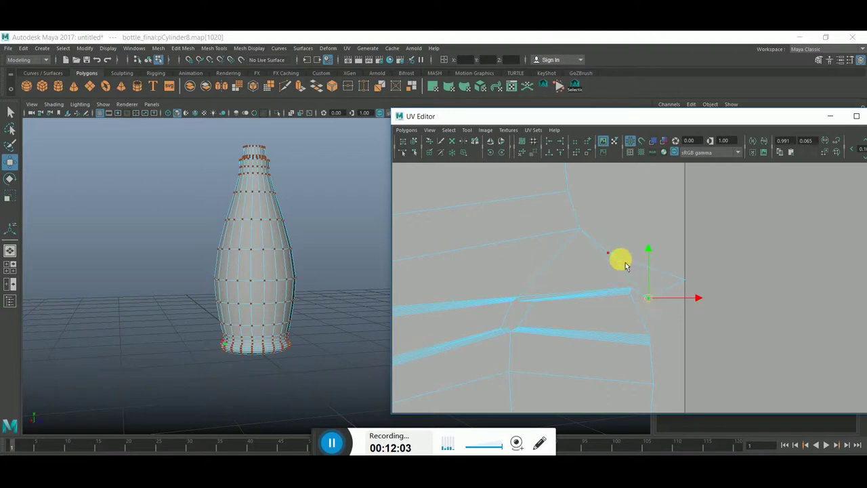
{"action": "left_click", "coordinate": [653, 142]}
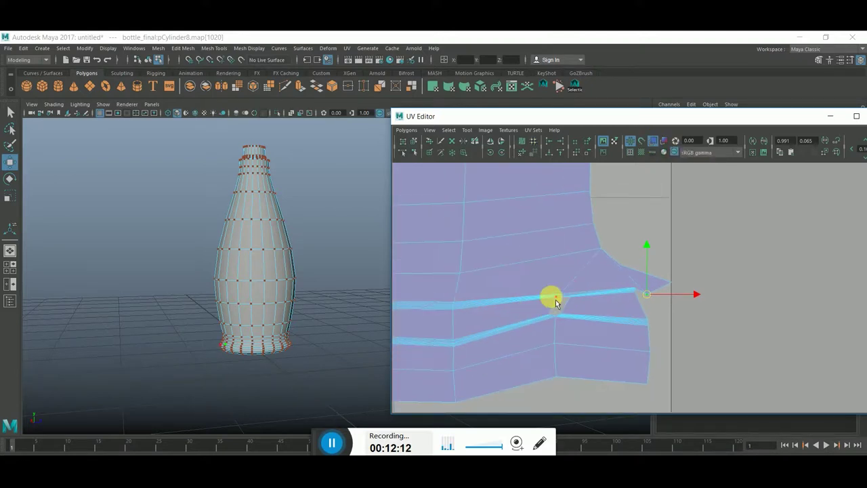
{"action": "scroll", "coordinate": [552, 299], "scroll_direction": "down", "scroll_amount": 5}
{"action": "scroll", "coordinate": [667, 368], "scroll_direction": "down", "scroll_amount": 3}
{"action": "mouse_move", "coordinate": [664, 273]}
{"action": "middle_mouse_down", "text": "alt"}
{"action": "mouse_move", "coordinate": [565, 312]}
{"action": "mouse_move", "coordinate": [775, 256]}
{"action": "middle_mouse_up", "text": "alt"}
Step: Move the small rectangular UV shell away from the dome-shaped shell
{"action": "mouse_move", "coordinate": [764, 243]}
{"action": "left_mouse_down"}
{"action": "mouse_move", "coordinate": [765, 235]}
{"action": "mouse_move", "coordinate": [586, 308]}
{"action": "left_mouse_up"}
{"action": "scroll", "coordinate": [535, 336], "scroll_direction": "up", "scroll_amount": 3}
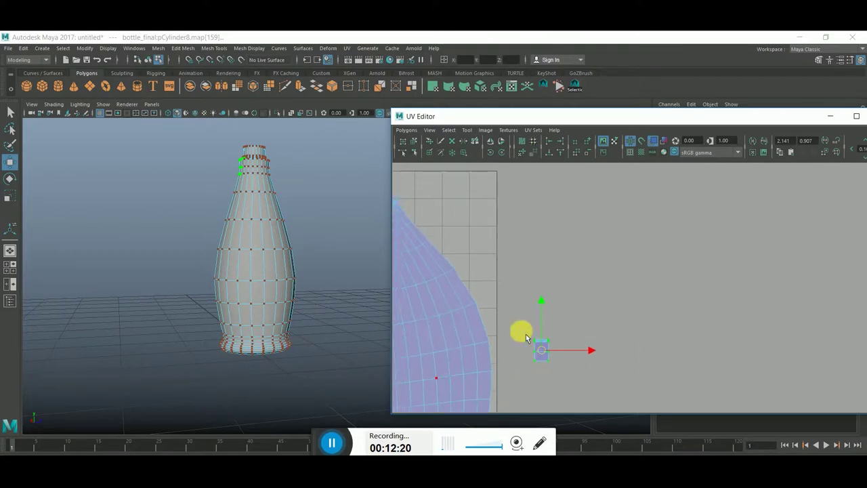
{"action": "middle_click_drag", "start_coordinate": [535, 336], "coordinate": [847, 227], "text": "alt"}
{"action": "left_click", "coordinate": [704, 281]}
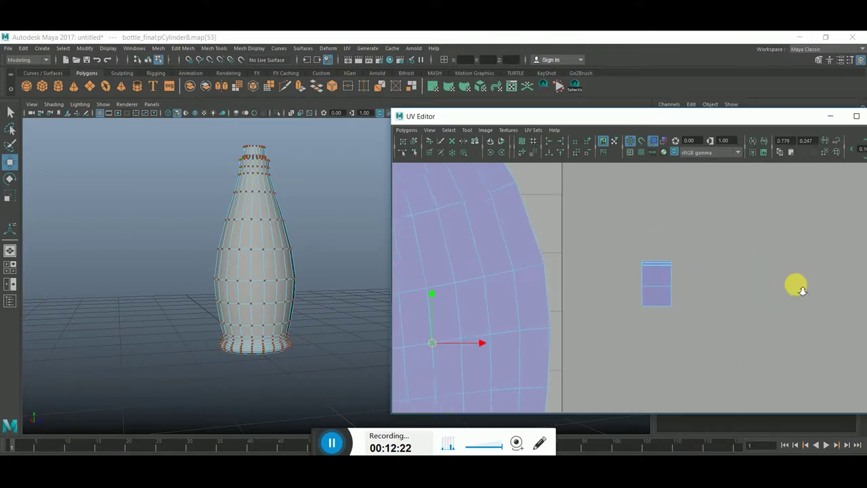
{"action": "scroll", "coordinate": [705, 278], "scroll_direction": "up", "scroll_amount": 4}
Step: Switch selection mode and select the edges of the small shell
{"action": "right_click_drag", "start_coordinate": [693, 233], "coordinate": [654, 240]}
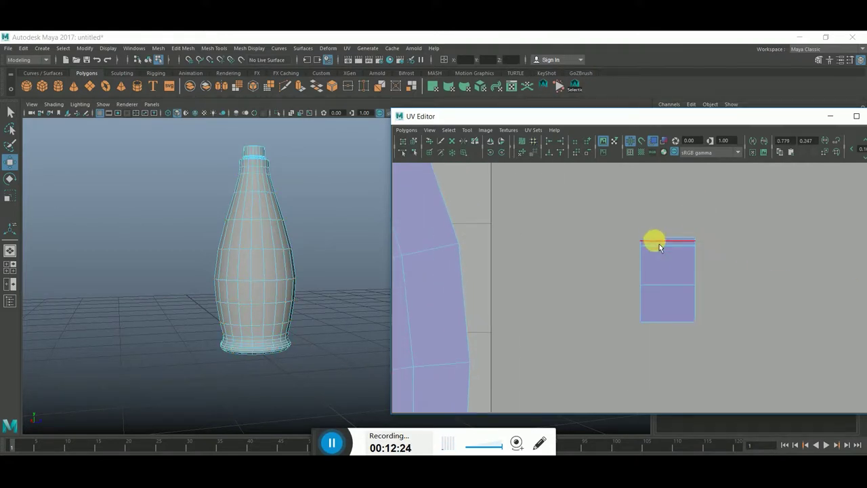
{"action": "left_click_drag", "start_coordinate": [647, 357], "coordinate": [650, 363]}
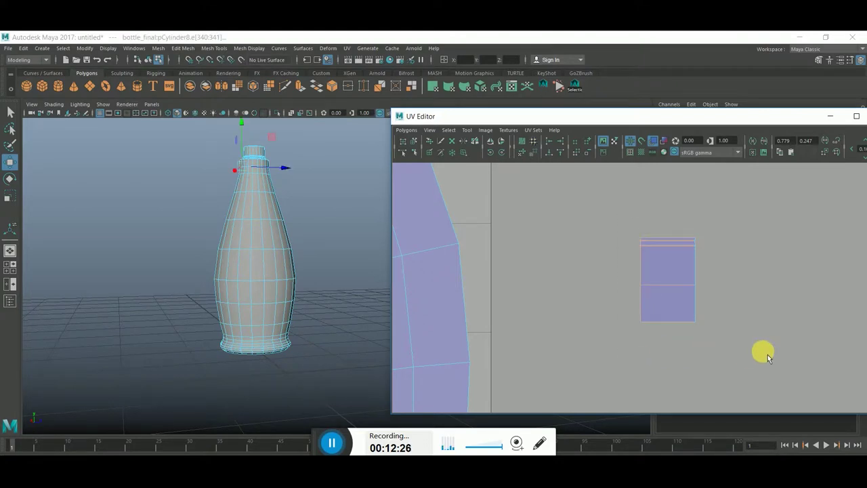
{"action": "scroll", "coordinate": [767, 354], "scroll_direction": "down", "scroll_amount": 3}
{"action": "scroll", "coordinate": [759, 354], "scroll_direction": "down", "scroll_amount": 2}
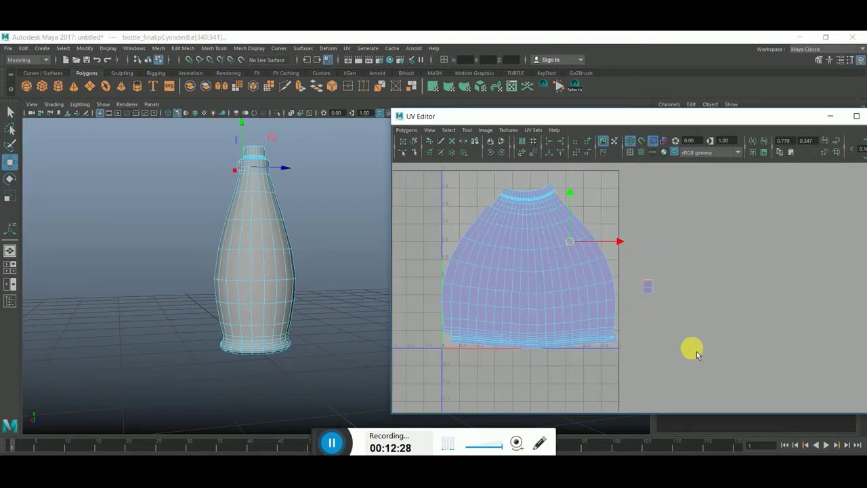
{"action": "scroll", "coordinate": [522, 284], "scroll_direction": "up", "scroll_amount": 3}
{"action": "scroll", "coordinate": [677, 312], "scroll_direction": "up", "scroll_amount": 2}
{"action": "mouse_move", "coordinate": [702, 319]}
{"action": "middle_mouse_down", "text": "alt"}
{"action": "mouse_move", "coordinate": [750, 311]}
{"action": "mouse_move", "coordinate": [720, 256]}
{"action": "mouse_move", "coordinate": [685, 242]}
{"action": "middle_mouse_up", "text": "alt"}
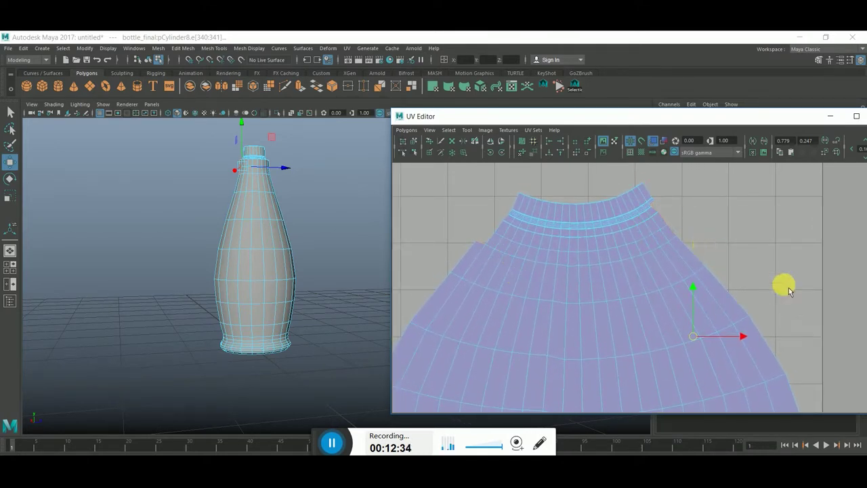
{"action": "middle_click_drag", "start_coordinate": [785, 285], "coordinate": [696, 275], "text": "alt"}
{"action": "scroll", "coordinate": [829, 305], "scroll_direction": "down", "scroll_amount": 2}
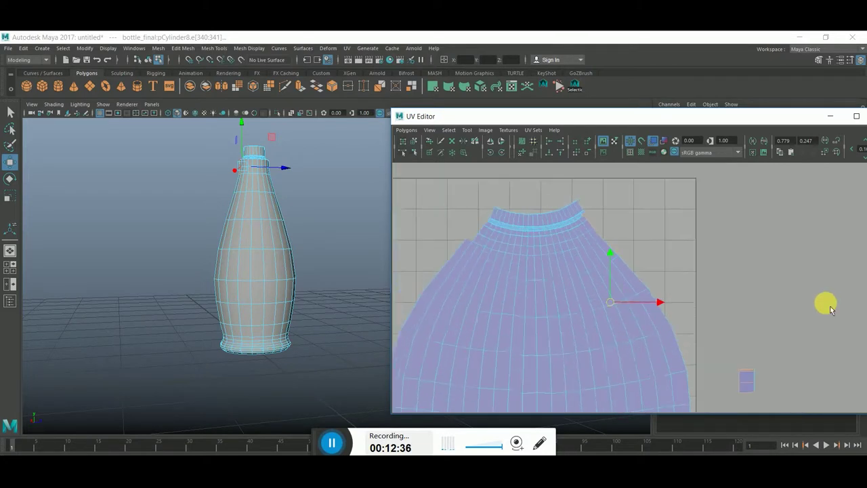
{"action": "scroll", "coordinate": [752, 394], "scroll_direction": "up", "scroll_amount": 2}
Step: Clear the selection and zoom the UV view back out
{"action": "left_click", "coordinate": [751, 394]}
{"action": "right_click_drag", "start_coordinate": [752, 394], "coordinate": [788, 314], "text": "alt"}
{"action": "mouse_move", "coordinate": [776, 352]}
{"action": "right_mouse_down", "text": "alt"}
{"action": "mouse_move", "coordinate": [791, 350]}
{"action": "mouse_move", "coordinate": [721, 359]}
{"action": "right_mouse_up", "text": "alt"}
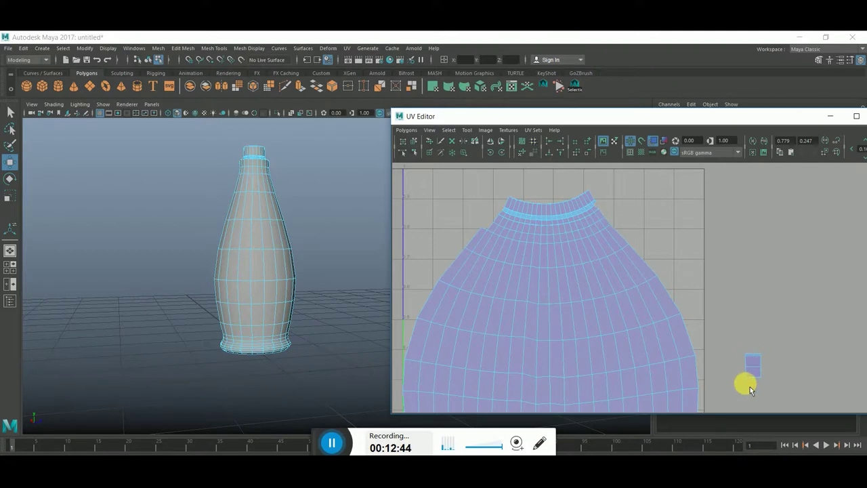
{"action": "scroll", "coordinate": [798, 366], "scroll_direction": "up", "scroll_amount": 4}
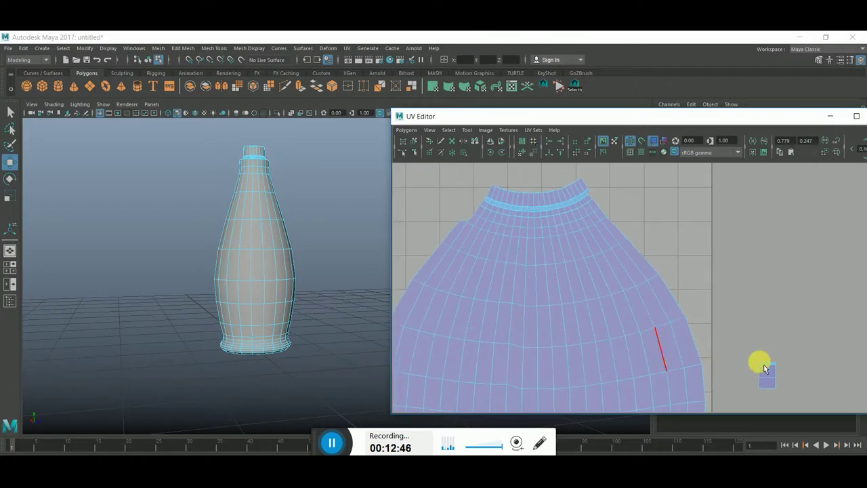
{"action": "scroll", "coordinate": [751, 329], "scroll_direction": "up", "scroll_amount": 2}
{"action": "scroll", "coordinate": [824, 306], "scroll_direction": "up", "scroll_amount": 2}
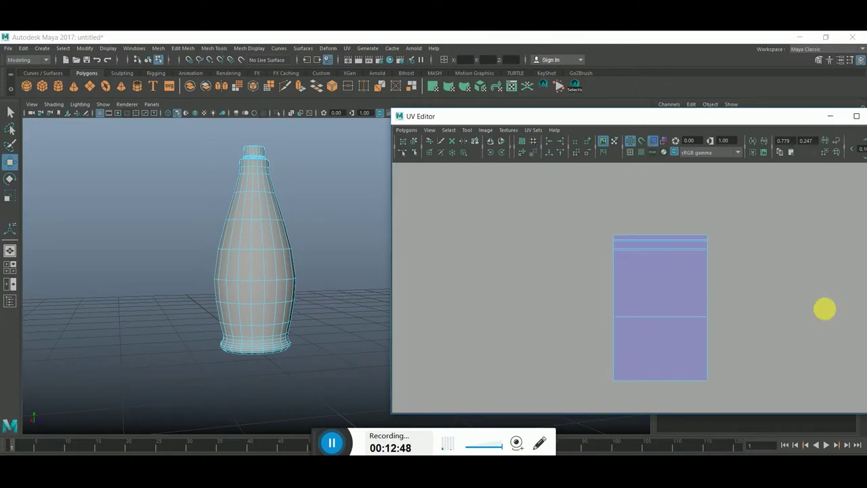
{"action": "scroll", "coordinate": [825, 306], "scroll_direction": "up", "scroll_amount": 2}
{"action": "scroll", "coordinate": [825, 305], "scroll_direction": "up", "scroll_amount": 1}
Step: Cut the UVs along the small shell's left vertical edge with Ctrl+U
{"action": "left_click", "coordinate": [707, 229]}
{"action": "middle_click_drag", "start_coordinate": [761, 343], "coordinate": [779, 287], "text": "alt"}
{"action": "left_click", "coordinate": [719, 345]}
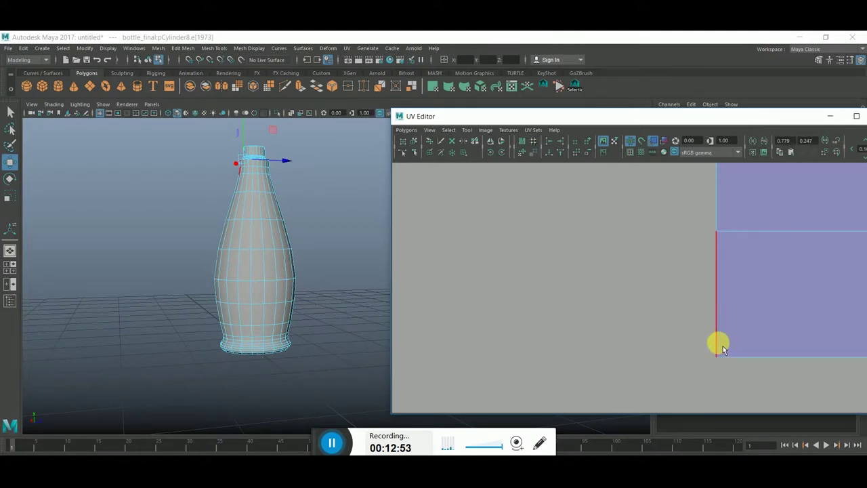
{"action": "left_click", "coordinate": [718, 346]}
{"action": "middle_click_drag", "start_coordinate": [715, 343], "coordinate": [768, 264], "text": "alt"}
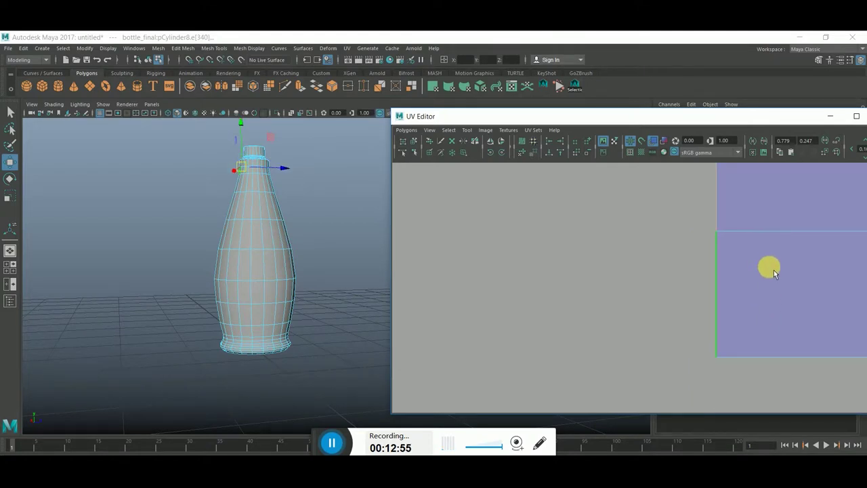
{"action": "scroll", "coordinate": [638, 329], "scroll_direction": "down", "scroll_amount": 3}
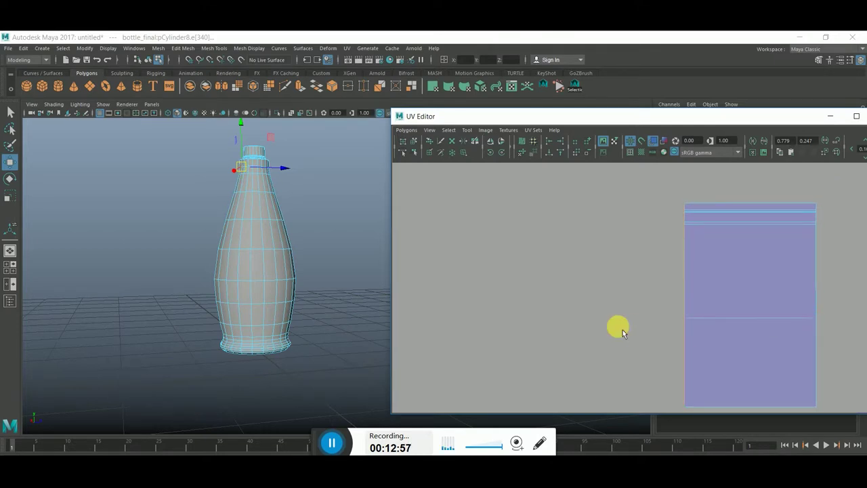
{"action": "key", "text": "ctrl+u"}
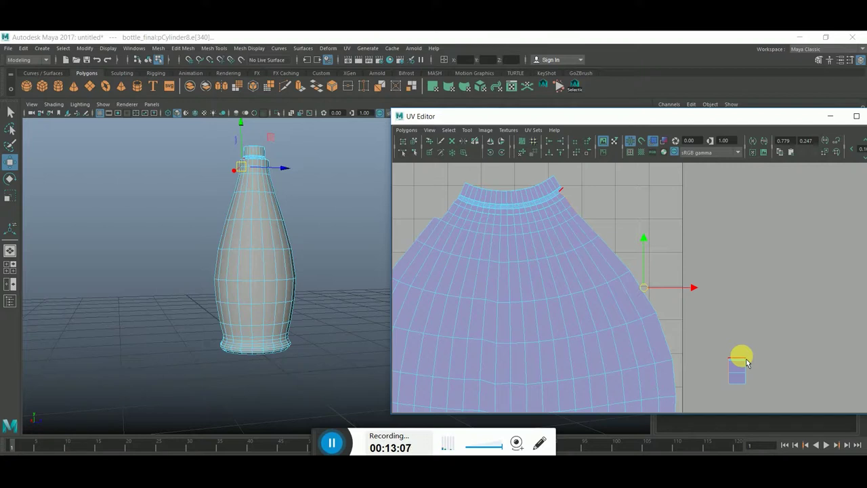
Step: Move and sew the small shell's top edge onto the body shell
{"action": "left_click", "coordinate": [745, 358]}
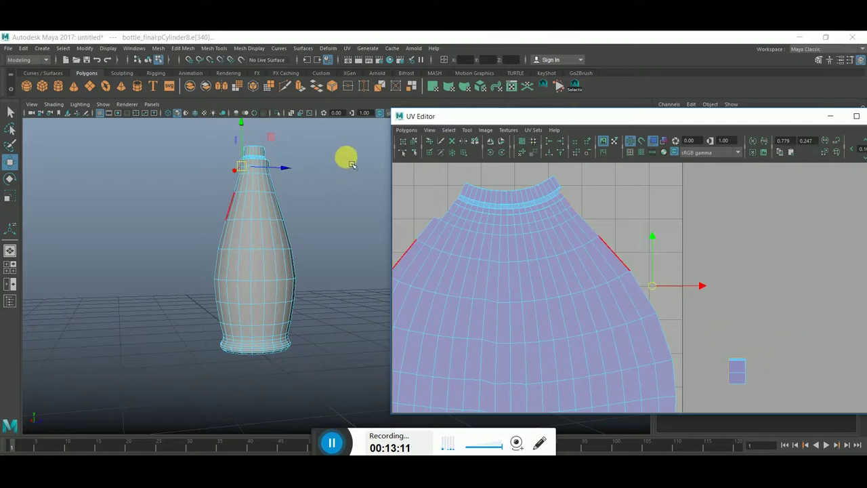
{"action": "left_click", "coordinate": [406, 130]}
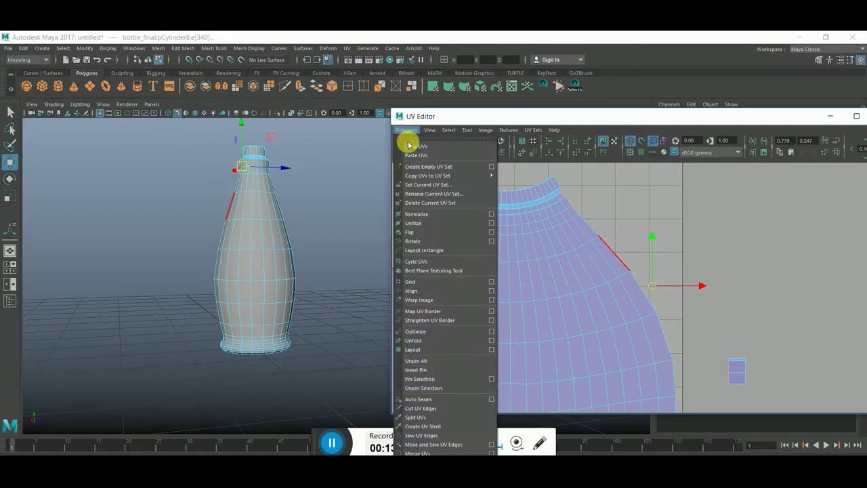
{"action": "left_click", "coordinate": [457, 444]}
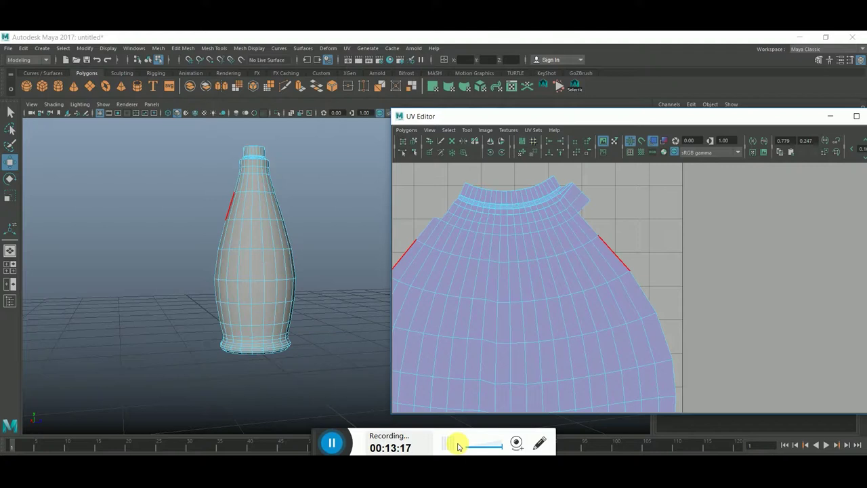
{"action": "left_click_drag", "start_coordinate": [583, 377], "coordinate": [639, 276]}
Step: Select edges bordering the grey gap in the body shell
{"action": "scroll", "coordinate": [778, 336], "scroll_direction": "up", "scroll_amount": 2}
{"action": "scroll", "coordinate": [606, 354], "scroll_direction": "up", "scroll_amount": 2}
{"action": "scroll", "coordinate": [676, 368], "scroll_direction": "up", "scroll_amount": 2}
{"action": "scroll", "coordinate": [665, 336], "scroll_direction": "up", "scroll_amount": 1}
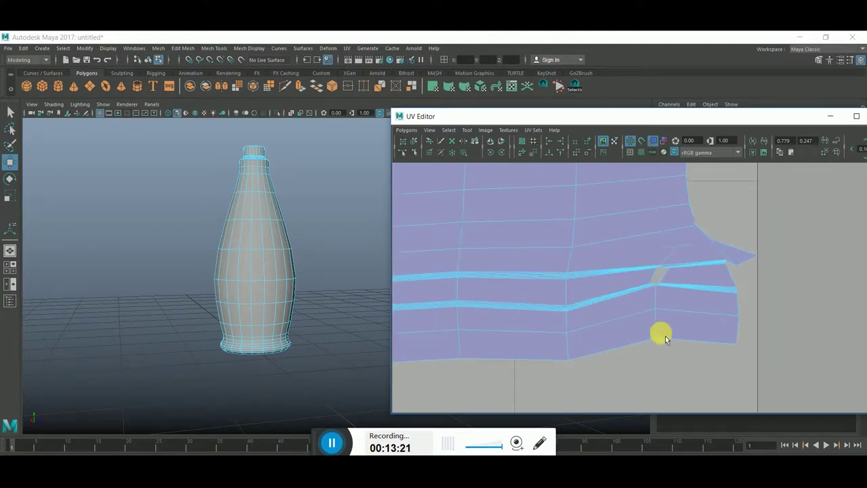
{"action": "scroll", "coordinate": [677, 337], "scroll_direction": "up", "scroll_amount": 2}
{"action": "scroll", "coordinate": [704, 329], "scroll_direction": "up", "scroll_amount": 2}
{"action": "scroll", "coordinate": [704, 301], "scroll_direction": "up", "scroll_amount": 1}
{"action": "scroll", "coordinate": [718, 291], "scroll_direction": "up", "scroll_amount": 2}
{"action": "mouse_move", "coordinate": [723, 293]}
{"action": "middle_mouse_down", "text": "alt"}
{"action": "mouse_move", "coordinate": [706, 325]}
{"action": "mouse_move", "coordinate": [722, 332]}
{"action": "middle_mouse_up", "text": "alt"}
{"action": "left_click", "coordinate": [694, 246]}
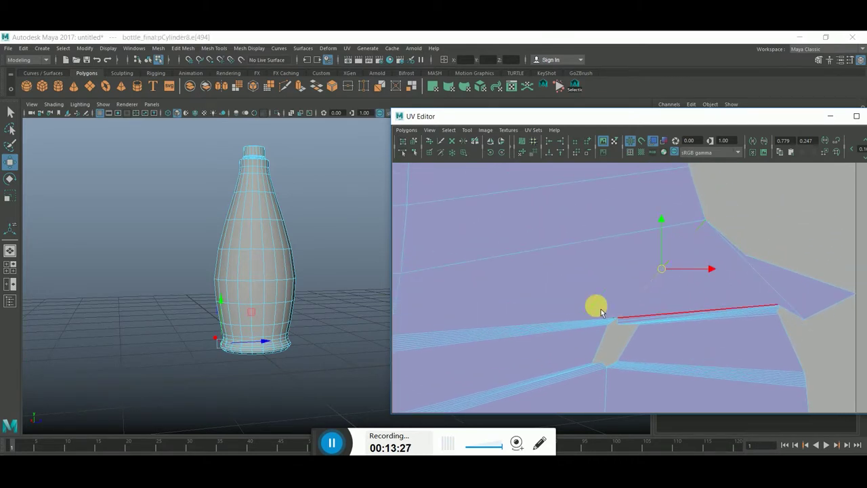
{"action": "scroll", "coordinate": [596, 305], "scroll_direction": "up", "scroll_amount": 2}
{"action": "scroll", "coordinate": [727, 338], "scroll_direction": "up", "scroll_amount": 1}
{"action": "scroll", "coordinate": [749, 304], "scroll_direction": "up", "scroll_amount": 1}
{"action": "scroll", "coordinate": [744, 311], "scroll_direction": "down", "scroll_amount": 2}
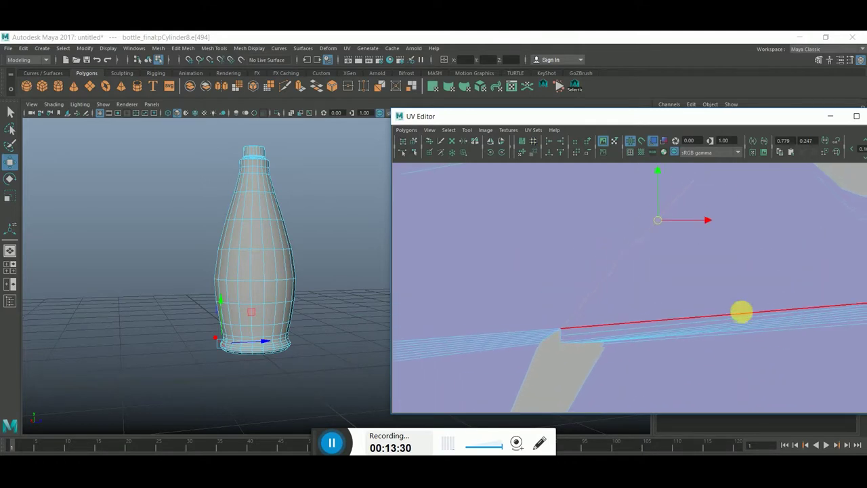
{"action": "scroll", "coordinate": [701, 310], "scroll_direction": "up", "scroll_amount": 2}
{"action": "middle_click_drag", "start_coordinate": [700, 310], "coordinate": [640, 297], "text": "alt"}
{"action": "left_click", "coordinate": [623, 277]}
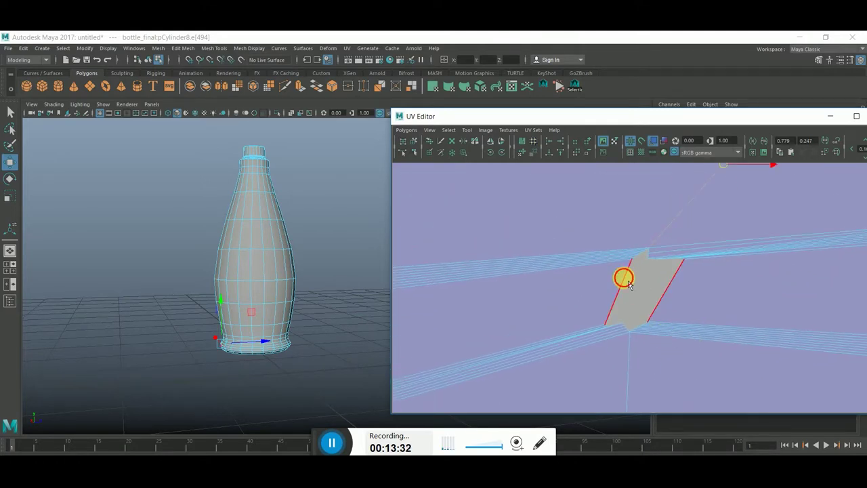
Step: Extend the edge selection further along the gap
{"action": "scroll", "coordinate": [744, 335], "scroll_direction": "up", "scroll_amount": 1}
{"action": "scroll", "coordinate": [779, 341], "scroll_direction": "up", "scroll_amount": 1}
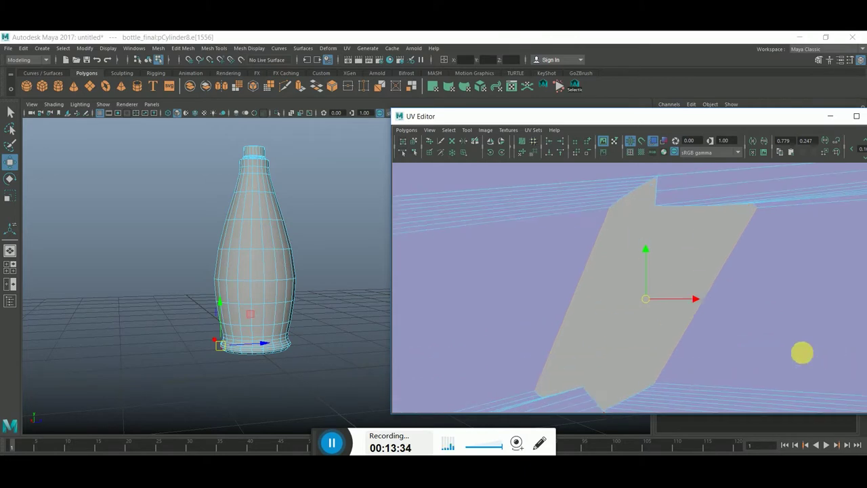
{"action": "scroll", "coordinate": [718, 298], "scroll_direction": "up", "scroll_amount": 1}
{"action": "scroll", "coordinate": [474, 331], "scroll_direction": "up", "scroll_amount": 1}
{"action": "left_click", "coordinate": [526, 354]}
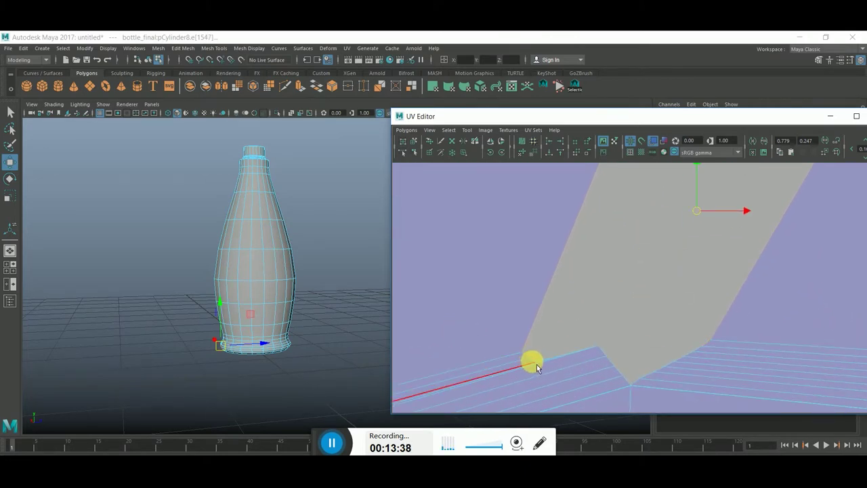
{"action": "left_click", "coordinate": [542, 371], "text": "shift"}
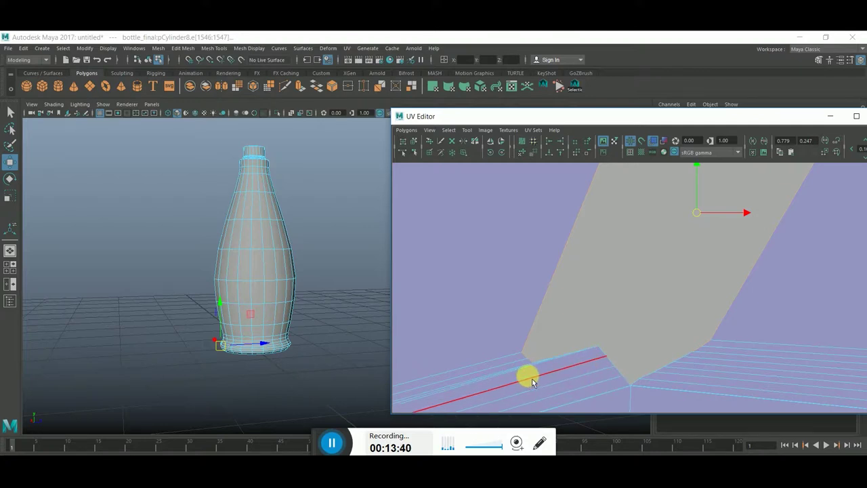
{"action": "scroll", "coordinate": [594, 373], "scroll_direction": "up", "scroll_amount": 1}
{"action": "scroll", "coordinate": [567, 338], "scroll_direction": "up", "scroll_amount": 2}
{"action": "scroll", "coordinate": [515, 359], "scroll_direction": "up", "scroll_amount": 1}
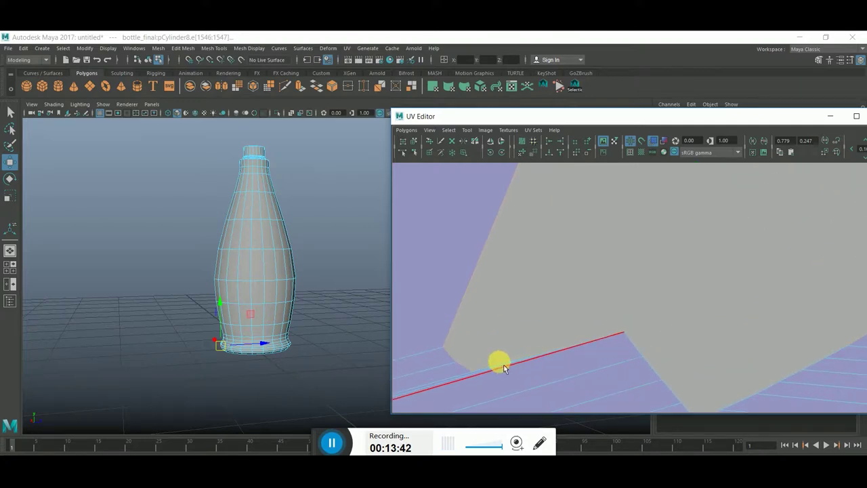
{"action": "left_click", "coordinate": [577, 362], "text": "shift"}
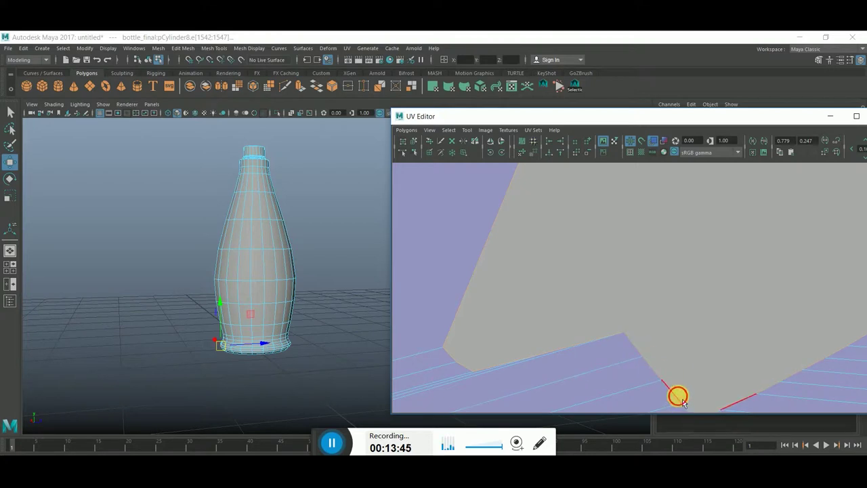
Step: Add the top-edge run e[1524:1531] up to the vertical edge
{"action": "middle_click_drag", "start_coordinate": [713, 393], "coordinate": [684, 321], "text": "alt"}
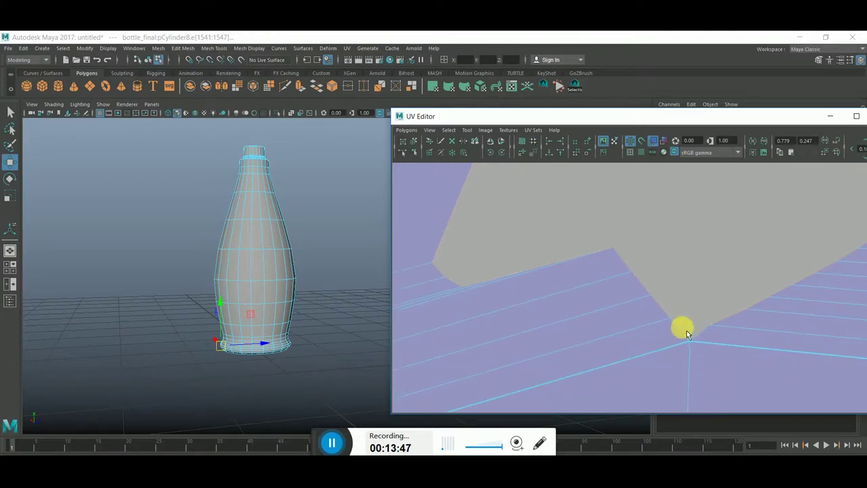
{"action": "scroll", "coordinate": [644, 319], "scroll_direction": "up", "scroll_amount": 2}
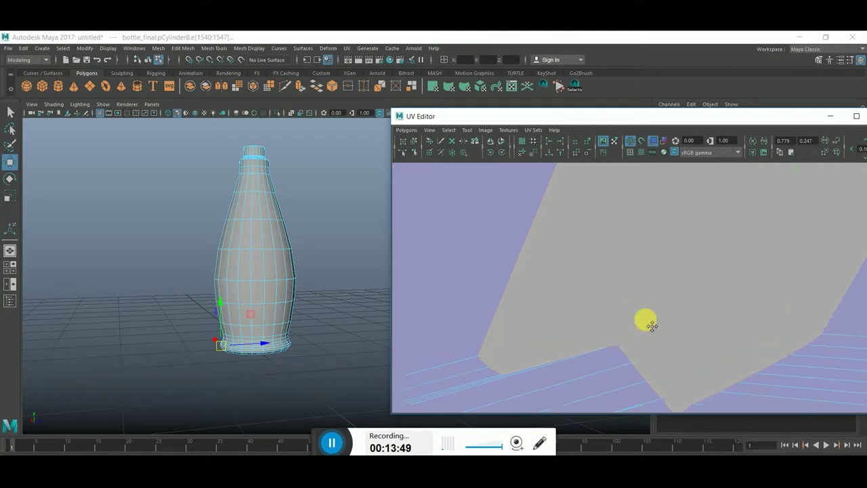
{"action": "scroll", "coordinate": [656, 383], "scroll_direction": "up", "scroll_amount": 2}
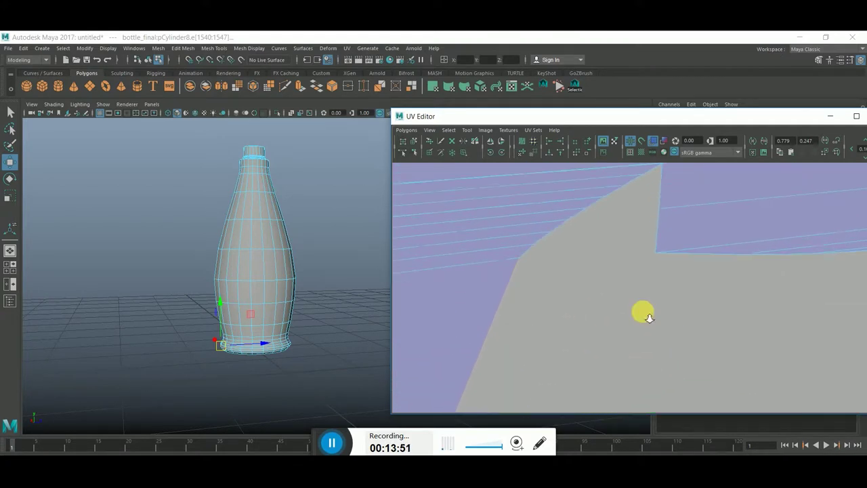
{"action": "middle_click_drag", "start_coordinate": [690, 276], "coordinate": [440, 313], "text": "alt"}
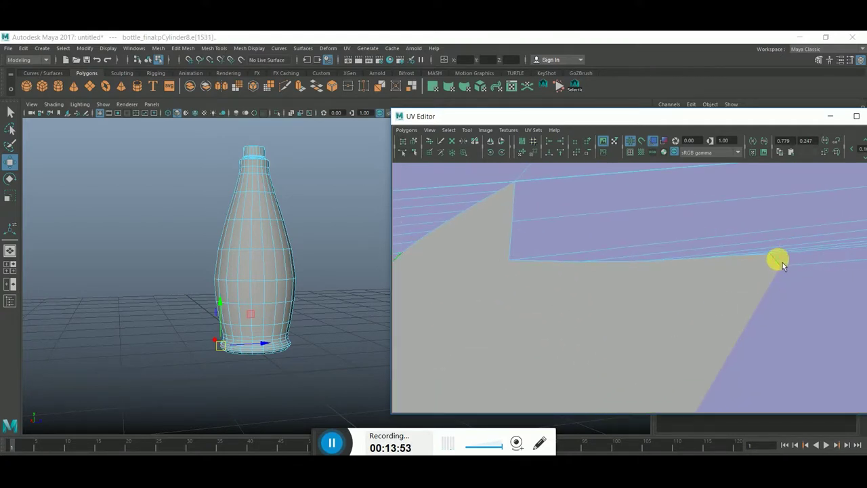
{"action": "left_click", "coordinate": [762, 262]}
{"action": "left_click", "coordinate": [564, 266], "text": "shift"}
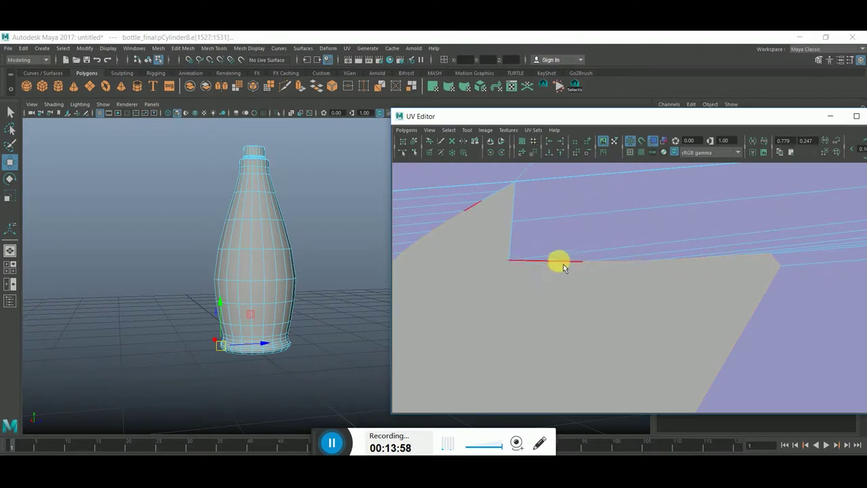
{"action": "left_click", "coordinate": [510, 202], "text": "shift"}
{"action": "left_click", "coordinate": [407, 129]}
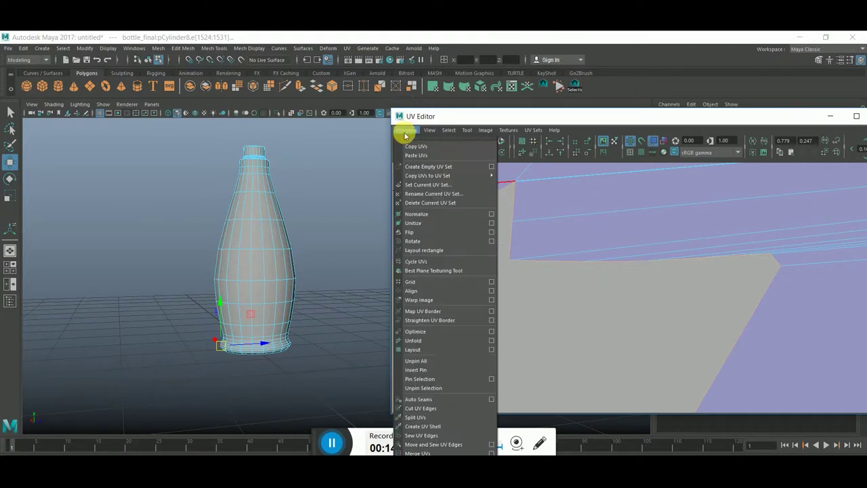
Step: Move and sew the selected UV edges, then zoom out to inspect the shell
{"action": "left_click", "coordinate": [450, 445]}
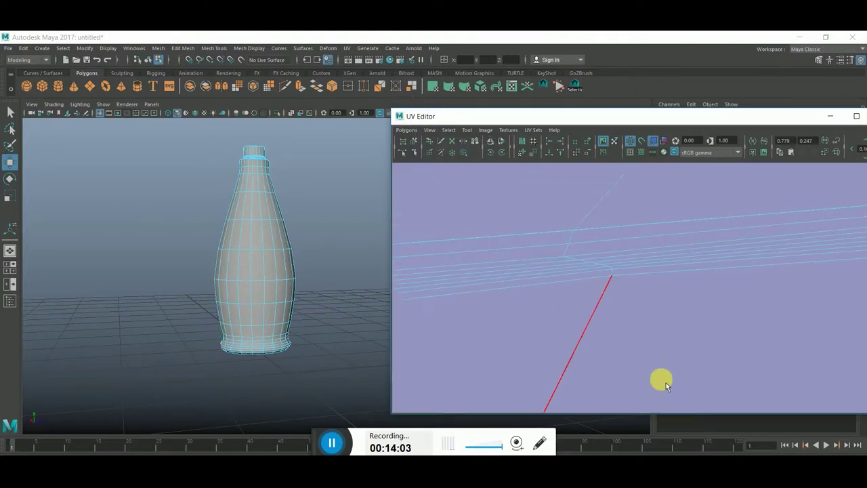
{"action": "scroll", "coordinate": [666, 382], "scroll_direction": "down", "scroll_amount": 4}
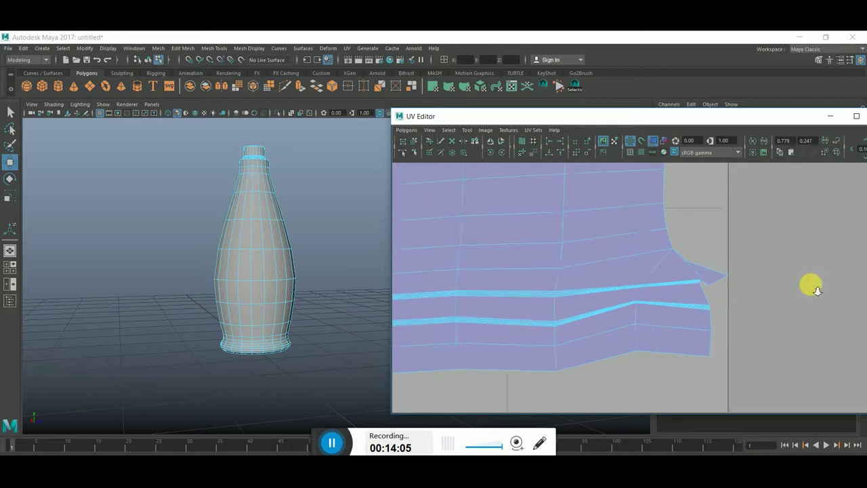
{"action": "scroll", "coordinate": [605, 342], "scroll_direction": "up", "scroll_amount": 3}
{"action": "mouse_move", "coordinate": [757, 270]}
{"action": "middle_mouse_down", "text": "alt"}
{"action": "mouse_move", "coordinate": [808, 267]}
{"action": "mouse_move", "coordinate": [764, 294]}
{"action": "mouse_move", "coordinate": [566, 281]}
{"action": "mouse_move", "coordinate": [585, 276]}
{"action": "middle_mouse_up", "text": "alt"}
{"action": "mouse_move", "coordinate": [809, 271]}
{"action": "right_mouse_down", "text": "alt"}
{"action": "mouse_move", "coordinate": [627, 290]}
{"action": "mouse_move", "coordinate": [561, 287]}
{"action": "mouse_move", "coordinate": [861, 309]}
{"action": "mouse_move", "coordinate": [602, 313]}
{"action": "mouse_move", "coordinate": [680, 313]}
{"action": "right_mouse_up", "text": "alt"}
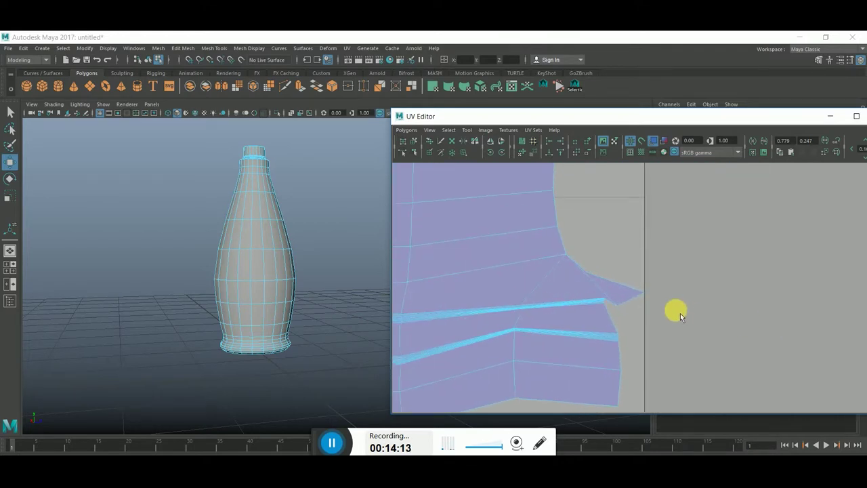
Step: Select the edge at the shell's notched corner
{"action": "left_click", "coordinate": [610, 294]}
{"action": "mouse_move", "coordinate": [766, 305]}
{"action": "right_mouse_down", "text": "alt"}
{"action": "mouse_move", "coordinate": [799, 325]}
{"action": "mouse_move", "coordinate": [664, 344]}
{"action": "mouse_move", "coordinate": [778, 298]}
{"action": "mouse_move", "coordinate": [549, 290]}
{"action": "right_mouse_up", "text": "alt"}
{"action": "left_click", "coordinate": [826, 304]}
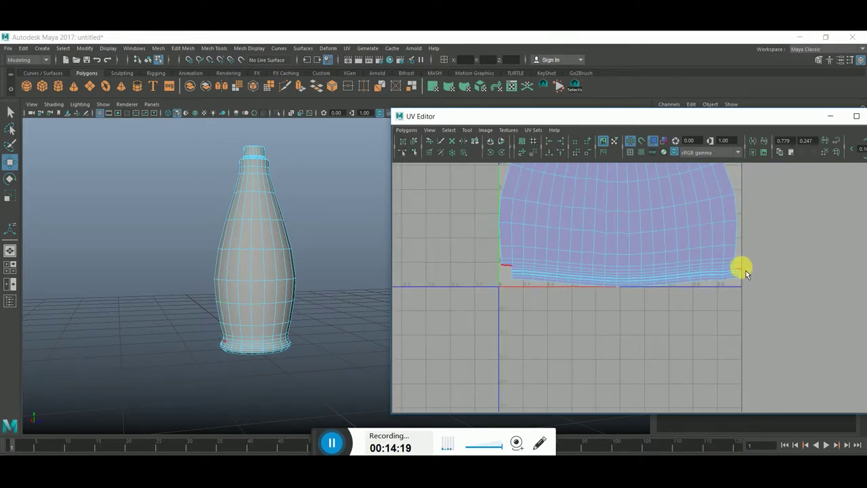
{"action": "mouse_move", "coordinate": [745, 270]}
{"action": "right_mouse_down", "text": "alt"}
{"action": "mouse_move", "coordinate": [862, 291]}
{"action": "mouse_move", "coordinate": [546, 355]}
{"action": "mouse_move", "coordinate": [653, 358]}
{"action": "mouse_move", "coordinate": [812, 310]}
{"action": "mouse_move", "coordinate": [687, 345]}
{"action": "mouse_move", "coordinate": [662, 337]}
{"action": "right_mouse_up", "text": "alt"}
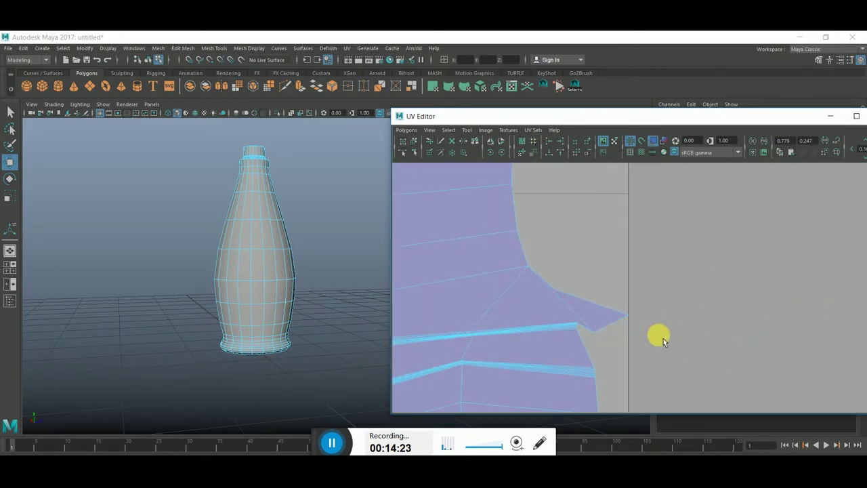
{"action": "left_click", "coordinate": [584, 316]}
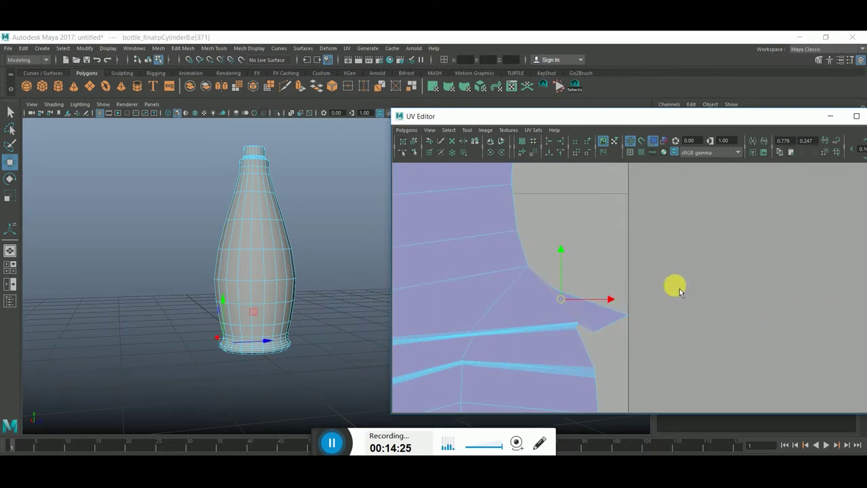
{"action": "left_click", "coordinate": [406, 129]}
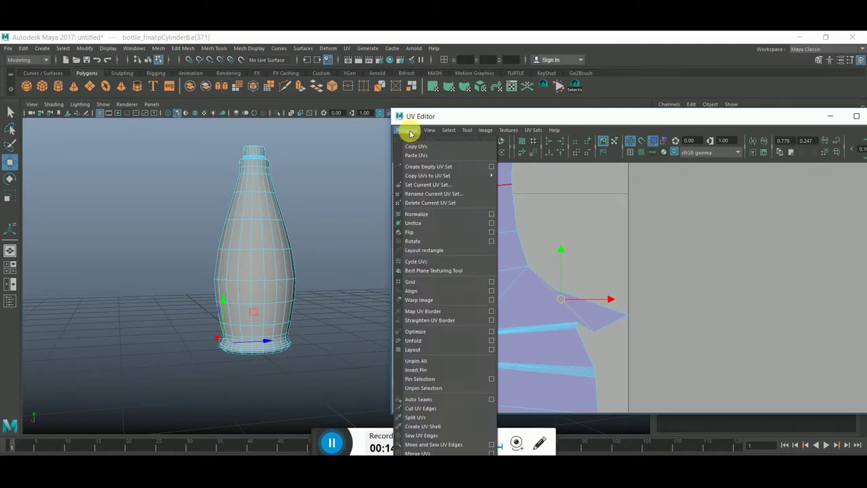
Step: Cut the notch edge into a UV seam, move the flap up-right and pull one corner up
{"action": "left_click", "coordinate": [449, 408]}
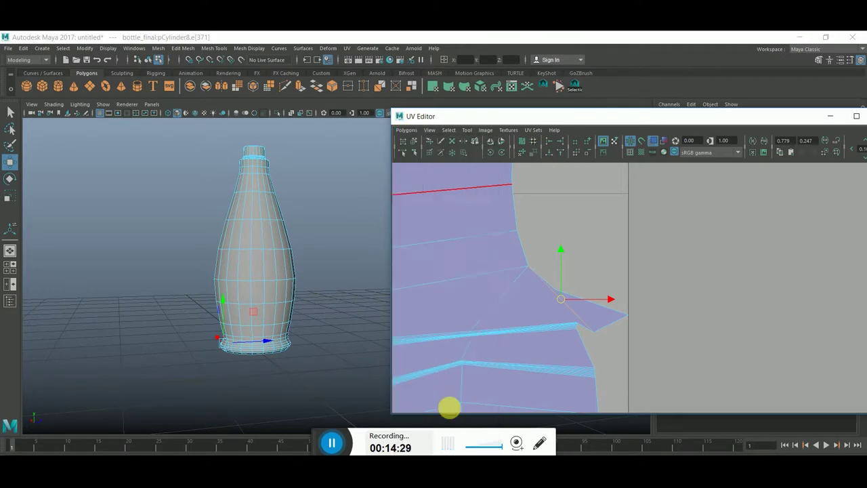
{"action": "right_click_drag", "start_coordinate": [618, 321], "coordinate": [651, 311]}
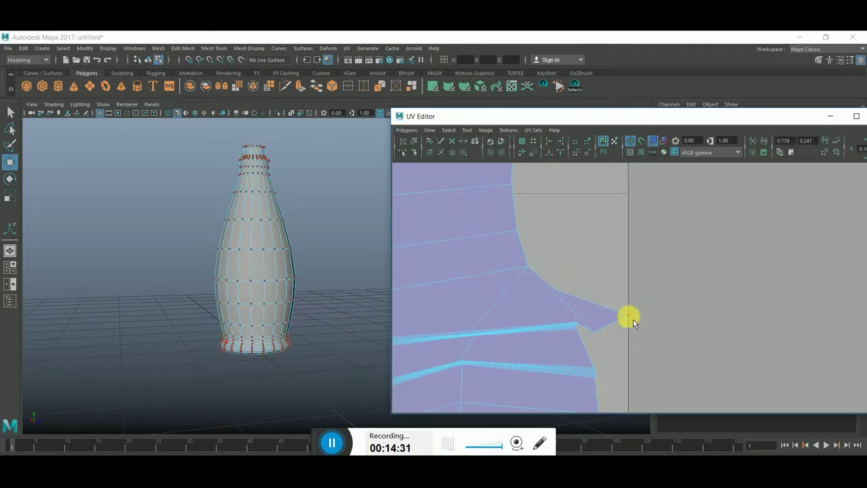
{"action": "left_click_drag", "start_coordinate": [579, 301], "coordinate": [659, 279]}
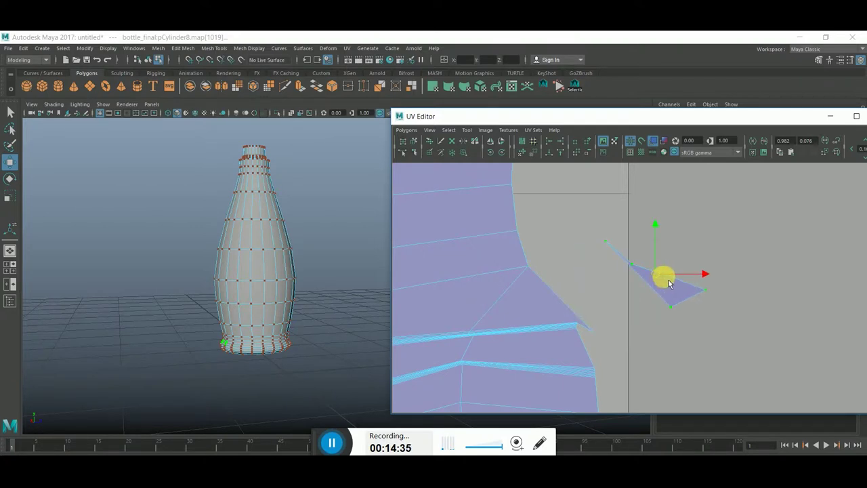
{"action": "left_click", "coordinate": [685, 243]}
{"action": "left_click", "coordinate": [634, 266]}
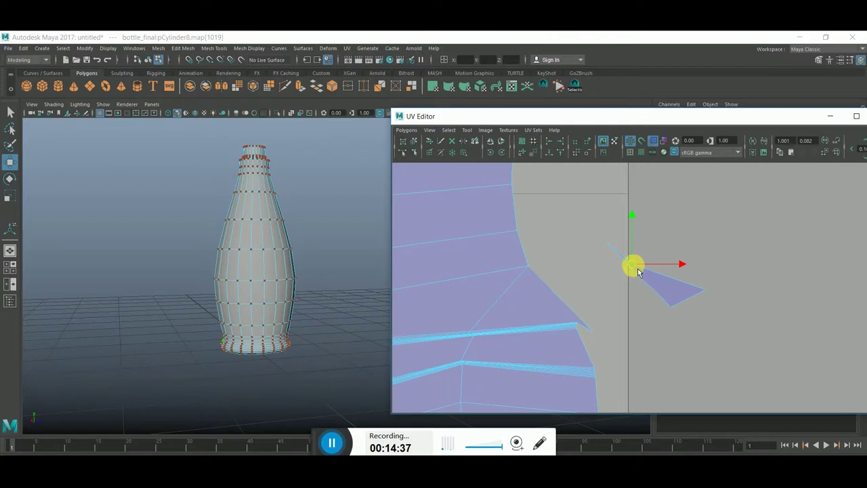
{"action": "left_click_drag", "start_coordinate": [634, 265], "coordinate": [655, 218]}
Step: Move another flap UV up-left to finish the quad, then frame the whole body shell
{"action": "left_click", "coordinate": [595, 340]}
{"action": "left_click", "coordinate": [595, 337]}
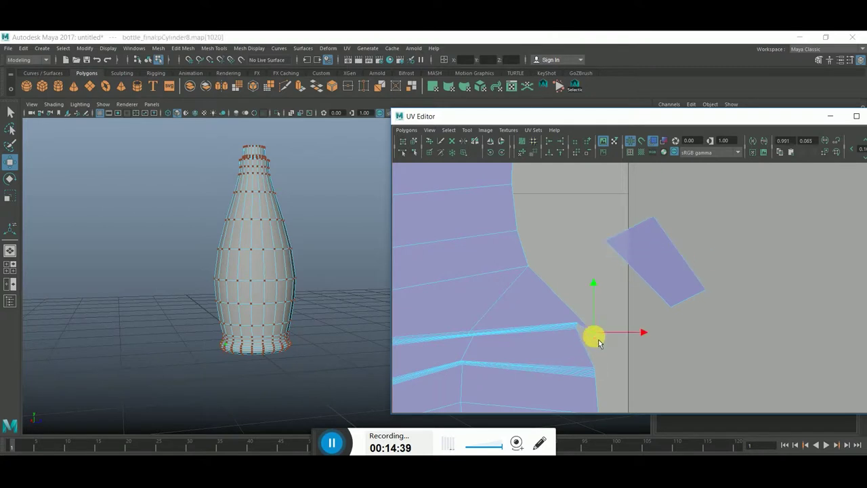
{"action": "left_click_drag", "start_coordinate": [597, 335], "coordinate": [555, 296]}
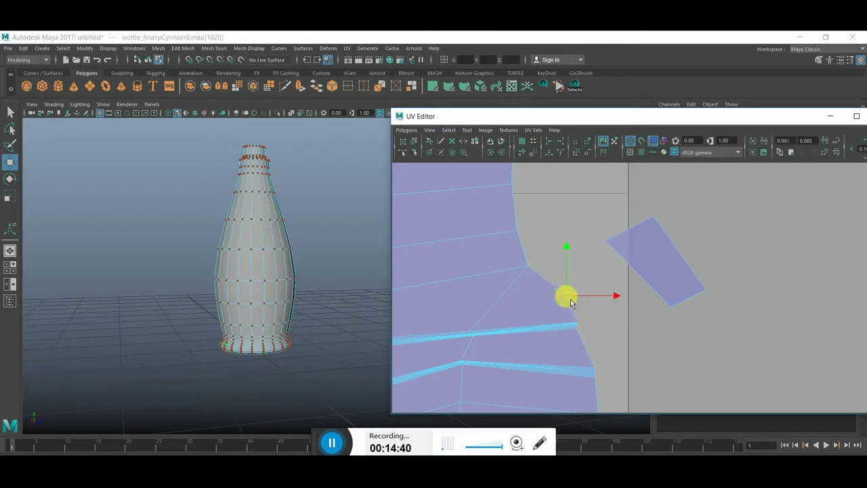
{"action": "left_click", "coordinate": [623, 350]}
{"action": "scroll", "coordinate": [624, 349], "scroll_direction": "down", "scroll_amount": 2}
{"action": "middle_click_drag", "start_coordinate": [609, 349], "coordinate": [638, 325], "text": "alt"}
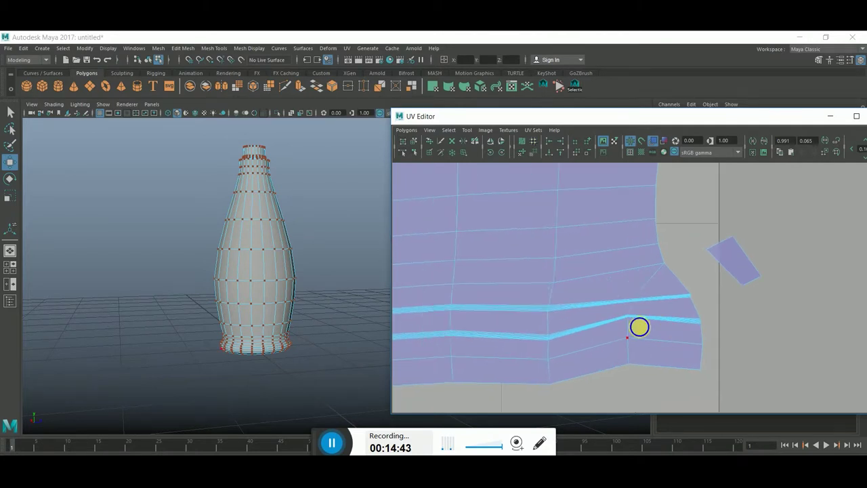
{"action": "scroll", "coordinate": [639, 325], "scroll_direction": "down", "scroll_amount": 3}
{"action": "scroll", "coordinate": [596, 332], "scroll_direction": "down", "scroll_amount": 2}
{"action": "scroll", "coordinate": [599, 325], "scroll_direction": "down", "scroll_amount": 2}
{"action": "middle_click_drag", "start_coordinate": [600, 325], "coordinate": [519, 331], "text": "alt"}
{"action": "scroll", "coordinate": [700, 332], "scroll_direction": "up", "scroll_amount": 3}
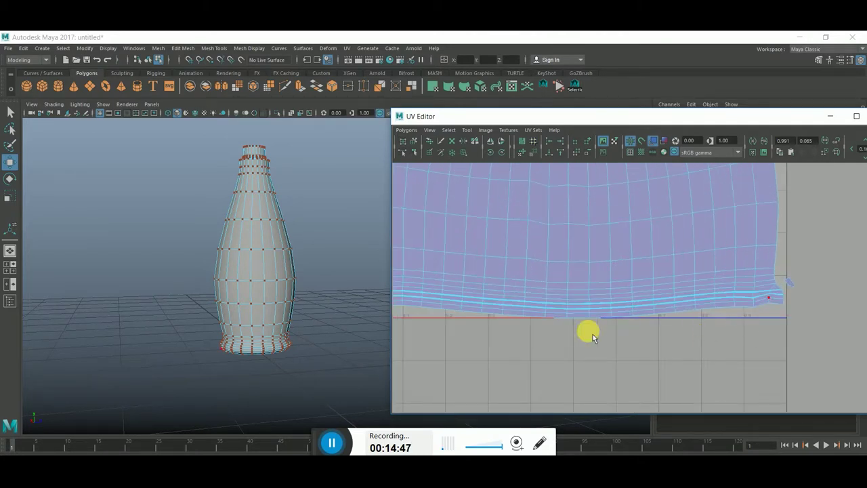
Step: Place the small flap beside the shell's left edge and select the edge to sew along
{"action": "left_click", "coordinate": [792, 283]}
{"action": "mouse_move", "coordinate": [797, 293]}
{"action": "left_mouse_down"}
{"action": "mouse_move", "coordinate": [644, 343]}
{"action": "mouse_move", "coordinate": [493, 357]}
{"action": "left_mouse_up"}
{"action": "mouse_move", "coordinate": [493, 356]}
{"action": "middle_mouse_down", "text": "alt"}
{"action": "mouse_move", "coordinate": [692, 324]}
{"action": "mouse_move", "coordinate": [697, 369]}
{"action": "middle_mouse_up", "text": "alt"}
{"action": "left_click_drag", "start_coordinate": [686, 366], "coordinate": [551, 289]}
{"action": "mouse_move", "coordinate": [476, 322]}
{"action": "middle_mouse_down", "text": "alt"}
{"action": "mouse_move", "coordinate": [739, 354]}
{"action": "mouse_move", "coordinate": [693, 387]}
{"action": "middle_mouse_up", "text": "alt"}
{"action": "scroll", "coordinate": [575, 350], "scroll_direction": "up", "scroll_amount": 3}
{"action": "left_click", "coordinate": [529, 331]}
{"action": "right_click_drag", "start_coordinate": [513, 323], "coordinate": [513, 310]}
{"action": "left_click", "coordinate": [516, 322]}
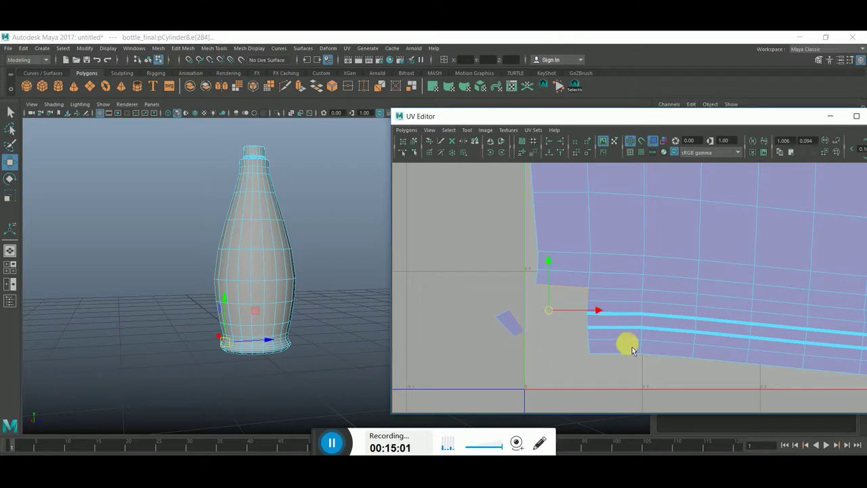
Step: Move and sew the small flap onto the body shell along the selected edge
{"action": "left_click", "coordinate": [407, 129]}
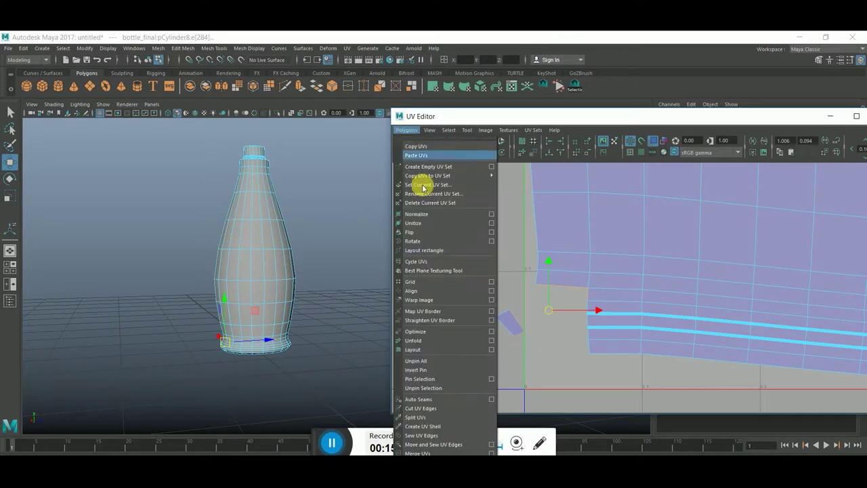
{"action": "left_click", "coordinate": [426, 443]}
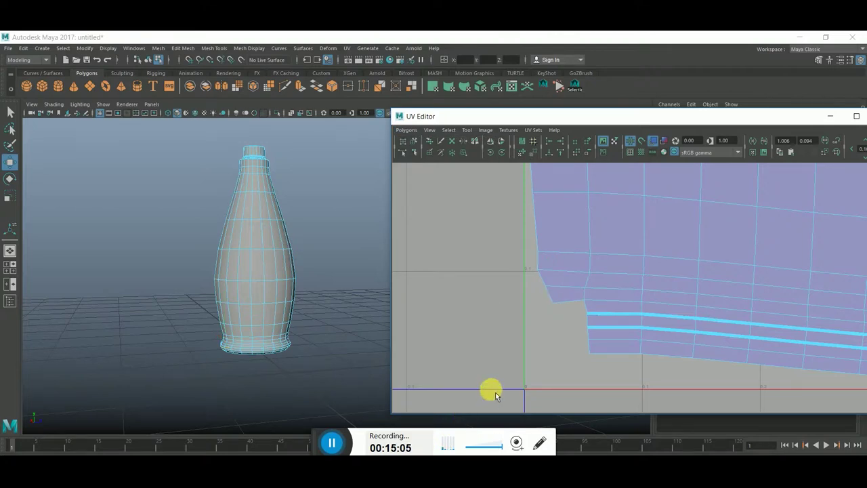
{"action": "scroll", "coordinate": [720, 275], "scroll_direction": "down", "scroll_amount": 1}
{"action": "scroll", "coordinate": [644, 348], "scroll_direction": "down", "scroll_amount": 2}
{"action": "scroll", "coordinate": [522, 289], "scroll_direction": "down", "scroll_amount": 2}
{"action": "scroll", "coordinate": [780, 273], "scroll_direction": "down", "scroll_amount": 2}
{"action": "scroll", "coordinate": [780, 273], "scroll_direction": "up", "scroll_amount": 1}
{"action": "scroll", "coordinate": [598, 273], "scroll_direction": "up", "scroll_amount": 1}
{"action": "scroll", "coordinate": [735, 298], "scroll_direction": "up", "scroll_amount": 1}
{"action": "scroll", "coordinate": [744, 275], "scroll_direction": "up", "scroll_amount": 1}
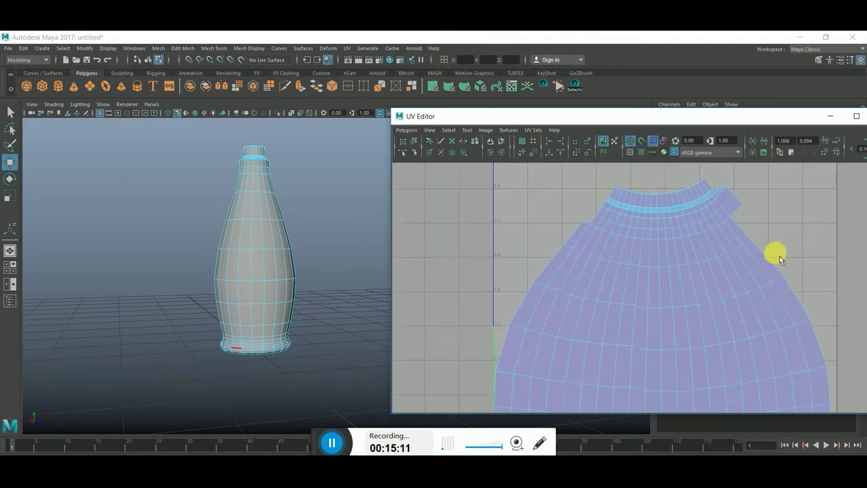
{"action": "scroll", "coordinate": [776, 254], "scroll_direction": "up", "scroll_amount": 1}
{"action": "scroll", "coordinate": [727, 275], "scroll_direction": "up", "scroll_amount": 1}
{"action": "scroll", "coordinate": [692, 281], "scroll_direction": "up", "scroll_amount": 1}
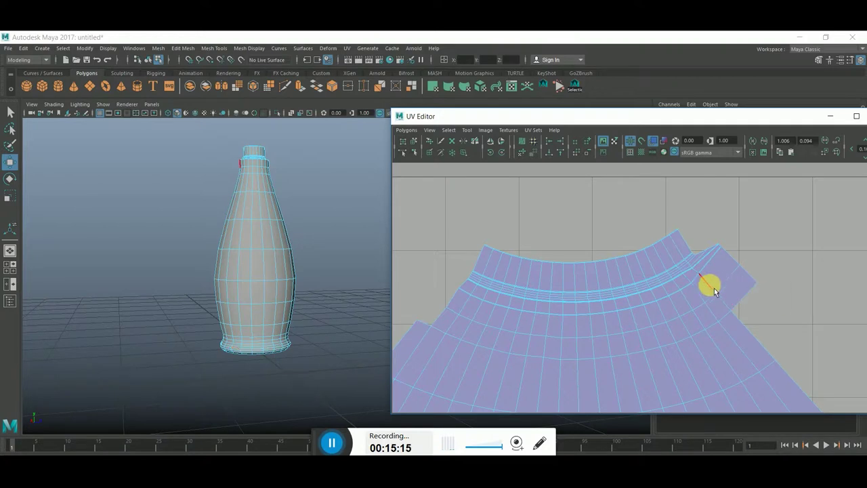
Step: Select edges along the shell's top arc and a vertical edge on the bottle body
{"action": "left_click", "coordinate": [739, 262]}
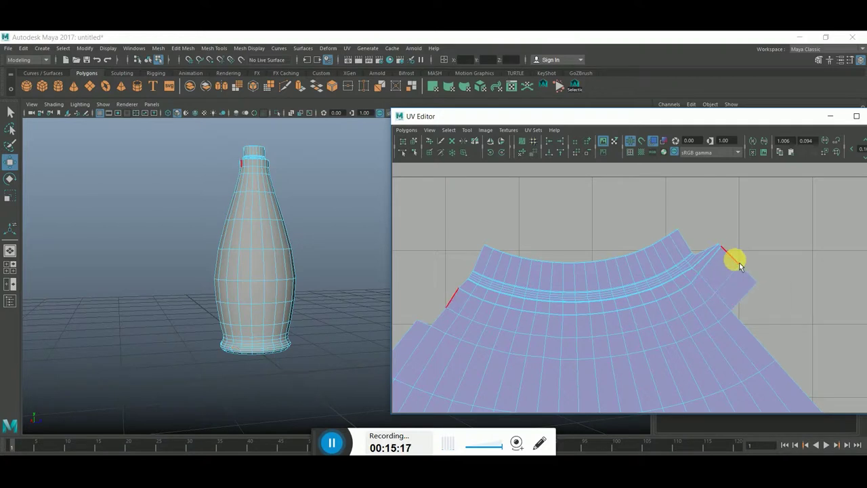
{"action": "mouse_move", "coordinate": [738, 313]}
{"action": "middle_mouse_down", "text": "alt"}
{"action": "mouse_move", "coordinate": [764, 257]}
{"action": "mouse_move", "coordinate": [745, 194]}
{"action": "mouse_move", "coordinate": [677, 283]}
{"action": "middle_mouse_up", "text": "alt"}
{"action": "right_click_drag", "start_coordinate": [677, 283], "coordinate": [612, 232], "text": "alt"}
{"action": "middle_click_drag", "start_coordinate": [666, 272], "coordinate": [660, 254], "text": "alt"}
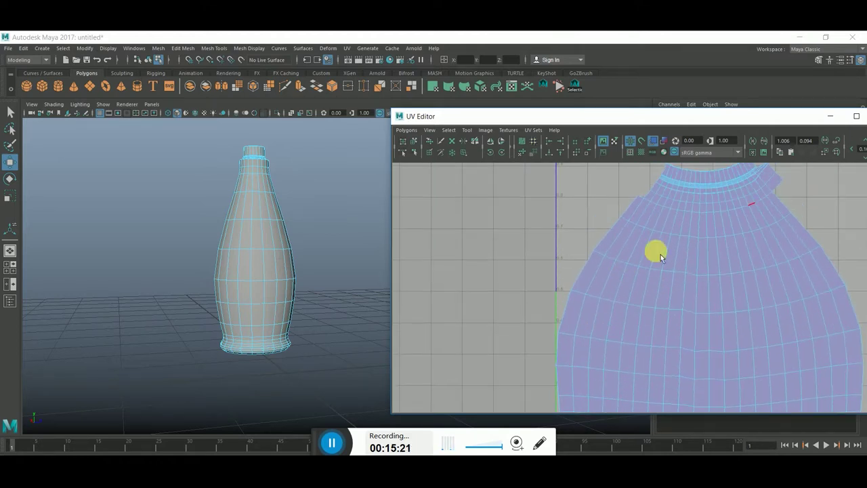
{"action": "left_click", "coordinate": [630, 214]}
{"action": "left_click", "coordinate": [639, 224]}
Step: Cut a UV seam along the edge at the shell's left border
{"action": "middle_click_drag", "start_coordinate": [639, 243], "coordinate": [540, 345], "text": "alt"}
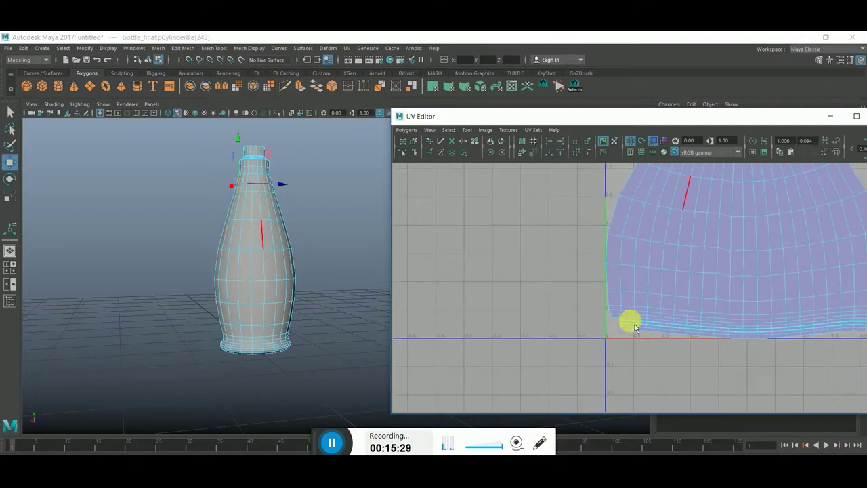
{"action": "left_click", "coordinate": [675, 323]}
{"action": "middle_click_drag", "start_coordinate": [677, 325], "coordinate": [667, 284], "text": "alt"}
{"action": "left_click", "coordinate": [406, 129]}
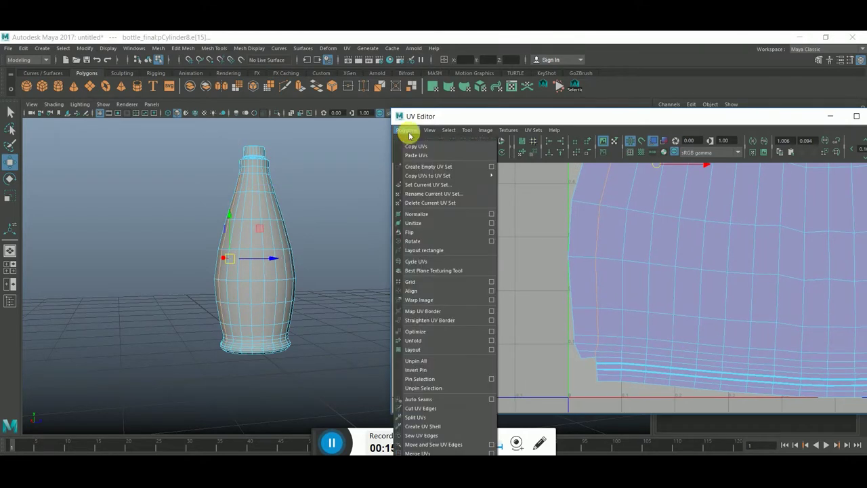
{"action": "left_click", "coordinate": [447, 407]}
Step: Move the cut-off thin strip to the right of the body shell
{"action": "right_click_drag", "start_coordinate": [588, 274], "coordinate": [577, 352]}
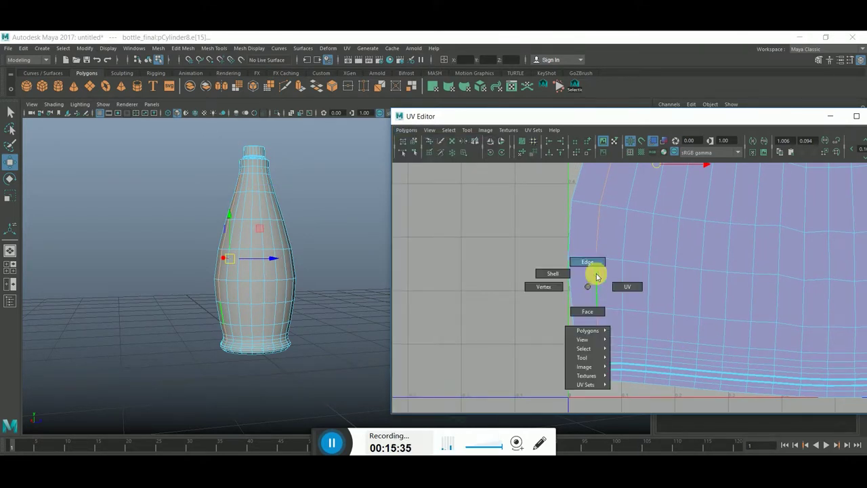
{"action": "left_click", "coordinate": [584, 357]}
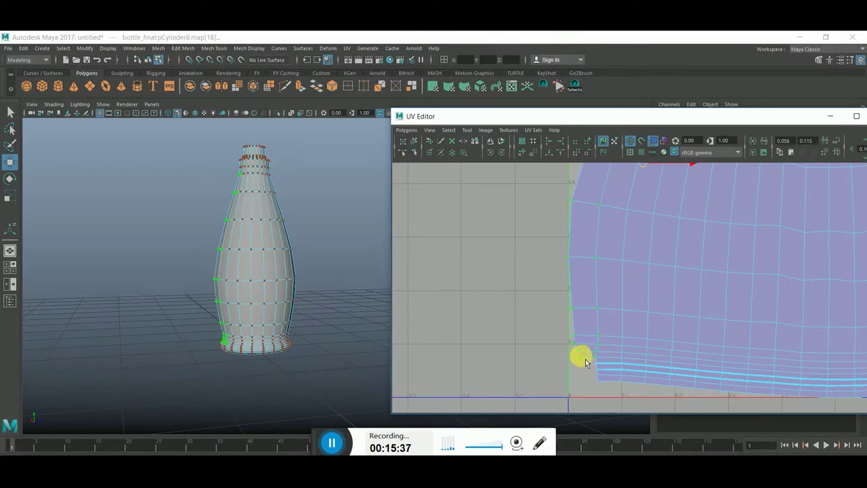
{"action": "scroll", "coordinate": [662, 296], "scroll_direction": "down", "scroll_amount": 2}
{"action": "scroll", "coordinate": [661, 296], "scroll_direction": "down", "scroll_amount": 3}
{"action": "left_click_drag", "start_coordinate": [640, 255], "coordinate": [810, 257]}
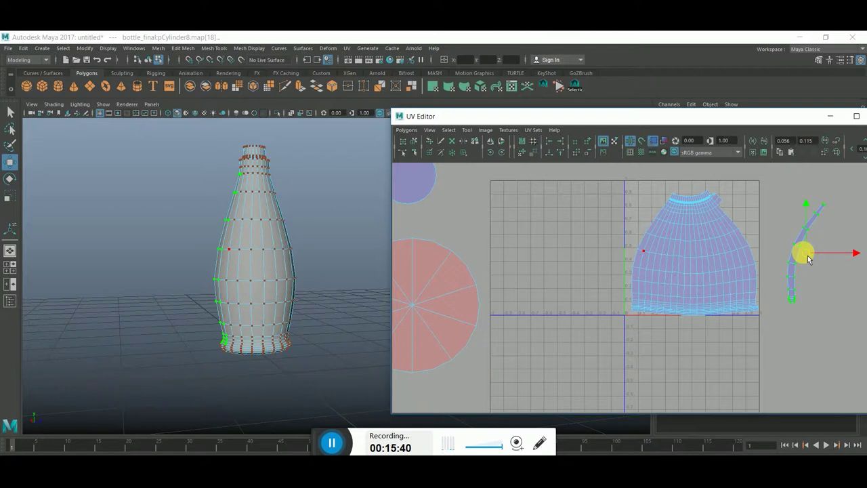
{"action": "left_click", "coordinate": [807, 317]}
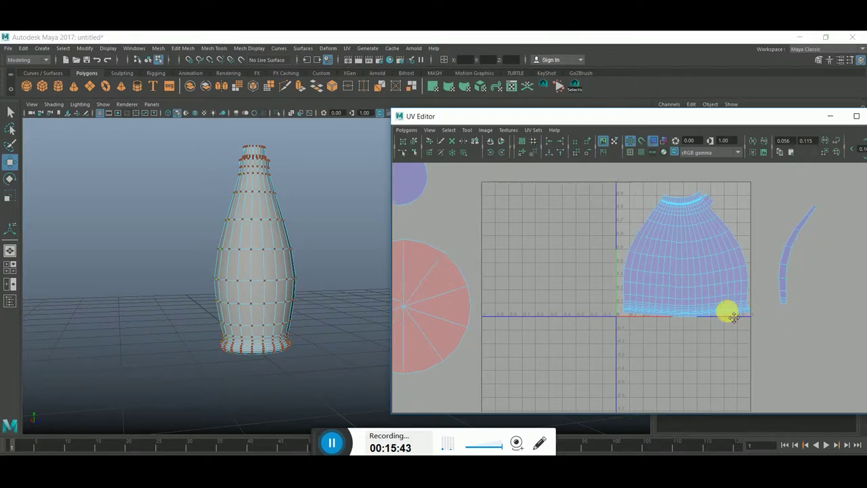
{"action": "scroll", "coordinate": [741, 304], "scroll_direction": "up", "scroll_amount": 2}
{"action": "scroll", "coordinate": [706, 333], "scroll_direction": "up", "scroll_amount": 2}
{"action": "middle_click_drag", "start_coordinate": [707, 348], "coordinate": [738, 242], "text": "alt"}
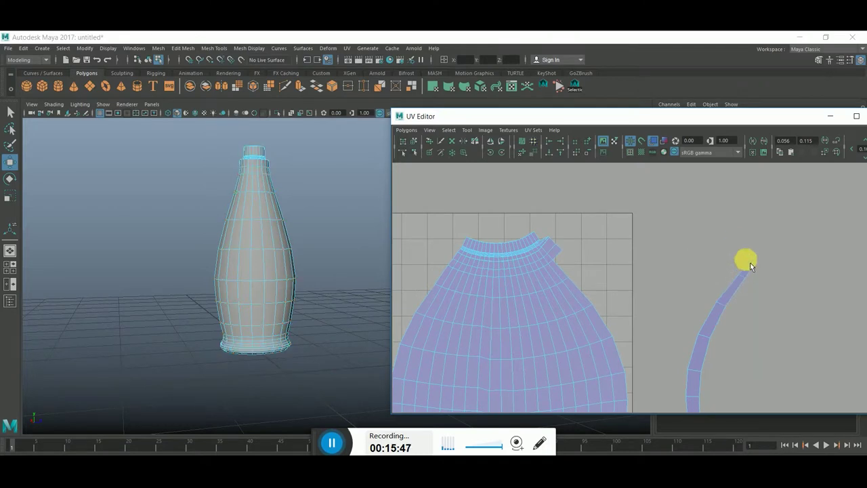
Step: Select the strip's lower edge to be joined to the shell
{"action": "left_click", "coordinate": [749, 268]}
{"action": "middle_click_drag", "start_coordinate": [773, 332], "coordinate": [770, 294], "text": "alt"}
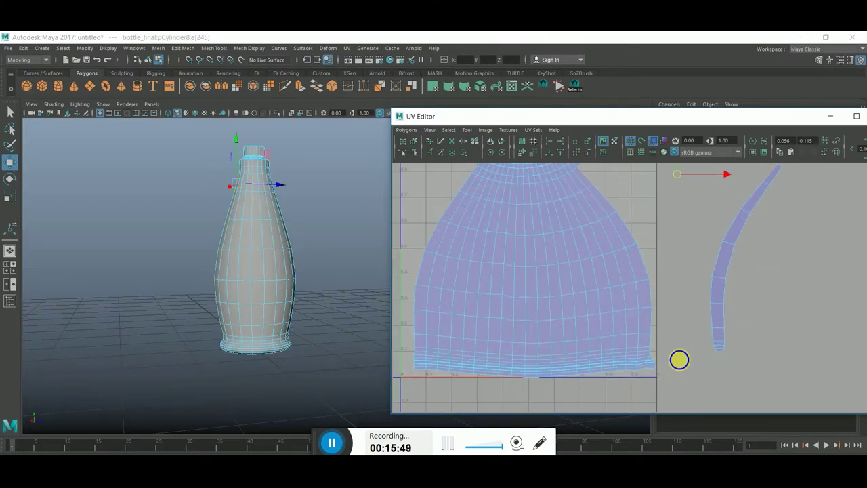
{"action": "scroll", "coordinate": [740, 364], "scroll_direction": "up", "scroll_amount": 1}
{"action": "left_click", "coordinate": [735, 368]}
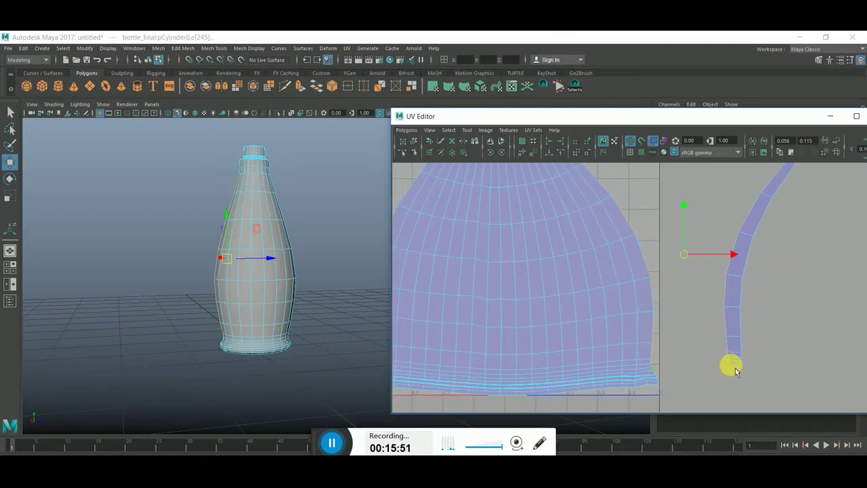
{"action": "left_click", "coordinate": [405, 129]}
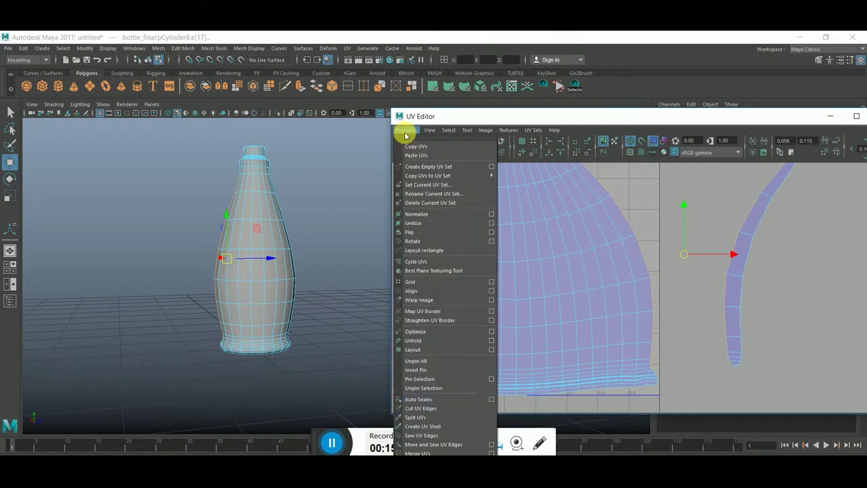
Step: Move and sew the strip onto the body shell's right edge
{"action": "left_click", "coordinate": [464, 443]}
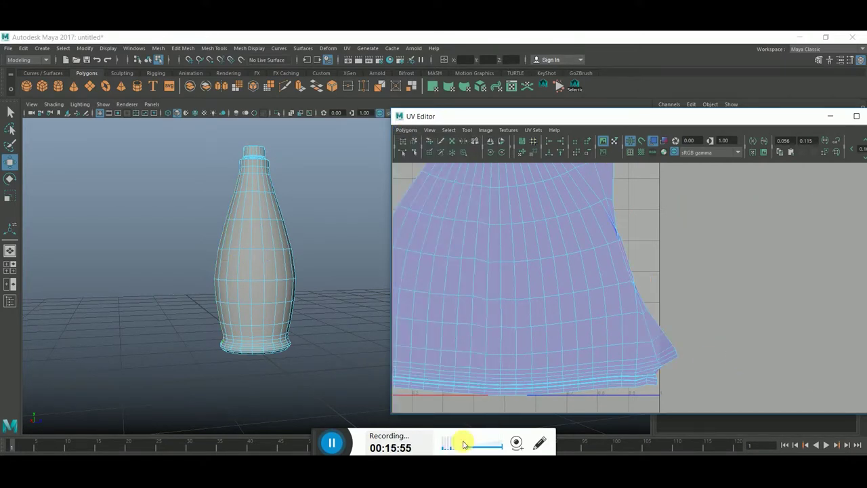
{"action": "scroll", "coordinate": [575, 389], "scroll_direction": "down", "scroll_amount": 3}
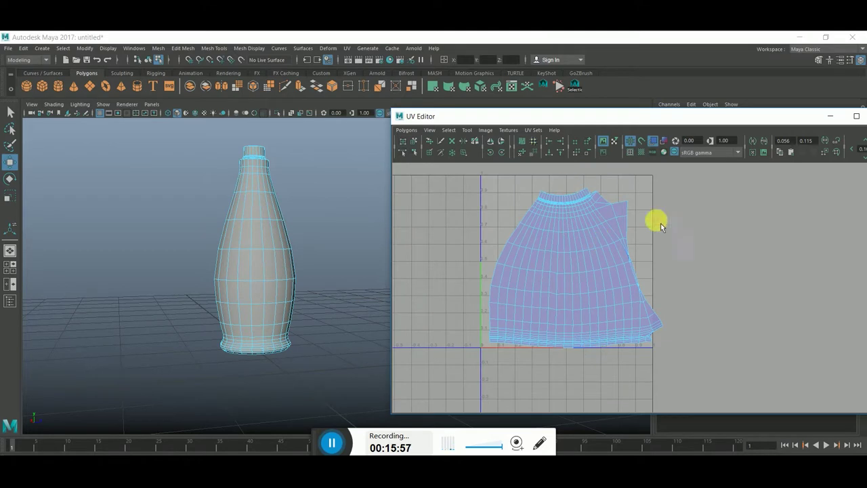
{"action": "left_click", "coordinate": [619, 203]}
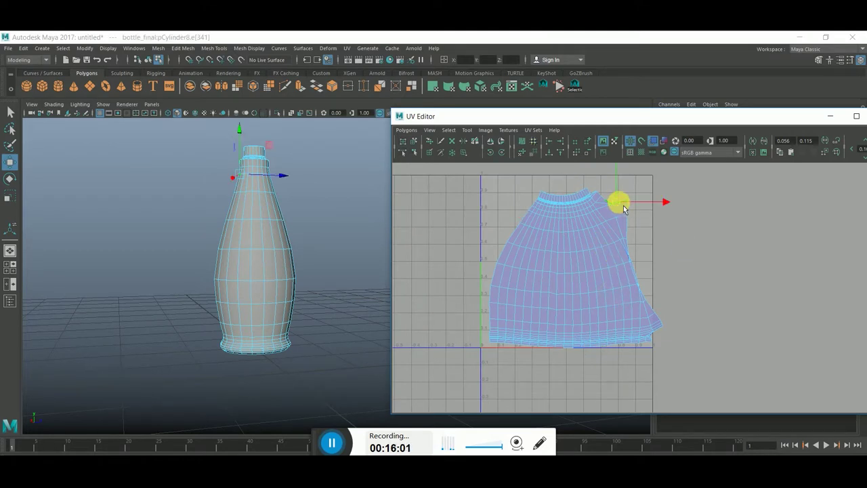
{"action": "left_click", "coordinate": [643, 216]}
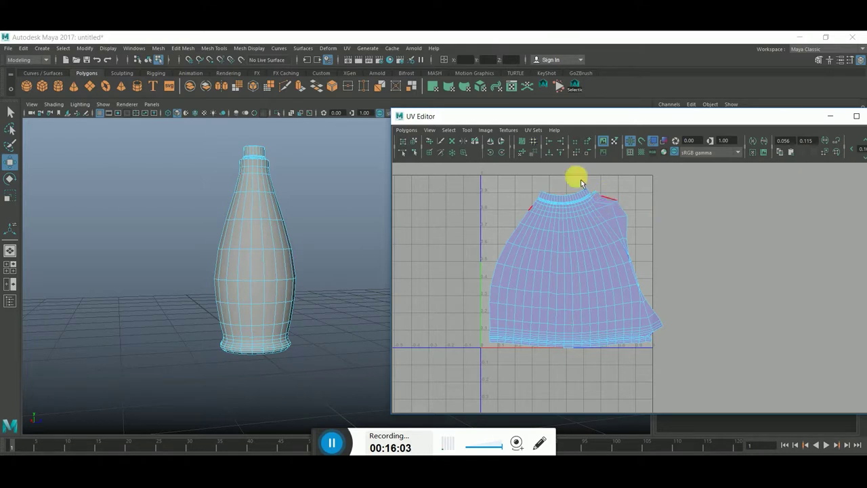
Step: Unfold all the body shell's UVs into an even fan and select the lower-right corner UVs
{"action": "right_click_drag", "start_coordinate": [590, 287], "coordinate": [607, 298]}
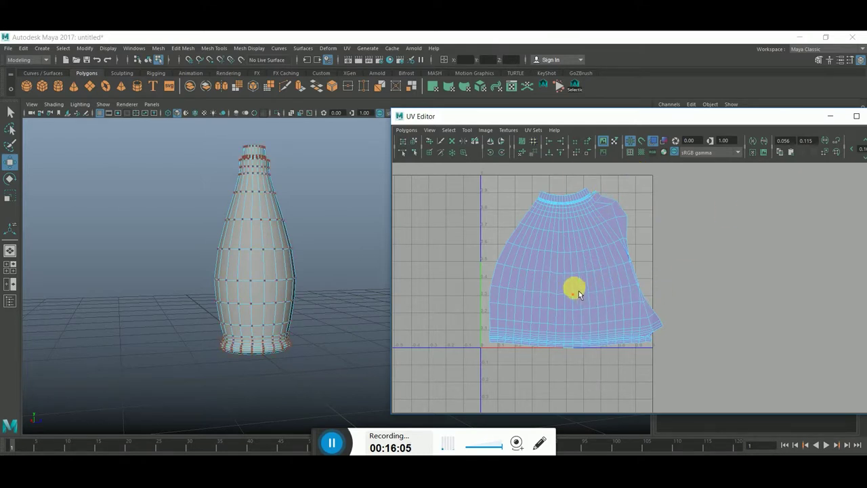
{"action": "double_click", "coordinate": [572, 280]}
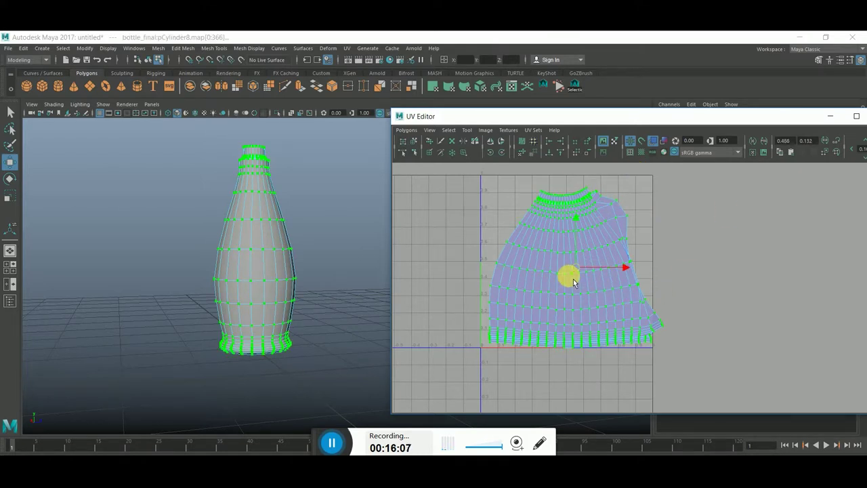
{"action": "right_click_drag", "start_coordinate": [569, 275], "coordinate": [562, 259], "text": "shift"}
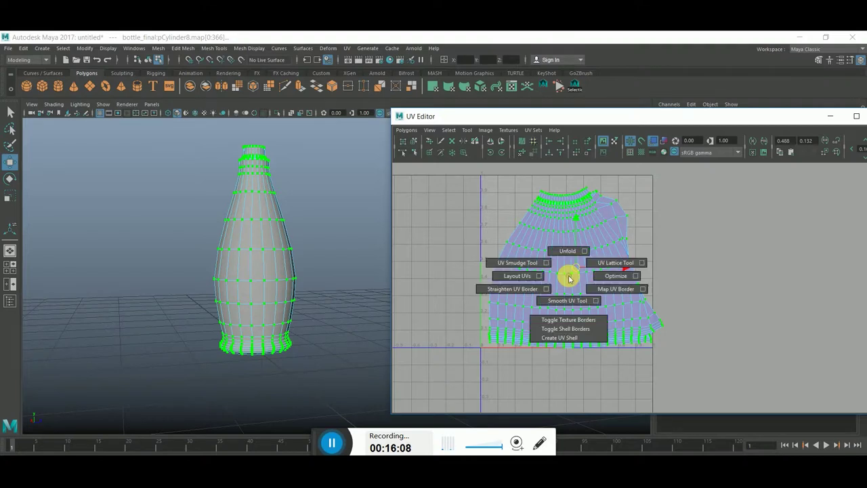
{"action": "left_click", "coordinate": [698, 344]}
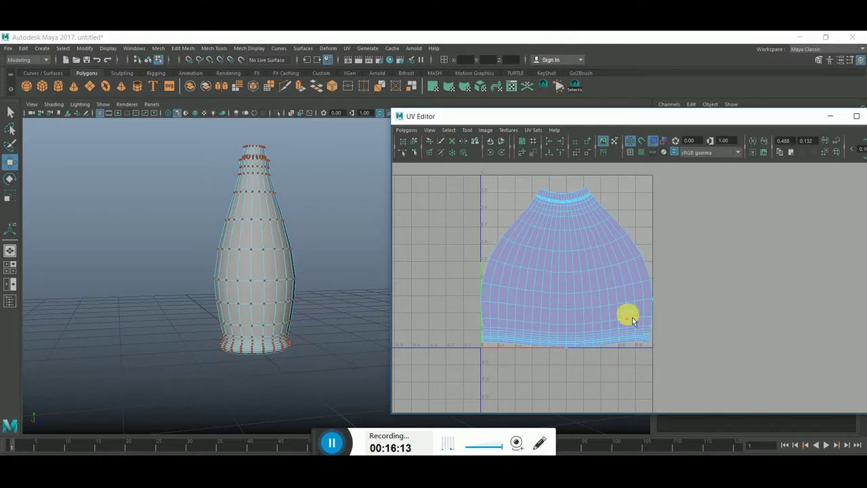
{"action": "left_click_drag", "start_coordinate": [664, 356], "coordinate": [639, 325]}
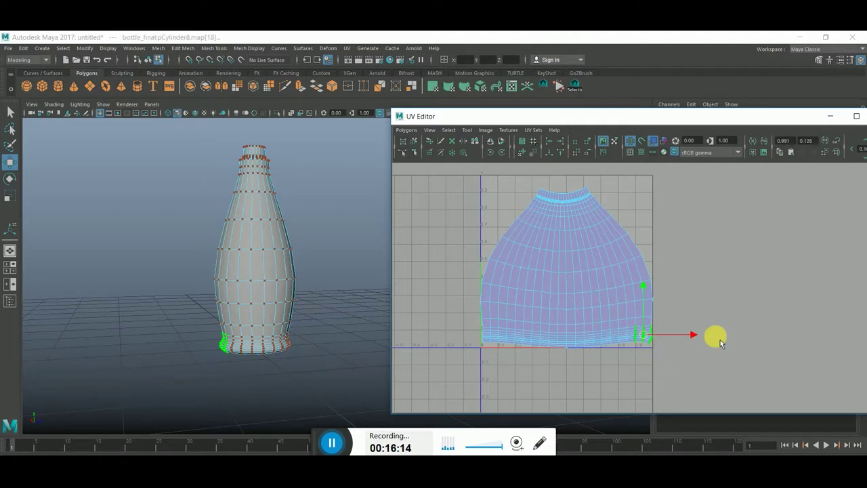
Step: Sew the split edge at the body shell's lower-right corner back together
{"action": "key", "text": "f"}
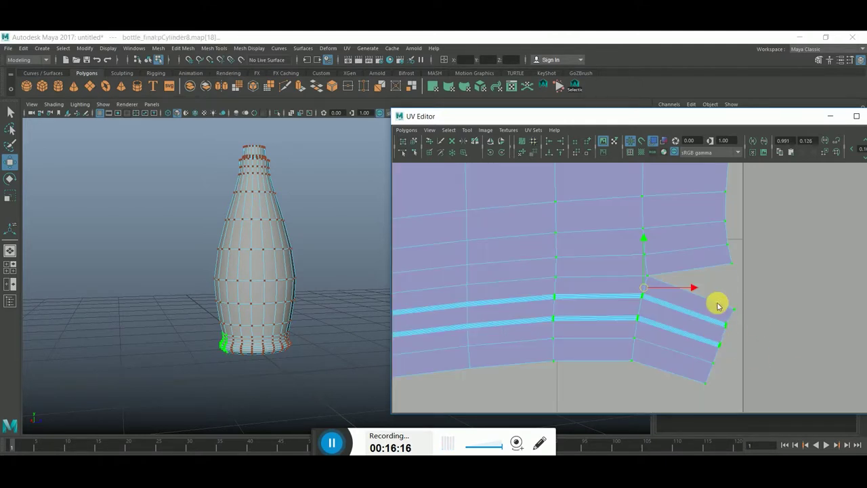
{"action": "right_click_drag", "start_coordinate": [717, 303], "coordinate": [716, 273]}
{"action": "left_click", "coordinate": [713, 269]}
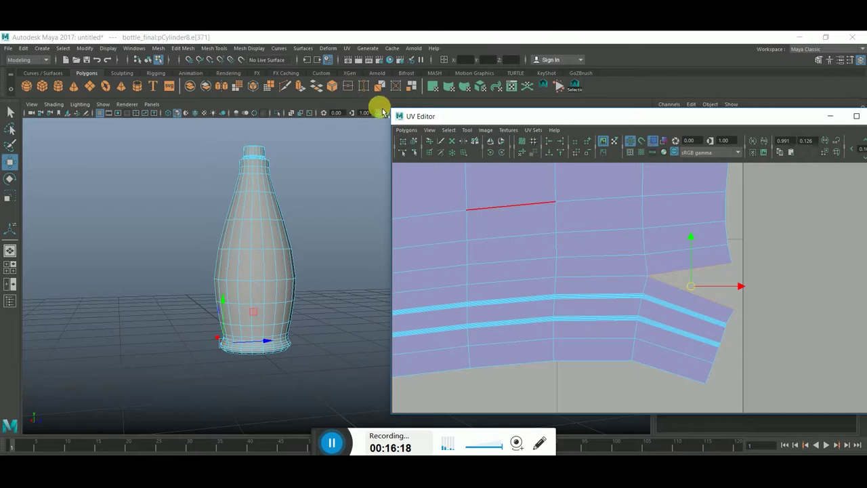
{"action": "left_click", "coordinate": [406, 129]}
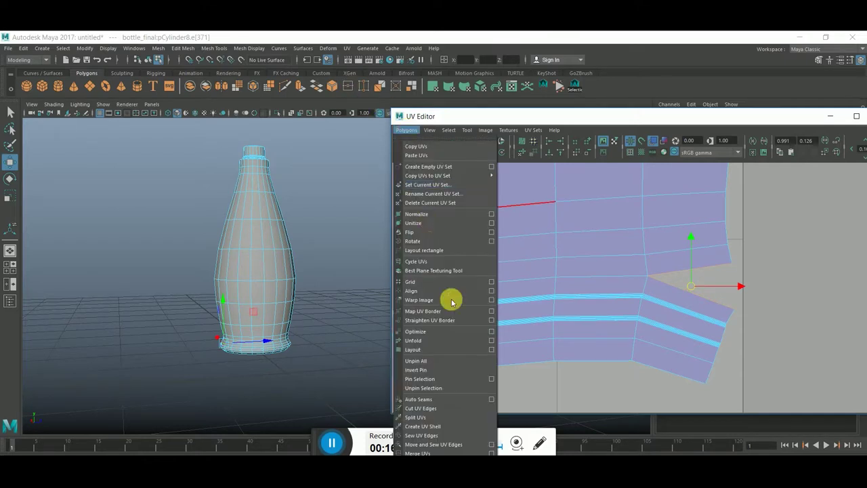
{"action": "left_click", "coordinate": [454, 444]}
Step: Unfold the shell again to even out the sewn corner and frame it
{"action": "right_click_drag", "start_coordinate": [681, 279], "coordinate": [709, 276]}
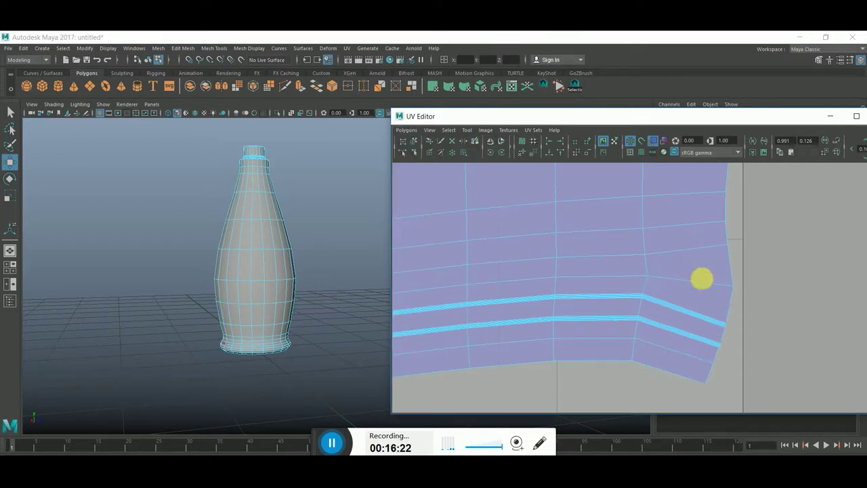
{"action": "right_click_drag", "start_coordinate": [640, 274], "coordinate": [639, 256], "text": "shift"}
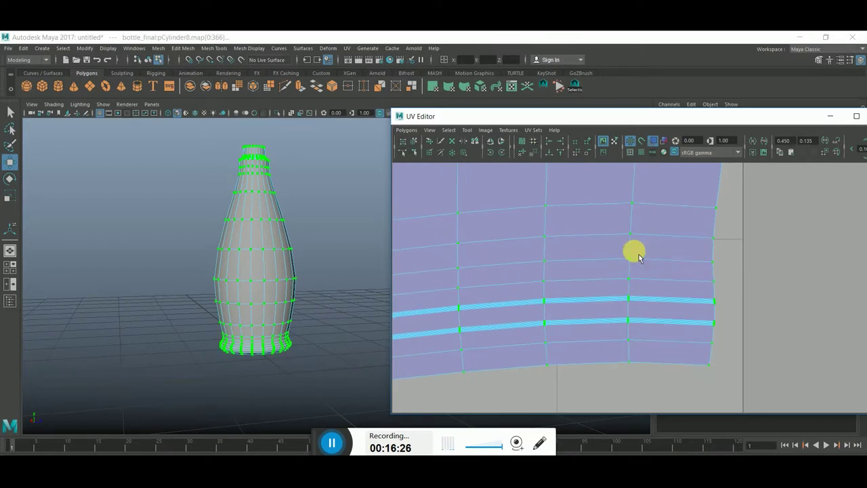
{"action": "key", "text": "f"}
{"action": "left_click", "coordinate": [762, 257]}
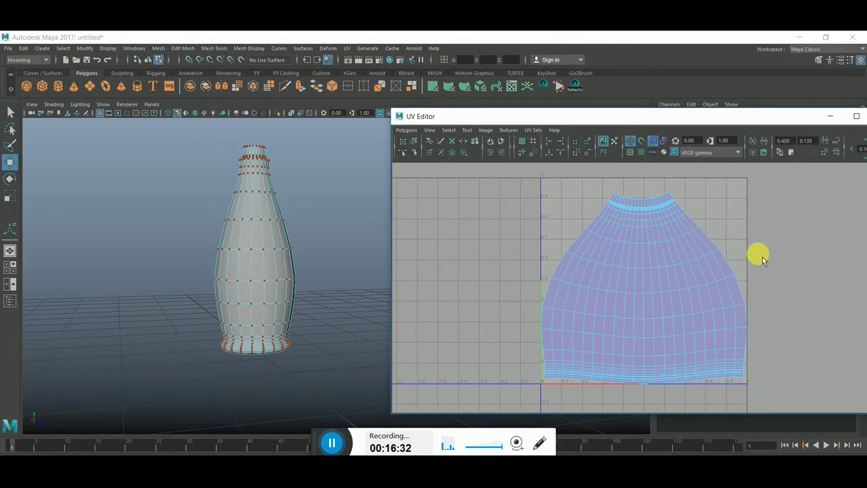
Step: Flip the red bottom-cap UV circle horizontally in local space using the Flip UVs options
{"action": "right_click_drag", "start_coordinate": [706, 249], "coordinate": [557, 263], "text": "alt"}
{"action": "middle_click_drag", "start_coordinate": [557, 263], "coordinate": [677, 258], "text": "alt"}
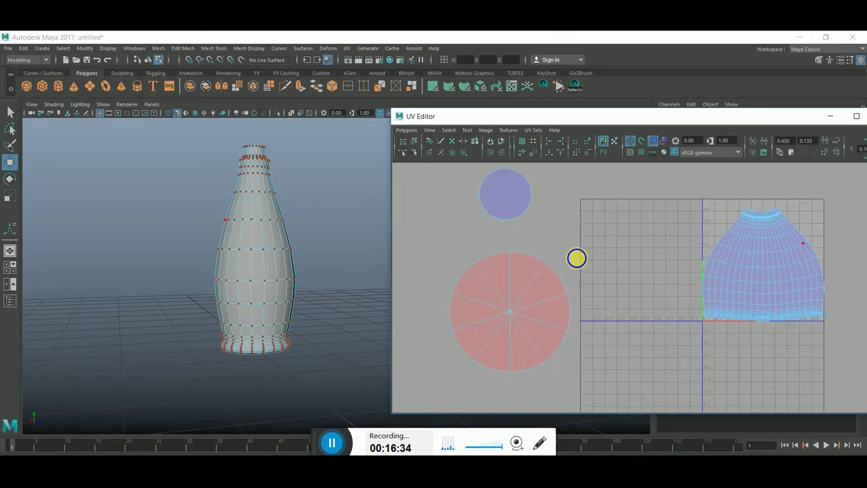
{"action": "left_click", "coordinate": [548, 267]}
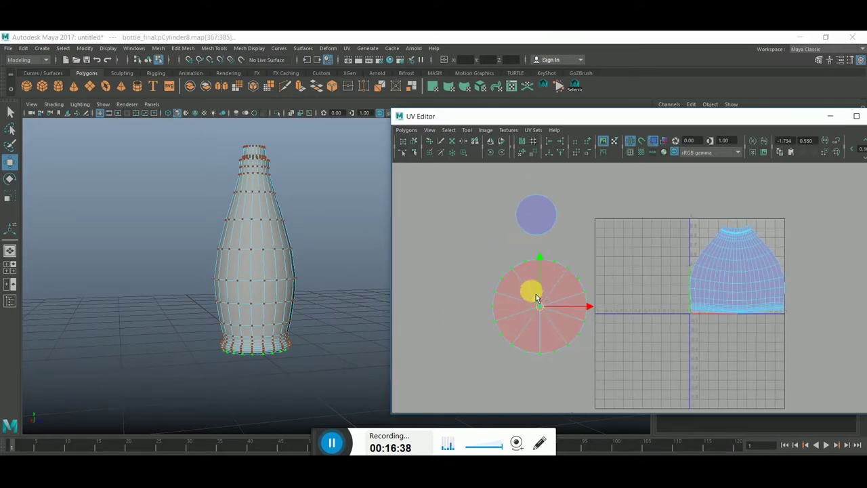
{"action": "left_click", "coordinate": [410, 130]}
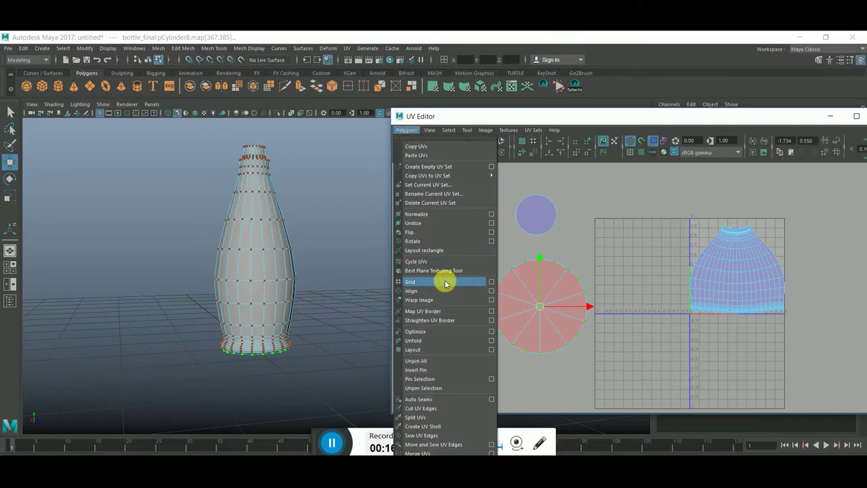
{"action": "left_click", "coordinate": [491, 232]}
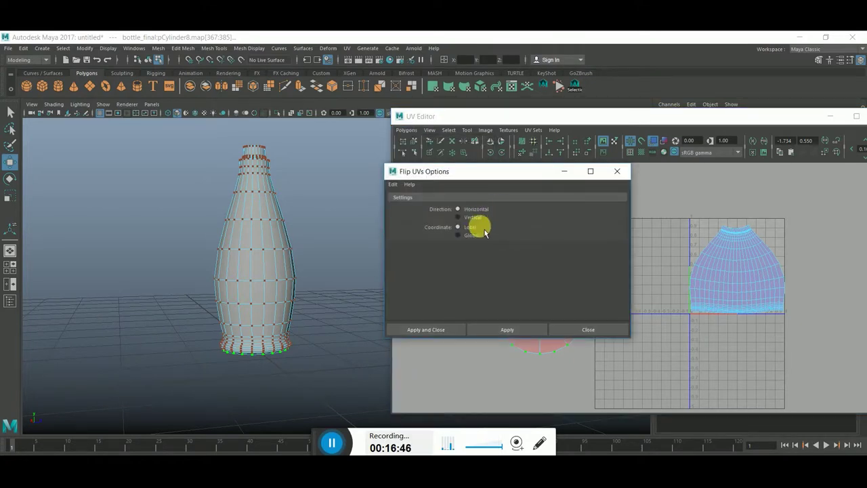
{"action": "mouse_move", "coordinate": [507, 173]}
{"action": "left_mouse_down"}
{"action": "mouse_move", "coordinate": [271, 234]}
{"action": "mouse_move", "coordinate": [289, 231]}
{"action": "left_mouse_up"}
{"action": "left_click", "coordinate": [310, 388]}
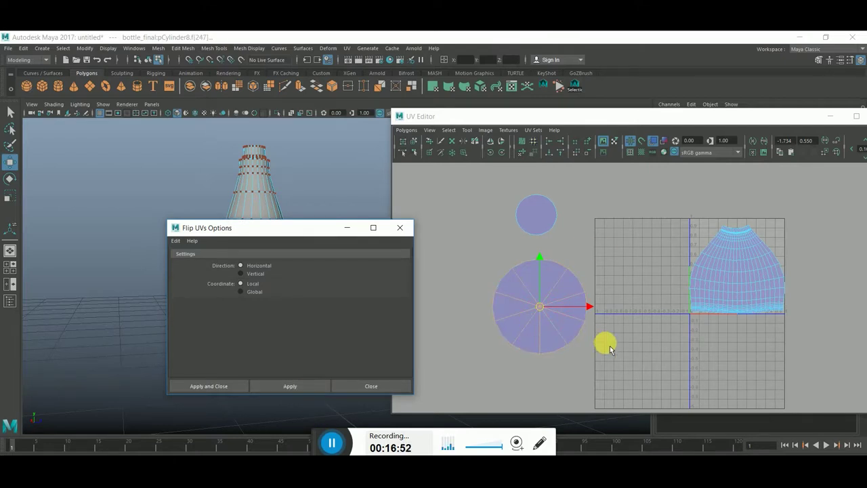
{"action": "left_click", "coordinate": [369, 385]}
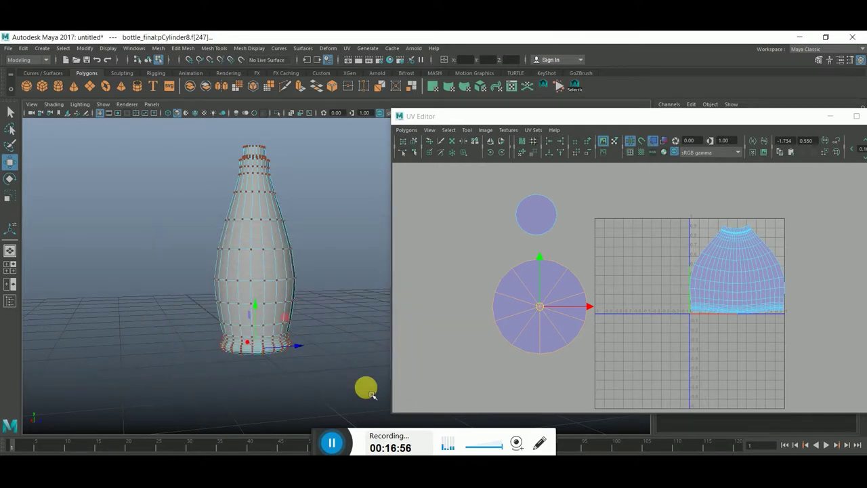
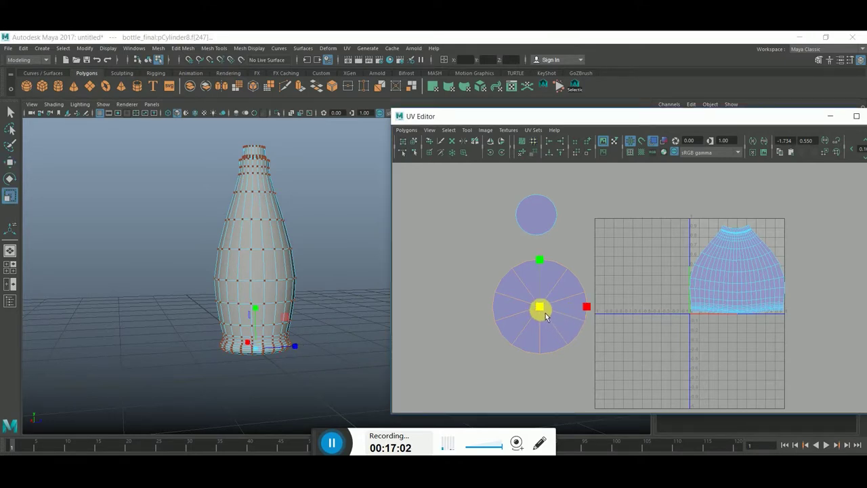
Step: Shrink the large circular cap UV shell and move the cap shells above the body layout
{"action": "left_click_drag", "start_coordinate": [540, 306], "coordinate": [509, 322]}
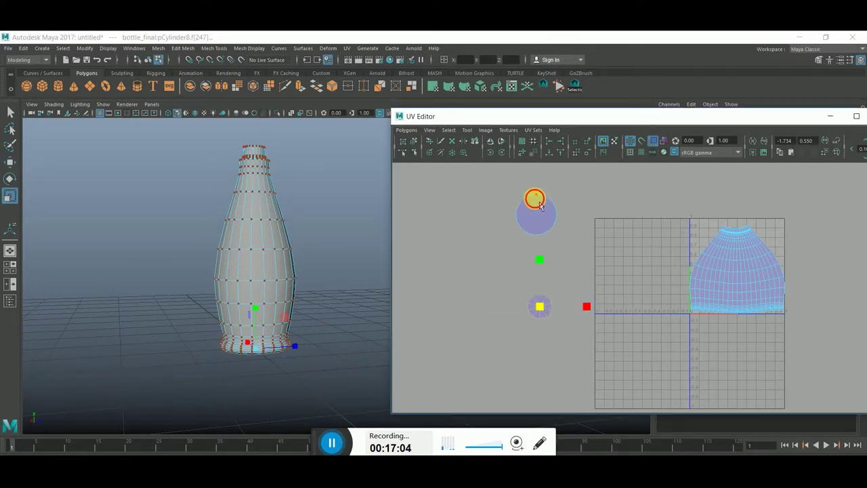
{"action": "left_click_drag", "start_coordinate": [534, 194], "coordinate": [548, 216]}
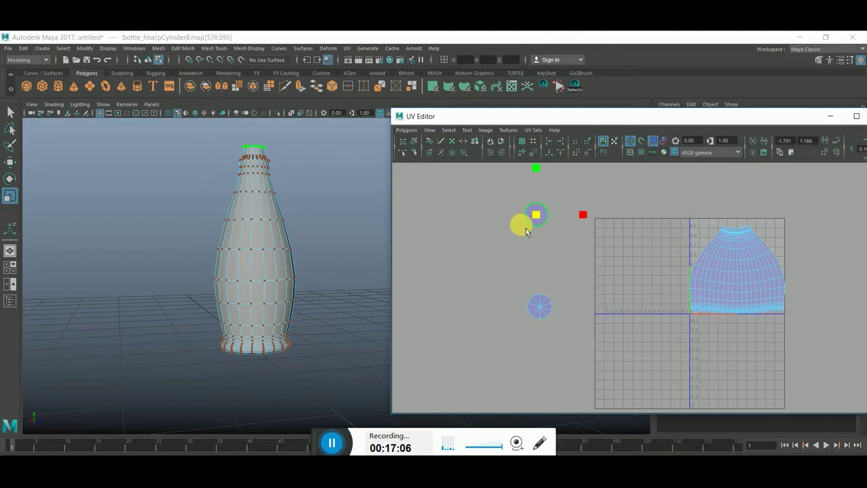
{"action": "key", "text": "w"}
{"action": "left_click_drag", "start_coordinate": [547, 225], "coordinate": [707, 237]}
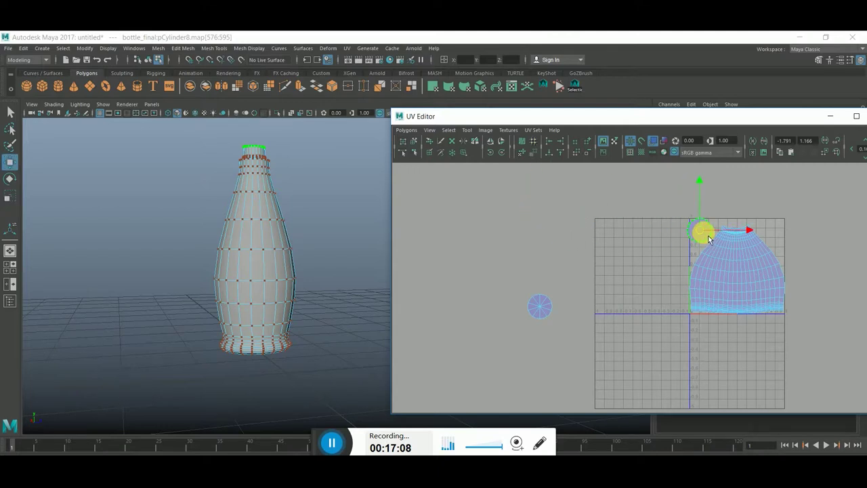
{"action": "mouse_move", "coordinate": [532, 306]}
{"action": "left_mouse_down"}
{"action": "mouse_move", "coordinate": [546, 315]}
{"action": "mouse_move", "coordinate": [788, 235]}
{"action": "left_mouse_up"}
{"action": "left_click", "coordinate": [612, 170]}
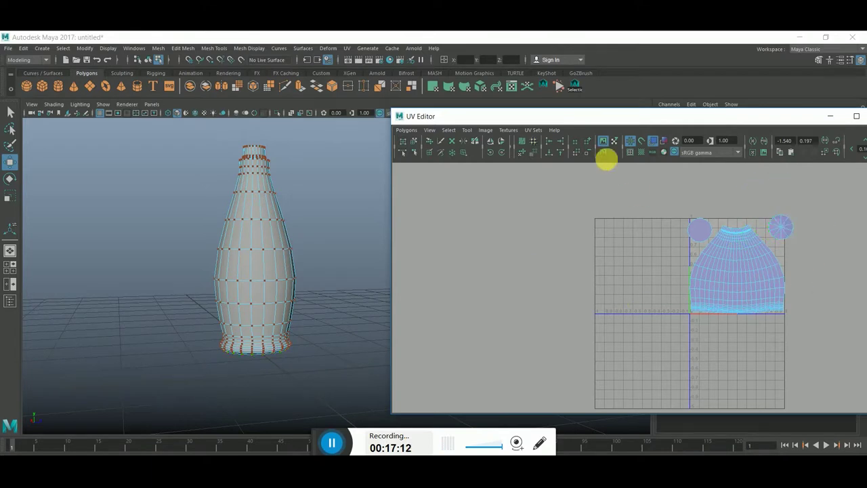
{"action": "left_click", "coordinate": [716, 314]}
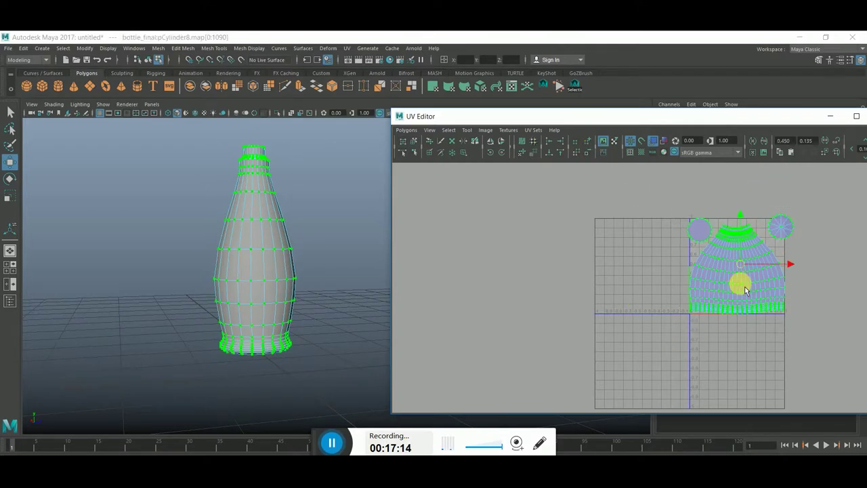
{"action": "right_click_drag", "start_coordinate": [745, 289], "coordinate": [736, 322]}
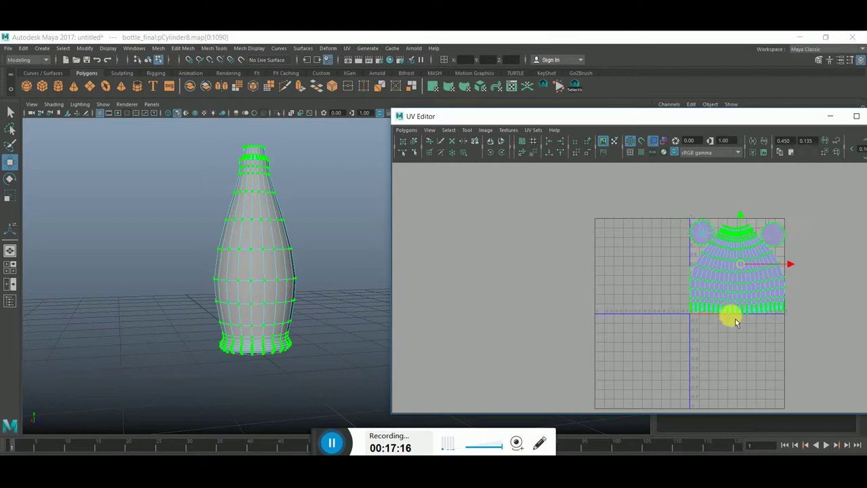
{"action": "left_click", "coordinate": [814, 341]}
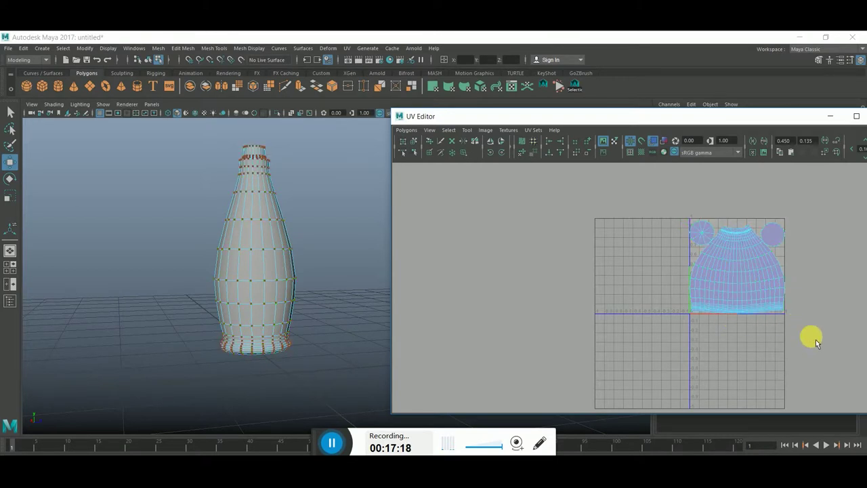
Step: Scale the cap and body shells, then resize the whole UV layout to fit the 0–1 tile
{"action": "scroll", "coordinate": [690, 251], "scroll_direction": "up", "scroll_amount": 3}
{"action": "middle_click_drag", "start_coordinate": [788, 277], "coordinate": [689, 297], "text": "alt"}
{"action": "left_click", "coordinate": [643, 209]}
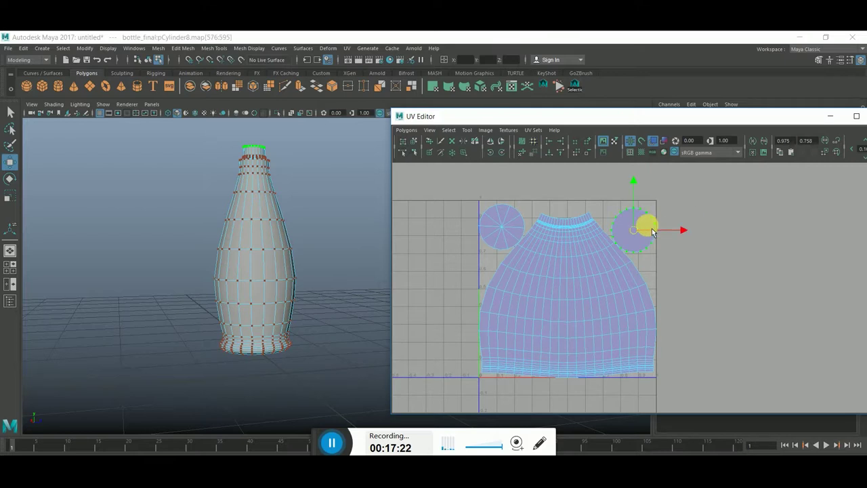
{"action": "key", "text": "r"}
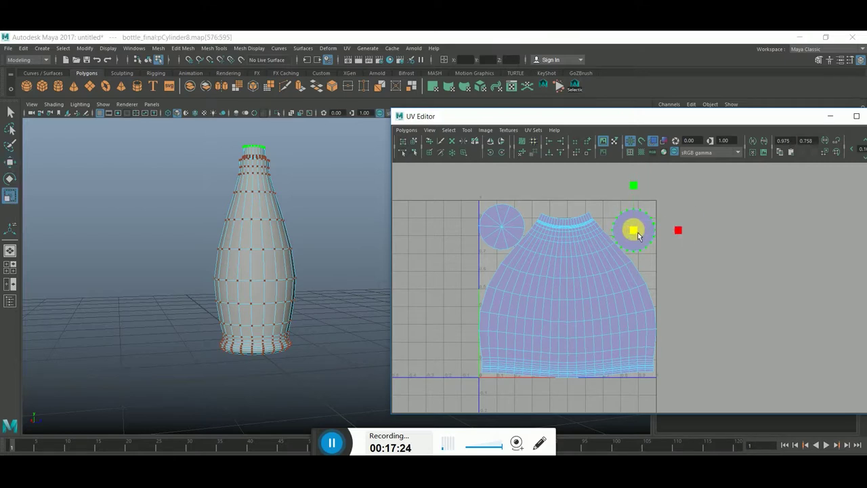
{"action": "left_click", "coordinate": [505, 232]}
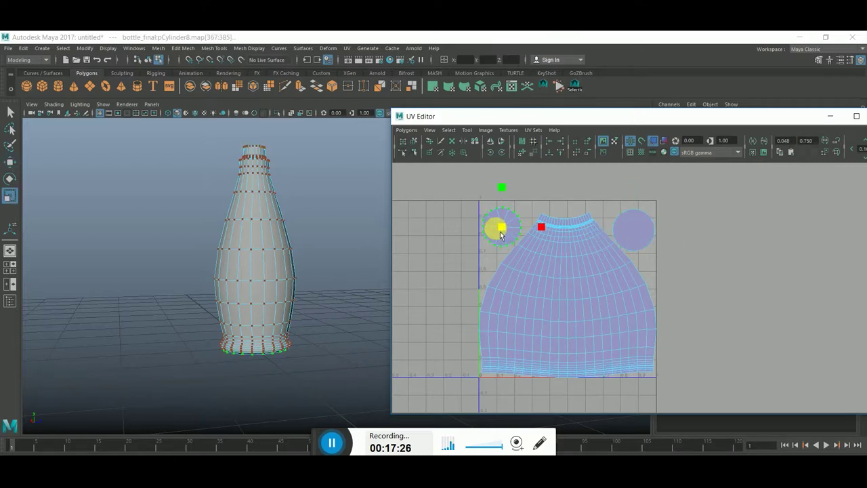
{"action": "left_click", "coordinate": [485, 369]}
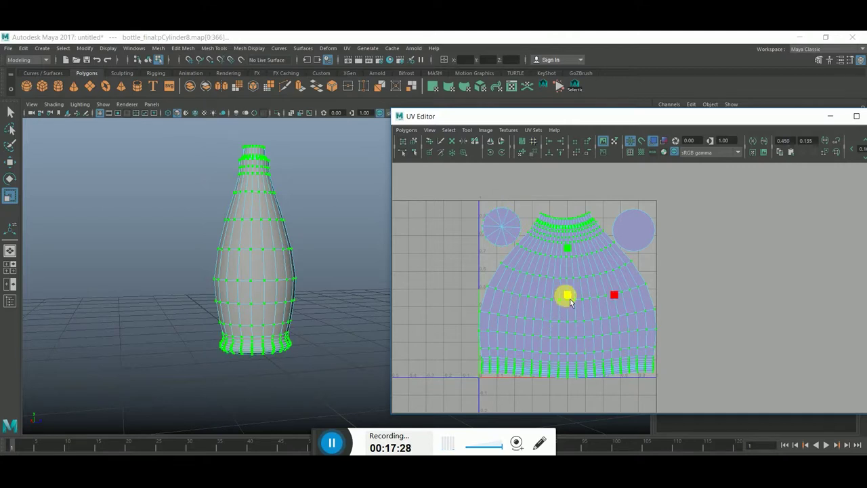
{"action": "left_click_drag", "start_coordinate": [568, 301], "coordinate": [562, 294]}
{"action": "left_click_drag", "start_coordinate": [408, 187], "coordinate": [700, 393]}
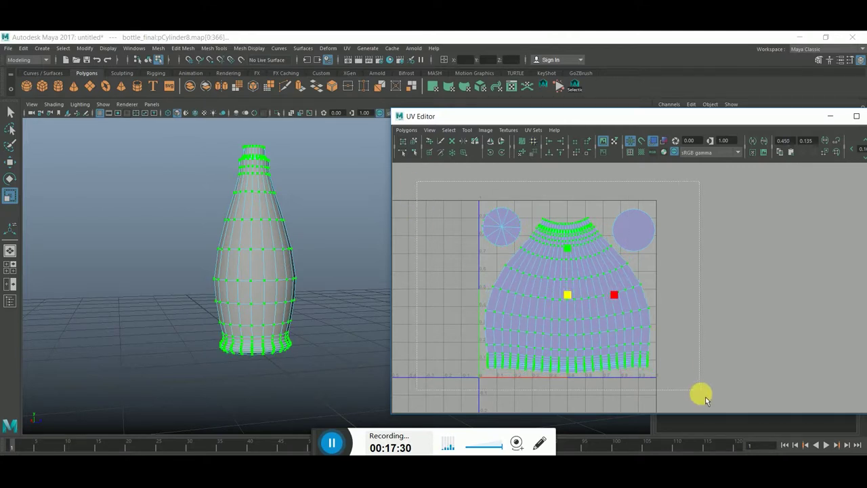
{"action": "left_click_drag", "start_coordinate": [568, 290], "coordinate": [572, 291]}
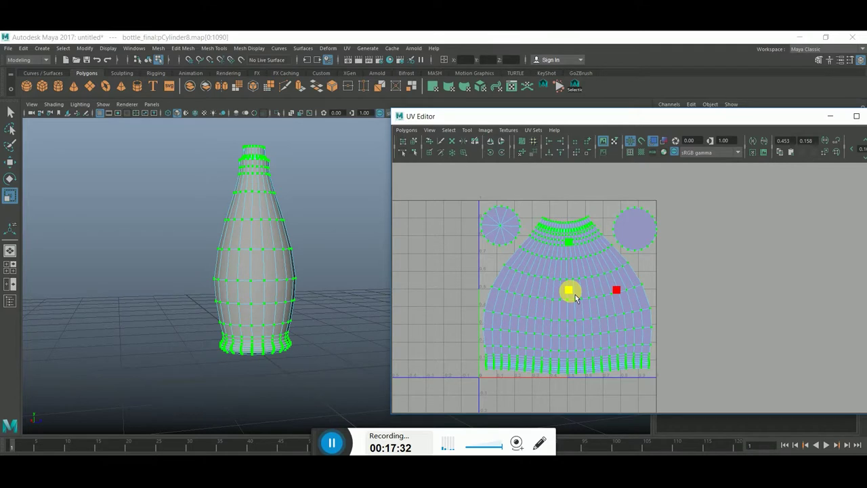
{"action": "left_click", "coordinate": [679, 330]}
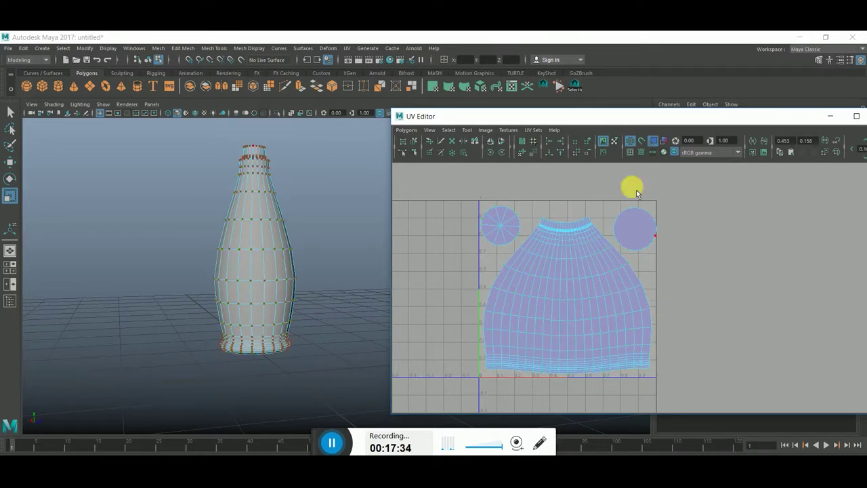
{"action": "mouse_move", "coordinate": [247, 212]}
{"action": "right_mouse_down"}
{"action": "mouse_move", "coordinate": [272, 195]}
{"action": "mouse_move", "coordinate": [291, 199]}
{"action": "right_mouse_up"}
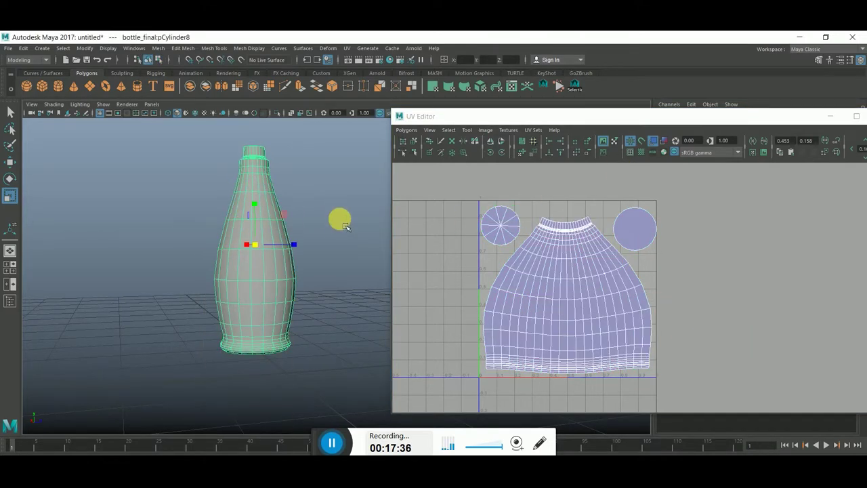
Step: Turn on the checker map and inspect the UVs on the bottle's neck, cap and bottom
{"action": "left_click", "coordinate": [644, 156]}
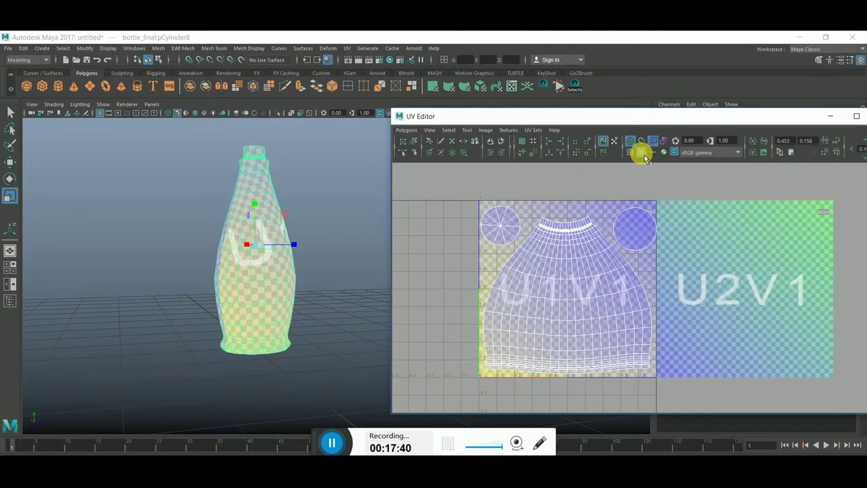
{"action": "right_click_drag", "start_coordinate": [638, 208], "coordinate": [677, 208]}
{"action": "left_click", "coordinate": [632, 211]}
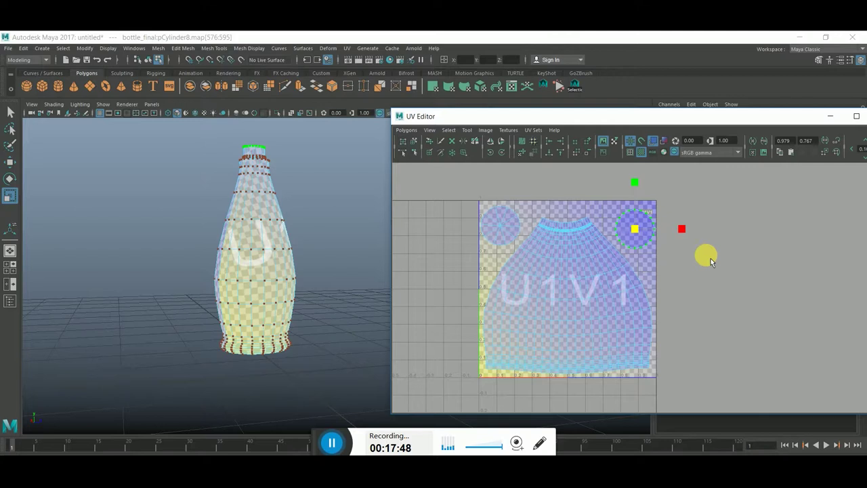
{"action": "scroll", "coordinate": [351, 128], "scroll_direction": "up", "scroll_amount": 2}
{"action": "scroll", "coordinate": [317, 236], "scroll_direction": "up", "scroll_amount": 2}
{"action": "scroll", "coordinate": [325, 280], "scroll_direction": "up", "scroll_amount": 1}
{"action": "scroll", "coordinate": [271, 274], "scroll_direction": "up", "scroll_amount": 2}
{"action": "mouse_move", "coordinate": [270, 274]}
{"action": "left_mouse_down", "text": "alt"}
{"action": "mouse_move", "coordinate": [246, 285]}
{"action": "mouse_move", "coordinate": [296, 294]}
{"action": "mouse_move", "coordinate": [327, 286]}
{"action": "mouse_move", "coordinate": [250, 300]}
{"action": "mouse_move", "coordinate": [309, 296]}
{"action": "mouse_move", "coordinate": [300, 310]}
{"action": "left_mouse_up", "text": "alt"}
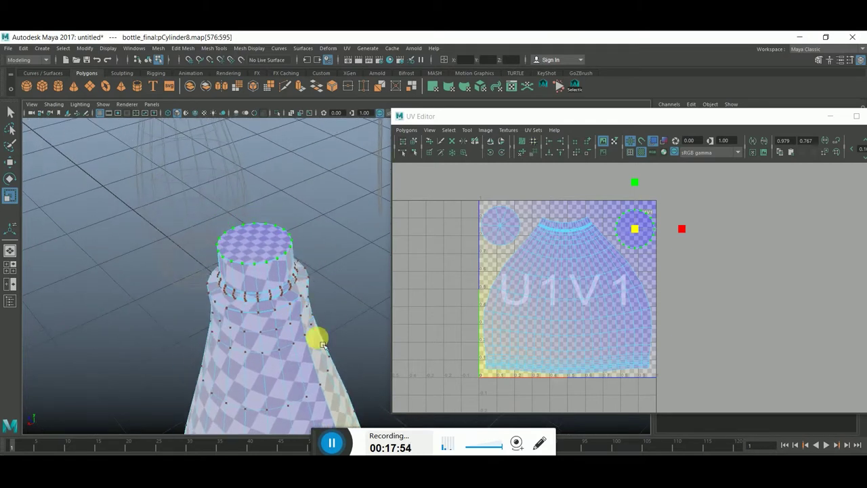
{"action": "scroll", "coordinate": [319, 347], "scroll_direction": "up", "scroll_amount": 3}
{"action": "scroll", "coordinate": [318, 347], "scroll_direction": "down", "scroll_amount": 2}
{"action": "left_click_drag", "start_coordinate": [318, 346], "coordinate": [290, 267], "text": "alt"}
{"action": "scroll", "coordinate": [283, 330], "scroll_direction": "up", "scroll_amount": 3}
{"action": "mouse_move", "coordinate": [283, 330]}
{"action": "left_mouse_down", "text": "alt"}
{"action": "mouse_move", "coordinate": [339, 300]}
{"action": "mouse_move", "coordinate": [329, 329]}
{"action": "mouse_move", "coordinate": [319, 310]}
{"action": "mouse_move", "coordinate": [309, 324]}
{"action": "mouse_move", "coordinate": [293, 309]}
{"action": "mouse_move", "coordinate": [272, 213]}
{"action": "left_mouse_up", "text": "alt"}
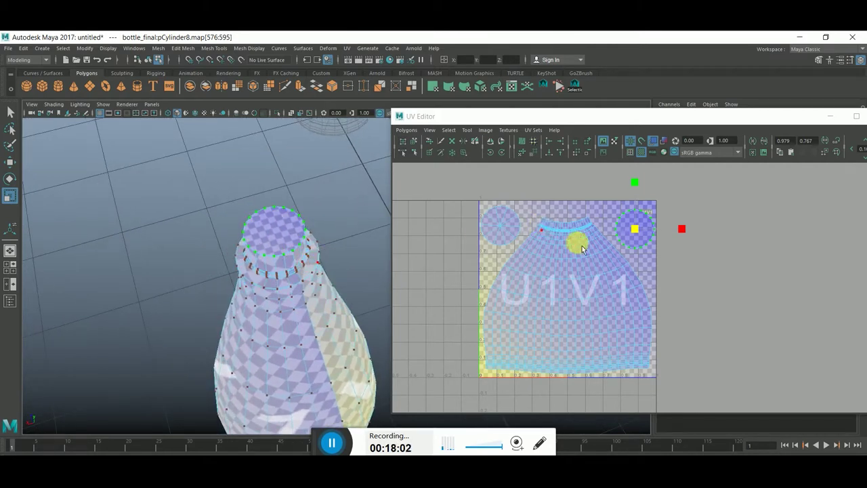
Step: Shrink the top-right cap UV circle and fine-tune the left circular shell's size
{"action": "left_click_drag", "start_coordinate": [635, 242], "coordinate": [623, 233]}
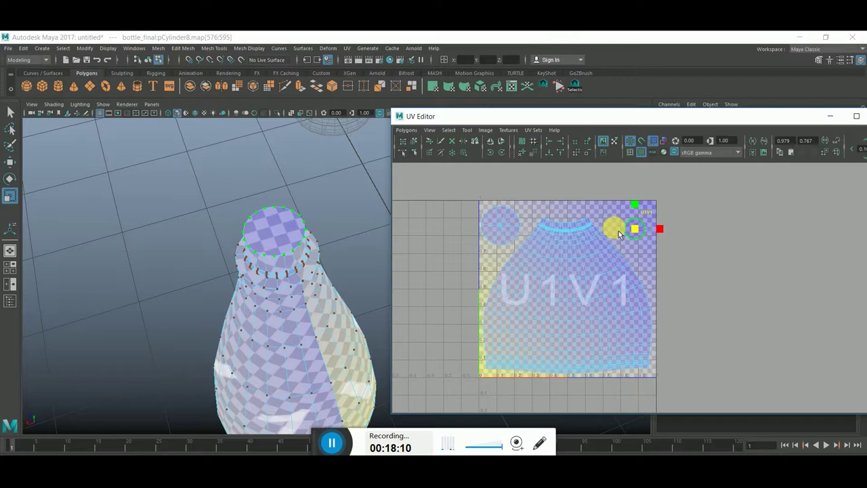
{"action": "mouse_move", "coordinate": [305, 315]}
{"action": "left_mouse_down", "text": "alt"}
{"action": "mouse_move", "coordinate": [271, 251]}
{"action": "mouse_move", "coordinate": [308, 257]}
{"action": "left_mouse_up", "text": "alt"}
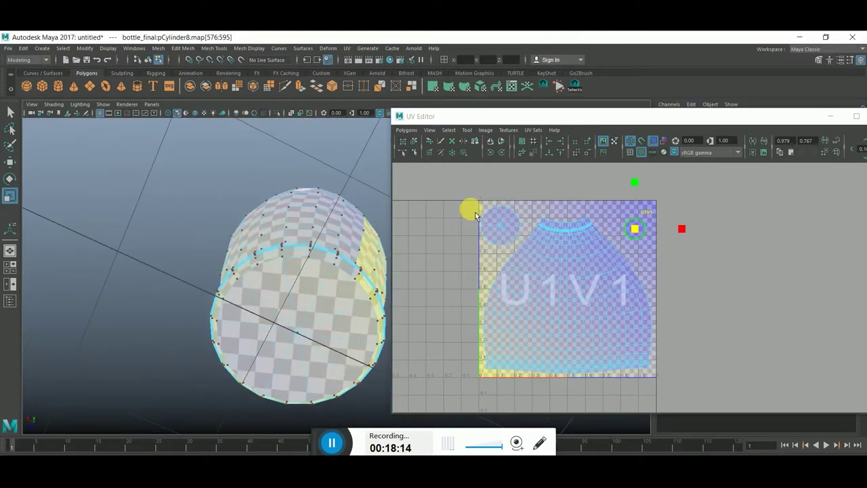
{"action": "left_click", "coordinate": [507, 226]}
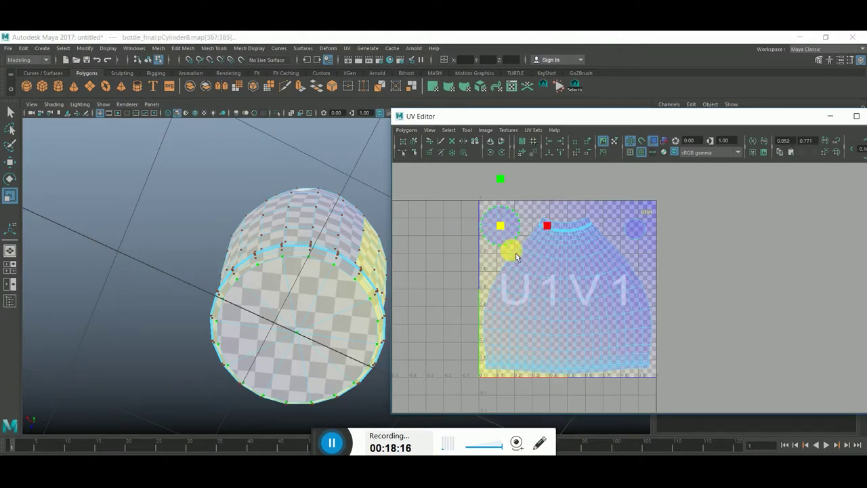
{"action": "left_click", "coordinate": [502, 233]}
{"action": "left_click_drag", "start_coordinate": [503, 233], "coordinate": [511, 235]}
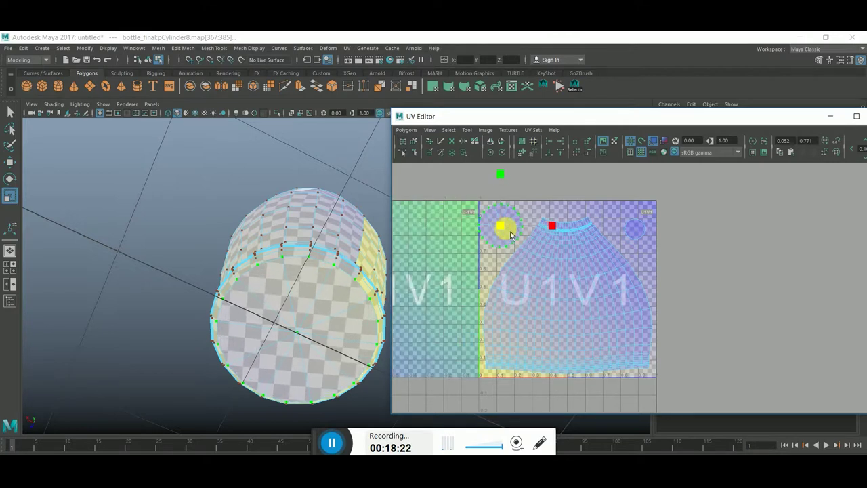
{"action": "left_click_drag", "start_coordinate": [512, 235], "coordinate": [511, 235]}
Step: Return the bottle to object mode, review it, and turn the checker map off
{"action": "key", "text": "w"}
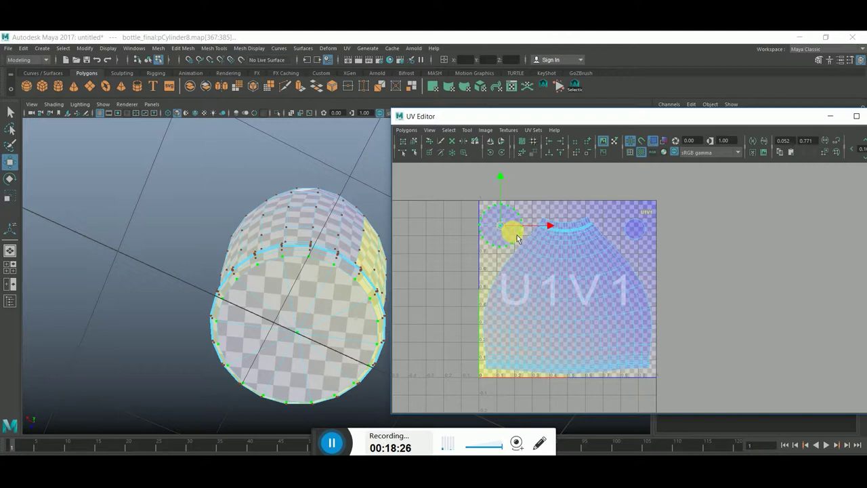
{"action": "mouse_move", "coordinate": [332, 258]}
{"action": "left_mouse_down", "text": "alt"}
{"action": "mouse_move", "coordinate": [276, 297]}
{"action": "mouse_move", "coordinate": [300, 330]}
{"action": "left_mouse_up", "text": "alt"}
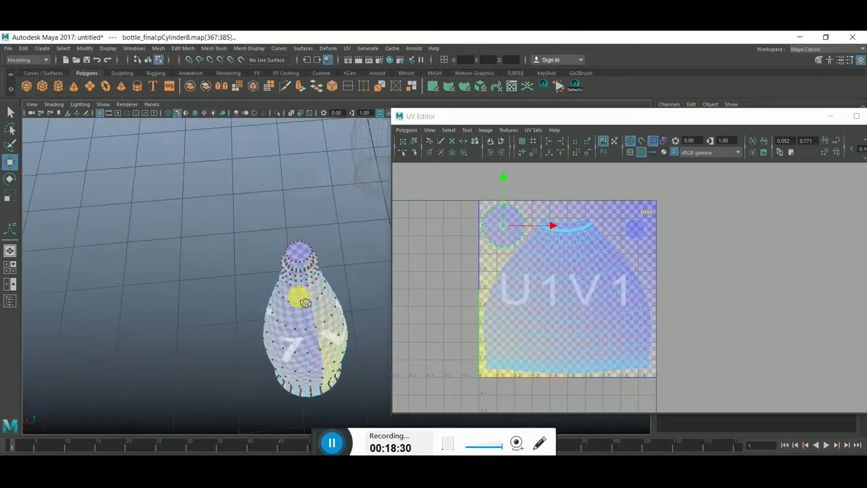
{"action": "right_click_drag", "start_coordinate": [300, 330], "coordinate": [333, 236]}
{"action": "mouse_move", "coordinate": [323, 296]}
{"action": "left_mouse_down", "text": "alt"}
{"action": "mouse_move", "coordinate": [362, 294]}
{"action": "mouse_move", "coordinate": [304, 253]}
{"action": "left_mouse_up", "text": "alt"}
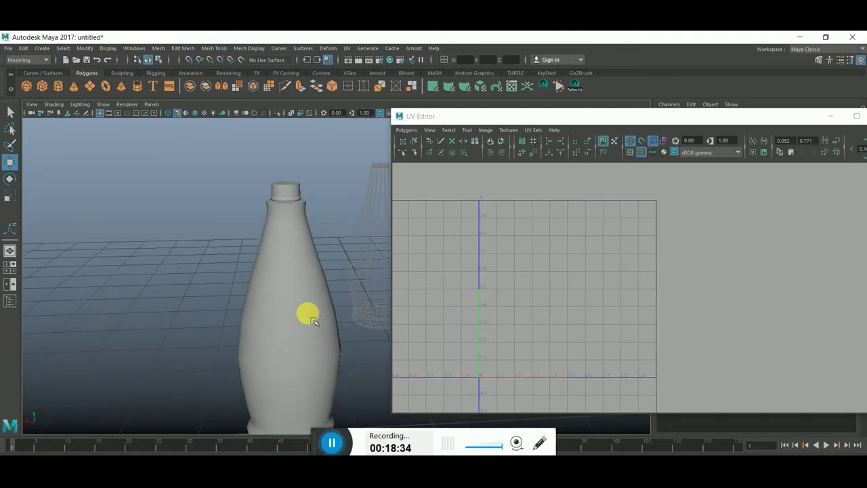
{"action": "left_click", "coordinate": [306, 312]}
{"action": "mouse_move", "coordinate": [346, 337]}
{"action": "left_mouse_down", "text": "alt"}
{"action": "mouse_move", "coordinate": [290, 286]}
{"action": "mouse_move", "coordinate": [337, 314]}
{"action": "left_mouse_up", "text": "alt"}
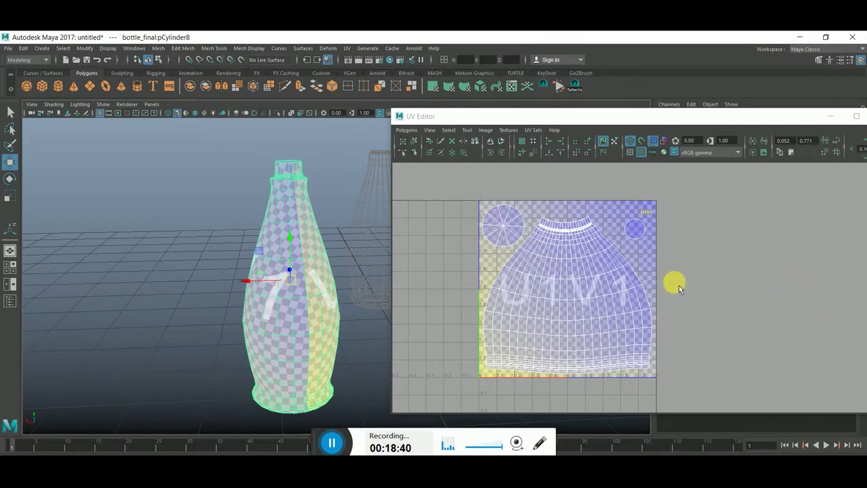
{"action": "left_click", "coordinate": [644, 154]}
{"action": "left_click", "coordinate": [407, 129]}
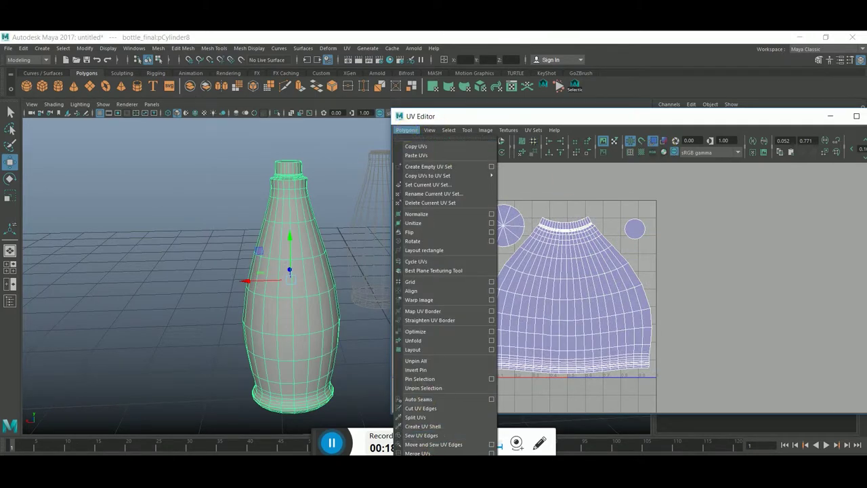
Step: Set the UV snapshot file to bottle_UV in D:\Creative Mind 2017\PackShot
{"action": "left_click", "coordinate": [426, 452]}
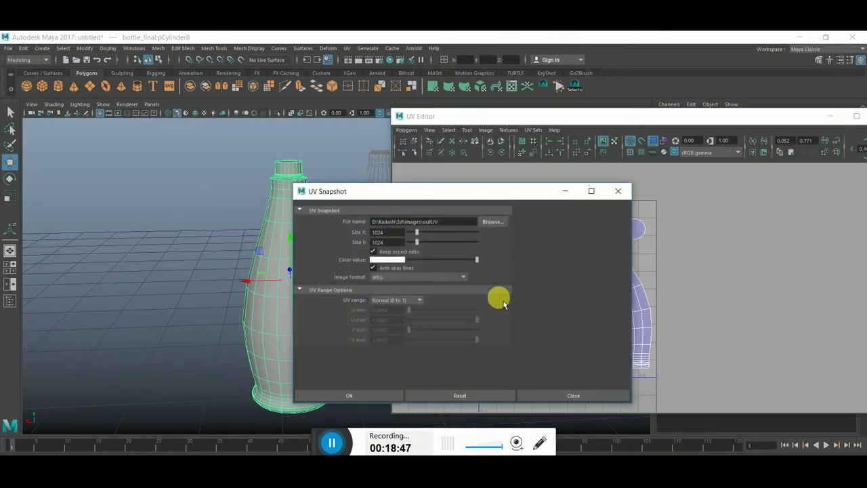
{"action": "left_click", "coordinate": [504, 223]}
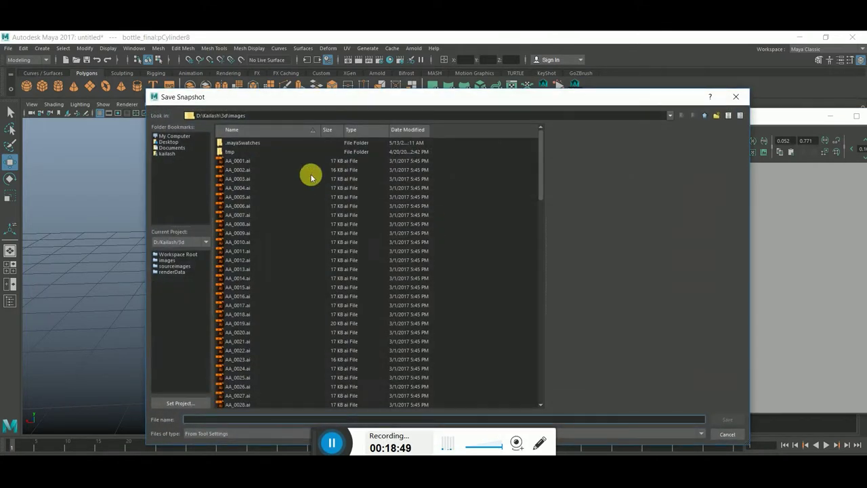
{"action": "left_click", "coordinate": [174, 136]}
{"action": "double_click", "coordinate": [224, 152]}
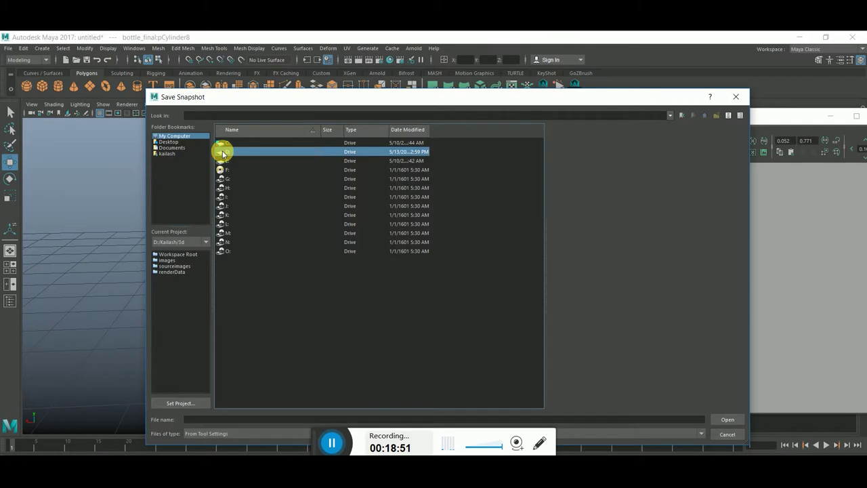
{"action": "left_click", "coordinate": [244, 214]}
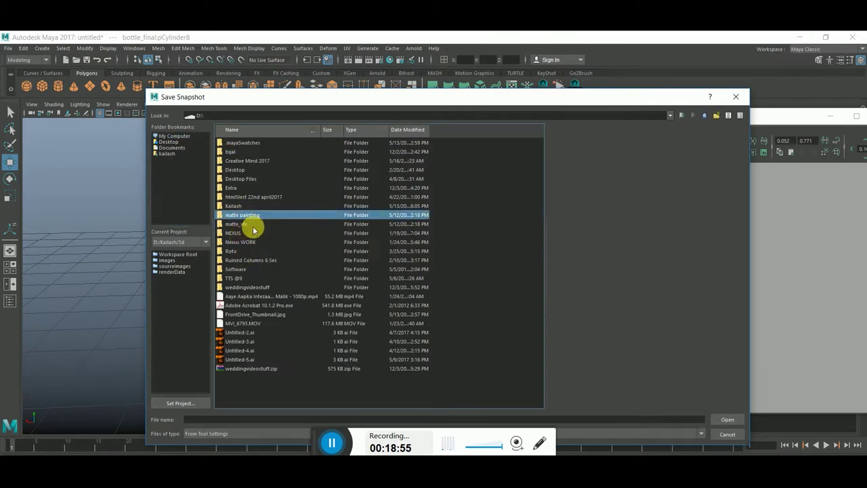
{"action": "key", "text": "c"}
{"action": "double_click", "coordinate": [258, 163]}
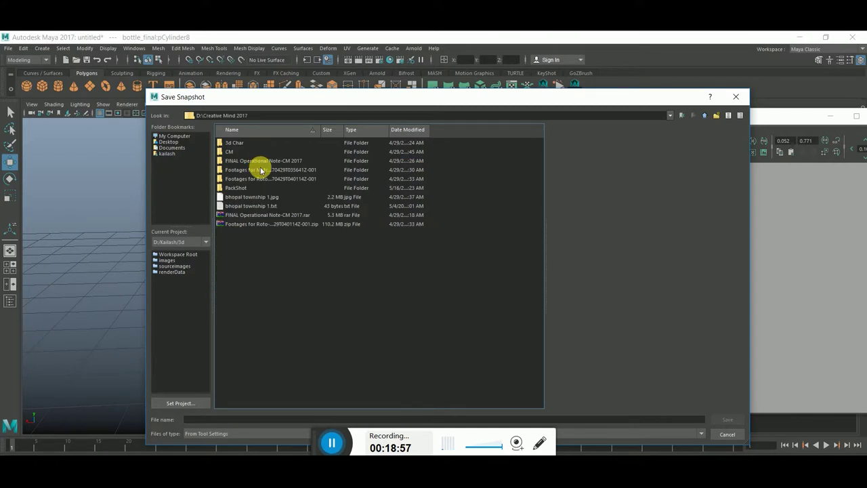
{"action": "double_click", "coordinate": [237, 187]}
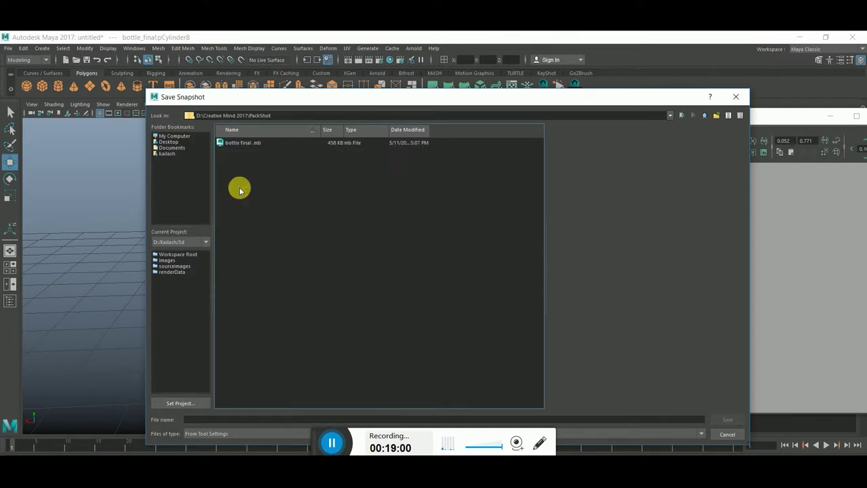
{"action": "left_click", "coordinate": [240, 142]}
{"action": "left_click_drag", "start_coordinate": [202, 420], "coordinate": [230, 422]}
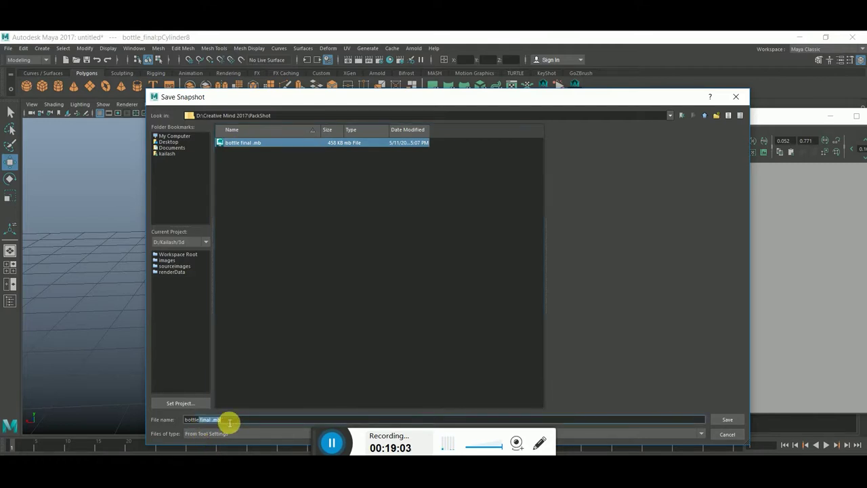
{"action": "key", "text": "BackSpace"}
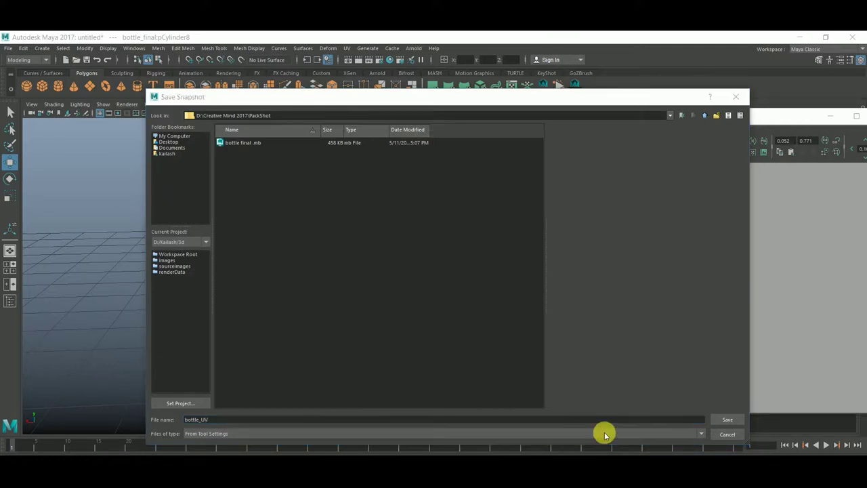
{"action": "left_click", "coordinate": [730, 419]}
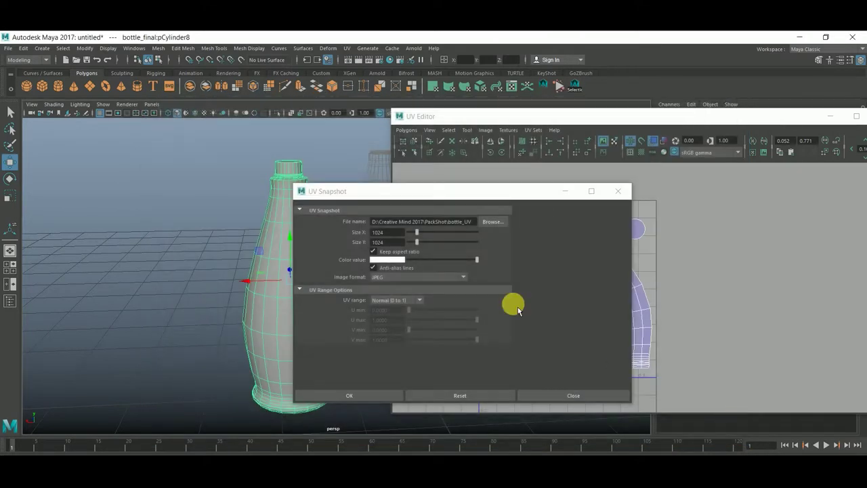
Step: Set the snapshot size to 1500×1500 as JPEG and export it
{"action": "double_click", "coordinate": [397, 233]}
{"action": "type", "text": "1500"}
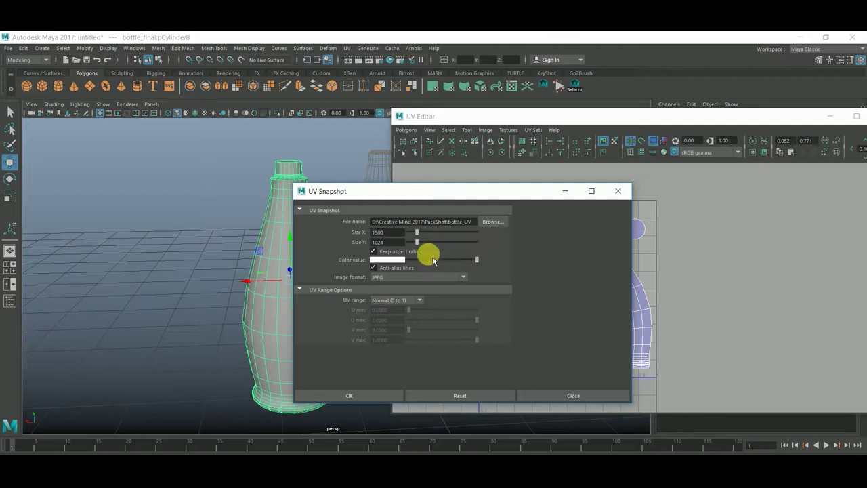
{"action": "left_click", "coordinate": [396, 243]}
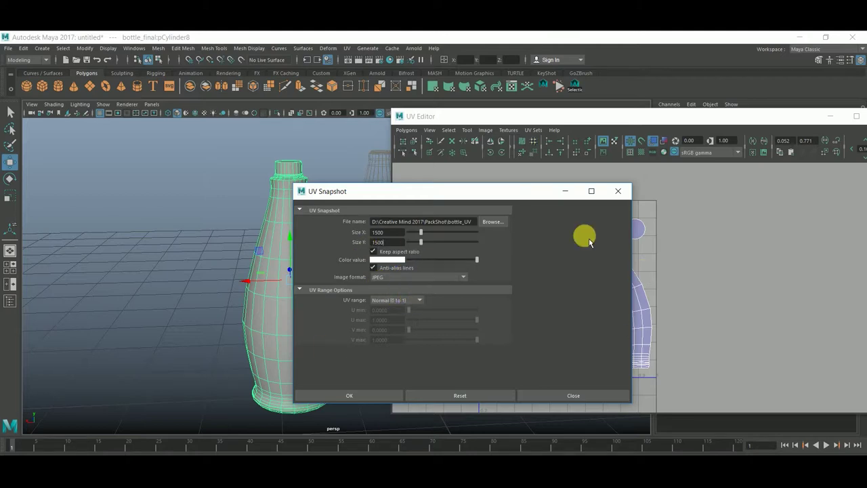
{"action": "left_click_drag", "start_coordinate": [504, 197], "coordinate": [291, 171]}
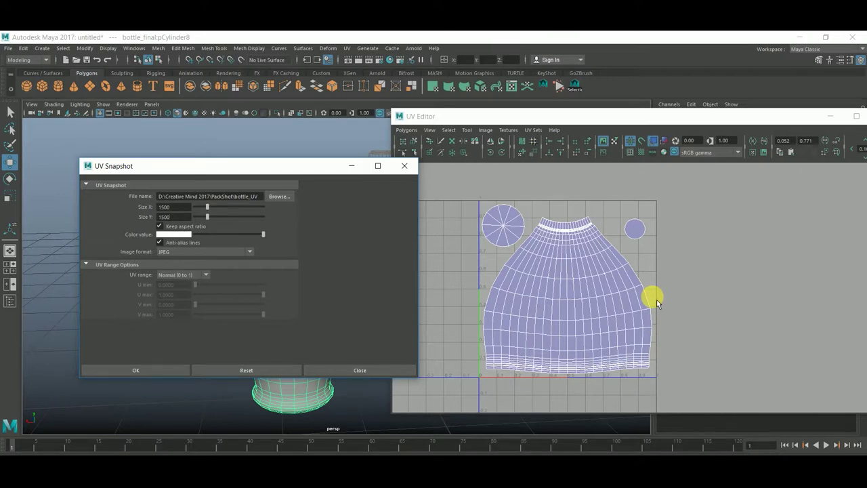
{"action": "left_click", "coordinate": [178, 374]}
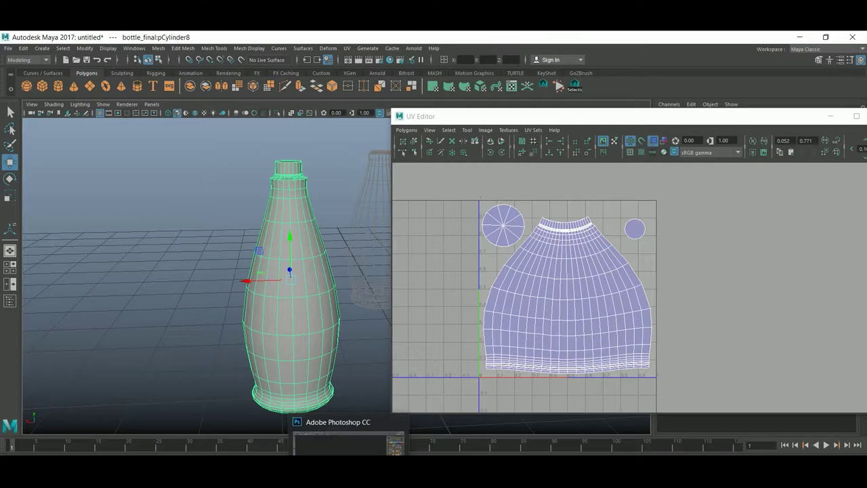
Step: Open bottle_UV.jpg from D:\Creative Mind 2017\PackShot in Photoshop and zoom to view it
{"action": "left_click", "coordinate": [349, 443]}
{"action": "left_click", "coordinate": [186, 160]}
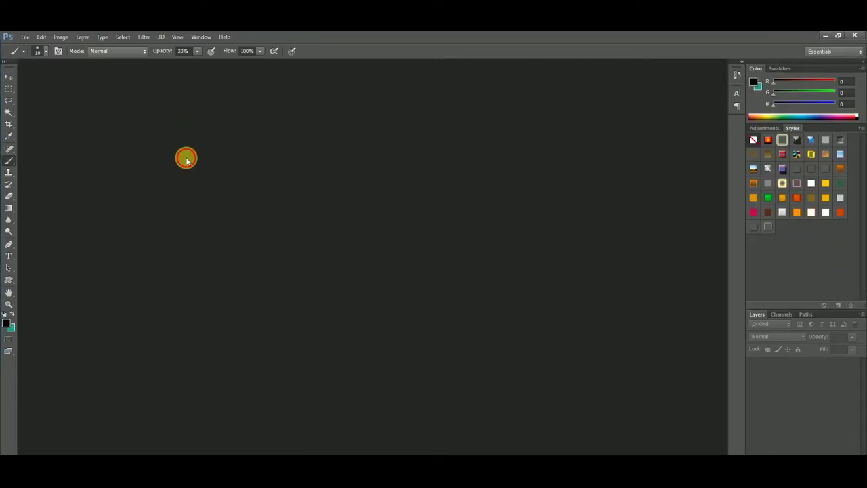
{"action": "double_click", "coordinate": [187, 160]}
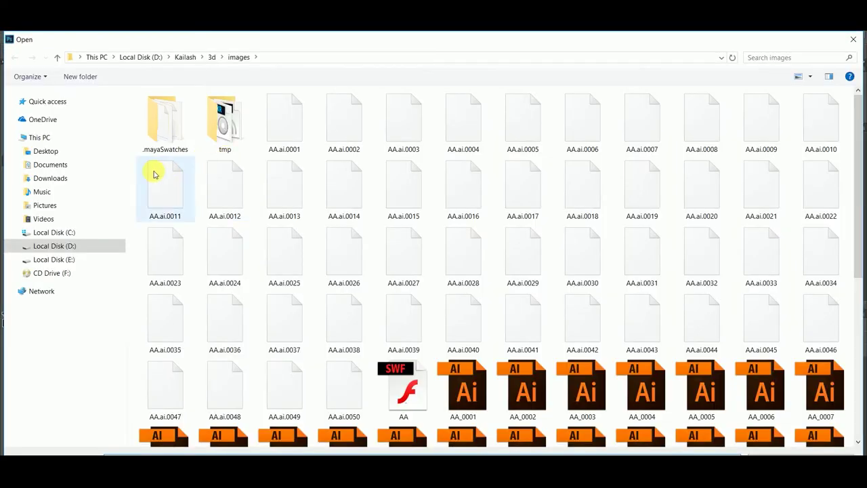
{"action": "left_click", "coordinate": [76, 248]}
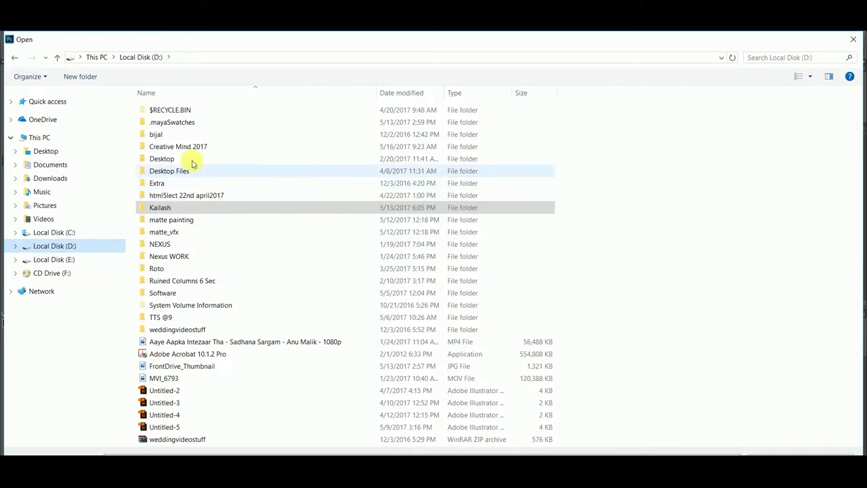
{"action": "double_click", "coordinate": [163, 207]}
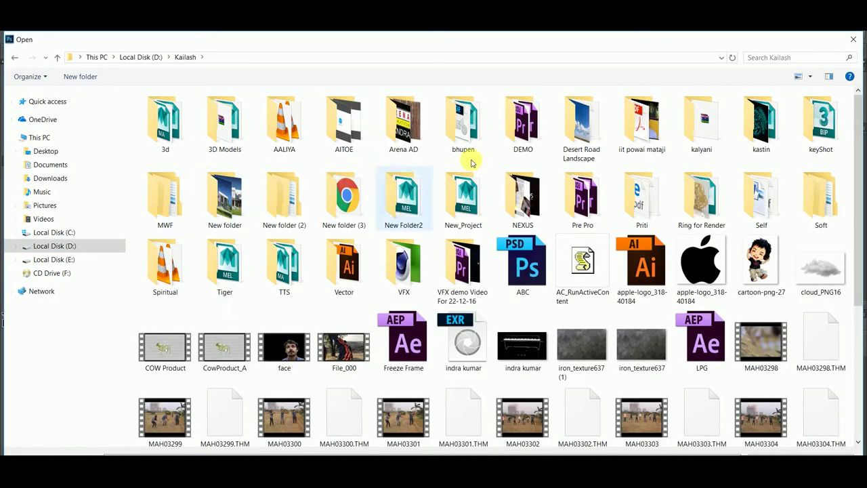
{"action": "left_click", "coordinate": [145, 57]}
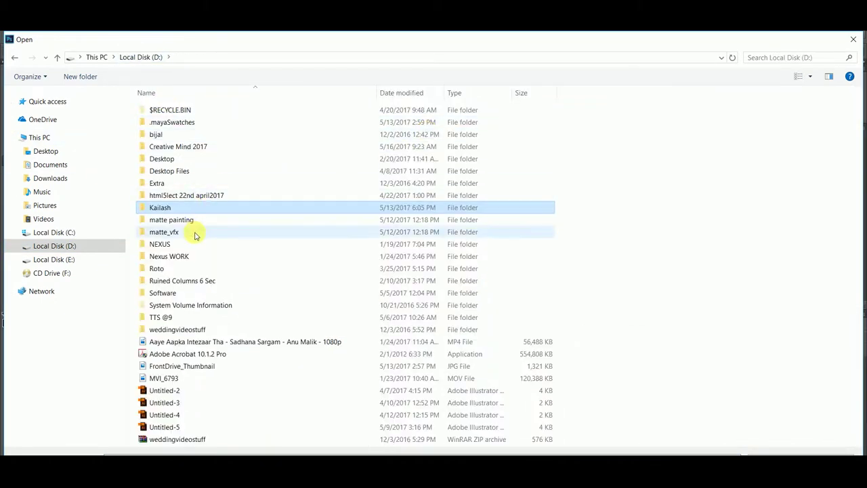
{"action": "double_click", "coordinate": [178, 146]}
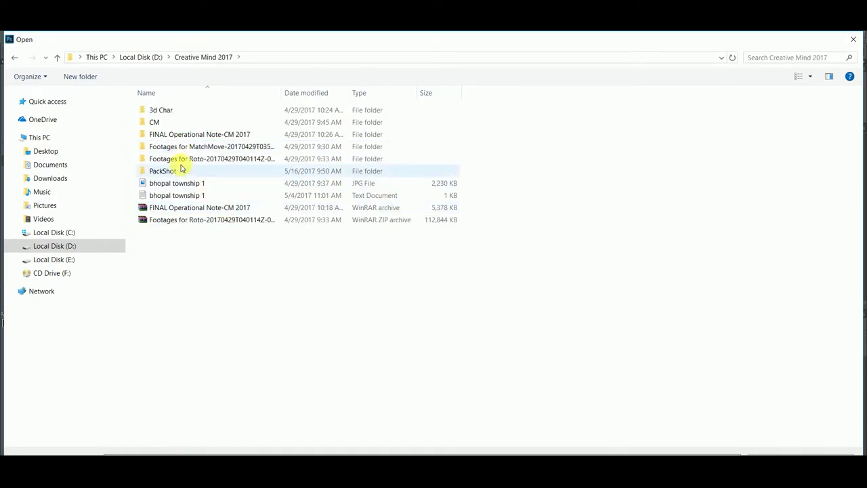
{"action": "double_click", "coordinate": [182, 170]}
{"action": "double_click", "coordinate": [229, 116]}
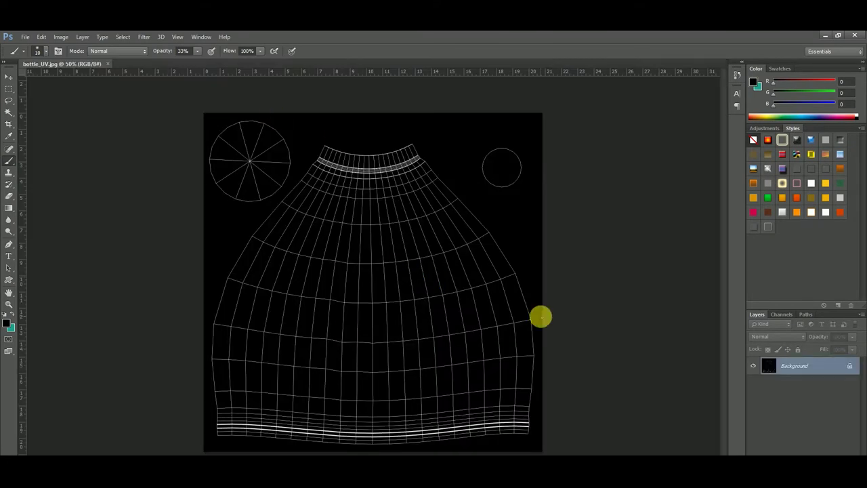
{"action": "left_click", "coordinate": [7, 80]}
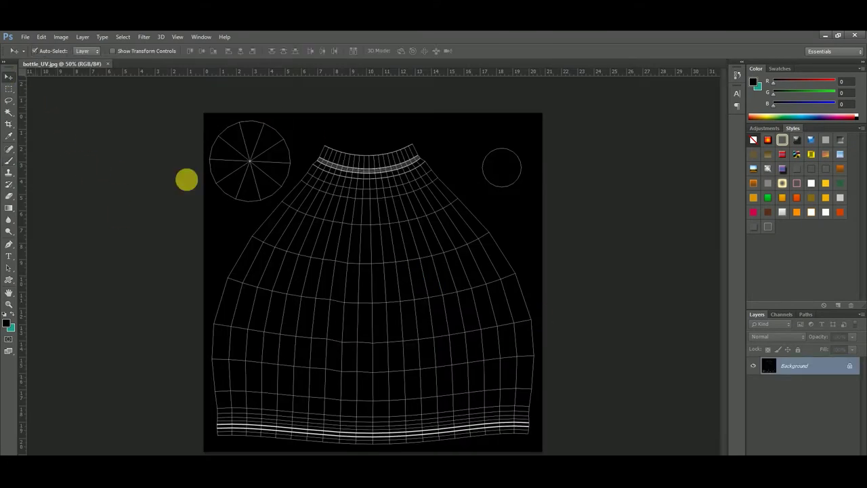
{"action": "key", "text": "ctrl+plus"}
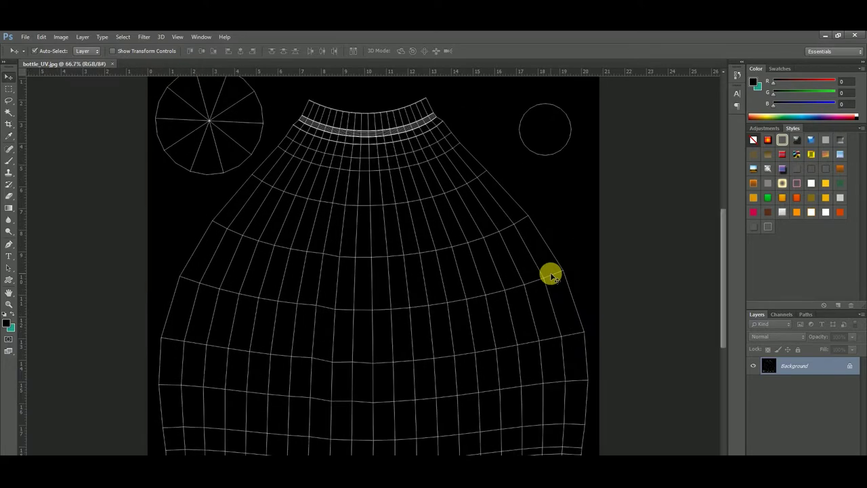
{"action": "key", "text": "ctrl+minus"}
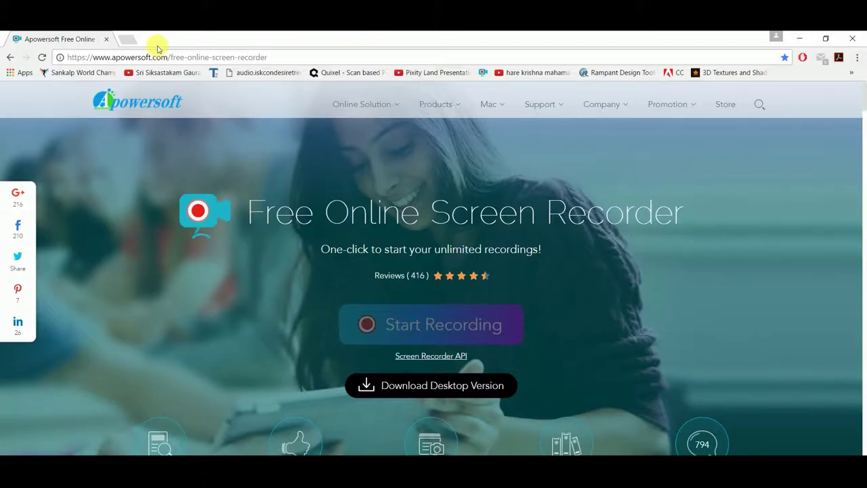
Step: Search Google Images for 'Texture' in a new tab and browse the results
{"action": "left_click", "coordinate": [129, 40]}
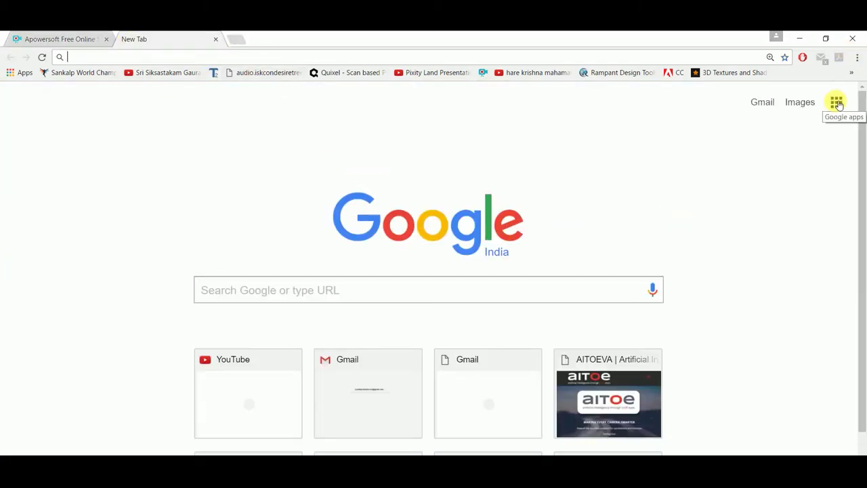
{"action": "left_click", "coordinate": [801, 103]}
{"action": "type", "text": "Texture"}
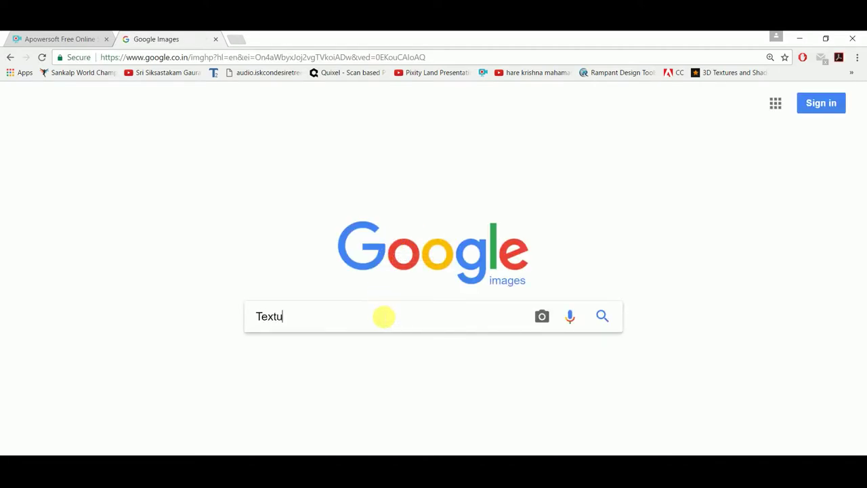
{"action": "key", "text": "Return"}
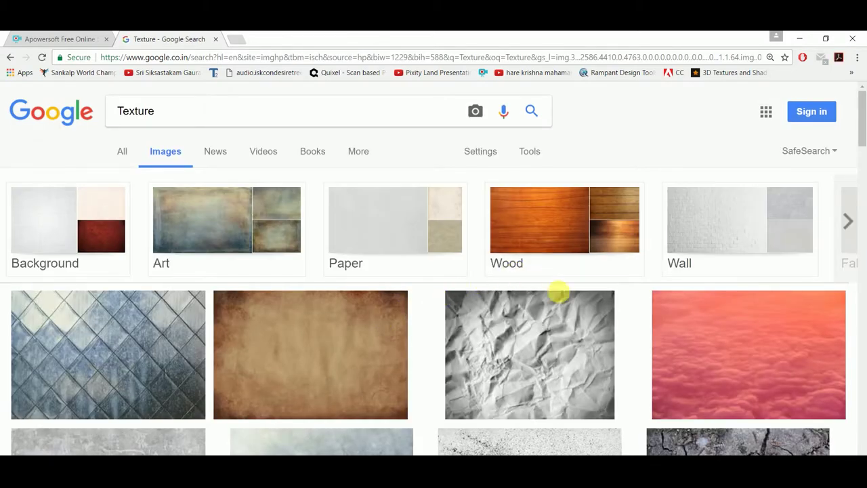
{"action": "scroll", "coordinate": [594, 344], "scroll_direction": "down", "scroll_amount": 3}
{"action": "scroll", "coordinate": [593, 346], "scroll_direction": "down", "scroll_amount": 5}
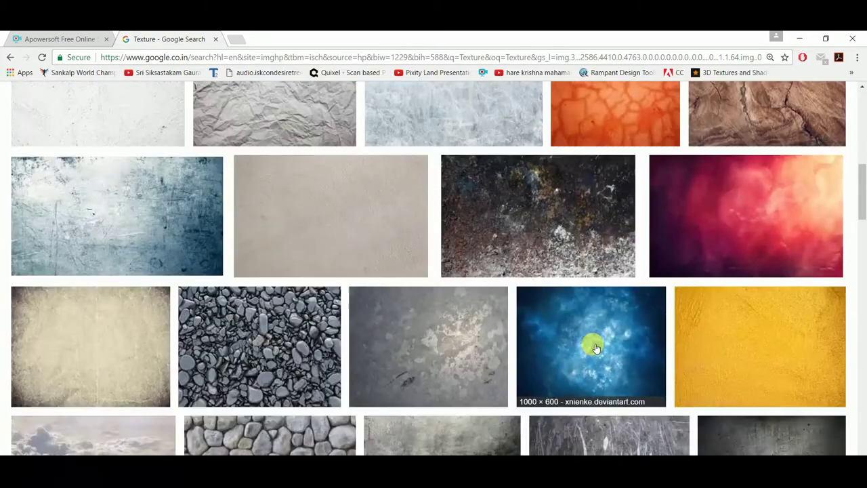
{"action": "scroll", "coordinate": [594, 346], "scroll_direction": "down", "scroll_amount": 3}
{"action": "scroll", "coordinate": [594, 347], "scroll_direction": "down", "scroll_amount": 5}
{"action": "scroll", "coordinate": [593, 347], "scroll_direction": "up", "scroll_amount": 5}
{"action": "scroll", "coordinate": [594, 346], "scroll_direction": "up", "scroll_amount": 10}
{"action": "scroll", "coordinate": [594, 347], "scroll_direction": "up", "scroll_amount": 10}
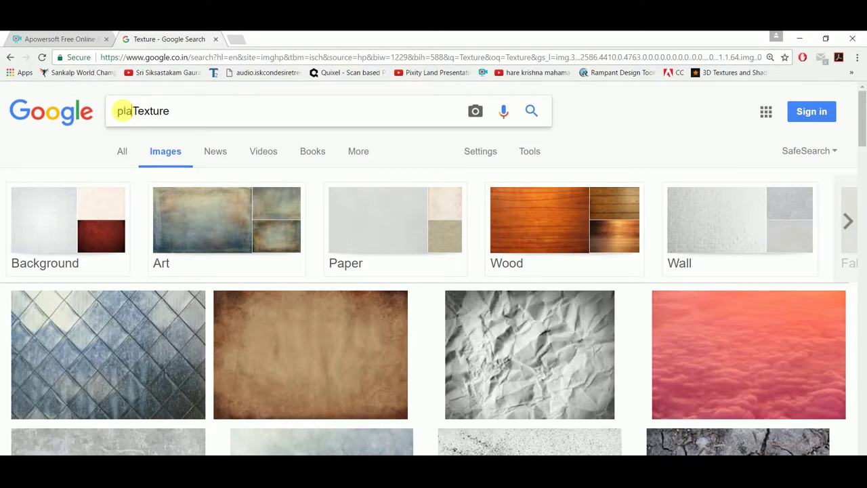
Step: Search for 'plastic Texture' and scroll through the image results
{"action": "key", "text": "Return"}
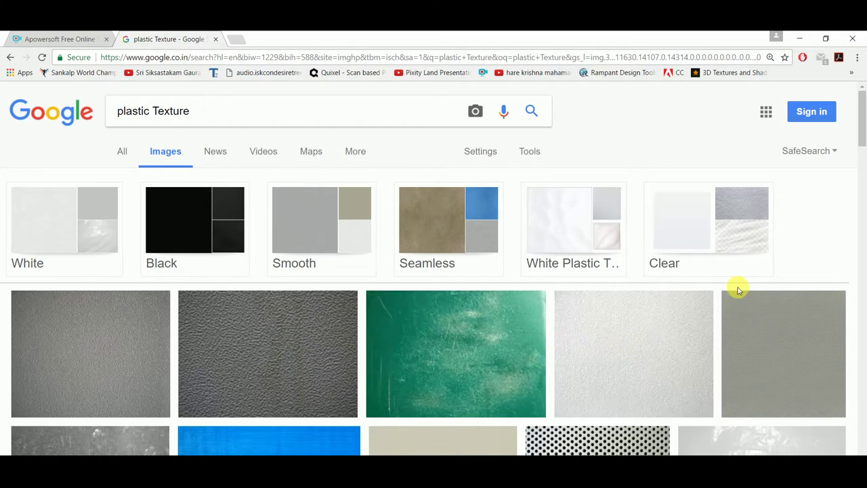
{"action": "mouse_move", "coordinate": [782, 352]}
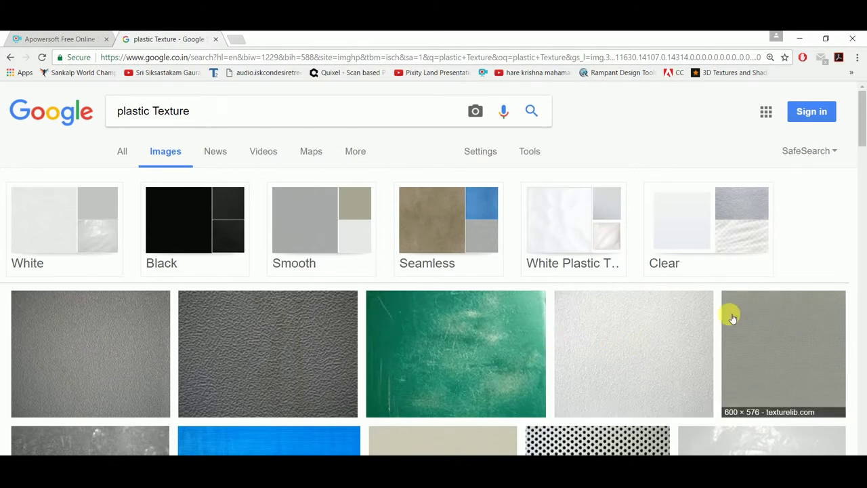
{"action": "scroll", "coordinate": [731, 319], "scroll_direction": "down", "scroll_amount": 3}
{"action": "scroll", "coordinate": [732, 318], "scroll_direction": "down", "scroll_amount": 3}
{"action": "scroll", "coordinate": [731, 319], "scroll_direction": "down", "scroll_amount": 3}
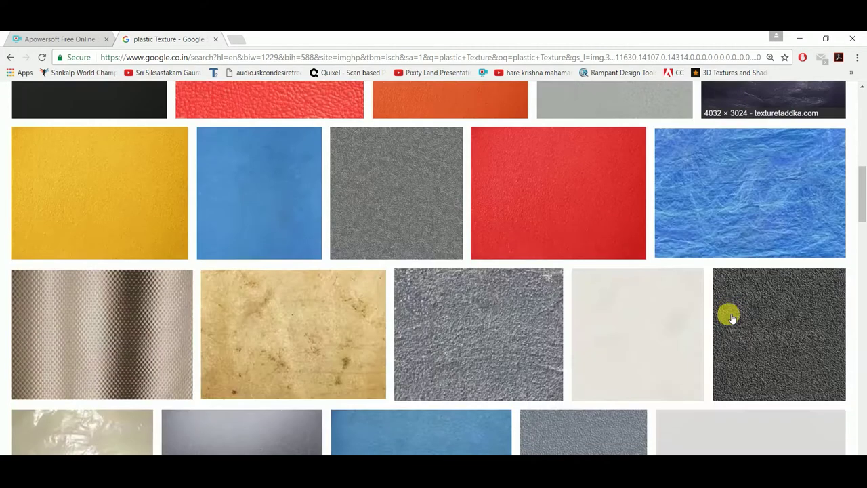
{"action": "scroll", "coordinate": [730, 319], "scroll_direction": "down", "scroll_amount": 3}
{"action": "scroll", "coordinate": [730, 318], "scroll_direction": "down", "scroll_amount": 3}
{"action": "scroll", "coordinate": [727, 317], "scroll_direction": "down", "scroll_amount": 3}
{"action": "scroll", "coordinate": [727, 317], "scroll_direction": "down", "scroll_amount": 3}
{"action": "scroll", "coordinate": [727, 317], "scroll_direction": "down", "scroll_amount": 2}
{"action": "scroll", "coordinate": [728, 314], "scroll_direction": "up", "scroll_amount": 3}
{"action": "scroll", "coordinate": [725, 313], "scroll_direction": "up", "scroll_amount": 3}
{"action": "scroll", "coordinate": [725, 314], "scroll_direction": "up", "scroll_amount": 3}
{"action": "scroll", "coordinate": [729, 315], "scroll_direction": "up", "scroll_amount": 2}
{"action": "double_click", "coordinate": [134, 111]}
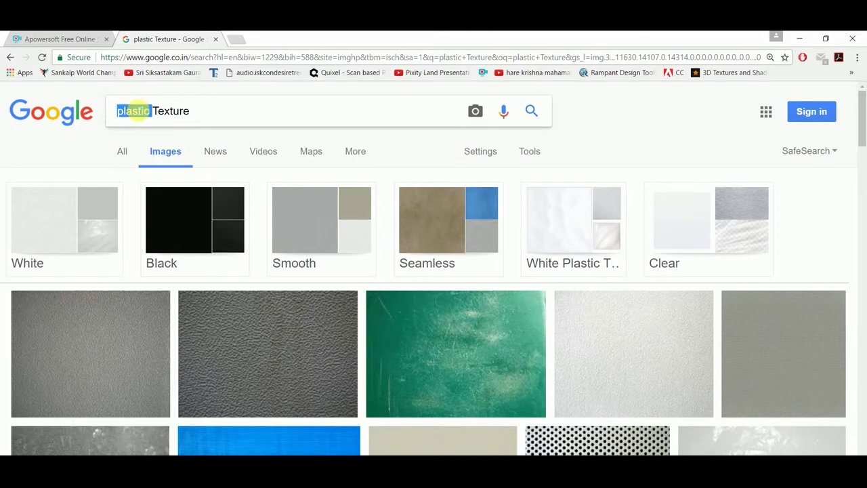
Step: Refine the query to 'pattern Texture', then 'glass pattern Texture', and browse the results
{"action": "type", "text": "p"}
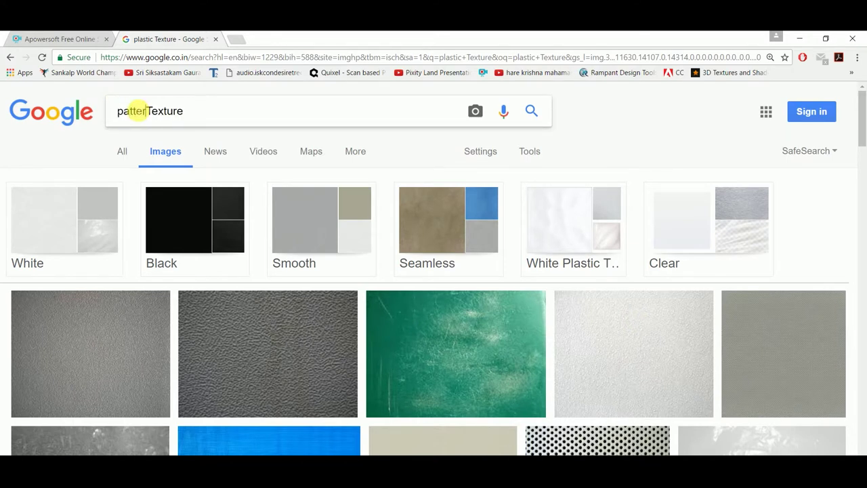
{"action": "type", "text": "n"}
{"action": "key", "text": "Return"}
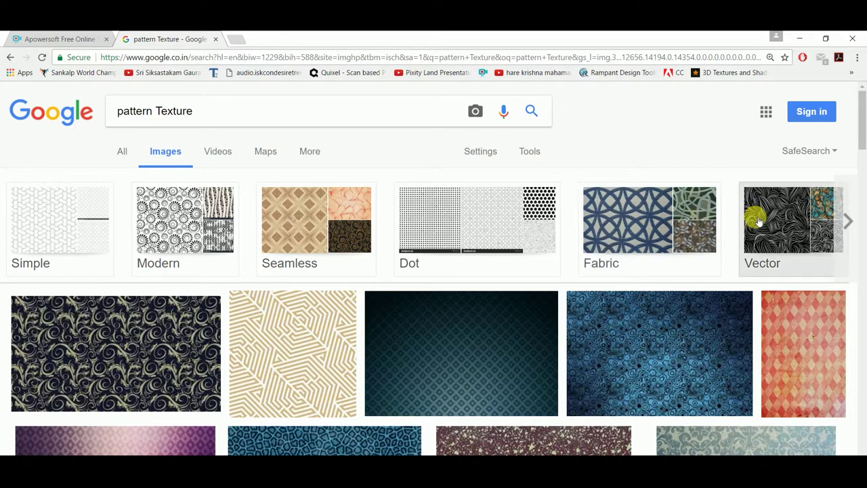
{"action": "left_click", "coordinate": [121, 112]}
{"action": "type", "text": "glass"}
{"action": "key", "text": "Return"}
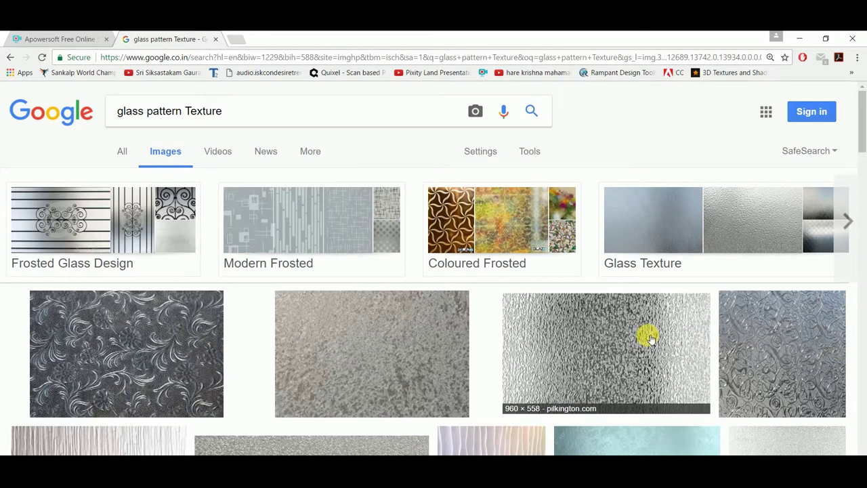
{"action": "scroll", "coordinate": [648, 338], "scroll_direction": "down", "scroll_amount": 2}
{"action": "scroll", "coordinate": [648, 337], "scroll_direction": "down", "scroll_amount": 2}
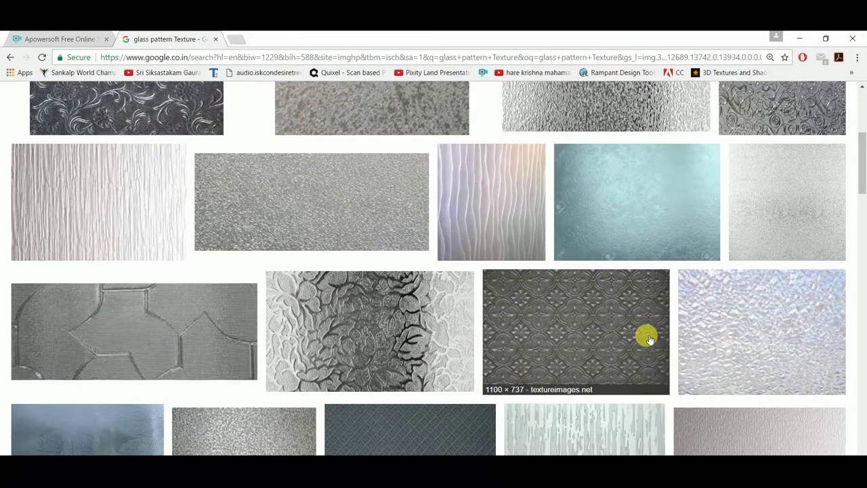
{"action": "scroll", "coordinate": [648, 338], "scroll_direction": "down", "scroll_amount": 3}
{"action": "scroll", "coordinate": [648, 338], "scroll_direction": "down", "scroll_amount": 3}
{"action": "scroll", "coordinate": [648, 339], "scroll_direction": "down", "scroll_amount": 1}
{"action": "scroll", "coordinate": [648, 339], "scroll_direction": "down", "scroll_amount": 2}
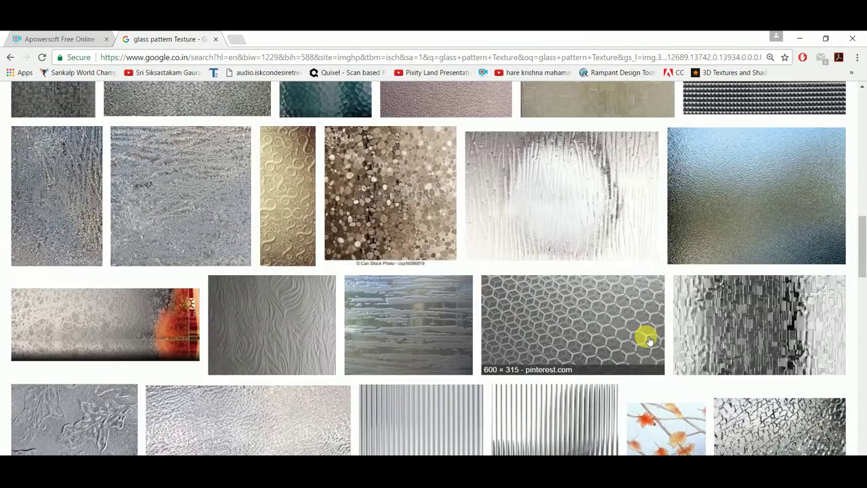
{"action": "scroll", "coordinate": [646, 338], "scroll_direction": "up", "scroll_amount": 8}
{"action": "scroll", "coordinate": [639, 339], "scroll_direction": "up", "scroll_amount": 5}
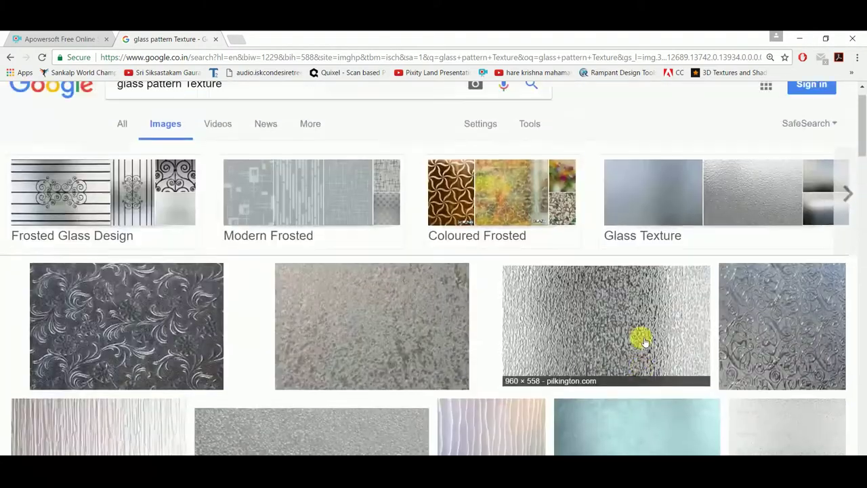
Step: Filter the results to Large images only and scroll through them
{"action": "left_click", "coordinate": [531, 151]}
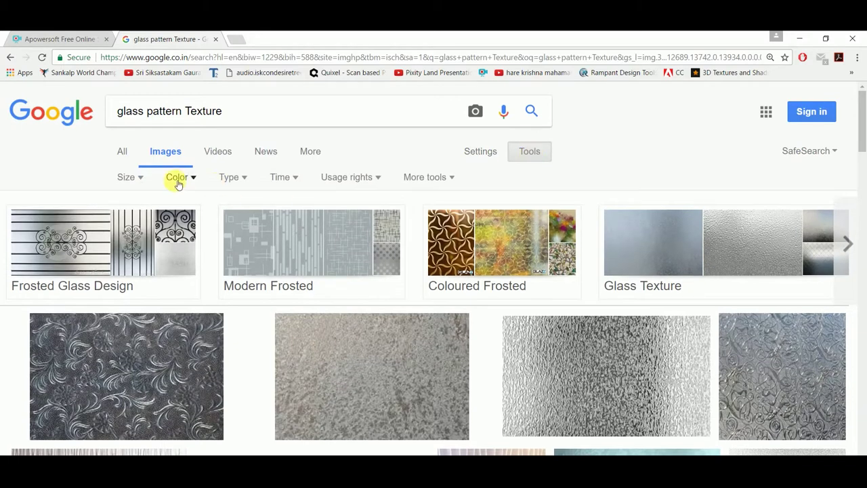
{"action": "left_click", "coordinate": [140, 179]}
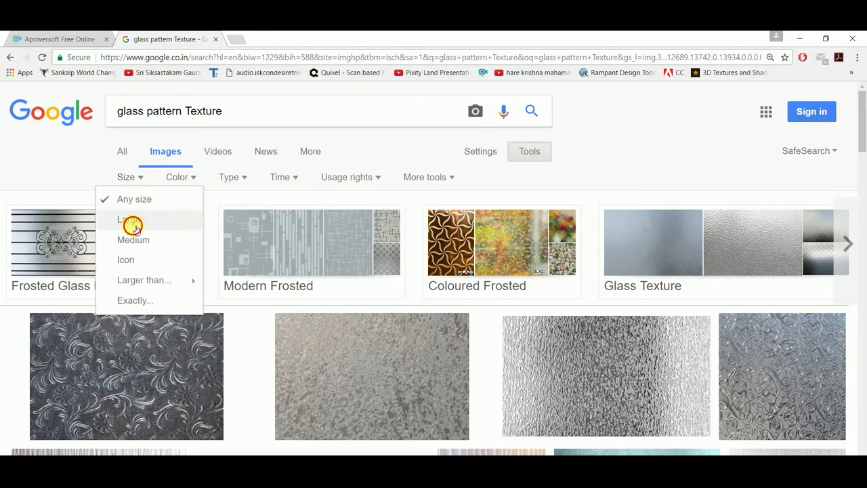
{"action": "left_click", "coordinate": [130, 220]}
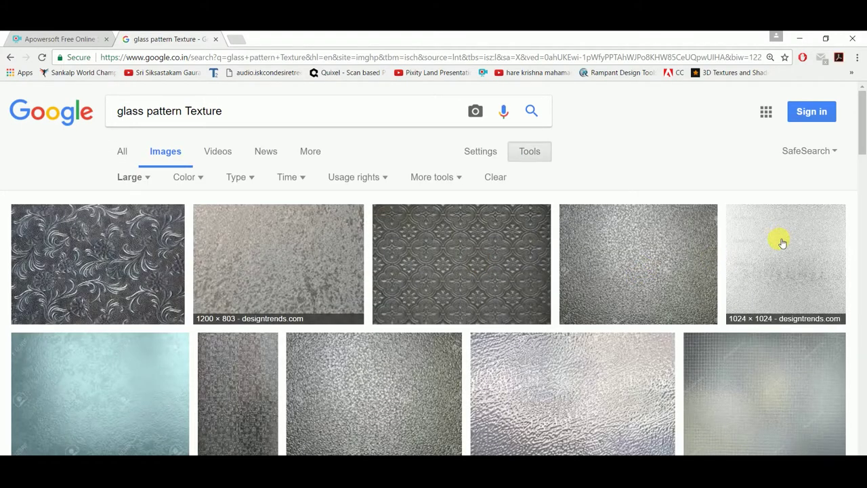
{"action": "scroll", "coordinate": [623, 252], "scroll_direction": "down", "scroll_amount": 3}
{"action": "scroll", "coordinate": [624, 254], "scroll_direction": "down", "scroll_amount": 2}
{"action": "scroll", "coordinate": [625, 255], "scroll_direction": "down", "scroll_amount": 3}
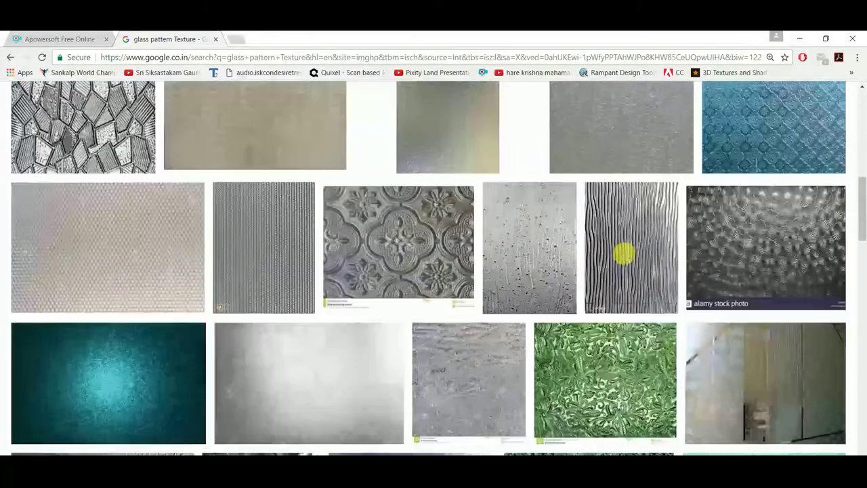
{"action": "scroll", "coordinate": [623, 251], "scroll_direction": "down", "scroll_amount": 2}
{"action": "scroll", "coordinate": [623, 251], "scroll_direction": "down", "scroll_amount": 1}
{"action": "scroll", "coordinate": [623, 252], "scroll_direction": "up", "scroll_amount": 10}
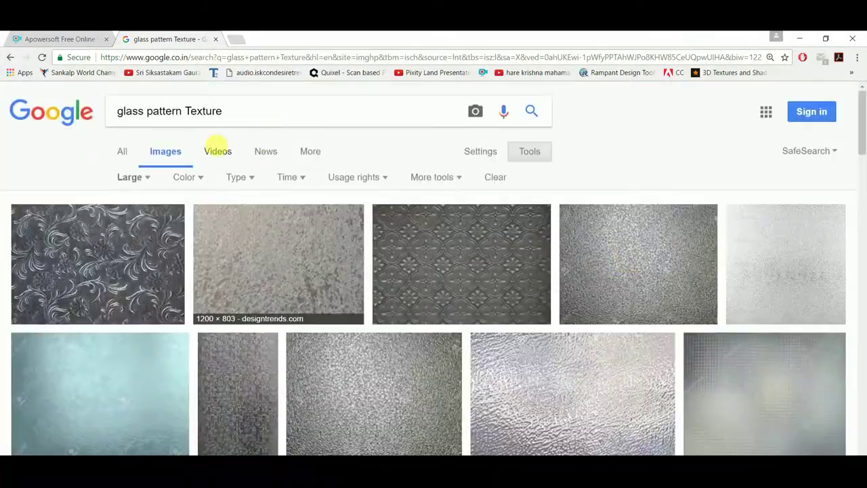
{"action": "double_click", "coordinate": [130, 112]}
Step: Search Google Images for 'pattern Texture' and browse the results
{"action": "key", "text": "BackSpace"}
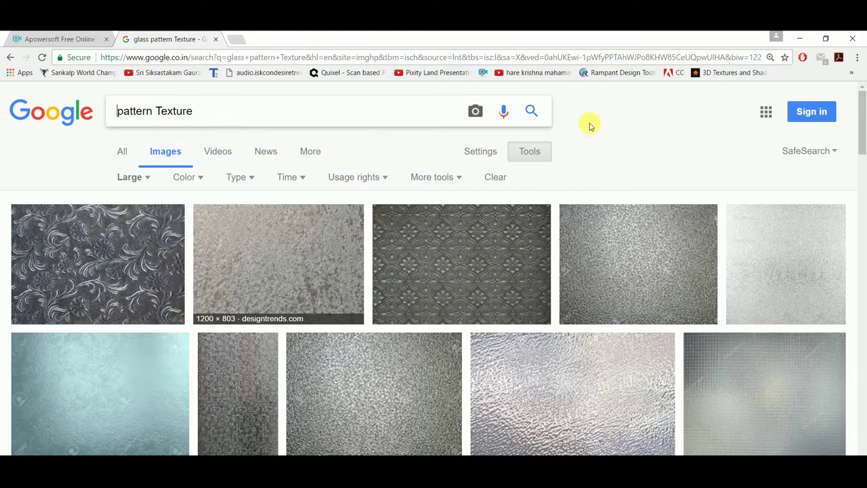
{"action": "left_click", "coordinate": [531, 112]}
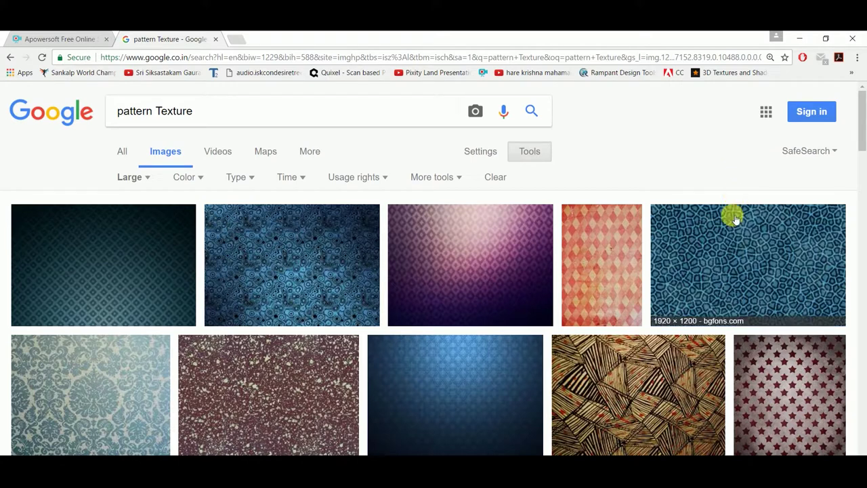
{"action": "scroll", "coordinate": [732, 215], "scroll_direction": "down", "scroll_amount": 3}
{"action": "scroll", "coordinate": [731, 217], "scroll_direction": "down", "scroll_amount": 2}
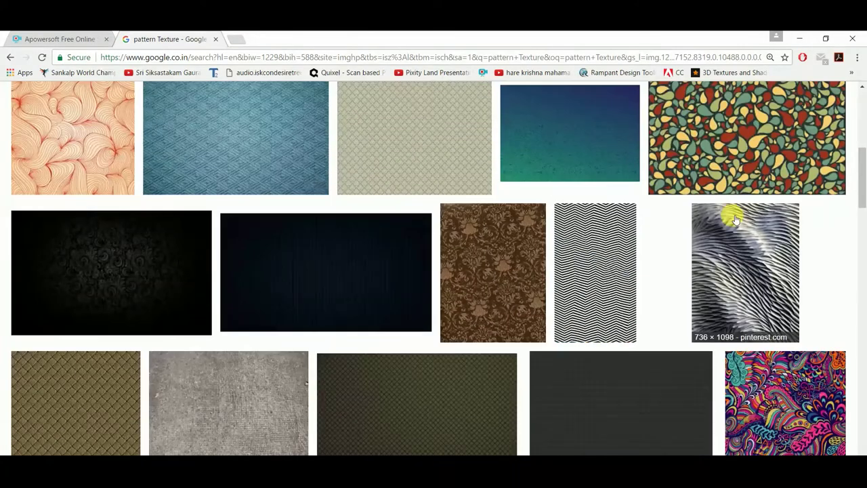
{"action": "scroll", "coordinate": [734, 218], "scroll_direction": "down", "scroll_amount": 2}
{"action": "scroll", "coordinate": [736, 219], "scroll_direction": "down", "scroll_amount": 2}
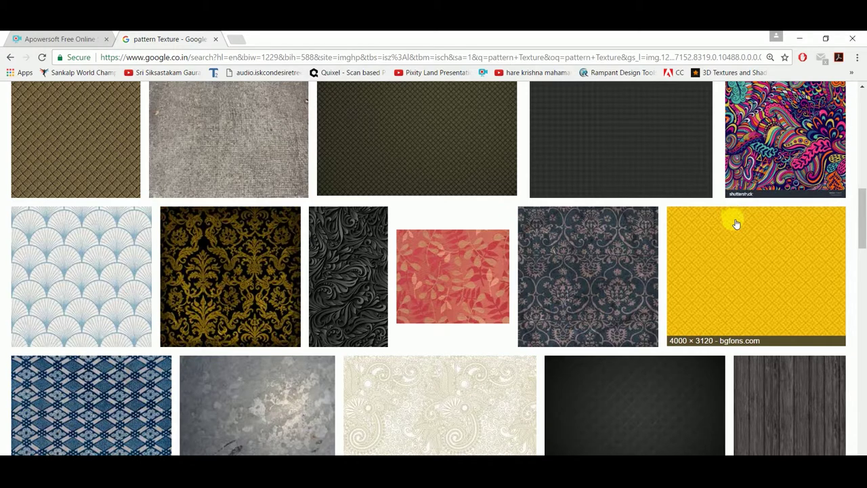
{"action": "scroll", "coordinate": [736, 223], "scroll_direction": "down", "scroll_amount": 2}
{"action": "scroll", "coordinate": [745, 228], "scroll_direction": "down", "scroll_amount": 2}
{"action": "scroll", "coordinate": [750, 243], "scroll_direction": "up", "scroll_amount": 2}
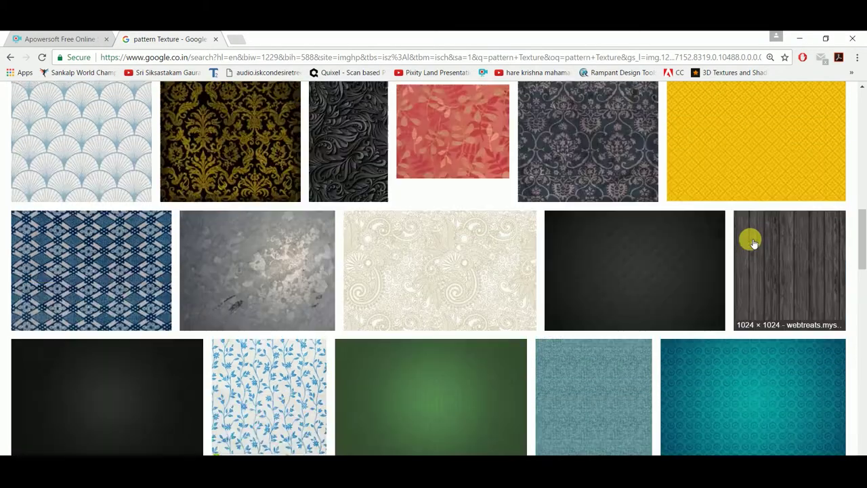
{"action": "scroll", "coordinate": [750, 242], "scroll_direction": "up", "scroll_amount": 5}
{"action": "scroll", "coordinate": [750, 242], "scroll_direction": "up", "scroll_amount": 5}
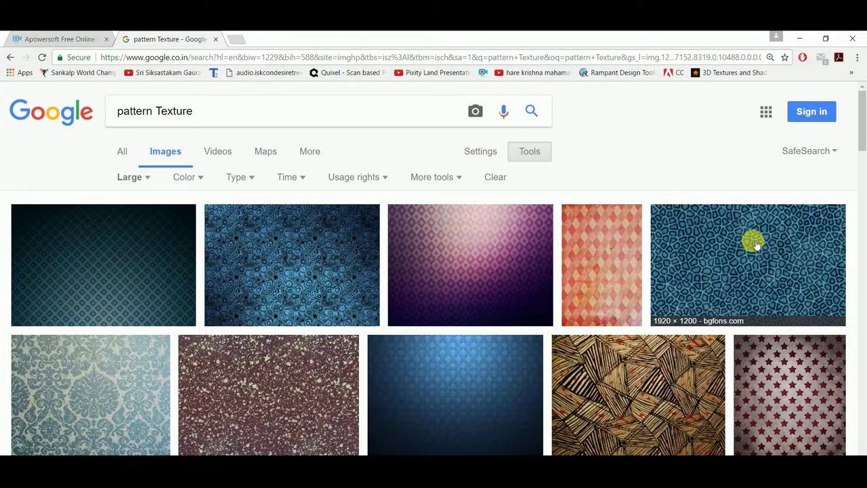
{"action": "scroll", "coordinate": [753, 243], "scroll_direction": "down", "scroll_amount": 3}
{"action": "scroll", "coordinate": [749, 244], "scroll_direction": "down", "scroll_amount": 3}
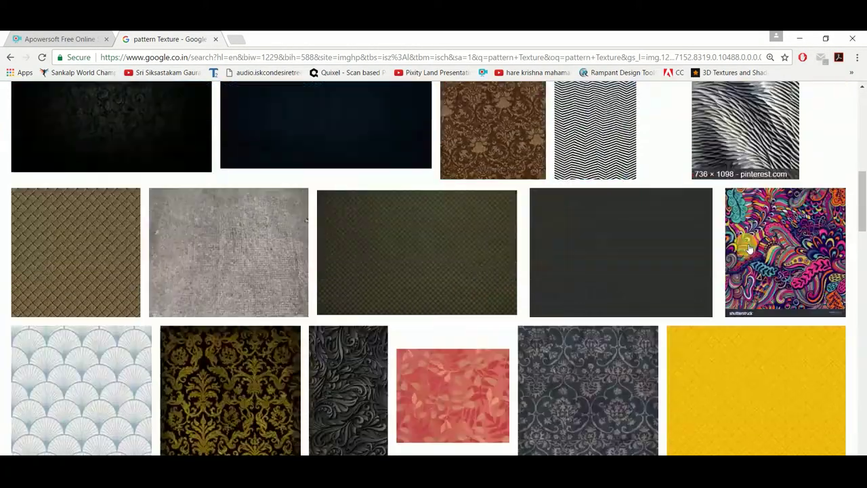
{"action": "scroll", "coordinate": [744, 244], "scroll_direction": "down", "scroll_amount": 3}
{"action": "scroll", "coordinate": [745, 247], "scroll_direction": "down", "scroll_amount": 3}
{"action": "scroll", "coordinate": [745, 248], "scroll_direction": "down", "scroll_amount": 2}
{"action": "scroll", "coordinate": [745, 249], "scroll_direction": "down", "scroll_amount": 2}
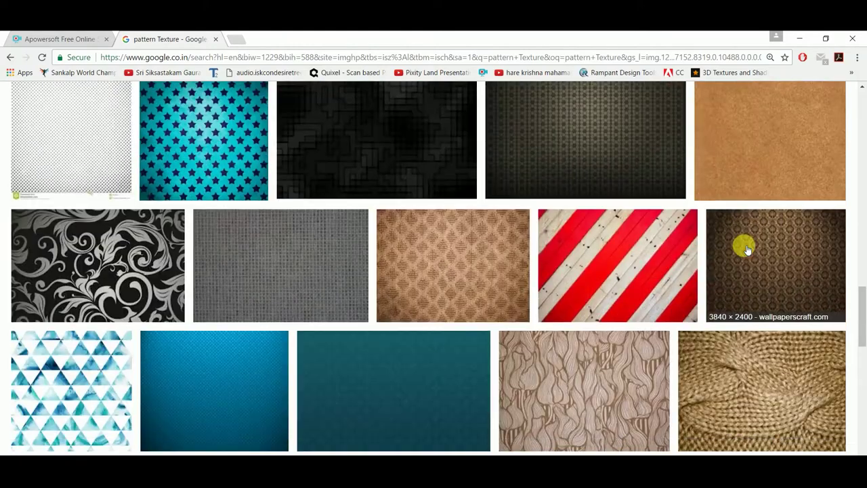
{"action": "scroll", "coordinate": [745, 249], "scroll_direction": "down", "scroll_amount": 3}
{"action": "scroll", "coordinate": [745, 249], "scroll_direction": "down", "scroll_amount": 1}
{"action": "scroll", "coordinate": [745, 248], "scroll_direction": "down", "scroll_amount": 2}
{"action": "scroll", "coordinate": [741, 245], "scroll_direction": "down", "scroll_amount": 3}
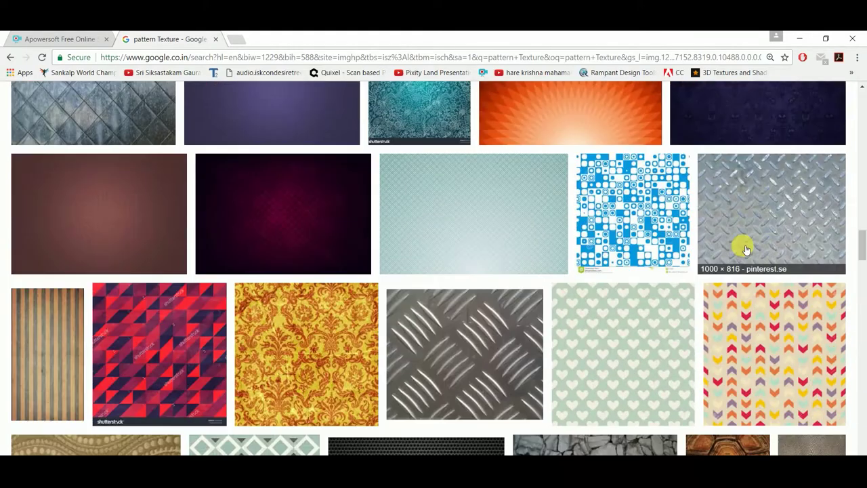
{"action": "scroll", "coordinate": [775, 321], "scroll_direction": "down", "scroll_amount": 2}
{"action": "scroll", "coordinate": [766, 315], "scroll_direction": "down", "scroll_amount": 2}
{"action": "scroll", "coordinate": [761, 317], "scroll_direction": "down", "scroll_amount": 2}
{"action": "scroll", "coordinate": [761, 317], "scroll_direction": "down", "scroll_amount": 2}
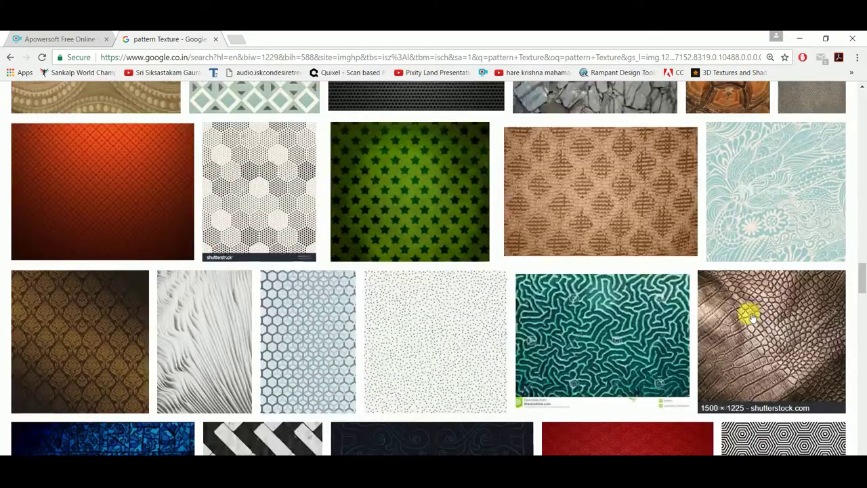
{"action": "scroll", "coordinate": [373, 265], "scroll_direction": "up", "scroll_amount": 1}
{"action": "scroll", "coordinate": [371, 264], "scroll_direction": "down", "scroll_amount": 4}
{"action": "scroll", "coordinate": [369, 264], "scroll_direction": "down", "scroll_amount": 4}
{"action": "scroll", "coordinate": [339, 243], "scroll_direction": "down", "scroll_amount": 4}
{"action": "scroll", "coordinate": [303, 225], "scroll_direction": "up", "scroll_amount": 5}
Step: Narrow the search to just 'pattern' and preview the orange tribal stripe pattern
{"action": "double_click", "coordinate": [173, 111]}
{"action": "key", "text": "BackSpace"}
{"action": "key", "text": "Return"}
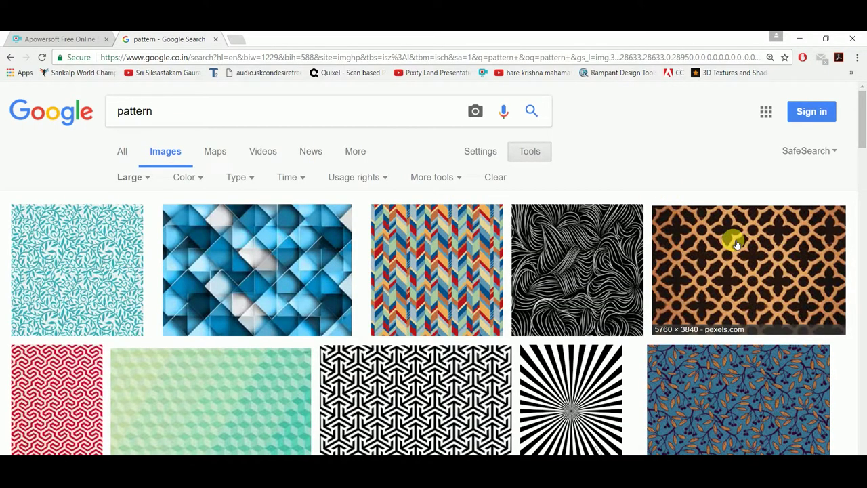
{"action": "scroll", "coordinate": [736, 244], "scroll_direction": "down", "scroll_amount": 1}
{"action": "scroll", "coordinate": [737, 243], "scroll_direction": "down", "scroll_amount": 2}
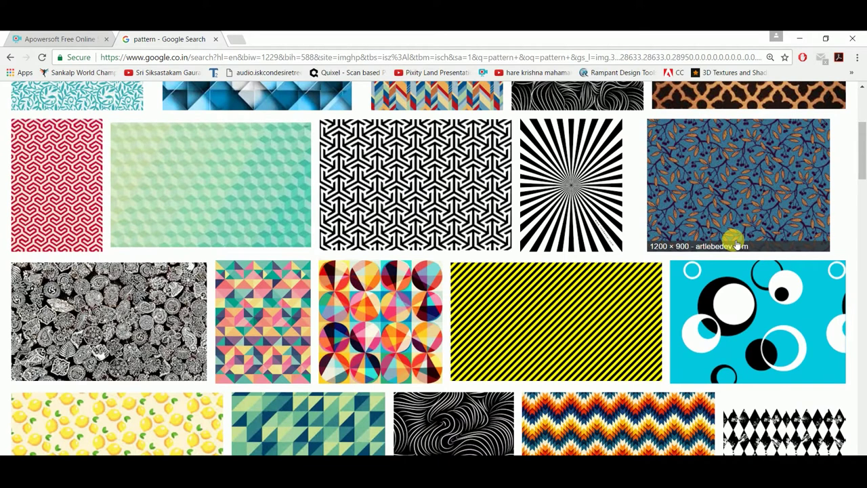
{"action": "scroll", "coordinate": [736, 243], "scroll_direction": "down", "scroll_amount": 2}
{"action": "scroll", "coordinate": [736, 244], "scroll_direction": "down", "scroll_amount": 2}
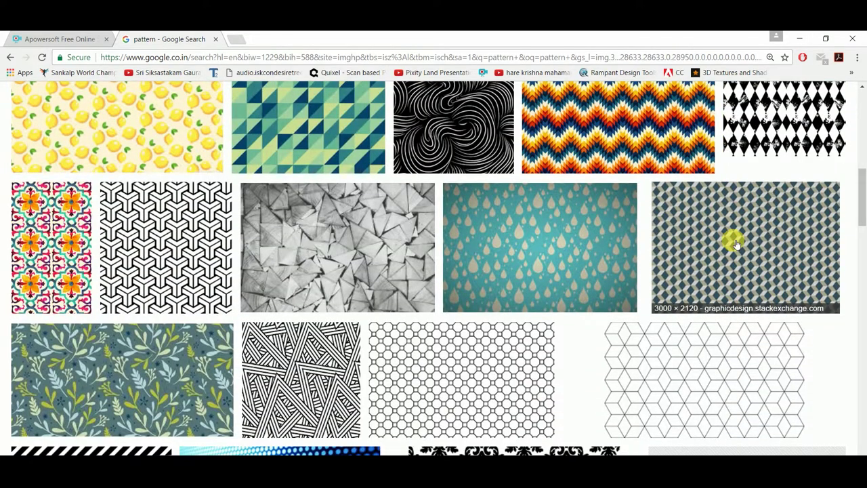
{"action": "scroll", "coordinate": [736, 244], "scroll_direction": "down", "scroll_amount": 1}
{"action": "scroll", "coordinate": [735, 243], "scroll_direction": "down", "scroll_amount": 2}
{"action": "scroll", "coordinate": [731, 243], "scroll_direction": "down", "scroll_amount": 1}
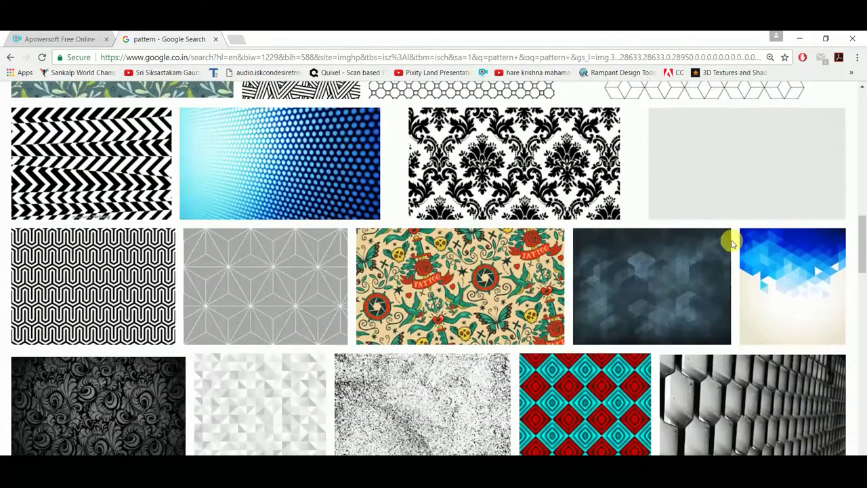
{"action": "scroll", "coordinate": [731, 243], "scroll_direction": "down", "scroll_amount": 2}
{"action": "scroll", "coordinate": [732, 243], "scroll_direction": "down", "scroll_amount": 1}
{"action": "scroll", "coordinate": [734, 244], "scroll_direction": "down", "scroll_amount": 1}
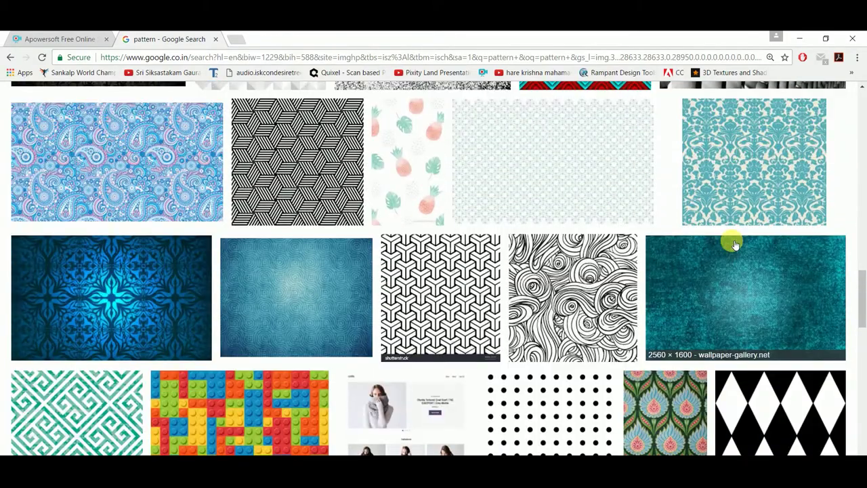
{"action": "scroll", "coordinate": [735, 244], "scroll_direction": "down", "scroll_amount": 1}
{"action": "scroll", "coordinate": [734, 244], "scroll_direction": "down", "scroll_amount": 1}
{"action": "scroll", "coordinate": [733, 244], "scroll_direction": "down", "scroll_amount": 2}
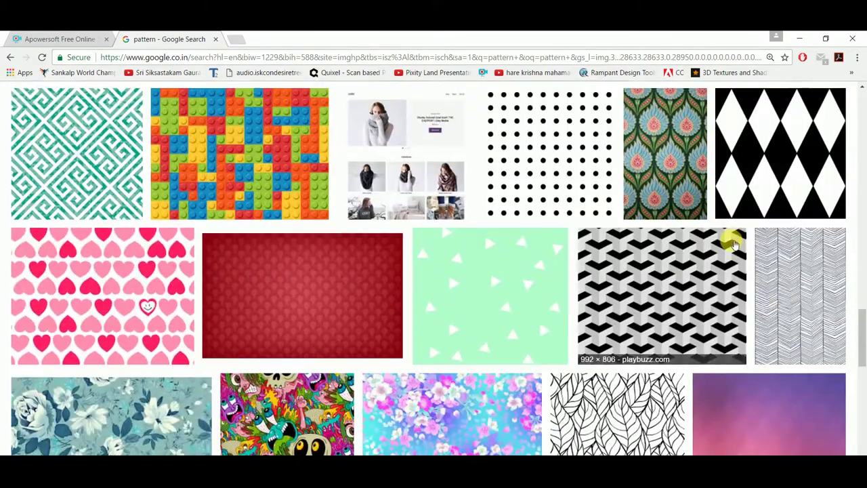
{"action": "scroll", "coordinate": [732, 244], "scroll_direction": "down", "scroll_amount": 2}
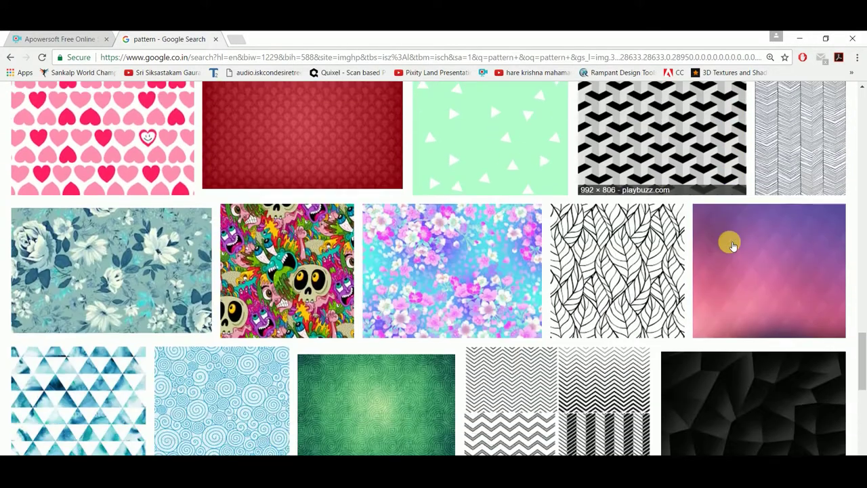
{"action": "scroll", "coordinate": [731, 244], "scroll_direction": "down", "scroll_amount": 2}
{"action": "scroll", "coordinate": [732, 244], "scroll_direction": "down", "scroll_amount": 2}
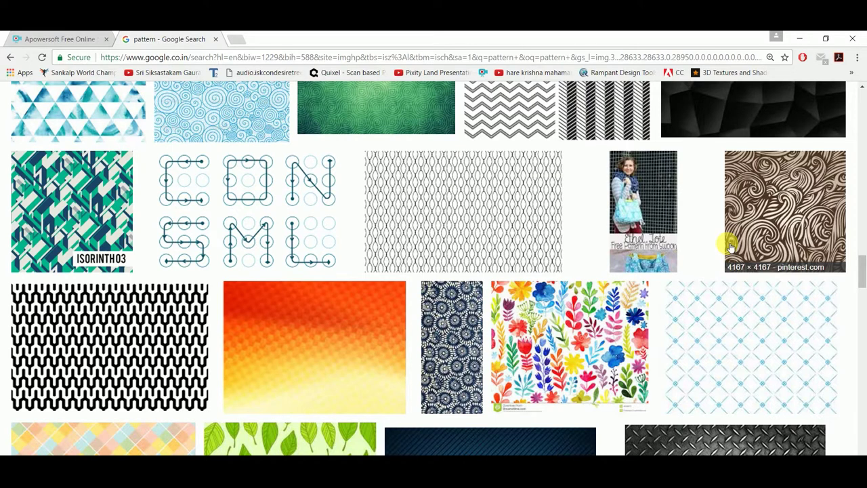
{"action": "scroll", "coordinate": [729, 247], "scroll_direction": "down", "scroll_amount": 2}
{"action": "scroll", "coordinate": [730, 247], "scroll_direction": "down", "scroll_amount": 1}
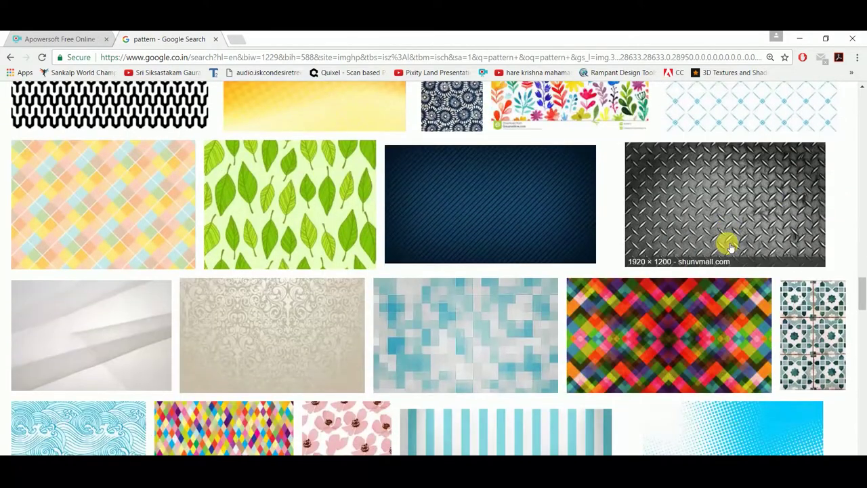
{"action": "scroll", "coordinate": [730, 247], "scroll_direction": "down", "scroll_amount": 2}
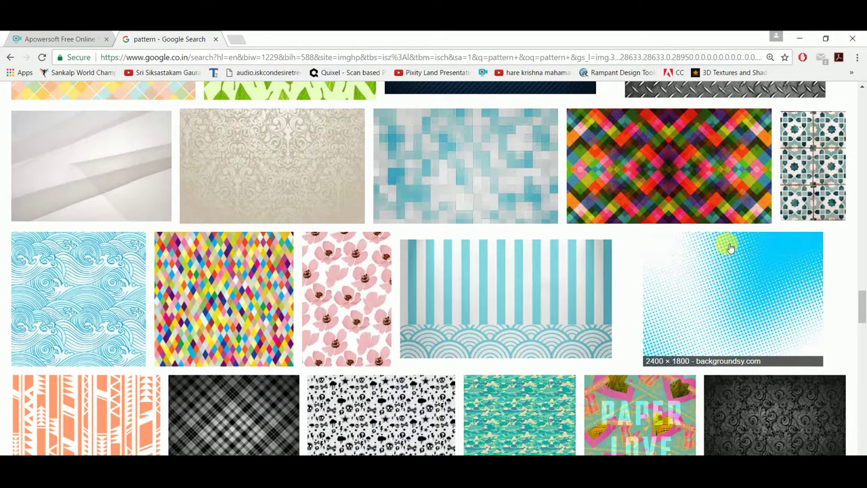
{"action": "scroll", "coordinate": [730, 247], "scroll_direction": "down", "scroll_amount": 2}
{"action": "scroll", "coordinate": [730, 247], "scroll_direction": "down", "scroll_amount": 1}
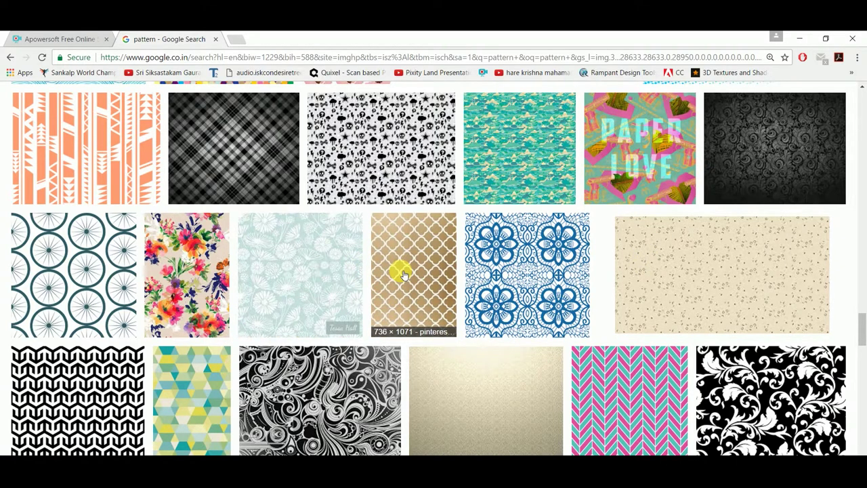
{"action": "scroll", "coordinate": [401, 273], "scroll_direction": "up", "scroll_amount": 1}
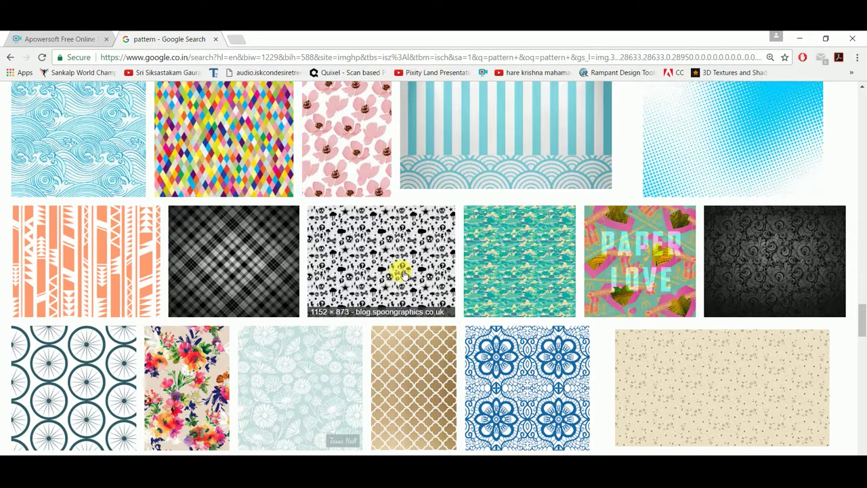
{"action": "scroll", "coordinate": [401, 273], "scroll_direction": "up", "scroll_amount": 1}
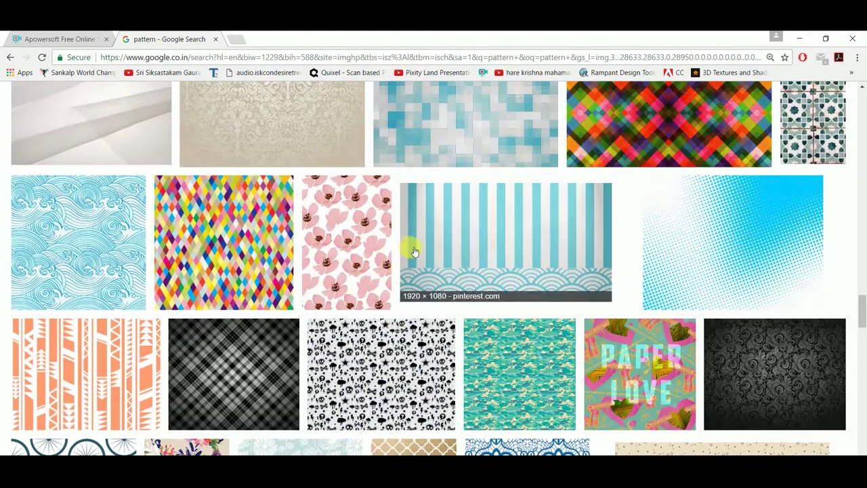
{"action": "left_click", "coordinate": [97, 365]}
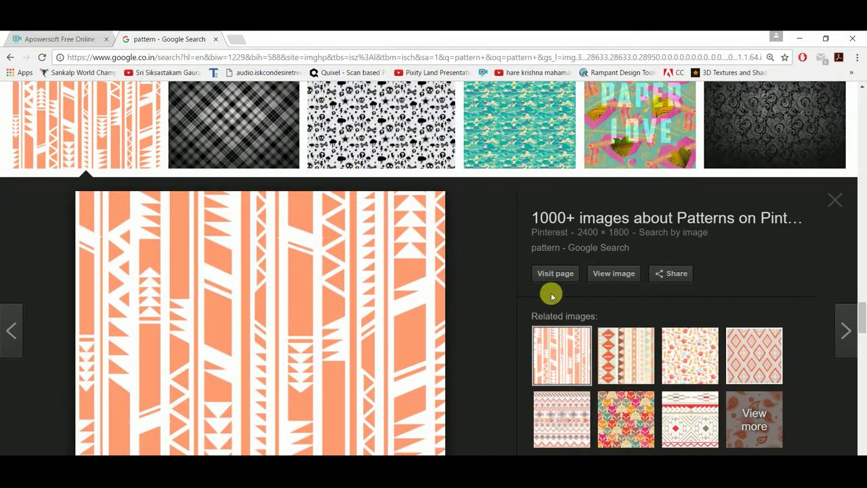
Step: Open the orange tribal pattern at full size in the browser
{"action": "left_click", "coordinate": [613, 351]}
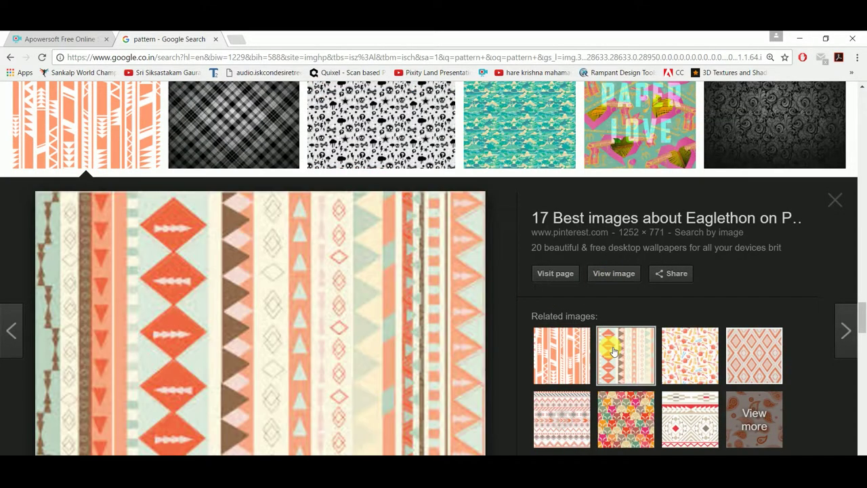
{"action": "left_click", "coordinate": [555, 352]}
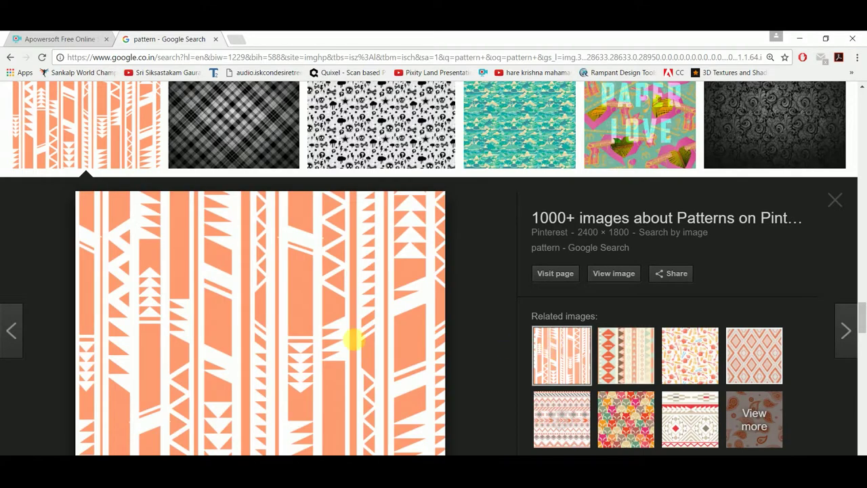
{"action": "left_click", "coordinate": [613, 274]}
{"action": "left_click", "coordinate": [392, 243]}
{"action": "left_click", "coordinate": [391, 237]}
{"action": "right_click", "coordinate": [393, 200]}
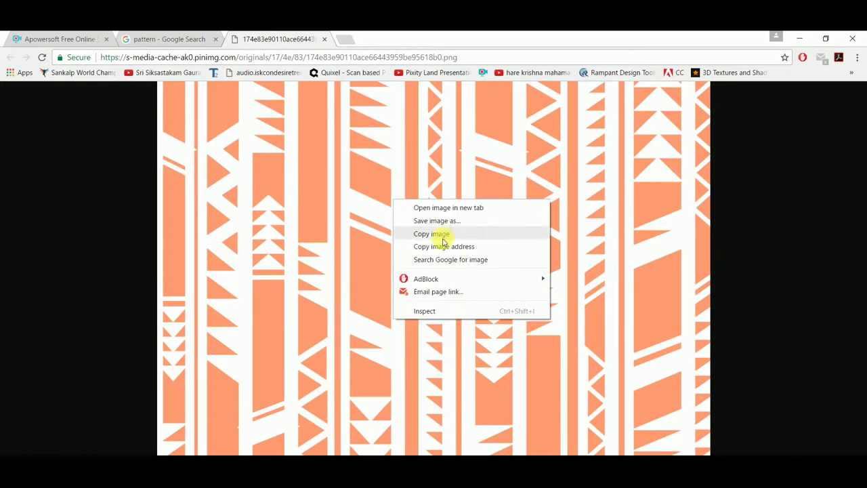
{"action": "left_click", "coordinate": [447, 232]}
{"action": "right_click", "coordinate": [468, 192]}
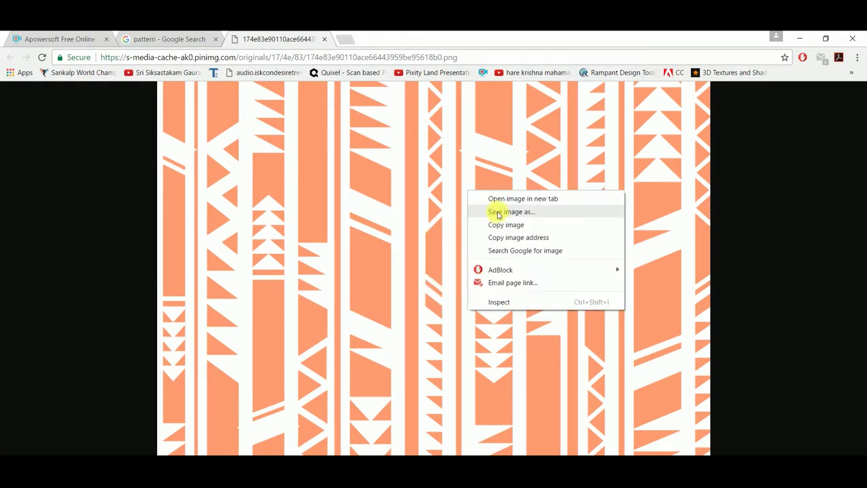
Step: Save the pattern as a PNG in Creative Mind 2017\PackShot and show it in its folder
{"action": "left_click", "coordinate": [503, 222]}
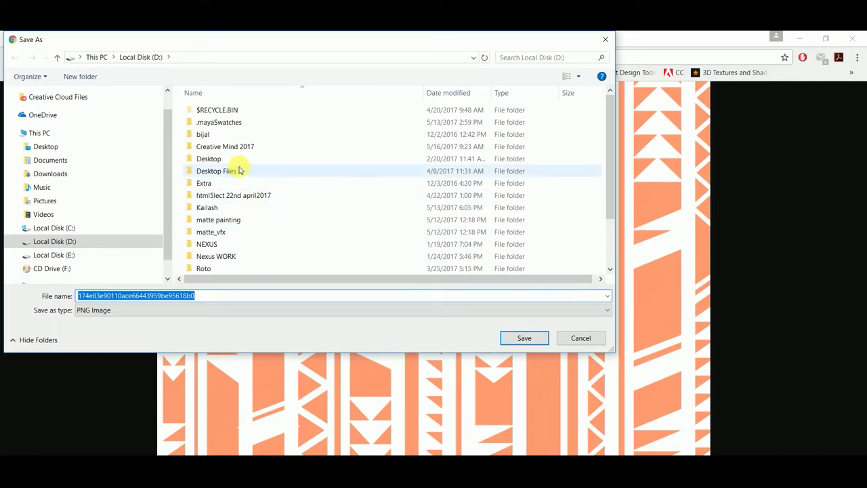
{"action": "double_click", "coordinate": [249, 148]}
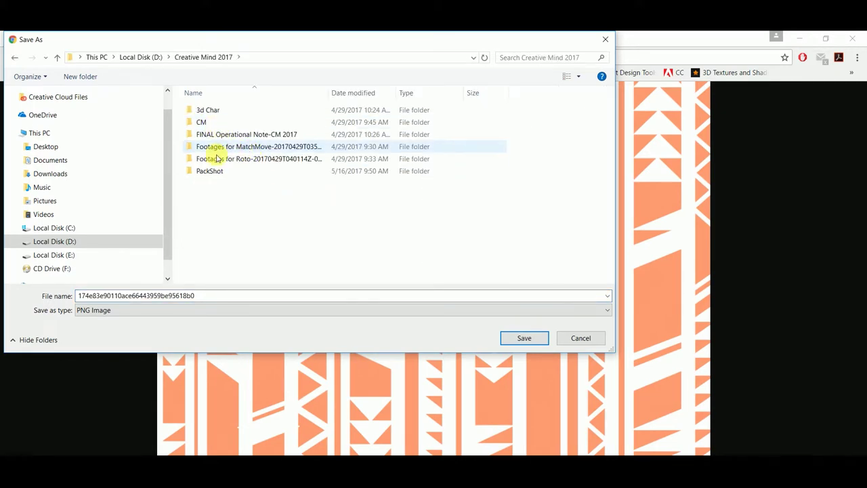
{"action": "double_click", "coordinate": [210, 170]}
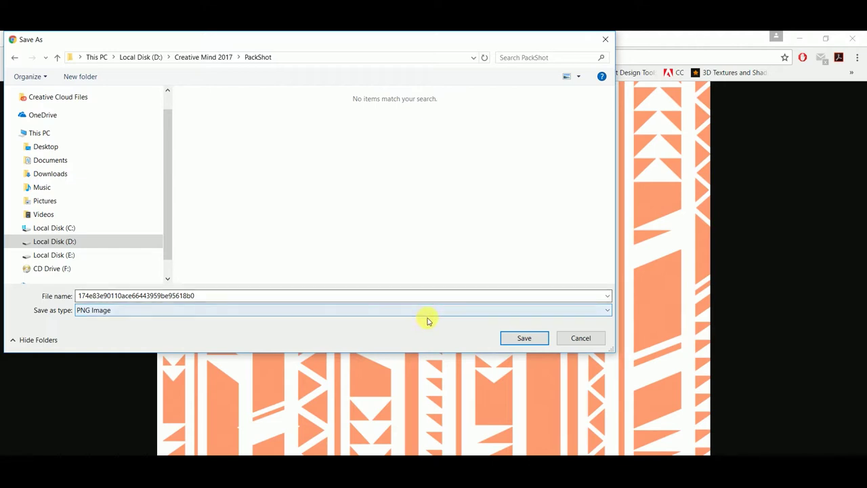
{"action": "left_click", "coordinate": [529, 344]}
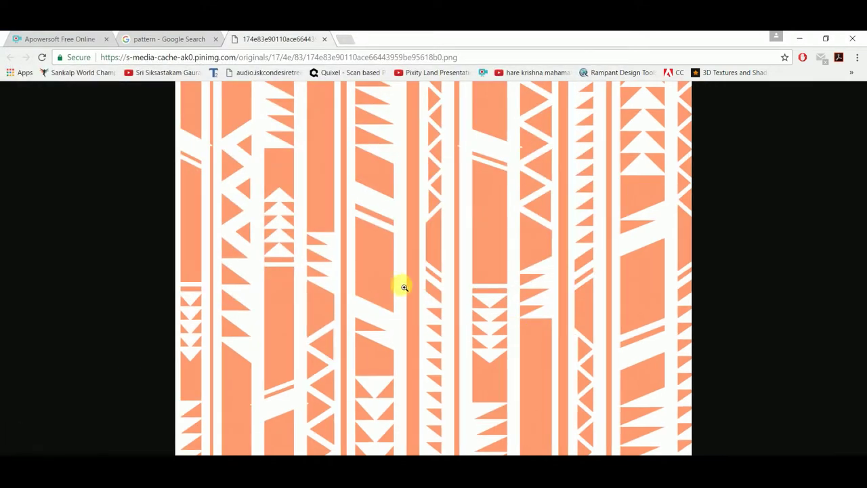
{"action": "left_click", "coordinate": [119, 453]}
{"action": "left_click", "coordinate": [129, 444]}
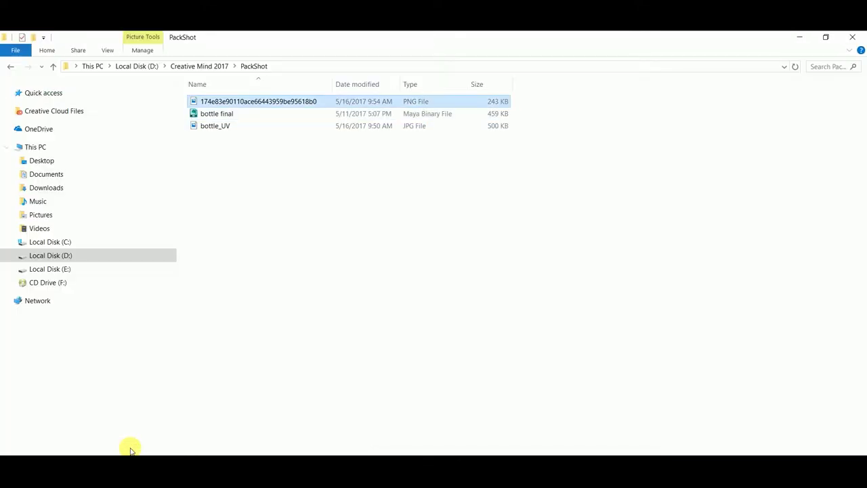
Step: Place the pattern PNG into bottle_UV.jpg, rotated −90° and moved down over the bottle body
{"action": "mouse_move", "coordinate": [239, 101]}
{"action": "left_mouse_down"}
{"action": "mouse_move", "coordinate": [541, 332]}
{"action": "mouse_move", "coordinate": [363, 454]}
{"action": "mouse_move", "coordinate": [345, 330]}
{"action": "left_mouse_up"}
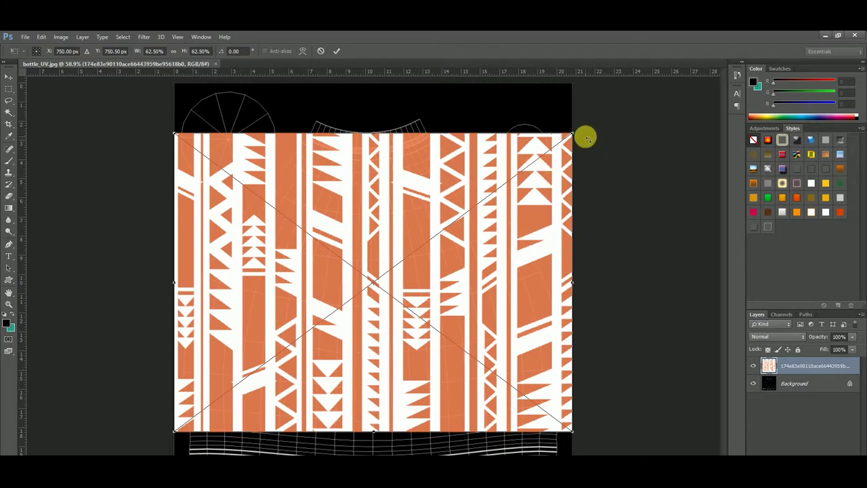
{"action": "mouse_move", "coordinate": [586, 137]}
{"action": "left_mouse_down"}
{"action": "mouse_move", "coordinate": [242, 116]}
{"action": "mouse_move", "coordinate": [241, 129]}
{"action": "left_mouse_up"}
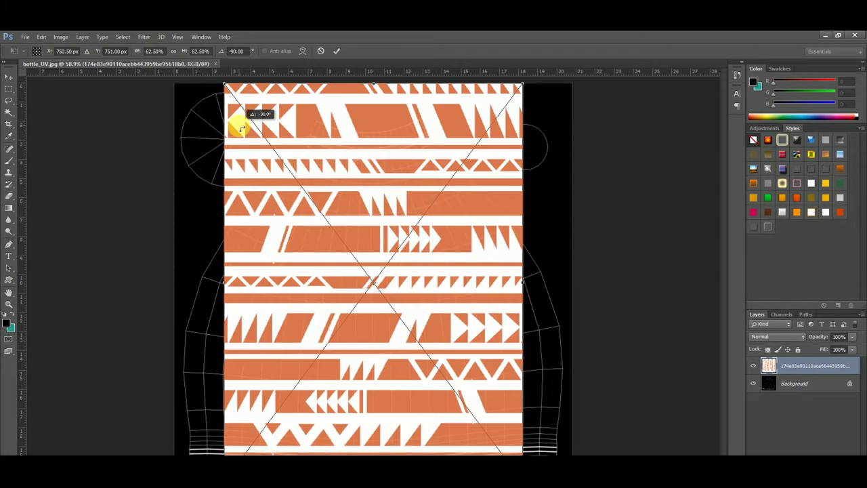
{"action": "left_click_drag", "start_coordinate": [386, 151], "coordinate": [389, 182]}
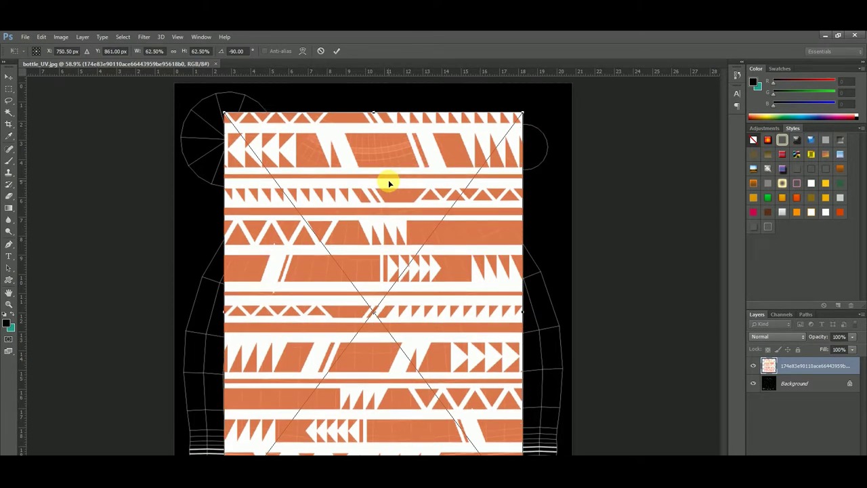
{"action": "key", "text": "Return"}
Step: Rasterize the pattern layer and start a free transform on it
{"action": "right_click", "coordinate": [814, 365]}
{"action": "left_click", "coordinate": [660, 201]}
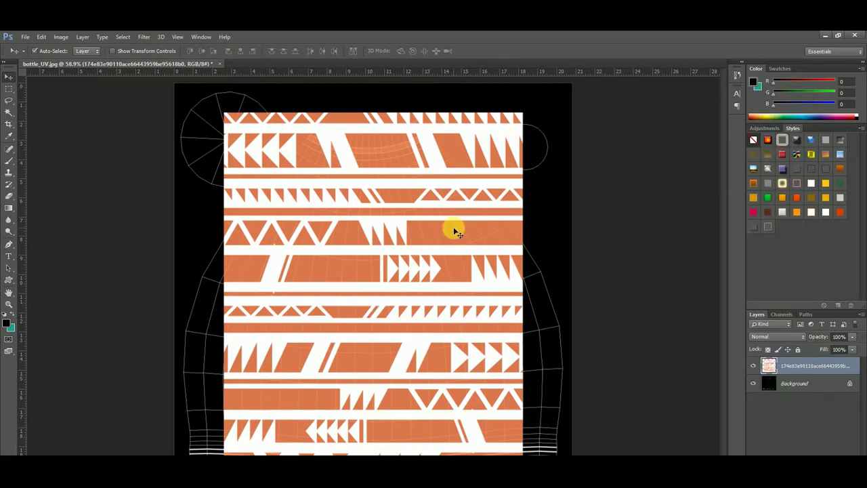
{"action": "key", "text": "ctrl+t"}
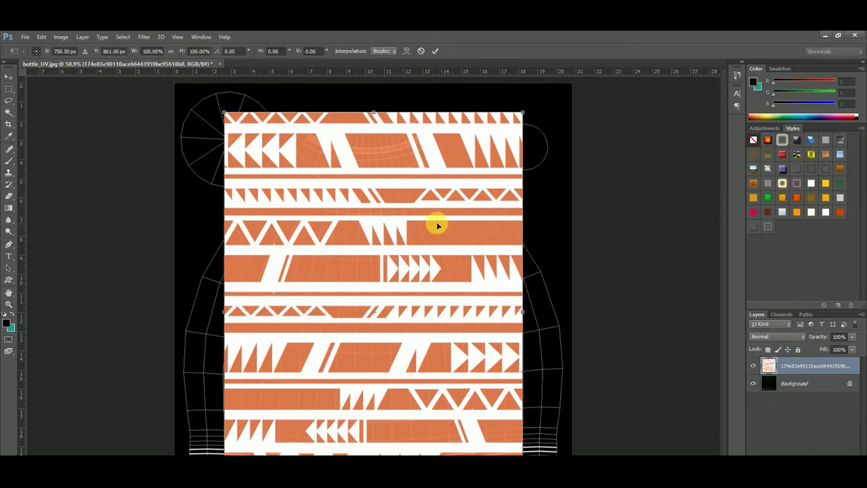
{"action": "right_click", "coordinate": [383, 198]}
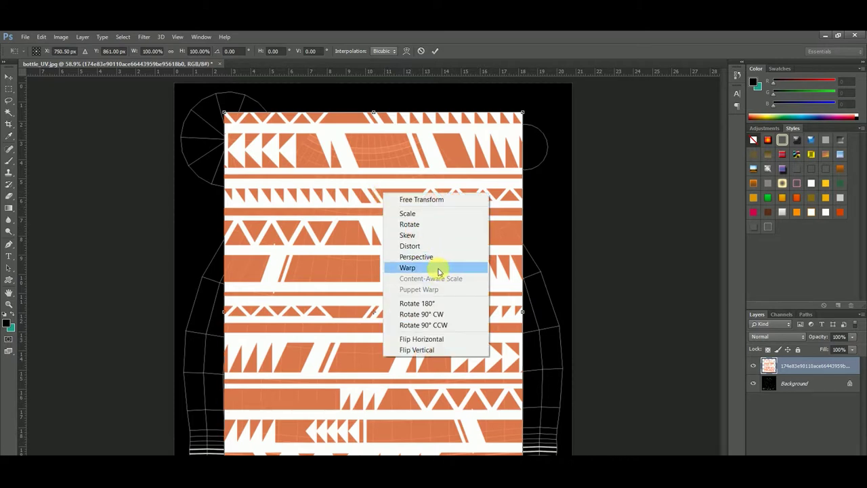
Step: Warp the pattern outward at both sides and inward at the top corners to fit the bottle body
{"action": "left_click", "coordinate": [439, 268]}
{"action": "left_click_drag", "start_coordinate": [224, 379], "coordinate": [124, 376]}
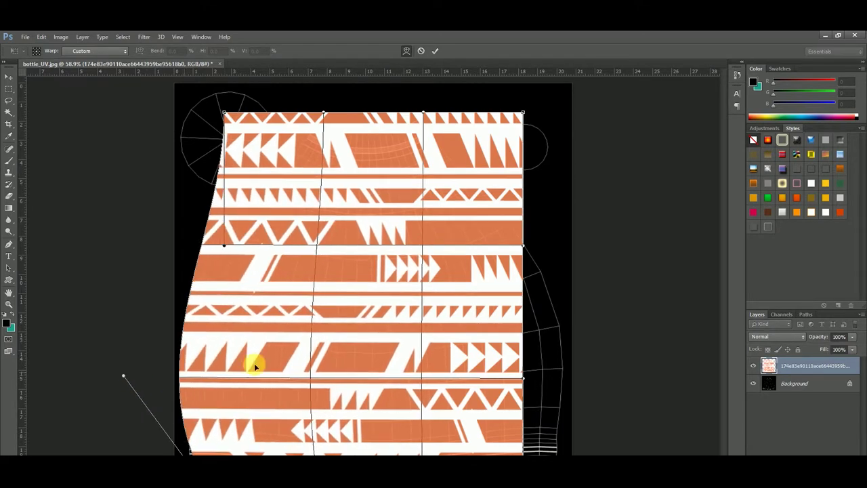
{"action": "left_click_drag", "start_coordinate": [525, 382], "coordinate": [634, 387]}
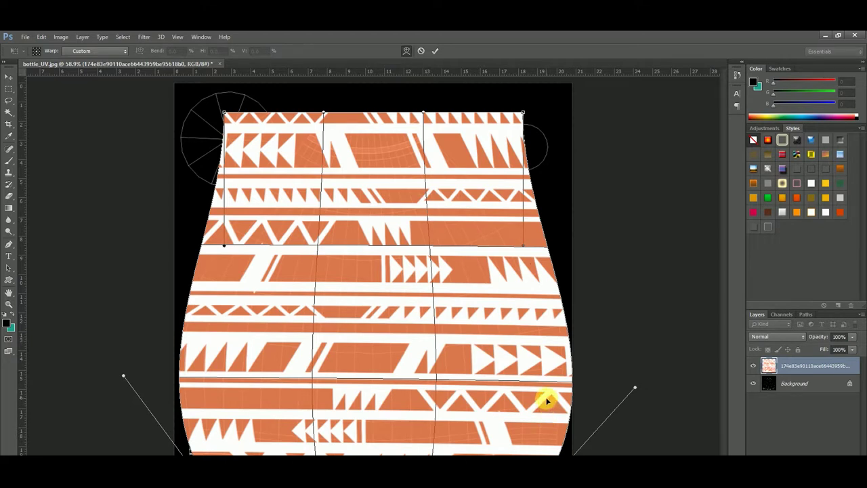
{"action": "key", "text": "ctrl+minus"}
{"action": "mouse_move", "coordinate": [222, 424]}
{"action": "left_mouse_down"}
{"action": "mouse_move", "coordinate": [215, 433]}
{"action": "mouse_move", "coordinate": [227, 441]}
{"action": "left_mouse_up"}
{"action": "left_click_drag", "start_coordinate": [514, 451], "coordinate": [532, 452]}
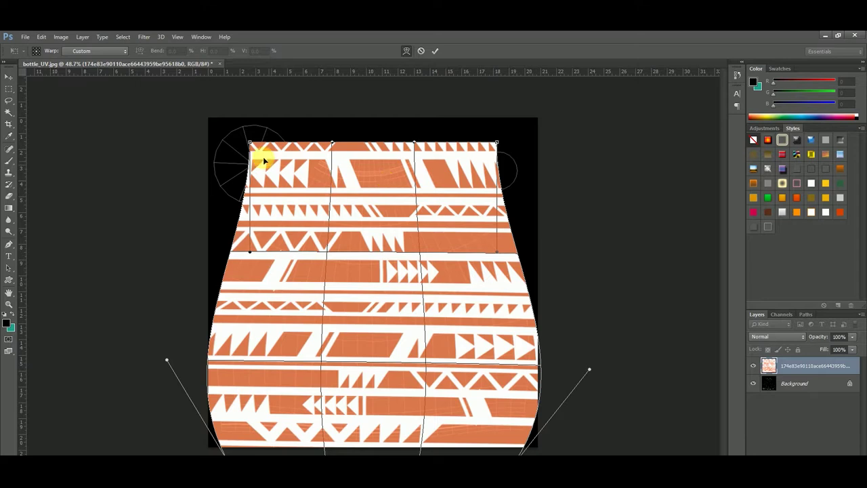
{"action": "left_click_drag", "start_coordinate": [250, 144], "coordinate": [288, 144]}
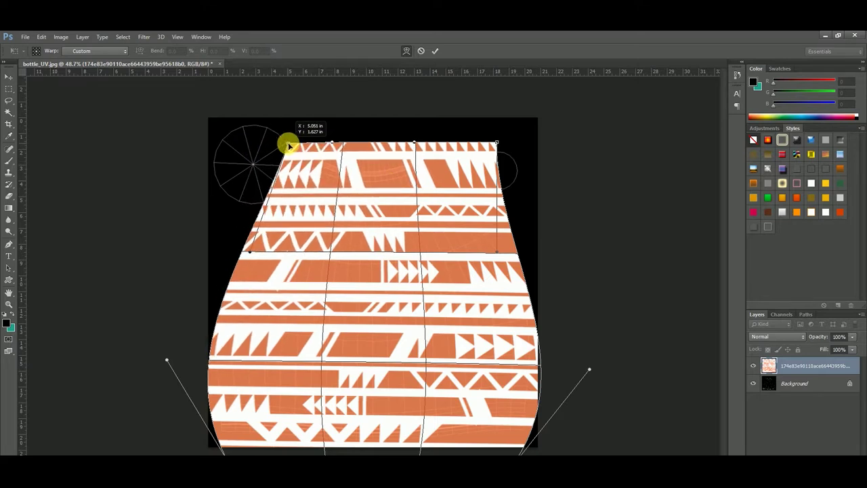
{"action": "left_click_drag", "start_coordinate": [498, 144], "coordinate": [482, 138]}
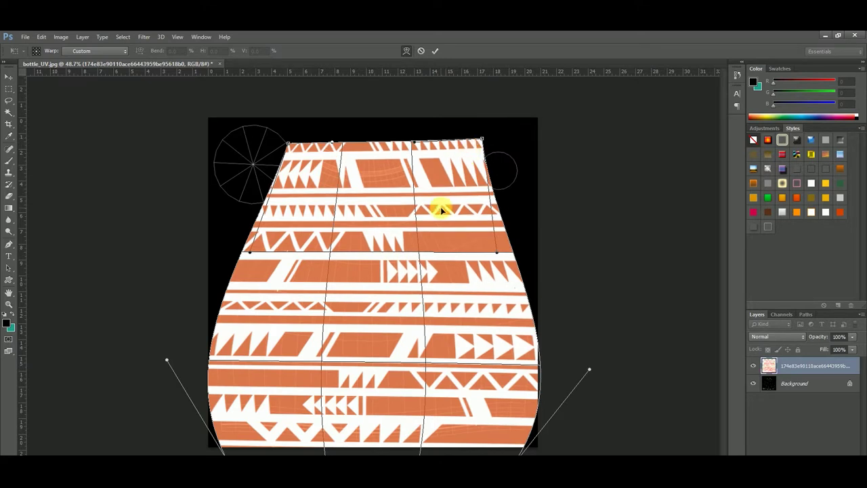
{"action": "key", "text": "Return"}
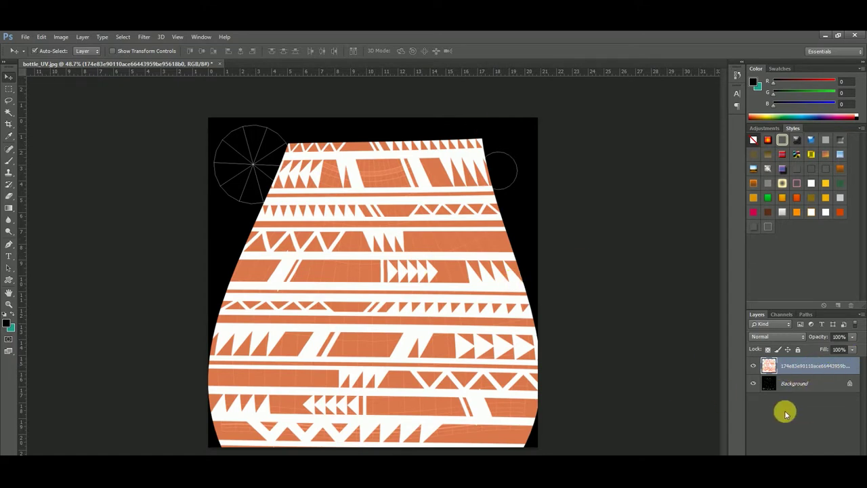
{"action": "left_click", "coordinate": [754, 384]}
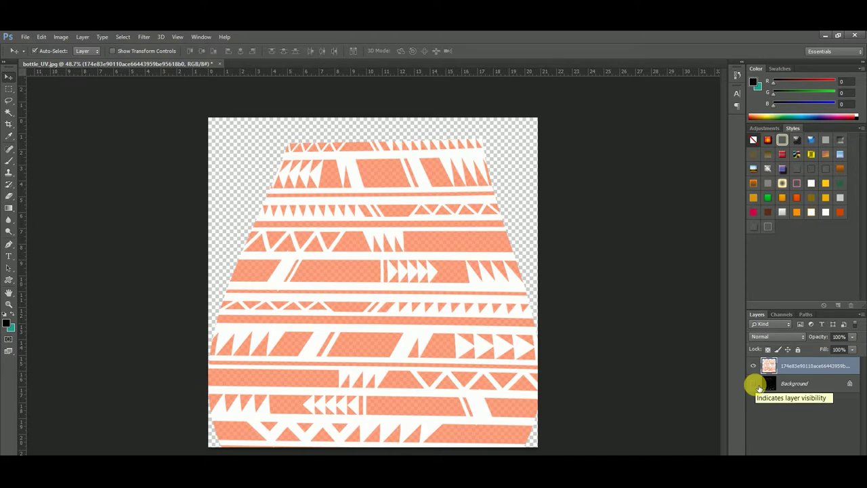
{"action": "left_click", "coordinate": [753, 383]}
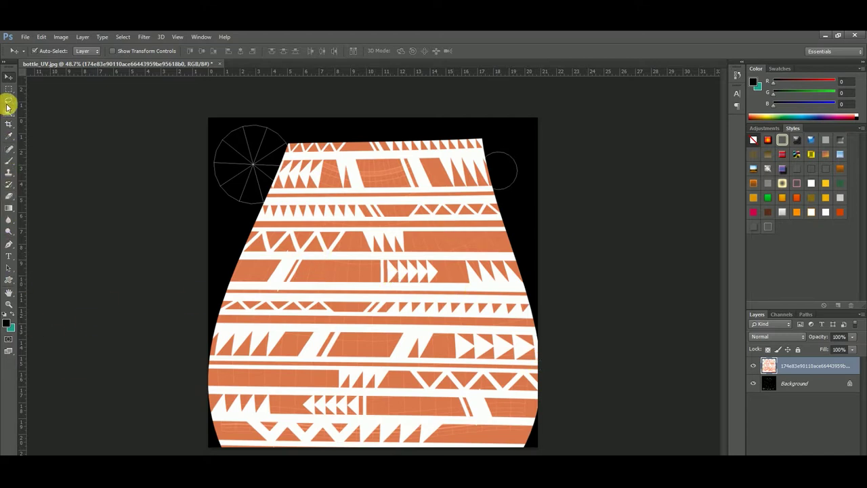
Step: Fill a circle over the cap guide with the pattern's sampled orange
{"action": "left_click_drag", "start_coordinate": [9, 89], "coordinate": [31, 99]}
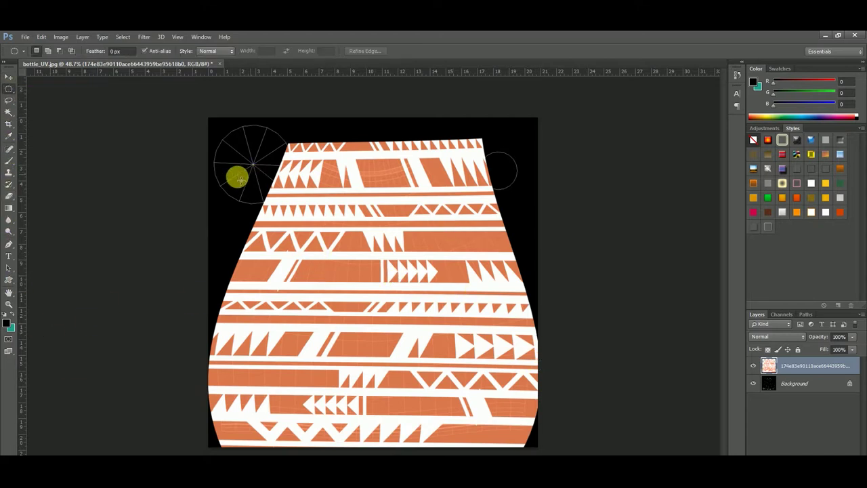
{"action": "left_click", "coordinate": [838, 467]}
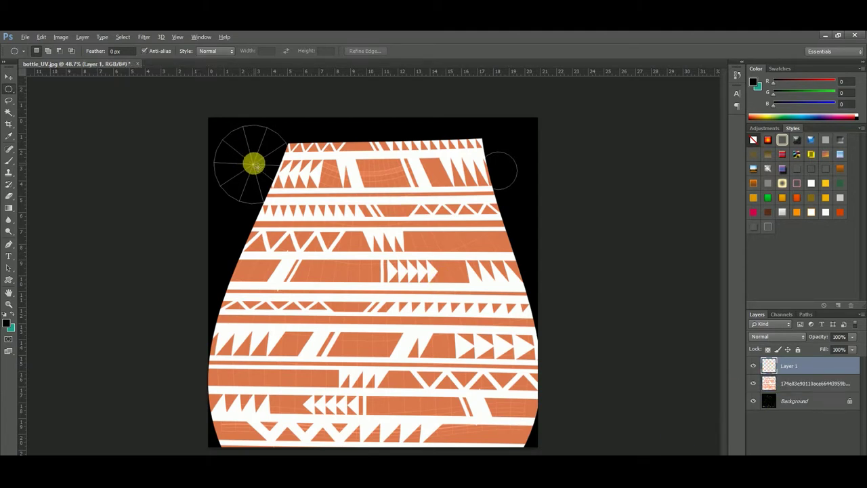
{"action": "left_click_drag", "start_coordinate": [253, 164], "coordinate": [318, 208], "text": "alt+shift"}
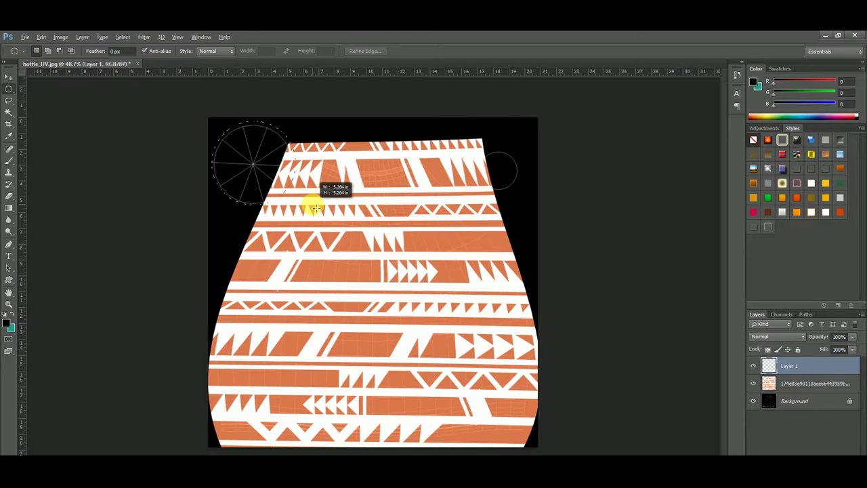
{"action": "left_click_drag", "start_coordinate": [318, 209], "coordinate": [318, 209], "text": "alt+shift"}
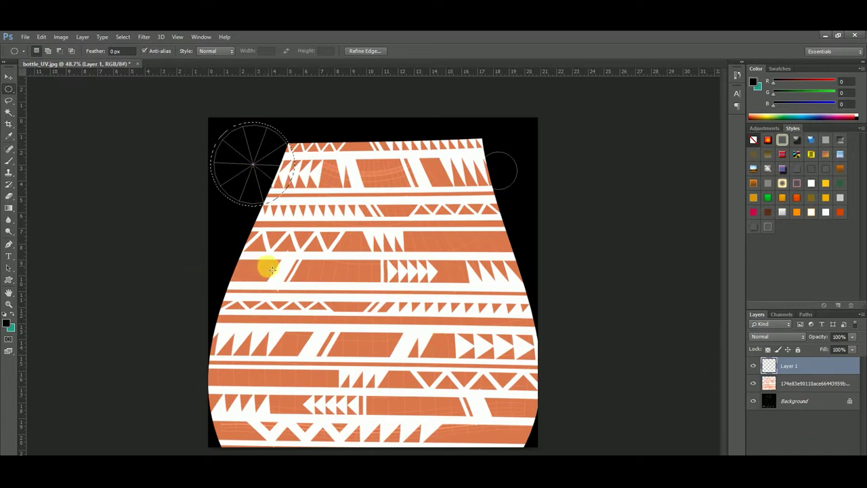
{"action": "key", "text": "i"}
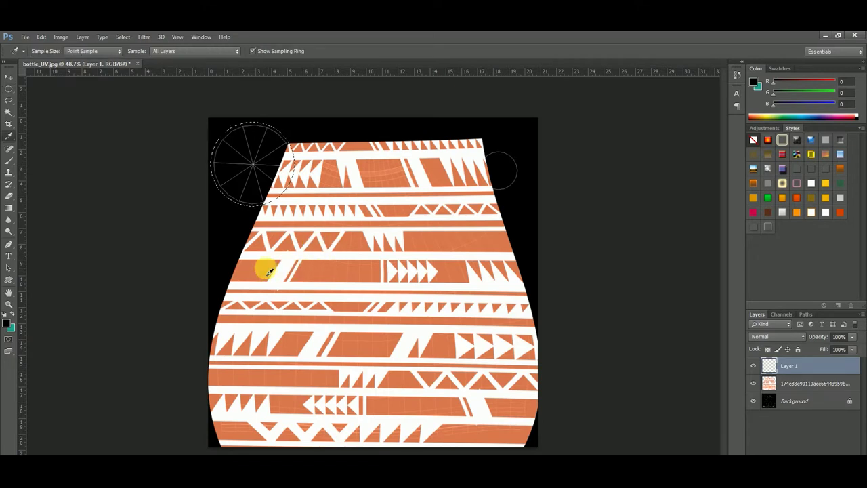
{"action": "left_click", "coordinate": [274, 270]}
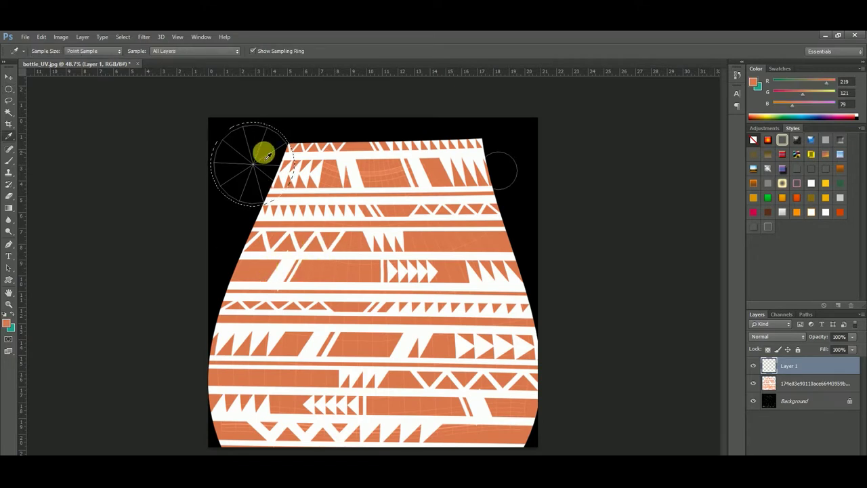
{"action": "key", "text": "alt+BackSpace"}
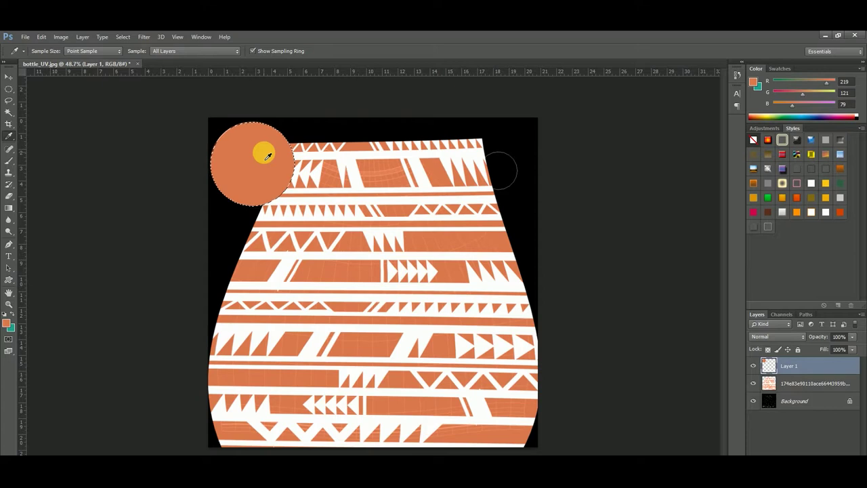
{"action": "left_click", "coordinate": [774, 366]}
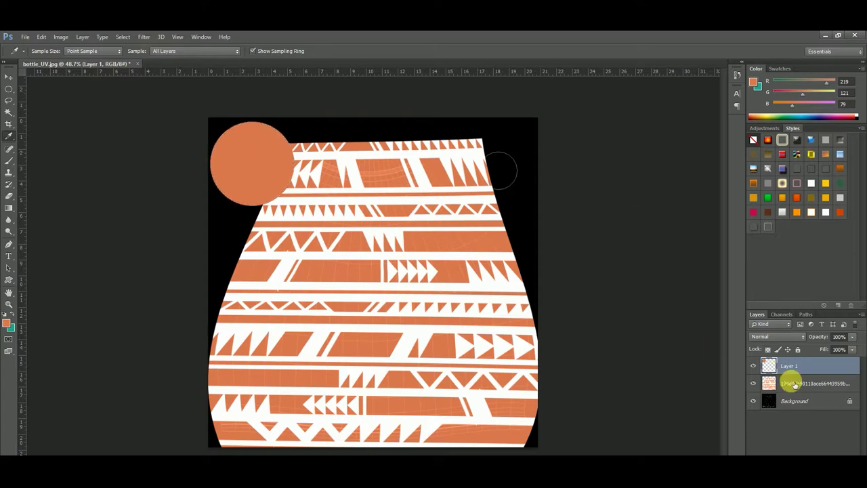
Step: Fill a small orange circle right of the bottle top on a new layer, and move both circle layers beneath the pattern
{"action": "key", "text": "ctrl+shift+alt+n"}
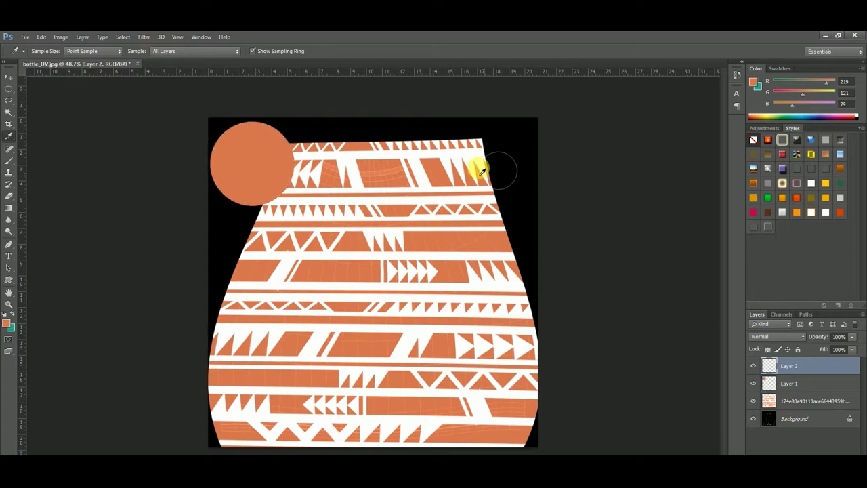
{"action": "left_click", "coordinate": [10, 89]}
{"action": "left_click", "coordinate": [499, 174]}
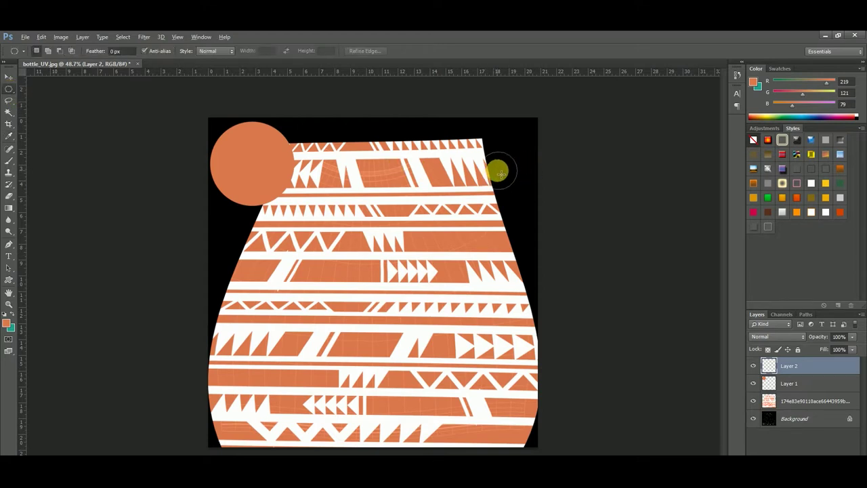
{"action": "left_click_drag", "start_coordinate": [499, 173], "coordinate": [511, 179]}
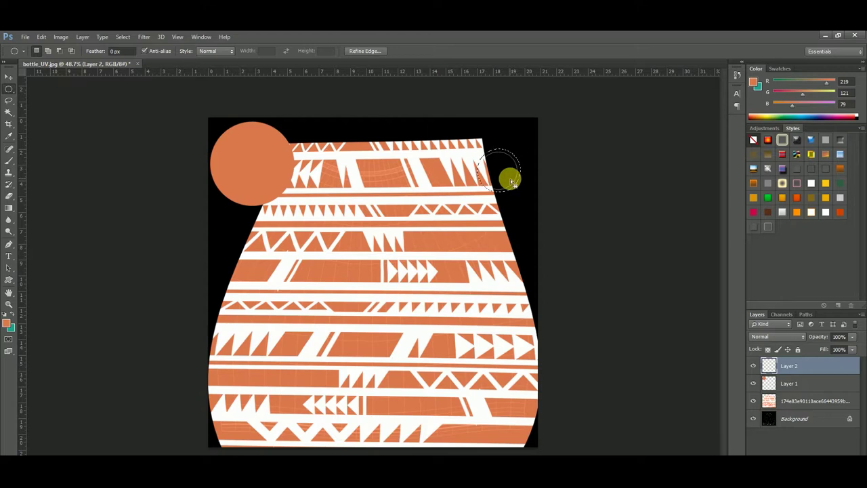
{"action": "key", "text": "ctrl+BackSpace"}
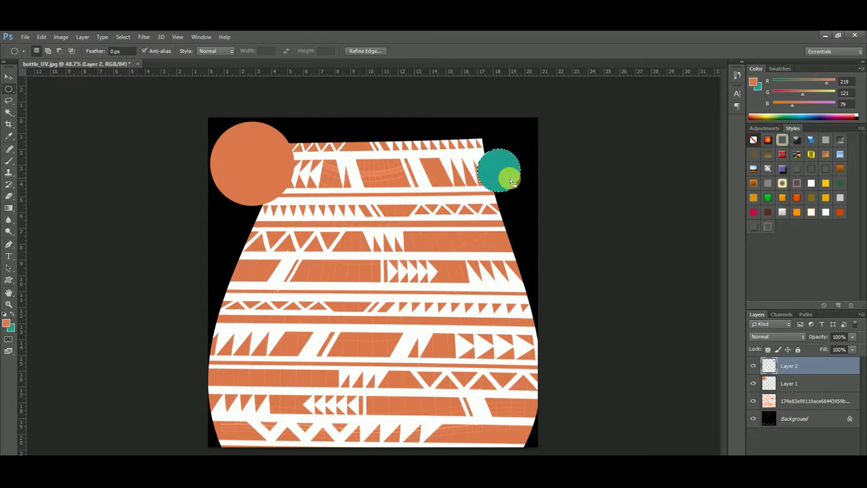
{"action": "key", "text": "alt+BackSpace"}
{"action": "key", "text": "ctrl+d"}
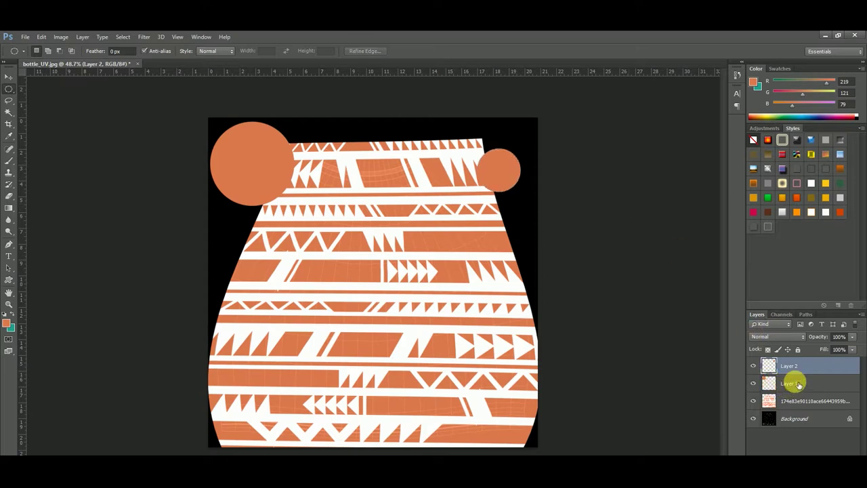
{"action": "left_click", "coordinate": [794, 382], "text": "shift"}
{"action": "left_click_drag", "start_coordinate": [805, 373], "coordinate": [798, 408]}
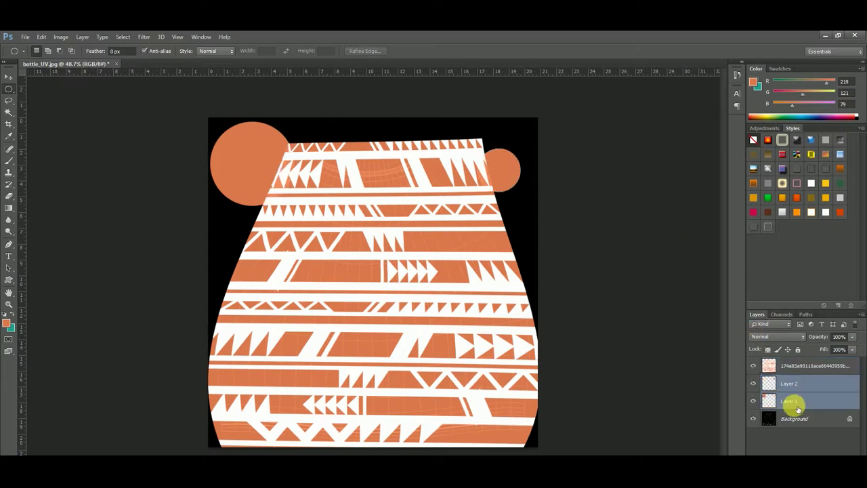
{"action": "left_click", "coordinate": [9, 76]}
{"action": "left_click", "coordinate": [447, 253]}
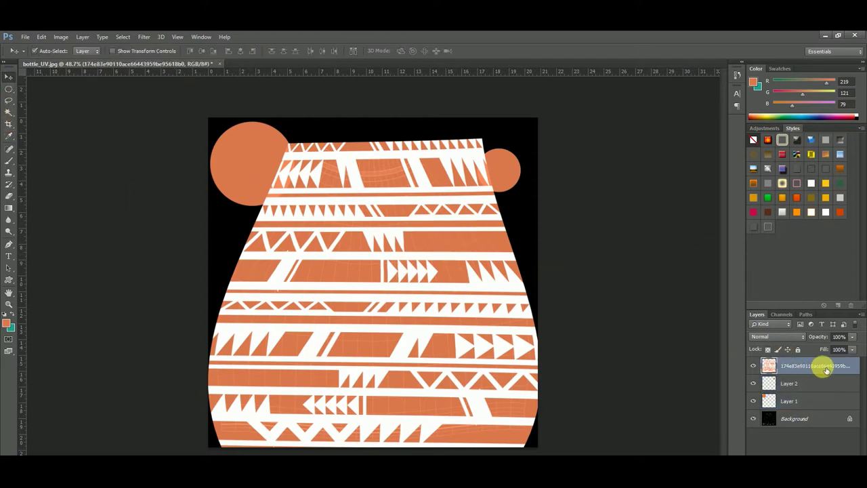
Step: Stack three copies of the pattern layer, group them, and merge the group into Group 1
{"action": "key", "text": "ctrl+j"}
{"action": "key", "text": "ctrl+j"}
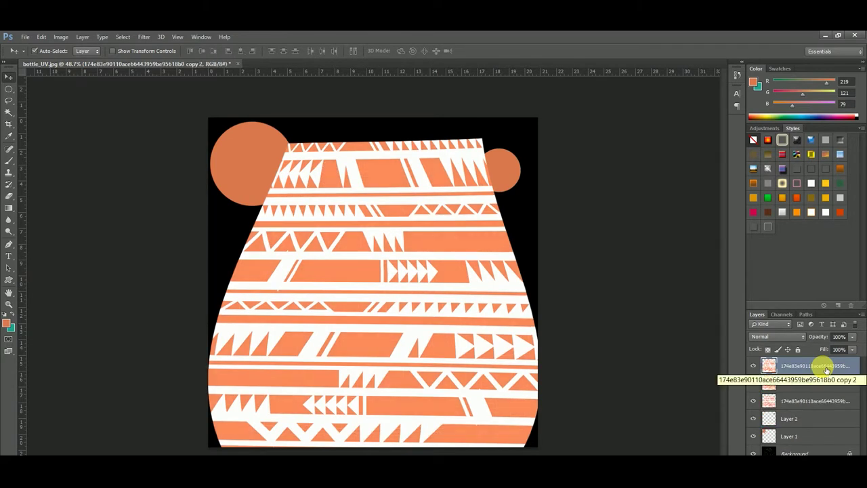
{"action": "left_click", "coordinate": [816, 405], "text": "shift"}
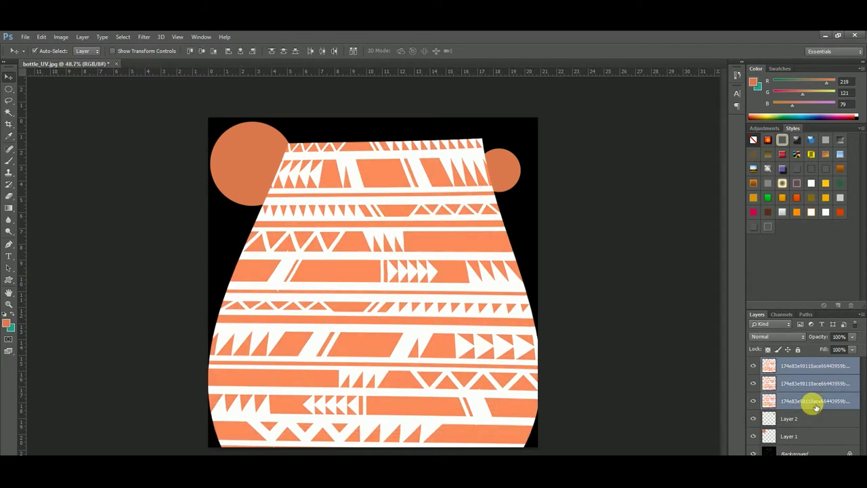
{"action": "key", "text": "ctrl+g"}
{"action": "right_click", "coordinate": [792, 359]}
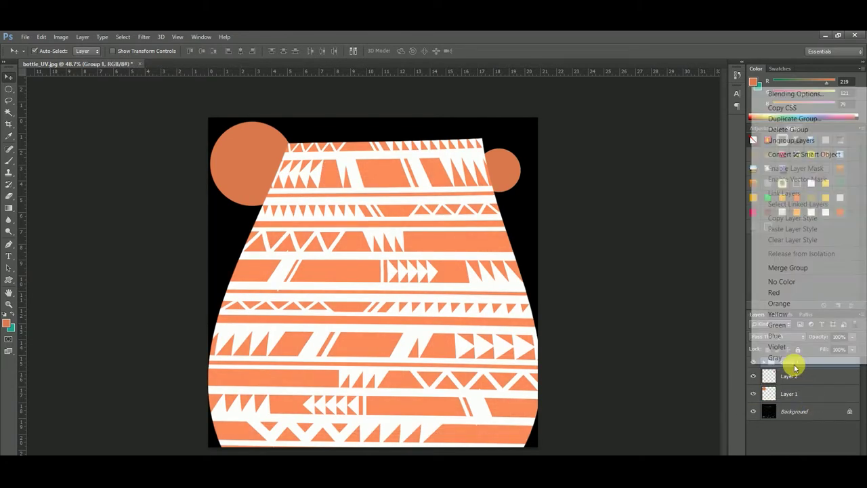
{"action": "left_click", "coordinate": [793, 270]}
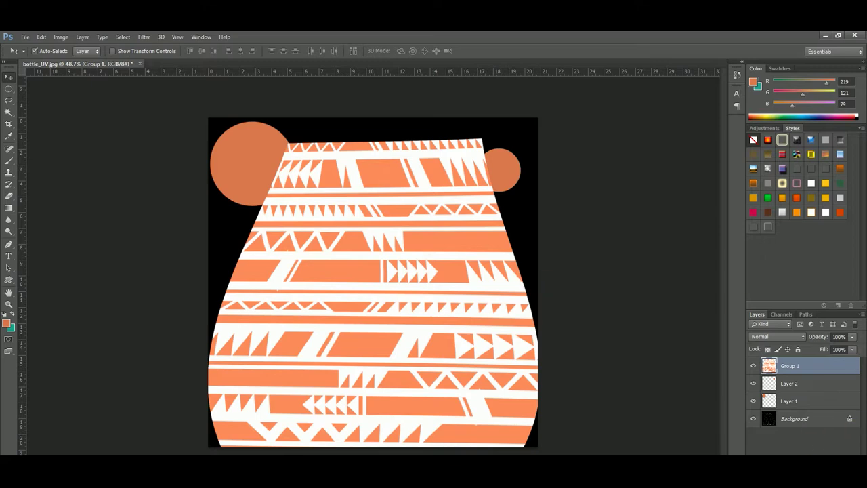
{"action": "left_click", "coordinate": [764, 453]}
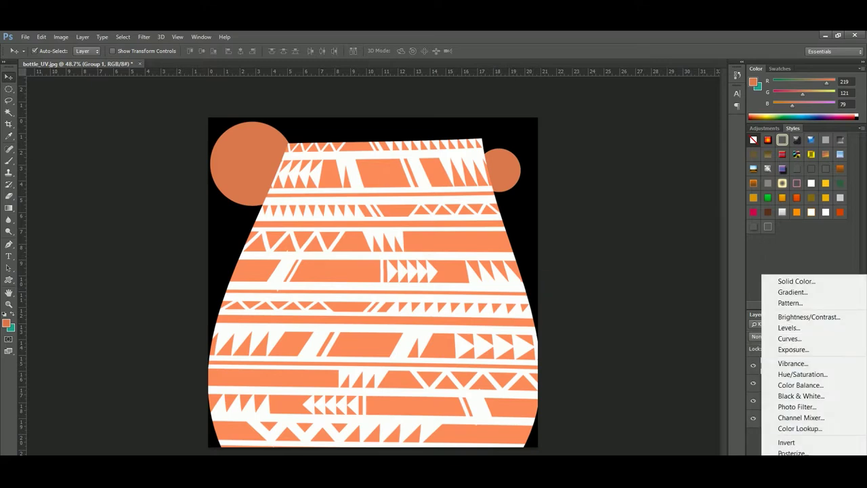
Step: Add a Hue/Saturation adjustment with Hue +174 and Saturation +36 to turn the pattern blue
{"action": "left_click", "coordinate": [806, 374]}
{"action": "left_click_drag", "start_coordinate": [647, 232], "coordinate": [699, 242]}
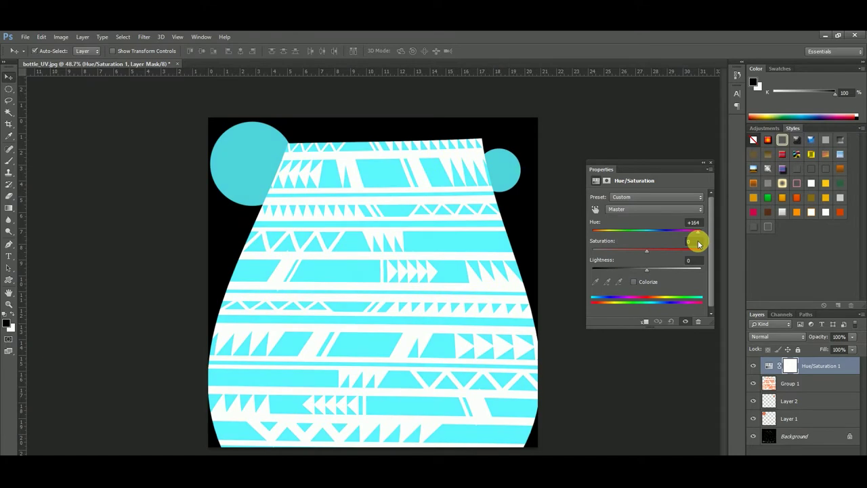
{"action": "mouse_move", "coordinate": [698, 242]}
{"action": "left_mouse_down"}
{"action": "mouse_move", "coordinate": [611, 241]}
{"action": "mouse_move", "coordinate": [700, 254]}
{"action": "left_mouse_up"}
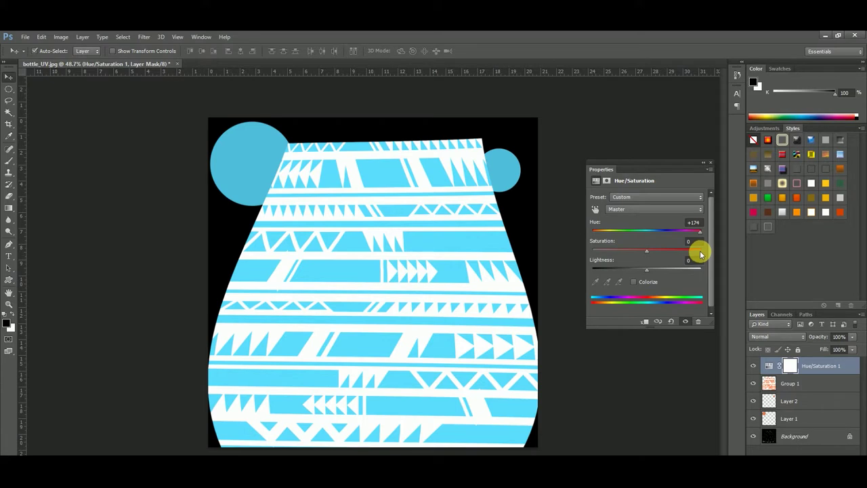
{"action": "mouse_move", "coordinate": [648, 252]}
{"action": "left_mouse_down"}
{"action": "mouse_move", "coordinate": [690, 260]}
{"action": "mouse_move", "coordinate": [664, 251]}
{"action": "mouse_move", "coordinate": [658, 273]}
{"action": "mouse_move", "coordinate": [644, 269]}
{"action": "left_mouse_up"}
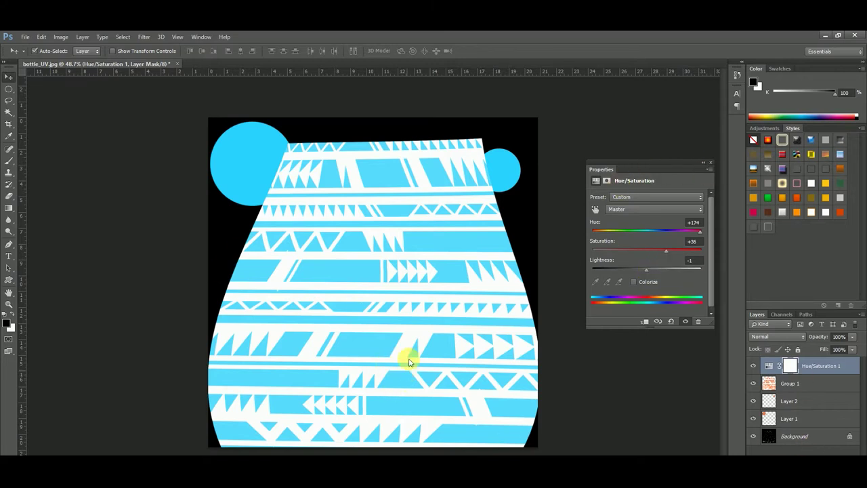
{"action": "key", "text": "ctrl+shift+s"}
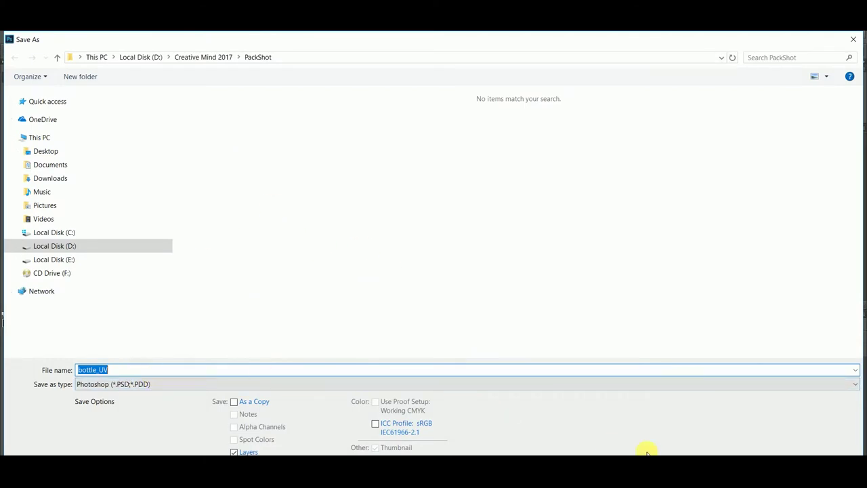
Step: Save a maximum-compatibility bottle_UV PSD plus a renamed quality-12 JPEG copy in PackShot
{"action": "key", "text": "Return"}
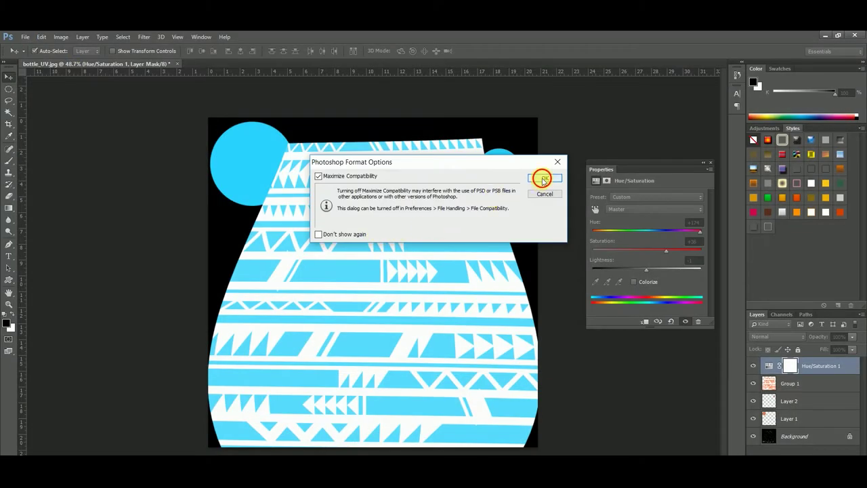
{"action": "left_click", "coordinate": [546, 175]}
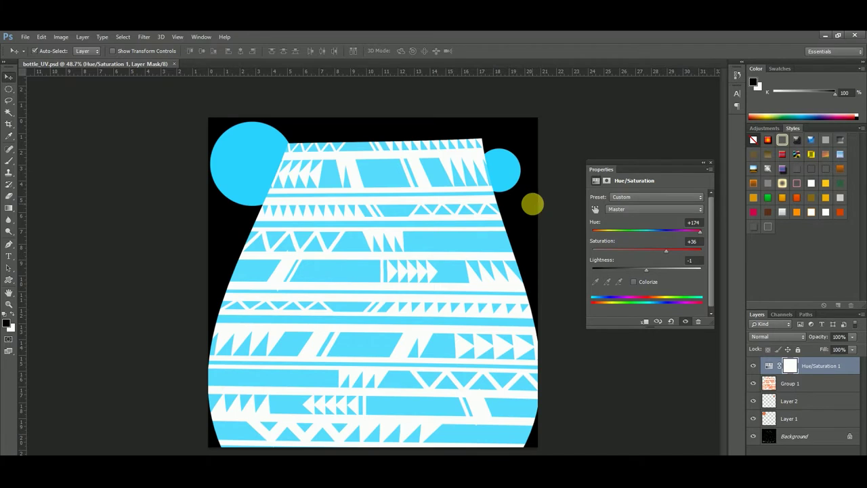
{"action": "key", "text": "ctrl+shift+s"}
{"action": "left_click", "coordinate": [121, 383]}
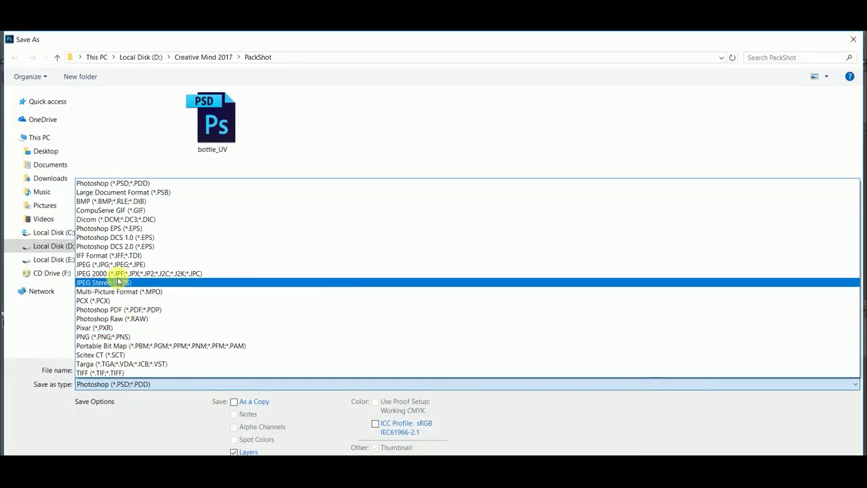
{"action": "left_click", "coordinate": [112, 264]}
{"action": "left_click", "coordinate": [141, 370]}
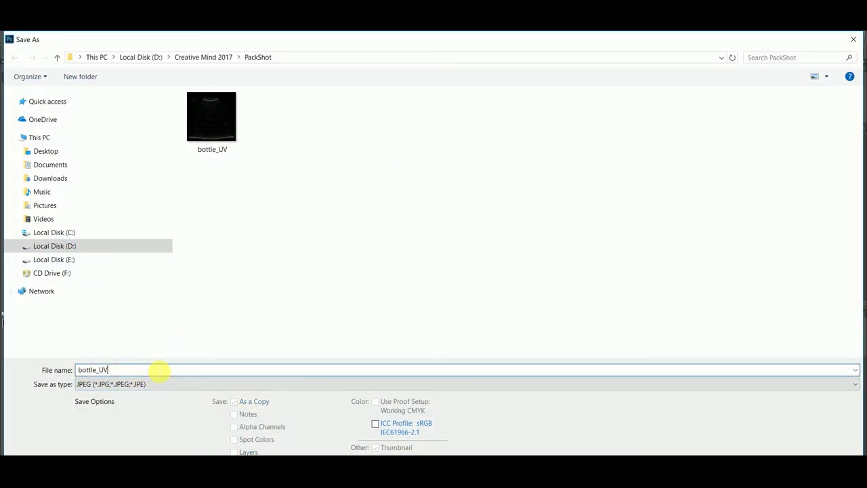
{"action": "type", "text": "Cl"}
{"action": "key", "text": "Return"}
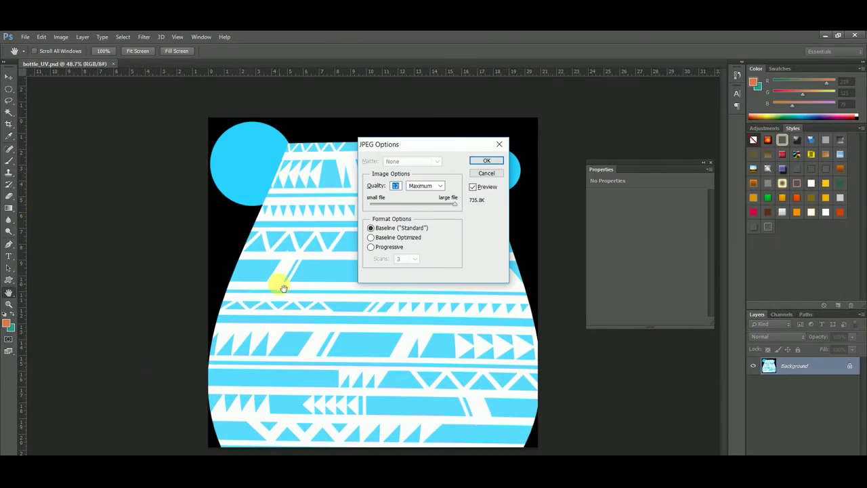
{"action": "left_click", "coordinate": [479, 162]}
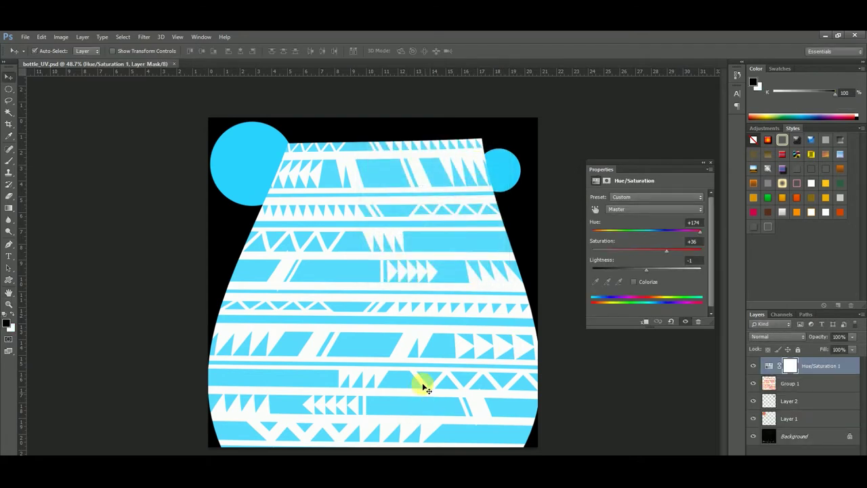
{"action": "left_click", "coordinate": [281, 450]}
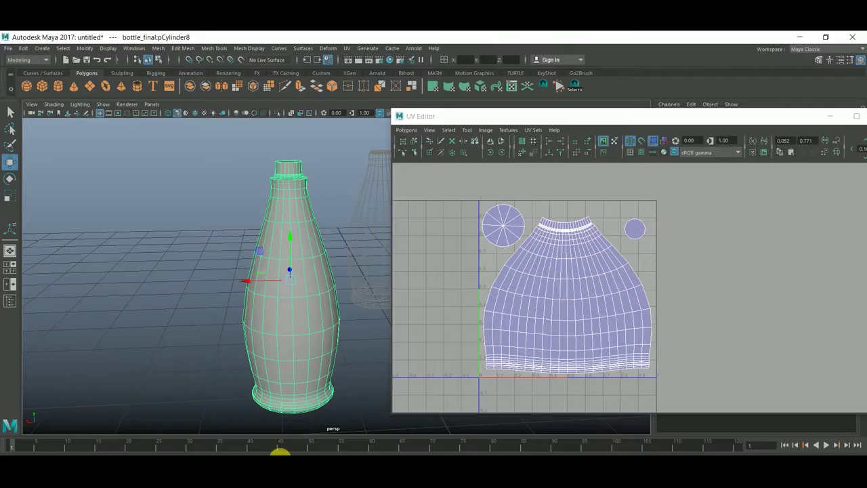
Step: Deselect the bottle and save the scene as bottle_A.ma
{"action": "left_click", "coordinate": [206, 242]}
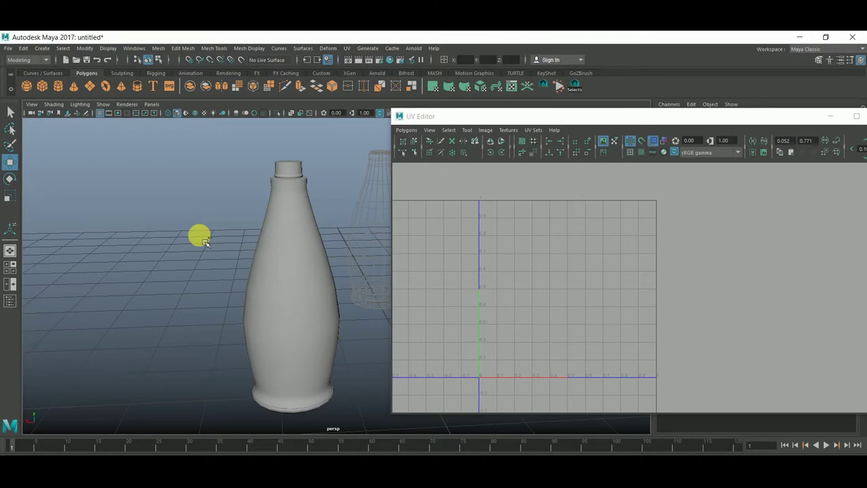
{"action": "key", "text": "ctrl+s"}
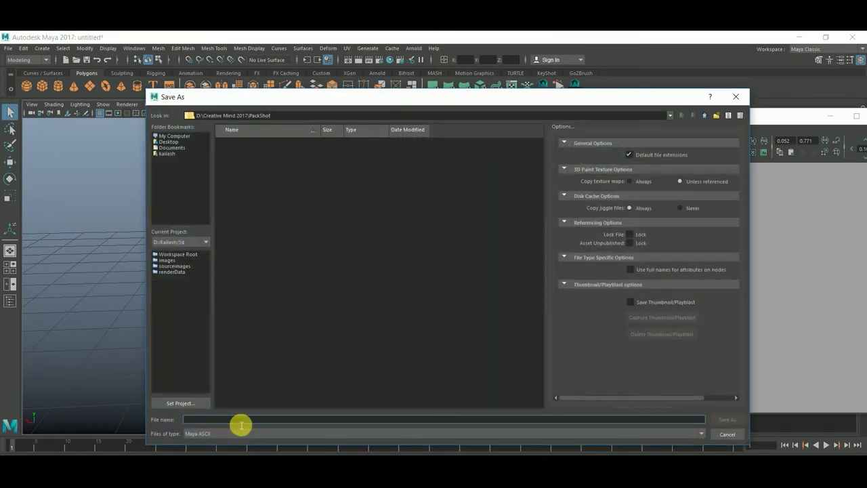
{"action": "type", "text": "bottle_A"}
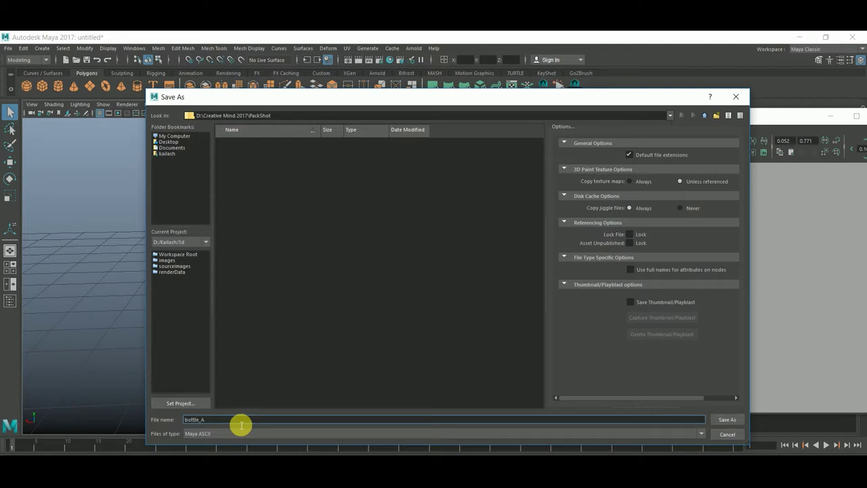
{"action": "key", "text": "Return"}
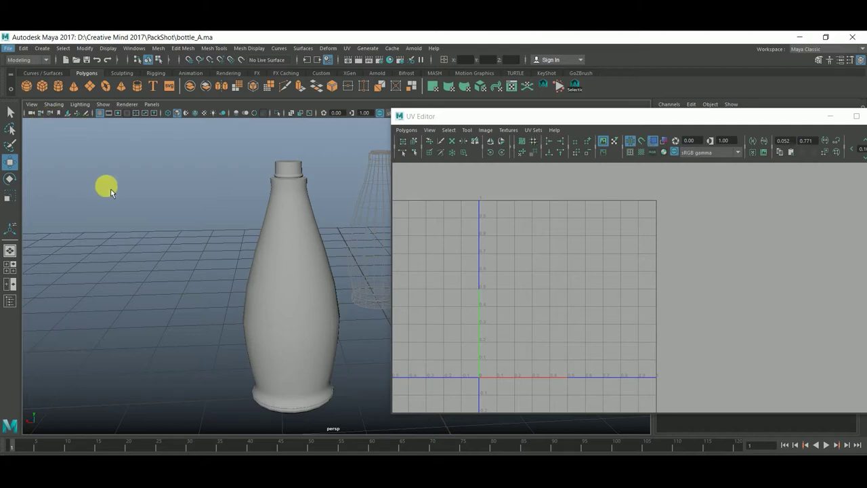
Step: Save the scene again as bottle_B.ma, then minimize the UV Editor and select the bottle
{"action": "key", "text": "alt+f"}
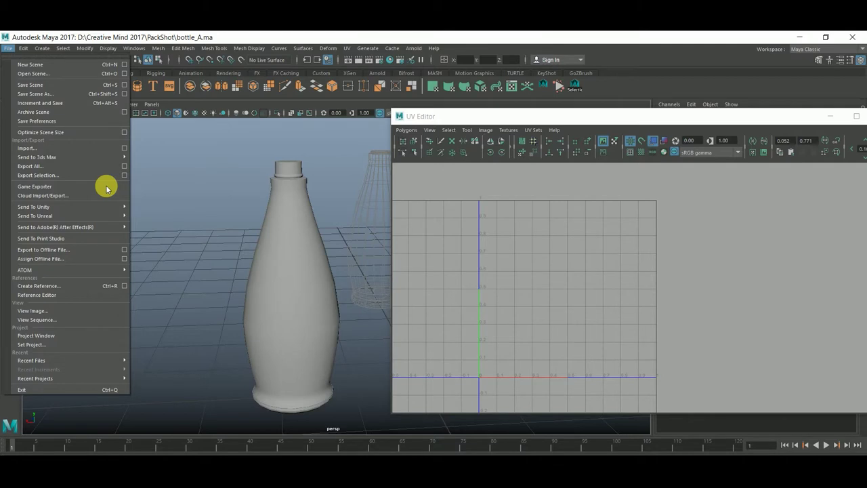
{"action": "left_click", "coordinate": [74, 93]}
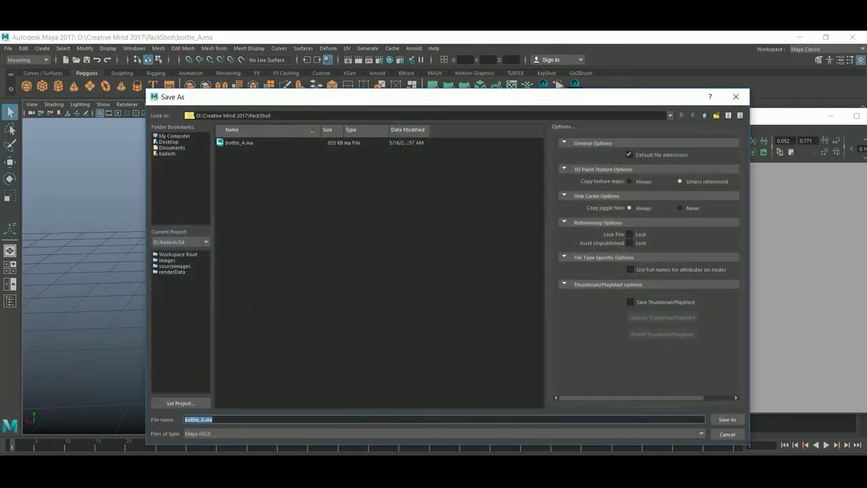
{"action": "left_click", "coordinate": [207, 420]}
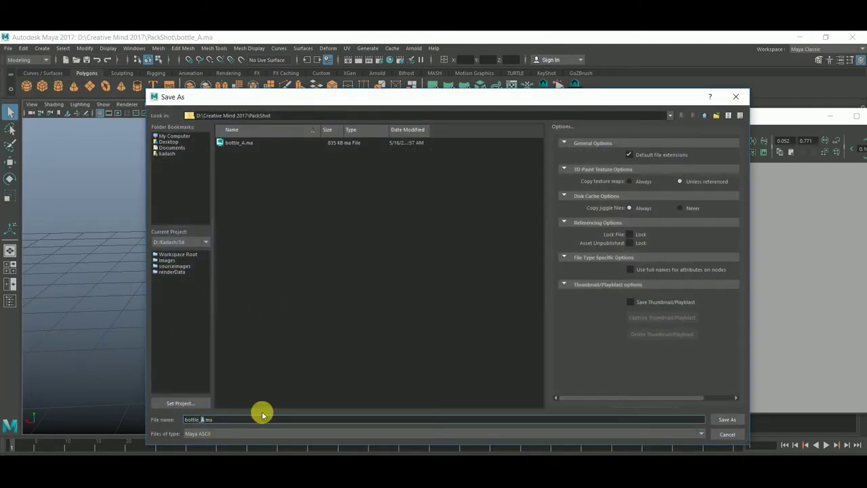
{"action": "type", "text": "B"}
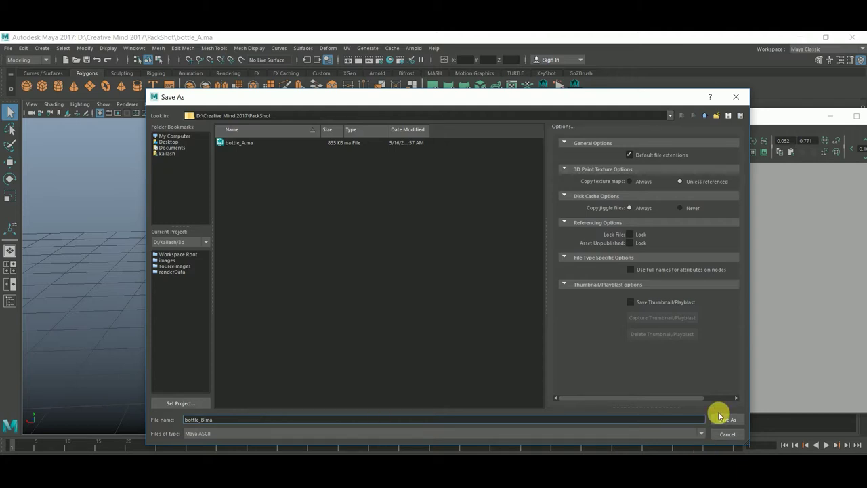
{"action": "left_click", "coordinate": [725, 419]}
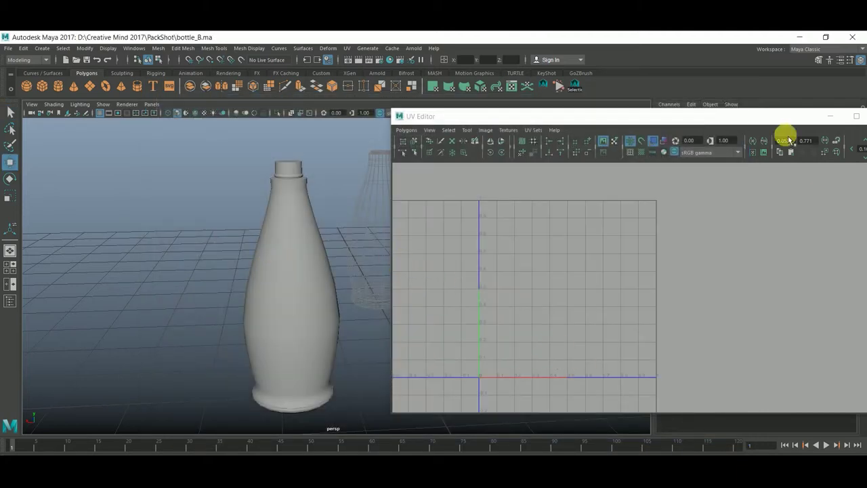
{"action": "left_click", "coordinate": [830, 118]}
{"action": "left_click", "coordinate": [292, 292]}
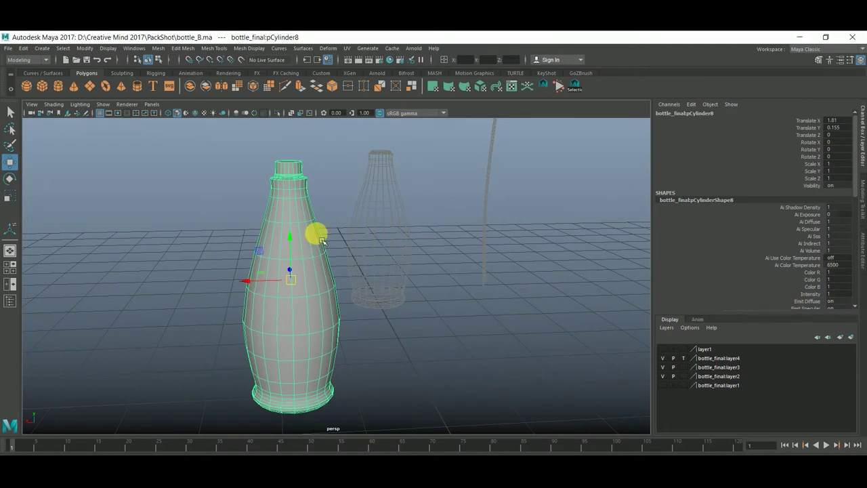
Step: Open the bottle's Material Attributes and browse through its history node tabs
{"action": "right_click_drag", "start_coordinate": [316, 235], "coordinate": [311, 359]}
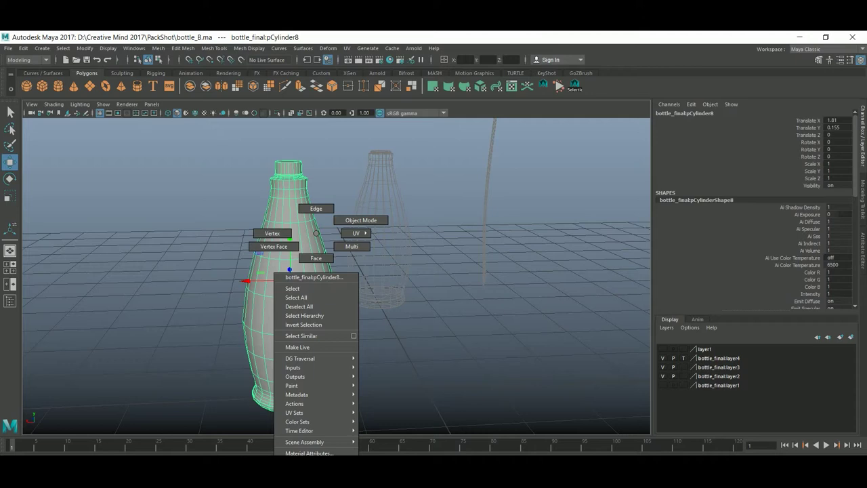
{"action": "mouse_move", "coordinate": [318, 452]}
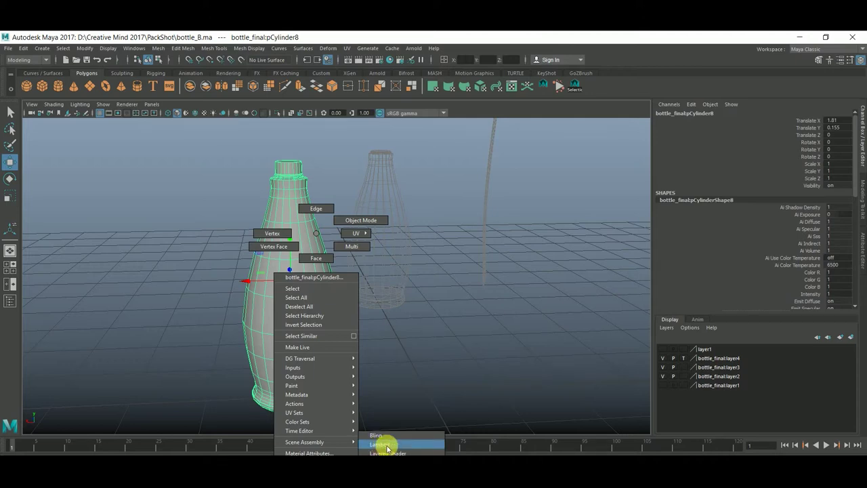
{"action": "left_click", "coordinate": [388, 448]}
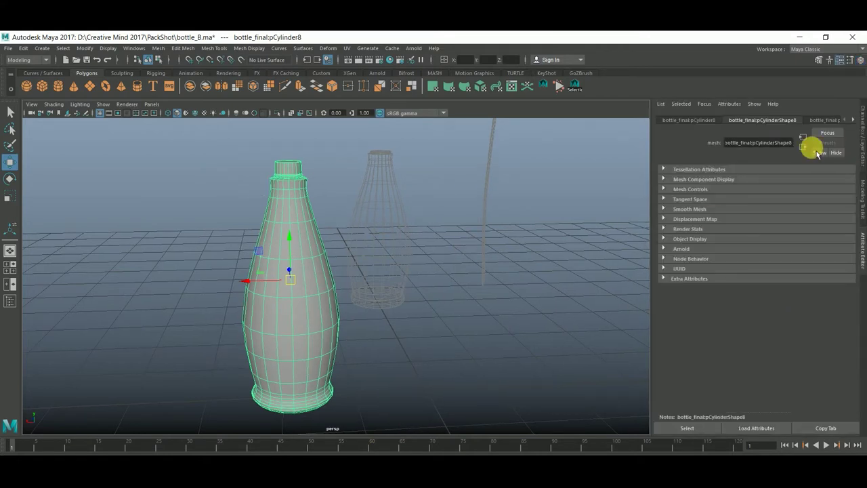
{"action": "left_click", "coordinate": [853, 122]}
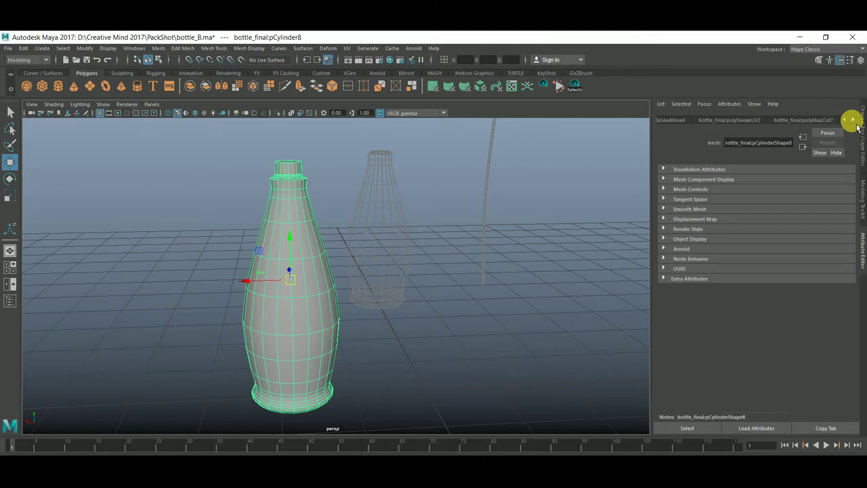
{"action": "left_click", "coordinate": [855, 122]}
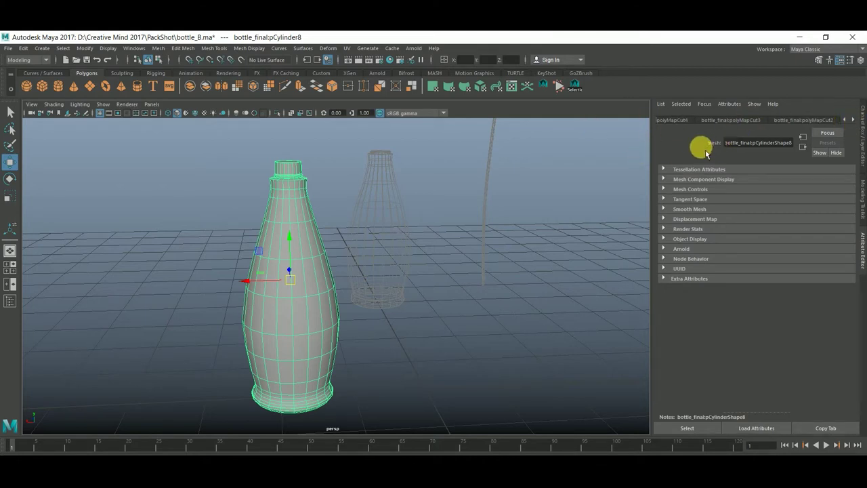
Step: Delete the bottle's construction history and show its lambert3 material attributes
{"action": "left_click", "coordinate": [24, 49]}
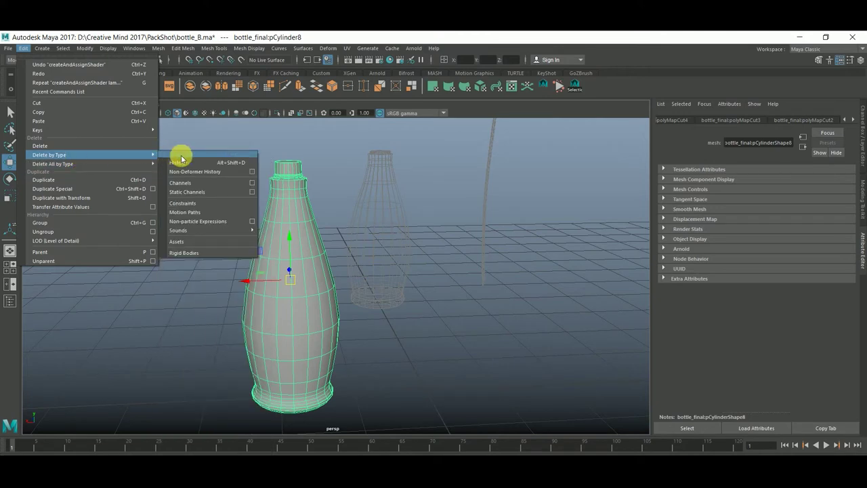
{"action": "left_click", "coordinate": [181, 159]}
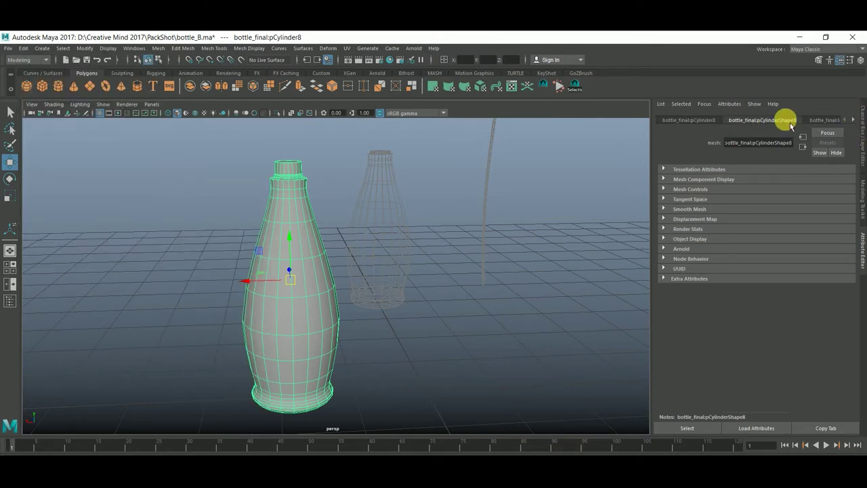
{"action": "left_click", "coordinate": [852, 120]}
{"action": "left_click", "coordinate": [852, 119]}
{"action": "left_click", "coordinate": [810, 121]}
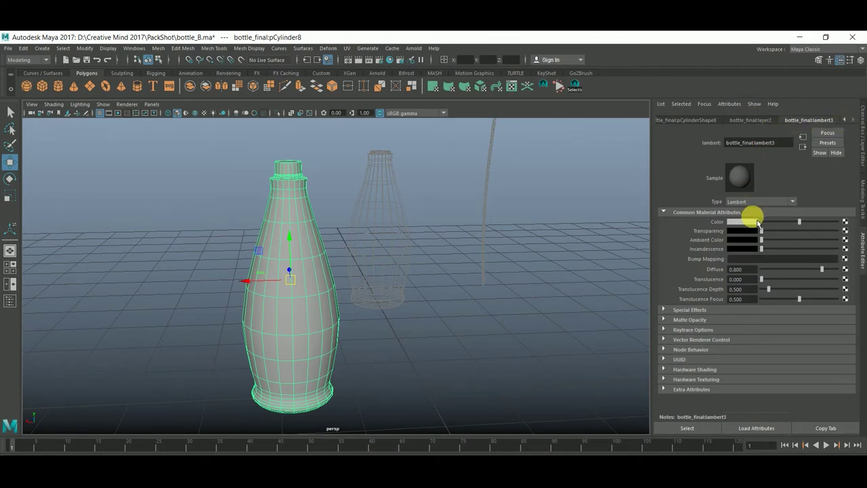
Step: Connect a File texture node to the lambert3 Color attribute
{"action": "left_click", "coordinate": [846, 222]}
{"action": "left_click", "coordinate": [367, 280]}
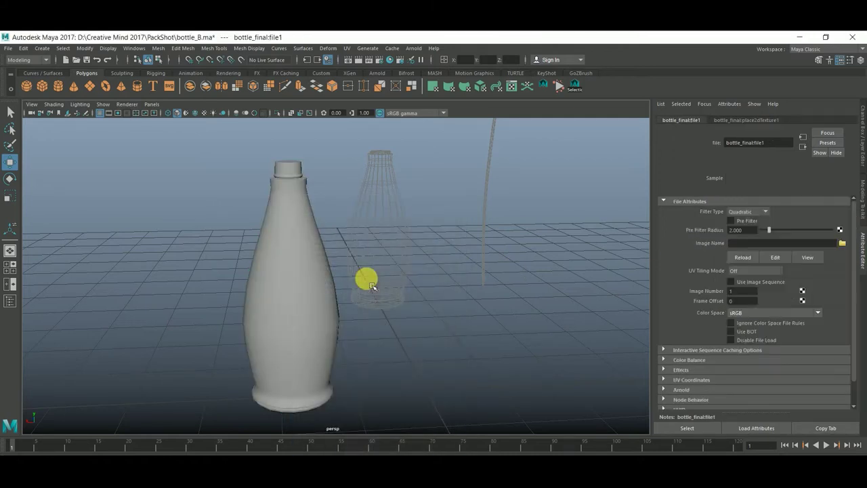
{"action": "left_click", "coordinate": [842, 242]}
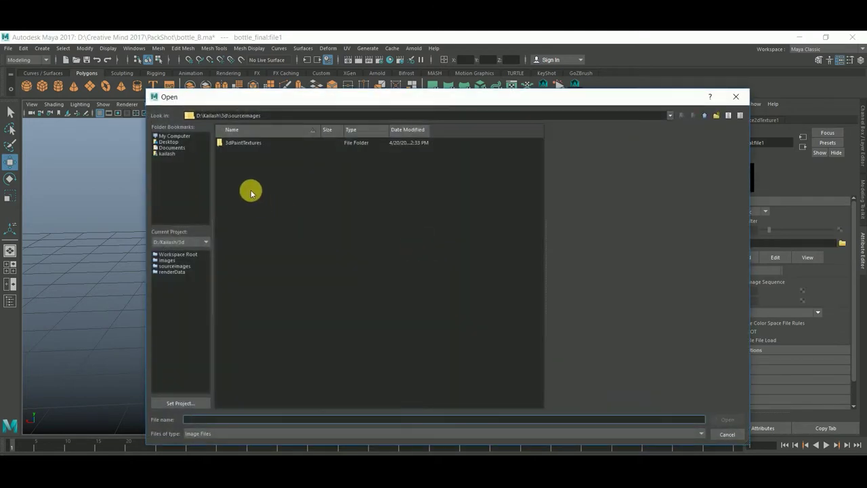
Step: Load bottle_UV_Color.jpg from D:\Creative Mind 2017\PackShot as the texture image
{"action": "left_click", "coordinate": [169, 142]}
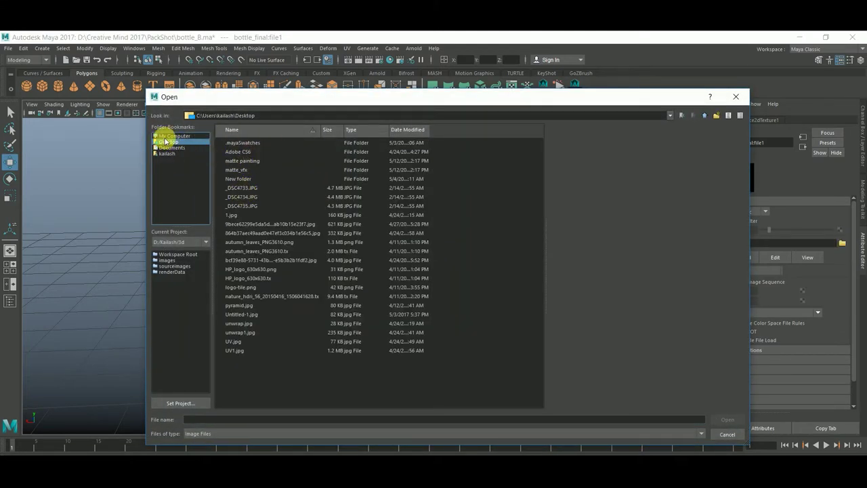
{"action": "left_click", "coordinate": [167, 135]}
{"action": "double_click", "coordinate": [224, 151]}
{"action": "double_click", "coordinate": [248, 161]}
{"action": "double_click", "coordinate": [238, 187]}
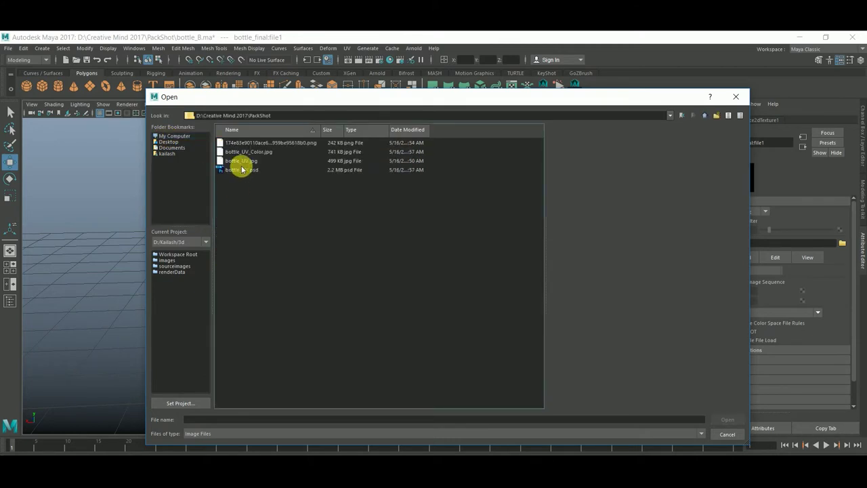
{"action": "left_click", "coordinate": [245, 163]}
{"action": "left_click", "coordinate": [252, 151]}
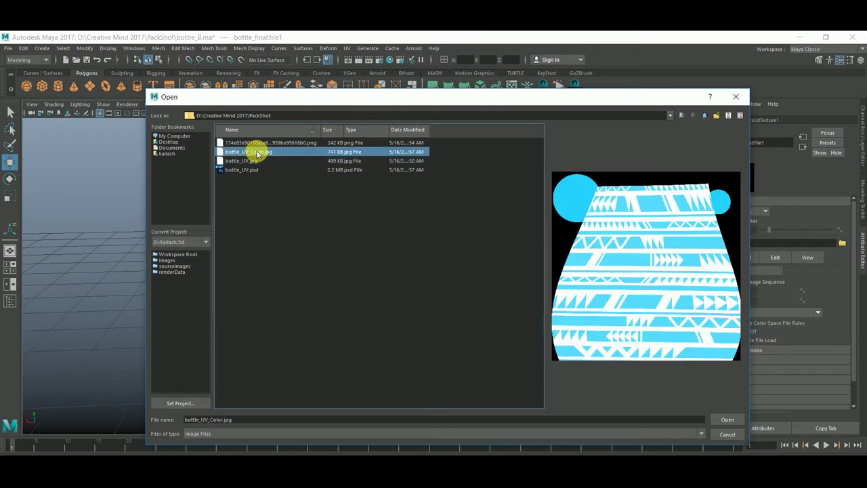
{"action": "double_click", "coordinate": [260, 153]}
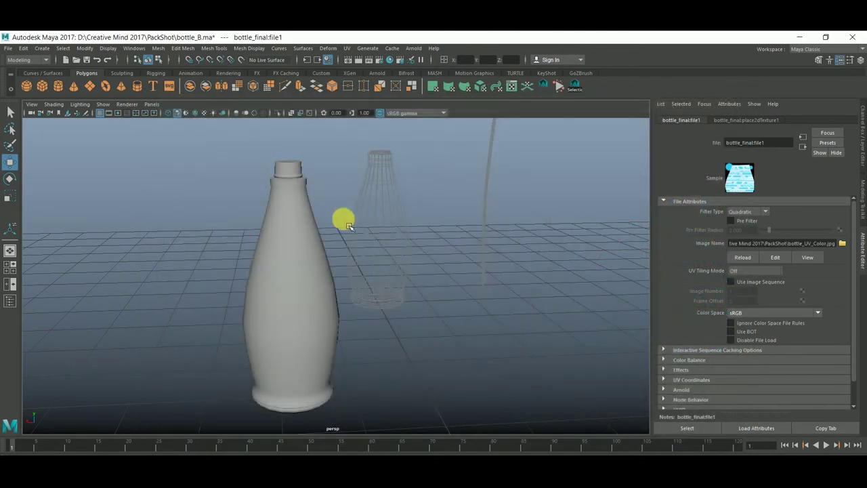
Step: Turn on textured display and orbit to view the patterned bottle from above and below
{"action": "key", "text": "6"}
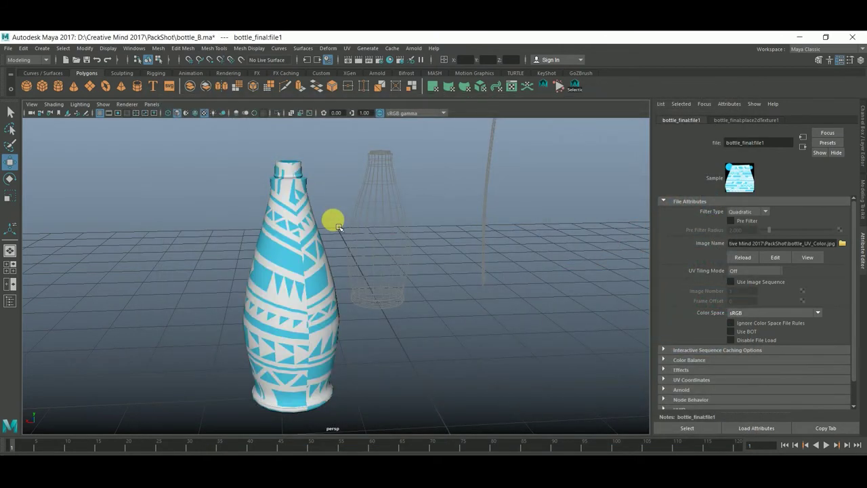
{"action": "mouse_move", "coordinate": [369, 315]}
{"action": "left_mouse_down", "text": "alt"}
{"action": "mouse_move", "coordinate": [330, 326]}
{"action": "mouse_move", "coordinate": [379, 313]}
{"action": "mouse_move", "coordinate": [399, 332]}
{"action": "mouse_move", "coordinate": [436, 325]}
{"action": "mouse_move", "coordinate": [437, 258]}
{"action": "mouse_move", "coordinate": [414, 273]}
{"action": "mouse_move", "coordinate": [412, 260]}
{"action": "mouse_move", "coordinate": [315, 294]}
{"action": "left_mouse_up", "text": "alt"}
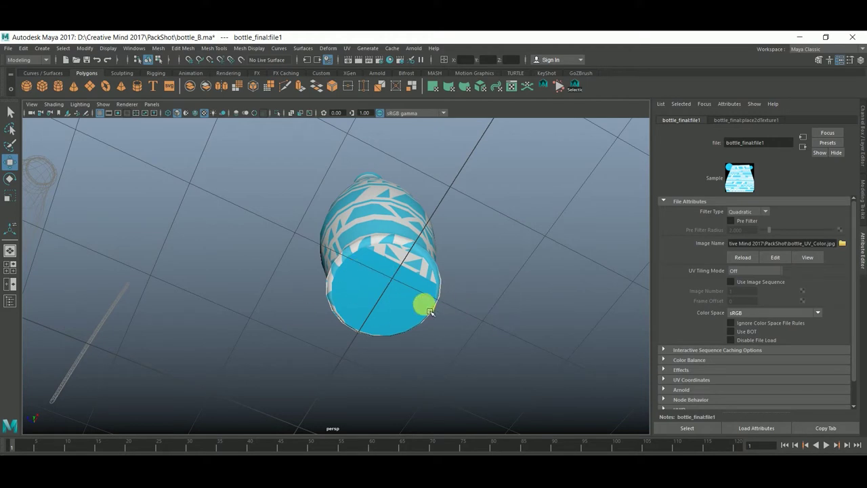
{"action": "mouse_move", "coordinate": [425, 271]}
{"action": "left_mouse_down", "text": "alt"}
{"action": "mouse_move", "coordinate": [411, 361]}
{"action": "mouse_move", "coordinate": [420, 304]}
{"action": "mouse_move", "coordinate": [348, 258]}
{"action": "left_mouse_up", "text": "alt"}
{"action": "mouse_move", "coordinate": [421, 307]}
{"action": "left_mouse_down", "text": "alt"}
{"action": "mouse_move", "coordinate": [411, 370]}
{"action": "mouse_move", "coordinate": [429, 332]}
{"action": "mouse_move", "coordinate": [443, 342]}
{"action": "left_mouse_up", "text": "alt"}
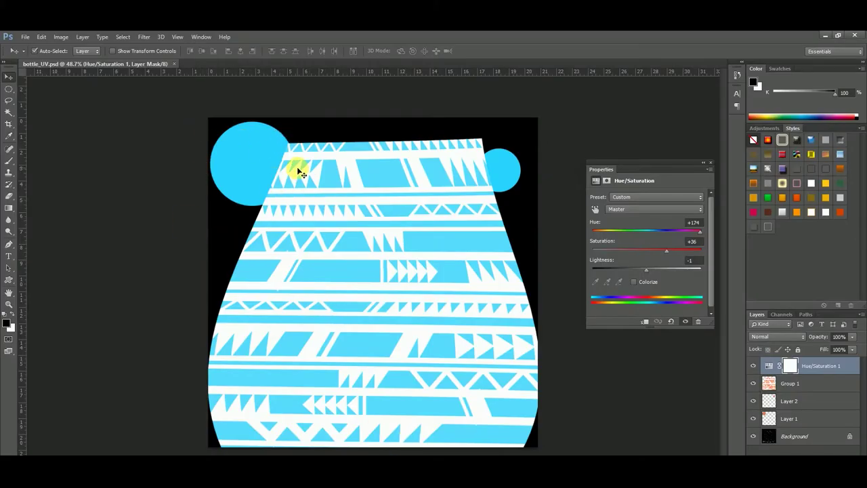
Step: Move Layer 2 and Layer 1 above Group 1 so the blue circles sit on top
{"action": "left_click", "coordinate": [807, 405]}
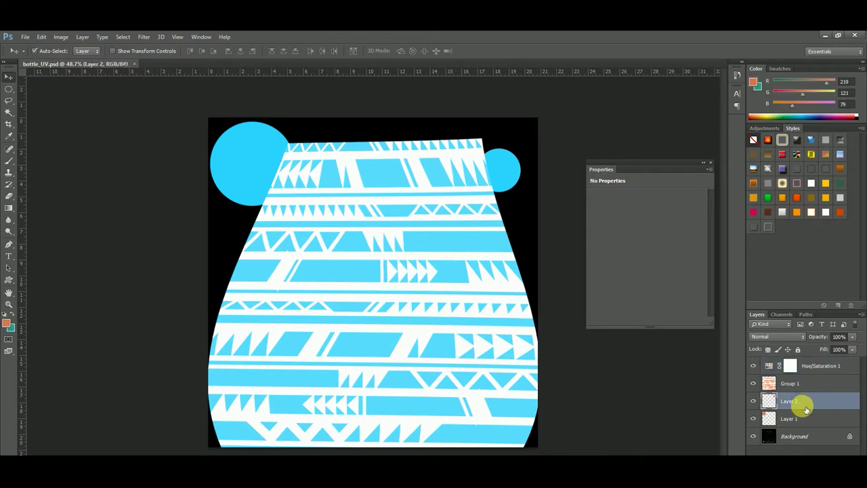
{"action": "left_click", "coordinate": [808, 420], "text": "shift"}
{"action": "left_click_drag", "start_coordinate": [808, 388], "coordinate": [809, 373]}
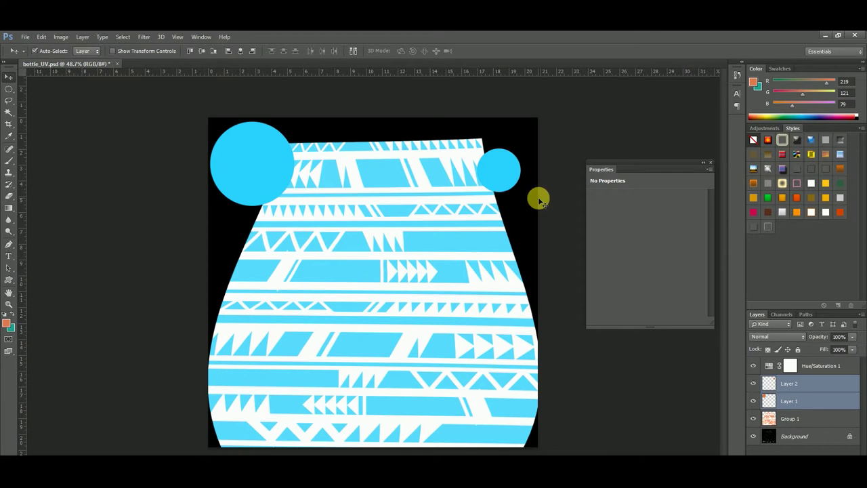
{"action": "left_click", "coordinate": [562, 204]}
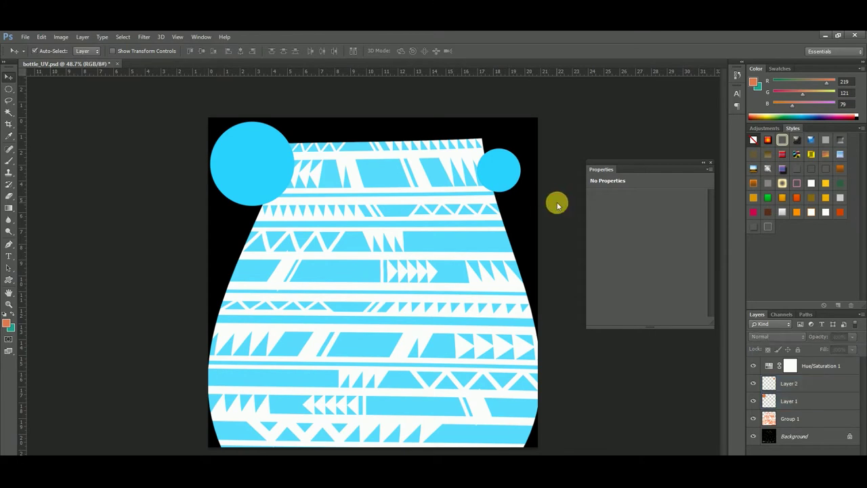
Step: Save the image as a JPEG replacing bottle_UV_Color, then switch to Maya
{"action": "key", "text": "ctrl+shift+s"}
{"action": "left_click", "coordinate": [135, 383]}
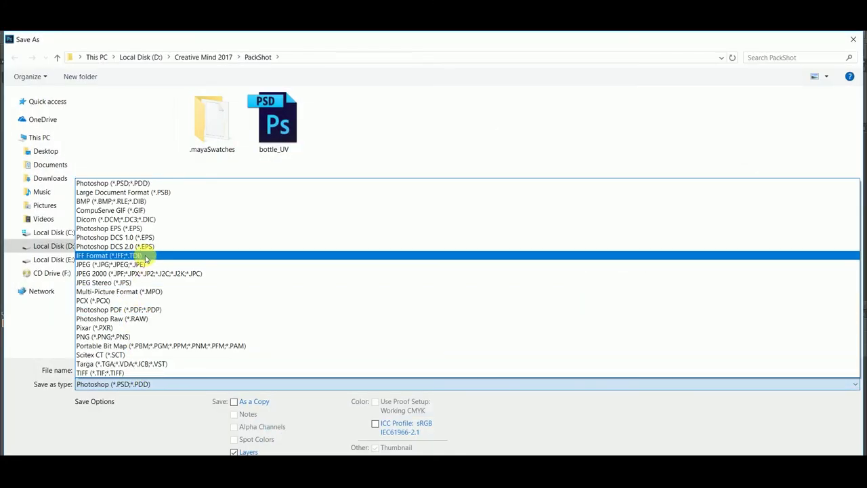
{"action": "left_click", "coordinate": [146, 265]}
{"action": "left_click", "coordinate": [342, 133]}
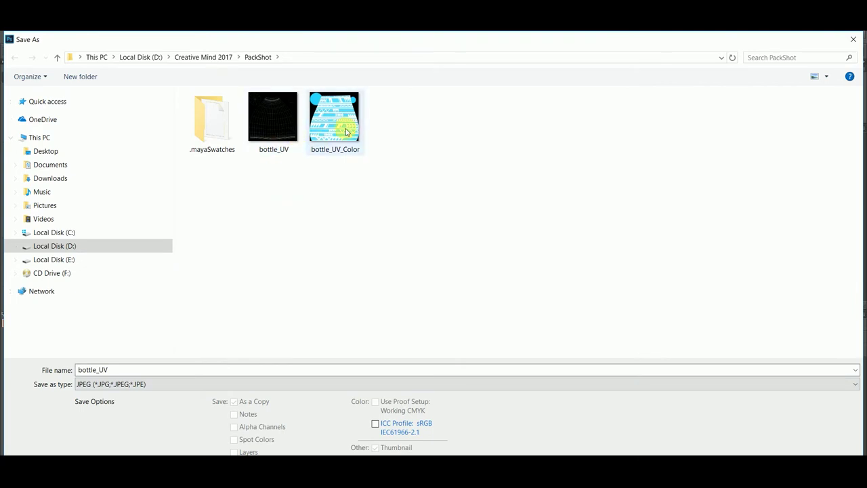
{"action": "double_click", "coordinate": [346, 131]}
{"action": "left_click", "coordinate": [466, 273]}
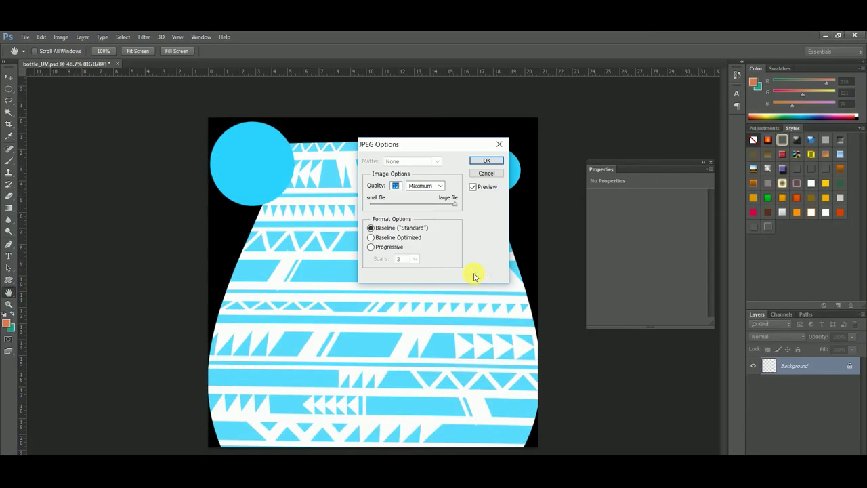
{"action": "left_click", "coordinate": [486, 161]}
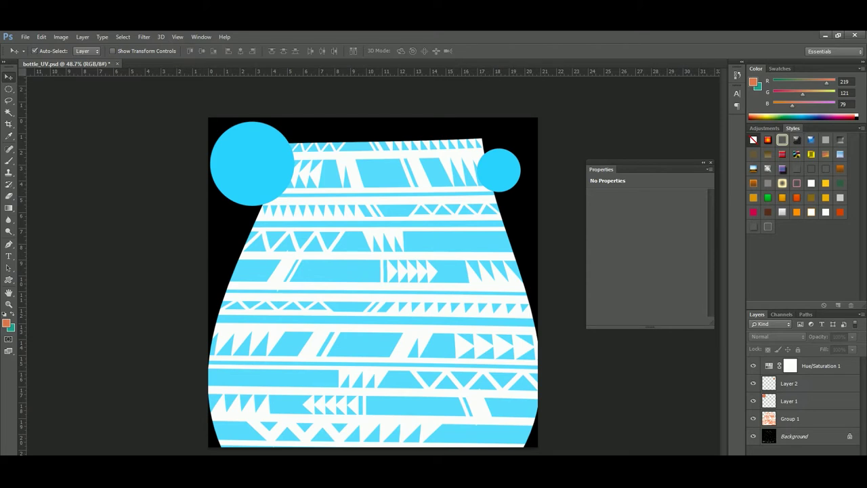
{"action": "left_click", "coordinate": [286, 443]}
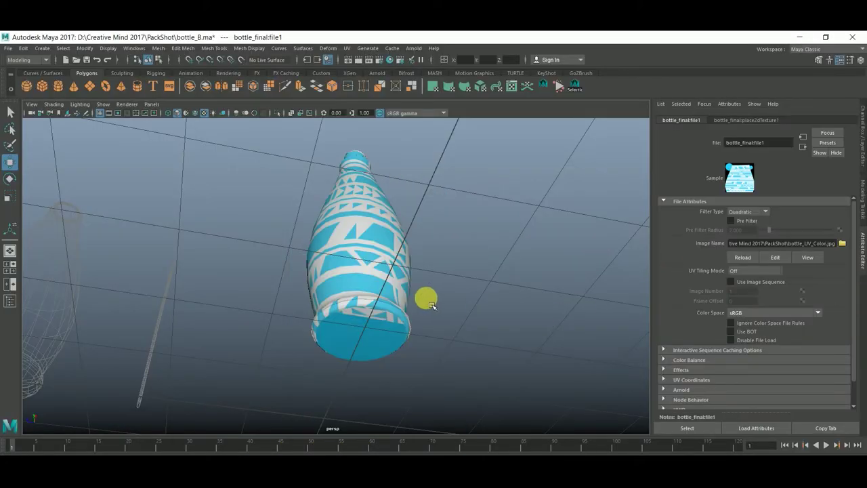
Step: Select the bottle, open its file1 texture node, and orbit to check the updated pattern
{"action": "left_click", "coordinate": [376, 298]}
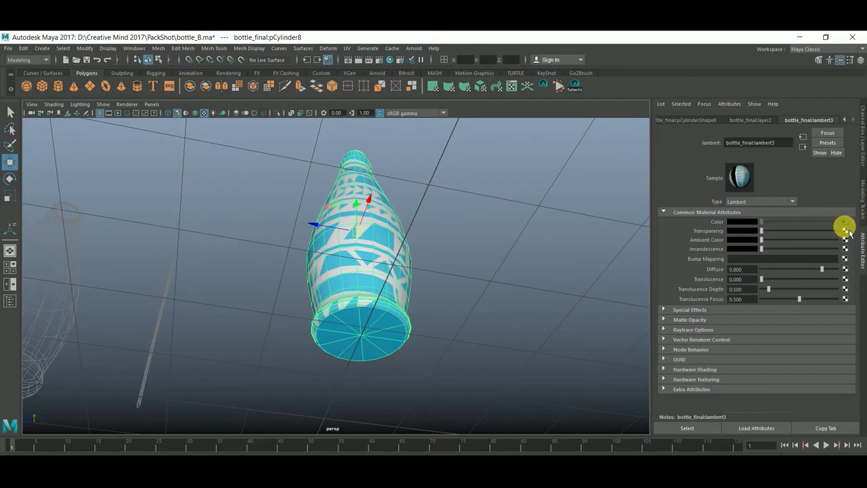
{"action": "left_click", "coordinate": [844, 221]}
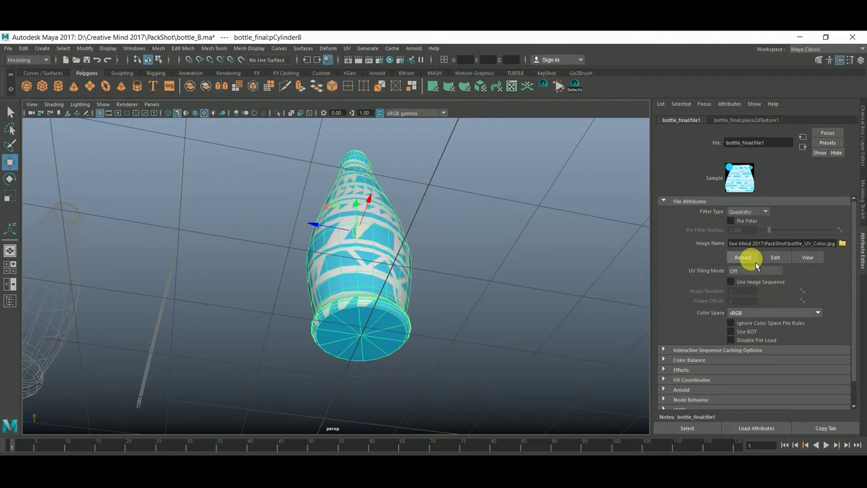
{"action": "mouse_move", "coordinate": [505, 224]}
{"action": "left_mouse_down", "text": "alt"}
{"action": "mouse_move", "coordinate": [414, 215]}
{"action": "mouse_move", "coordinate": [411, 286]}
{"action": "mouse_move", "coordinate": [382, 340]}
{"action": "mouse_move", "coordinate": [397, 329]}
{"action": "mouse_move", "coordinate": [393, 284]}
{"action": "mouse_move", "coordinate": [526, 305]}
{"action": "mouse_move", "coordinate": [515, 318]}
{"action": "mouse_move", "coordinate": [372, 321]}
{"action": "mouse_move", "coordinate": [367, 296]}
{"action": "mouse_move", "coordinate": [400, 273]}
{"action": "mouse_move", "coordinate": [409, 243]}
{"action": "mouse_move", "coordinate": [366, 278]}
{"action": "mouse_move", "coordinate": [418, 289]}
{"action": "mouse_move", "coordinate": [412, 278]}
{"action": "mouse_move", "coordinate": [401, 284]}
{"action": "mouse_move", "coordinate": [415, 287]}
{"action": "left_mouse_up", "text": "alt"}
{"action": "left_click", "coordinate": [414, 236]}
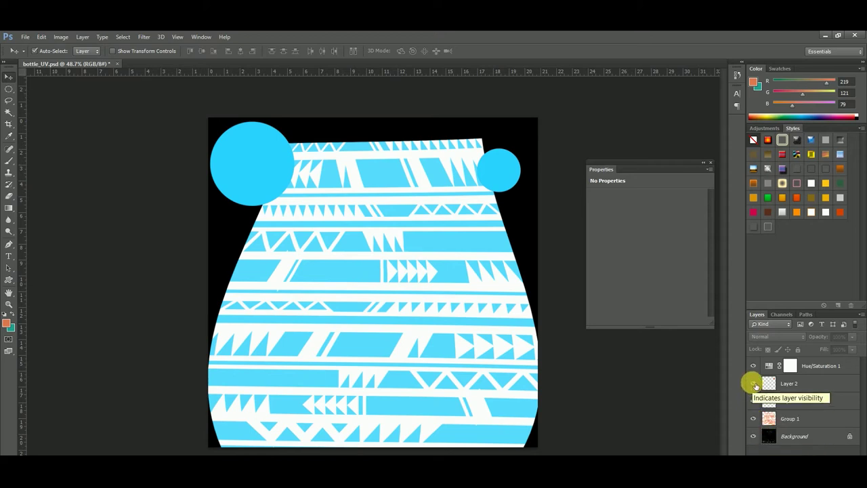
Step: Hide Group 1, Layer 1 and Layer 2, and switch to the Rectangular Marquee tool
{"action": "left_click", "coordinate": [752, 419]}
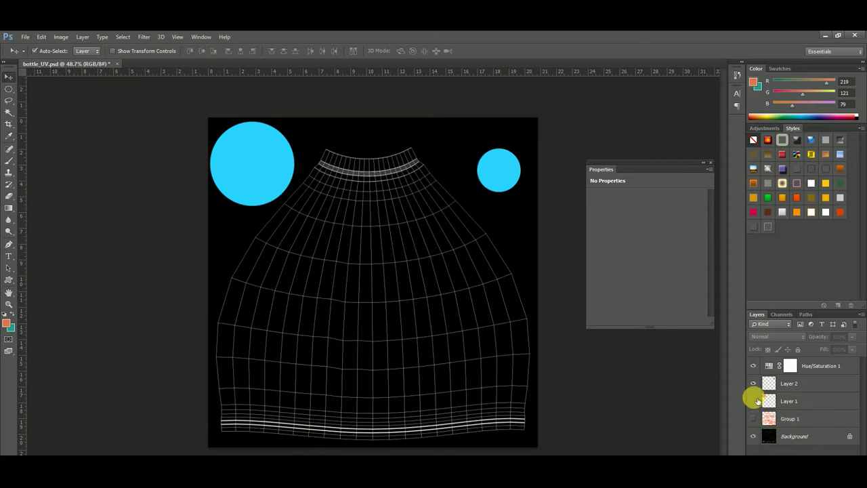
{"action": "left_click", "coordinate": [752, 401]}
{"action": "left_click", "coordinate": [753, 383]}
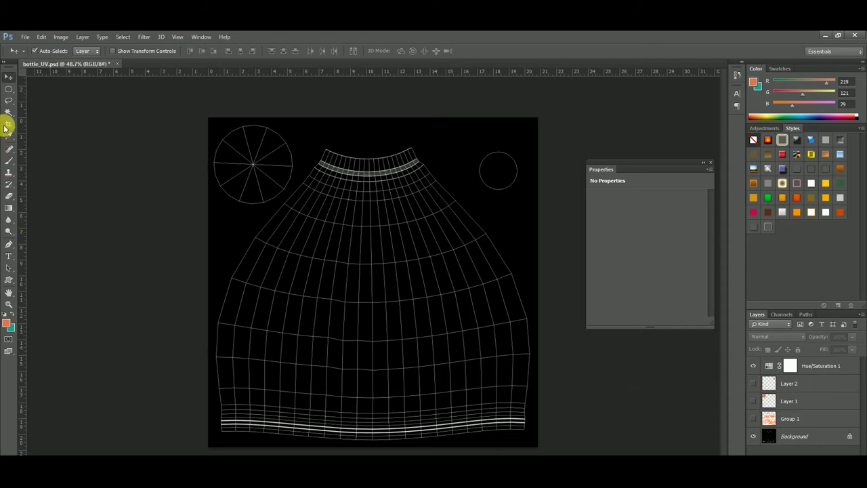
{"action": "left_click", "coordinate": [9, 92]}
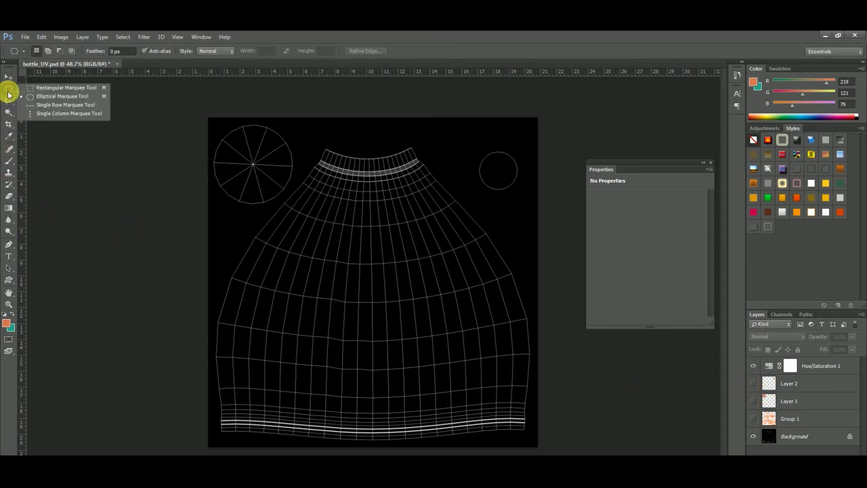
{"action": "left_click", "coordinate": [44, 91]}
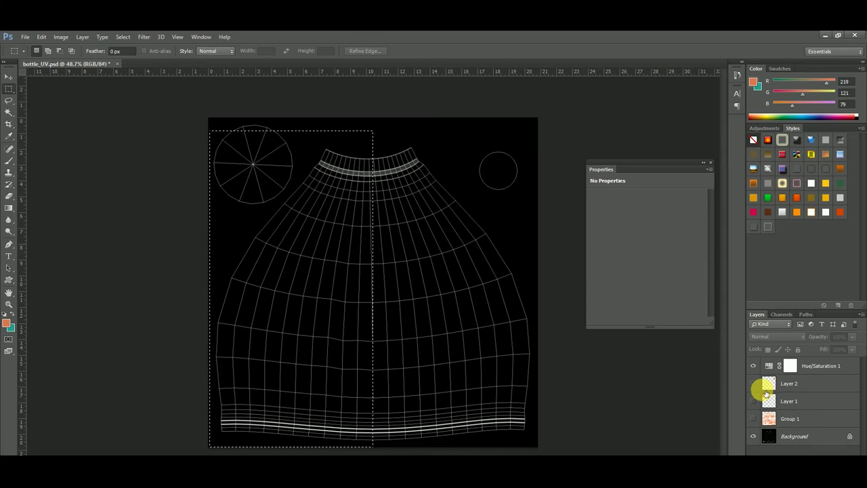
Step: Copy the selected left half of Group 1 onto a new Layer 3, then hide Group 1
{"action": "left_click", "coordinate": [754, 418]}
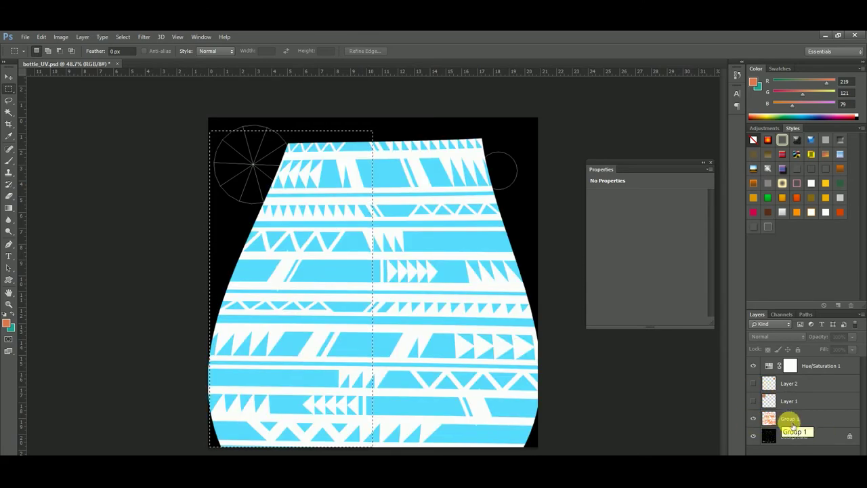
{"action": "left_click", "coordinate": [790, 418]}
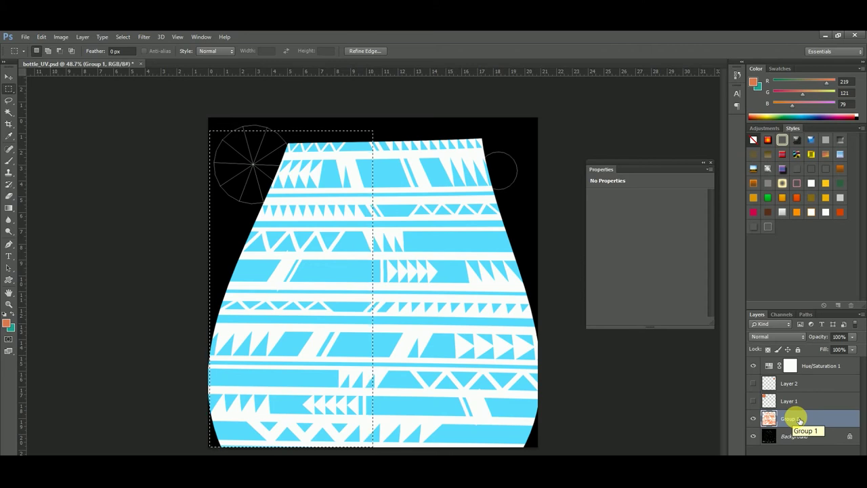
{"action": "key", "text": "ctrl+j"}
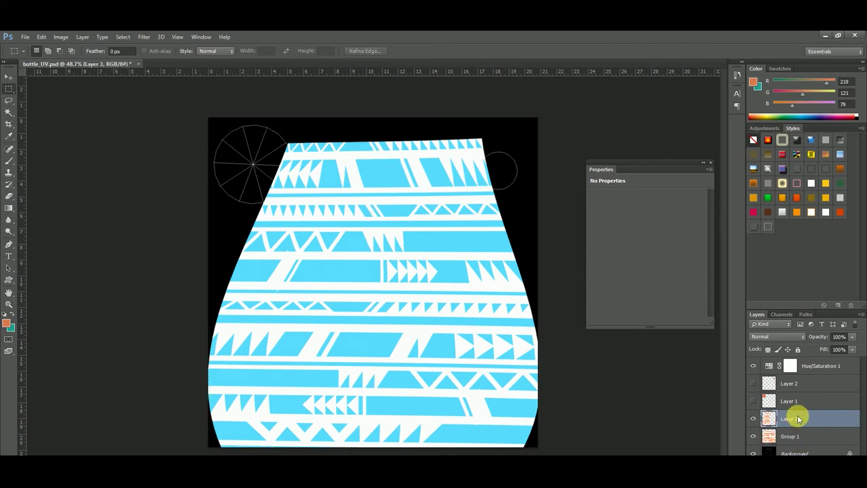
{"action": "left_click", "coordinate": [753, 436]}
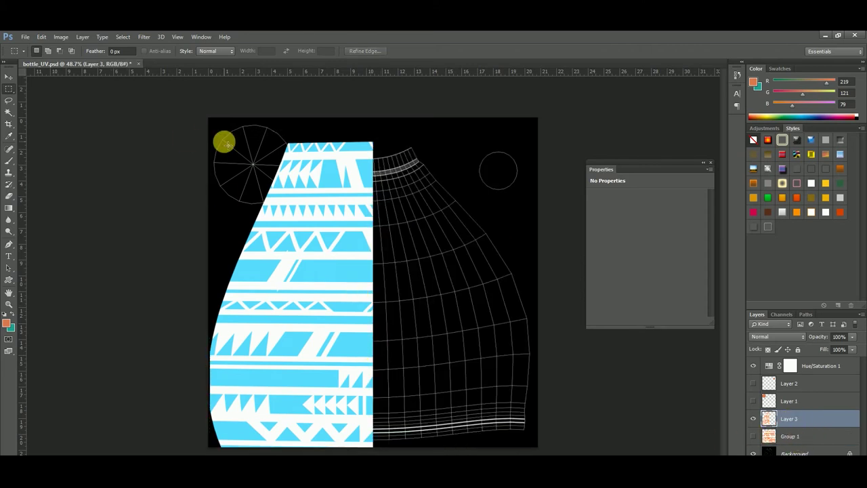
{"action": "left_click", "coordinate": [6, 79]}
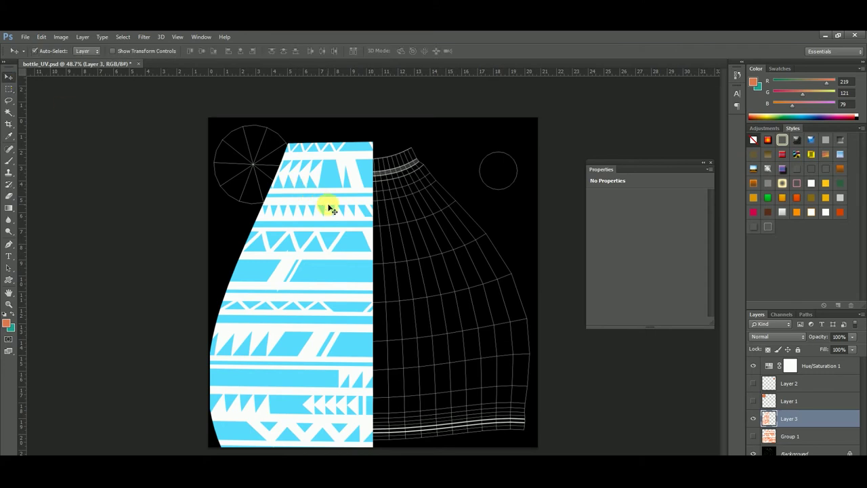
Step: Start a free transform on Layer 3 and commit it unchanged
{"action": "key", "text": "ctrl+t"}
{"action": "right_click", "coordinate": [328, 207]}
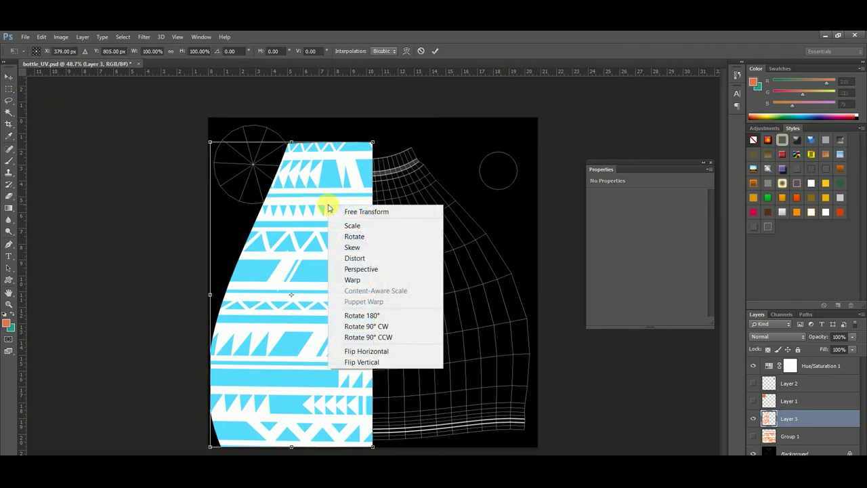
{"action": "left_click", "coordinate": [297, 215]}
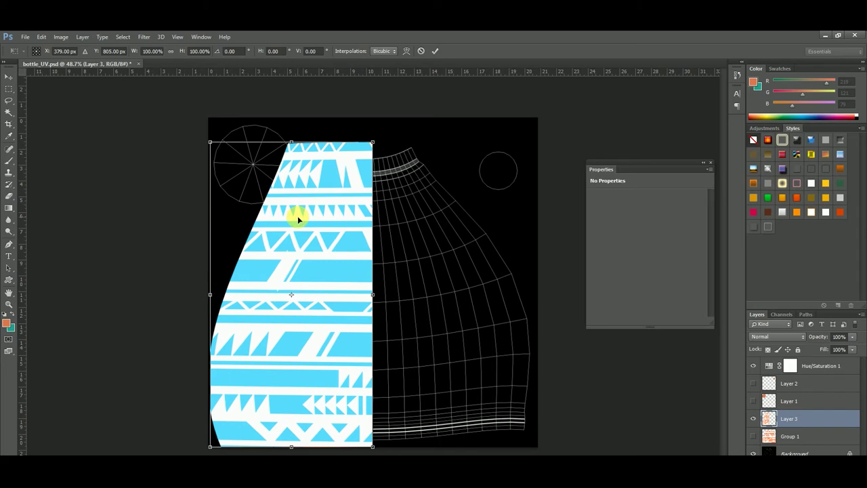
{"action": "key", "text": "Return"}
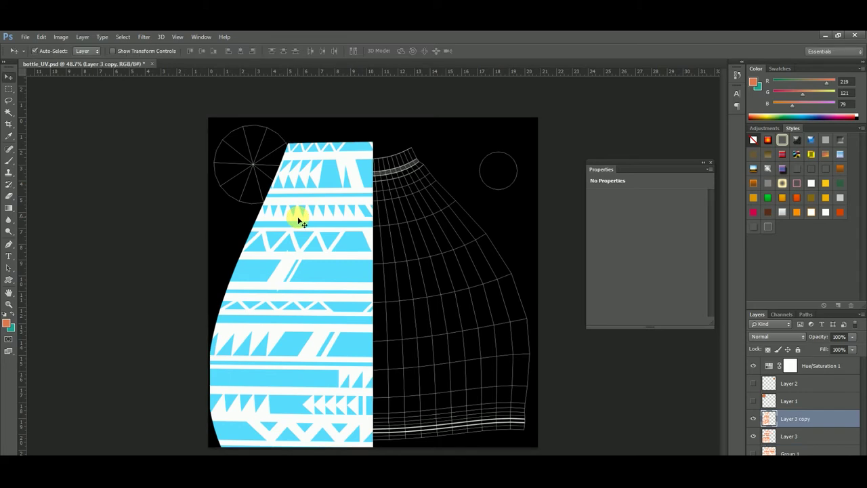
Step: Flip Layer 3 copy horizontally and position it over the right half of the pattern
{"action": "key", "text": "ctrl+t"}
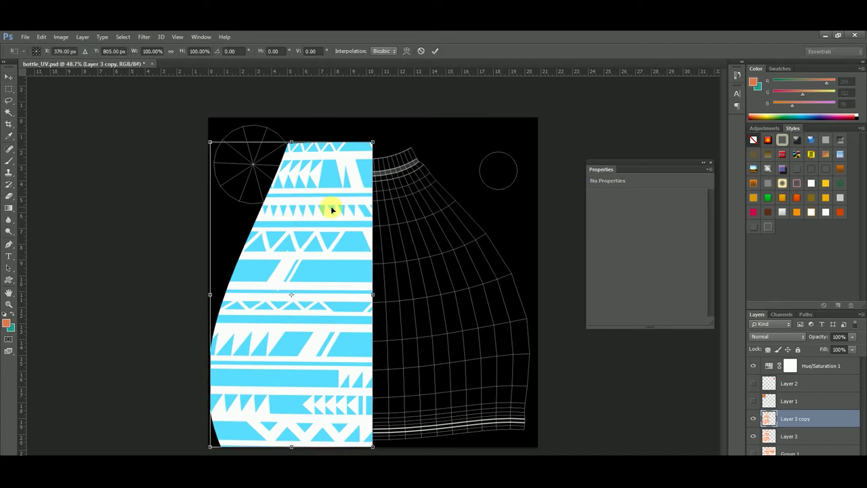
{"action": "right_click", "coordinate": [332, 207]}
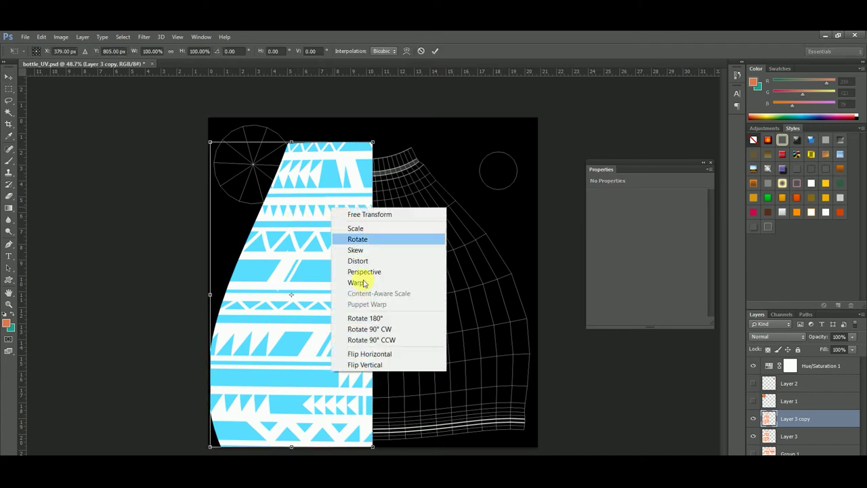
{"action": "left_click", "coordinate": [377, 356]}
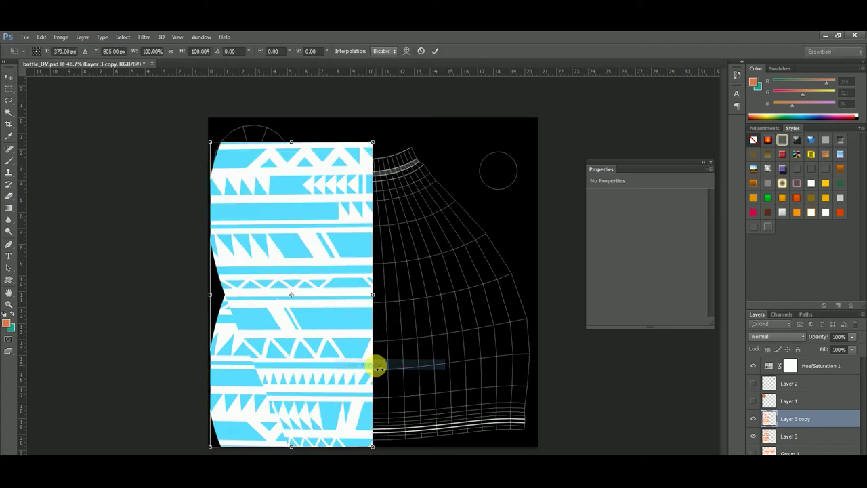
{"action": "right_click", "coordinate": [327, 274]}
{"action": "left_click", "coordinate": [345, 432]}
{"action": "right_click", "coordinate": [326, 281]}
{"action": "left_click", "coordinate": [387, 423]}
{"action": "mouse_move", "coordinate": [300, 299]}
{"action": "left_mouse_down"}
{"action": "mouse_move", "coordinate": [468, 302]}
{"action": "mouse_move", "coordinate": [447, 305]}
{"action": "left_mouse_up"}
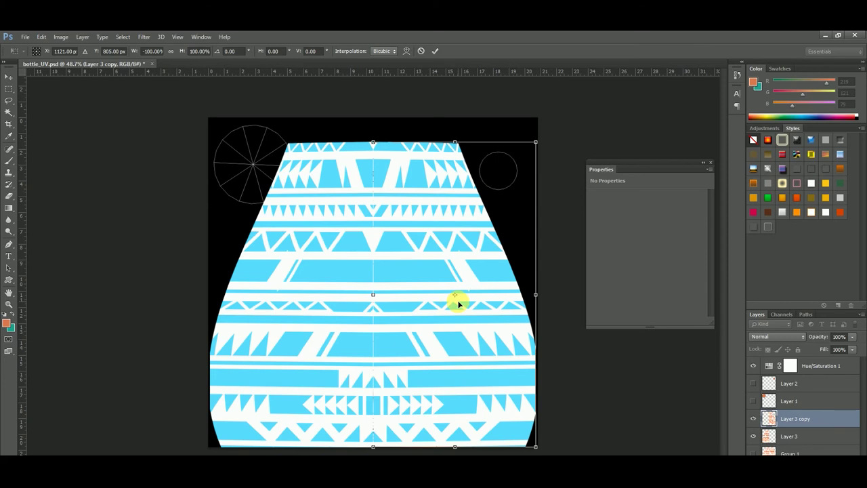
{"action": "key", "text": "Left"}
{"action": "key", "text": "Left"}
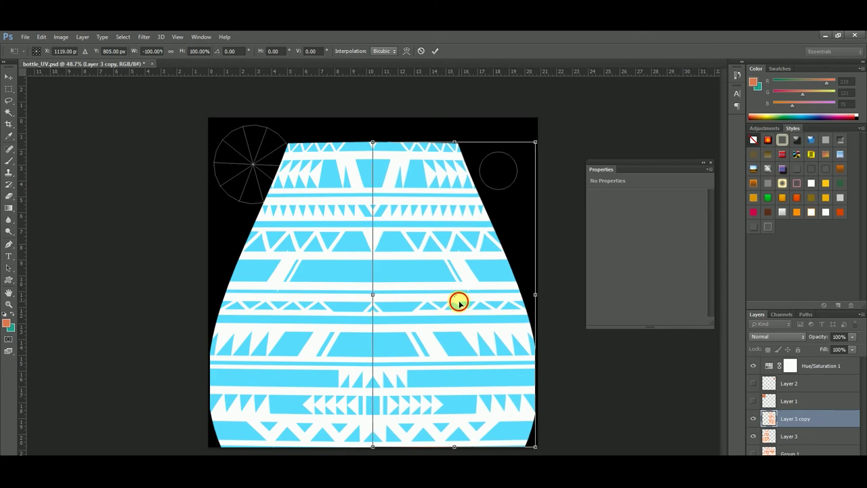
{"action": "double_click", "coordinate": [458, 302]}
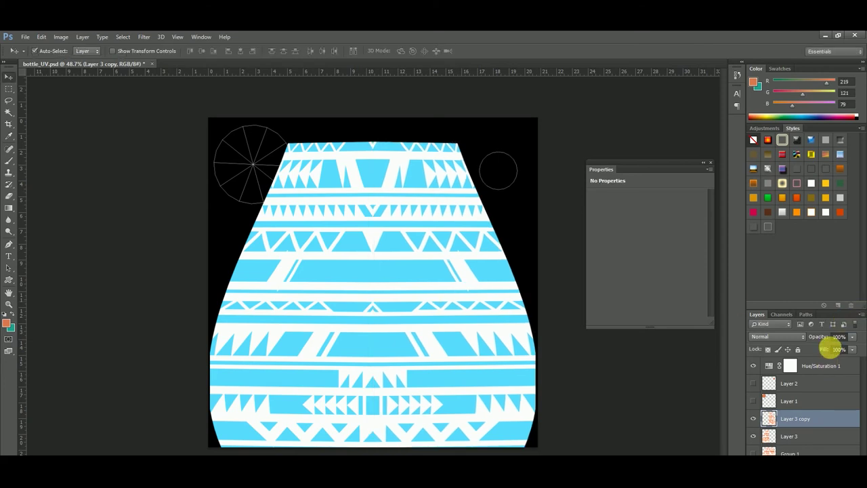
Step: Show Layer 2 again, save as JPEG replacing bottle_UV_Color, then switch to Maya
{"action": "left_click", "coordinate": [753, 384]}
{"action": "key", "text": "ctrl+shift+s"}
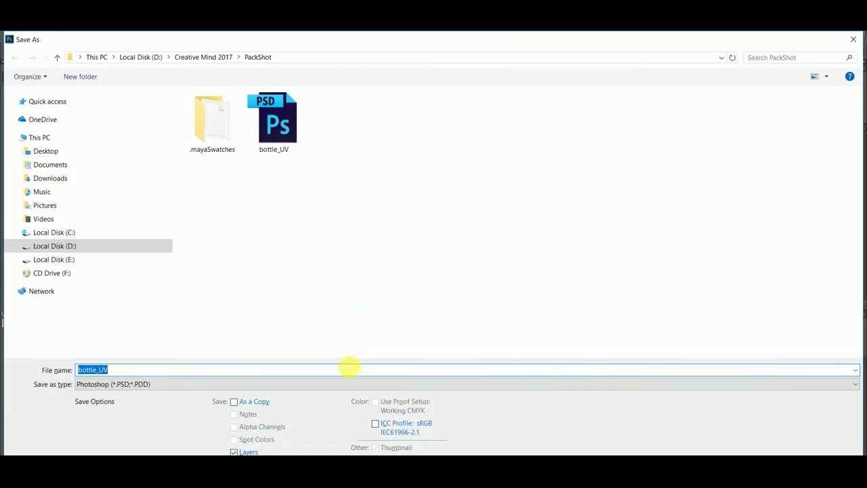
{"action": "left_click", "coordinate": [188, 384]}
{"action": "left_click", "coordinate": [154, 265]}
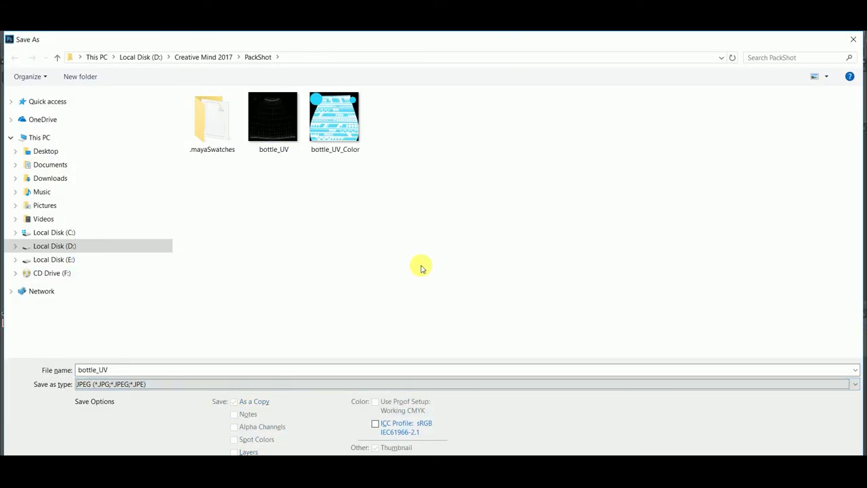
{"action": "left_click", "coordinate": [336, 126]}
{"action": "double_click", "coordinate": [336, 126]}
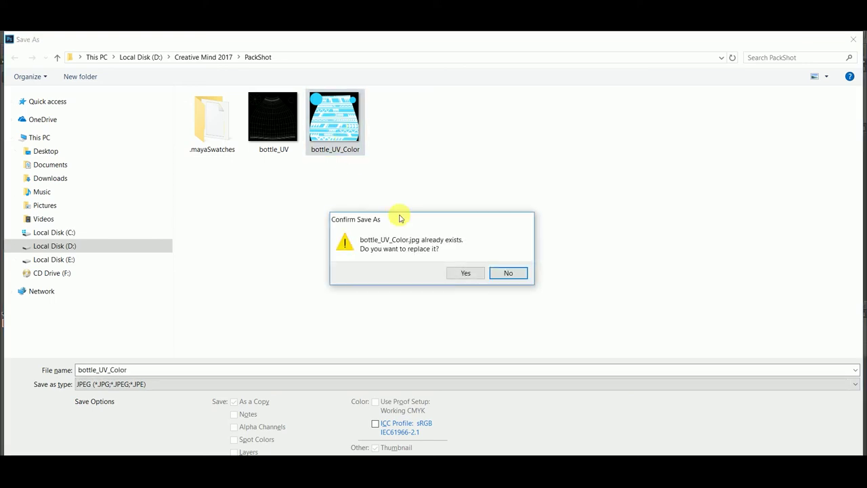
{"action": "left_click", "coordinate": [465, 273]}
{"action": "left_click", "coordinate": [489, 161]}
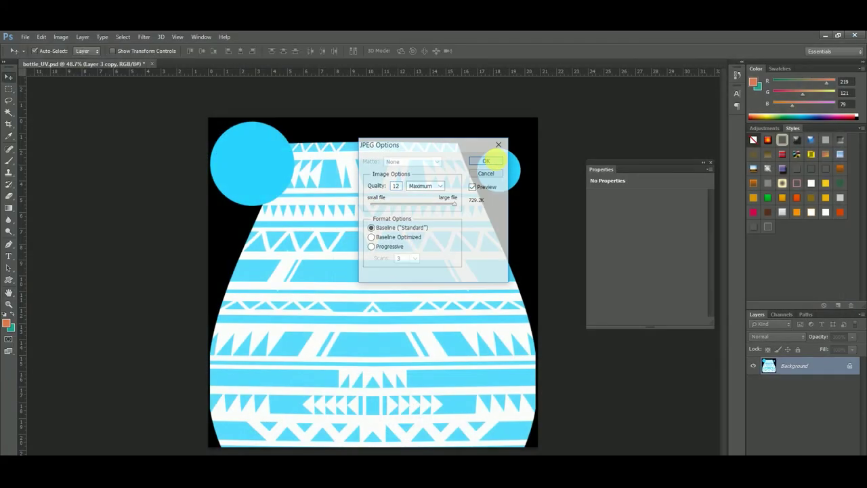
{"action": "left_click", "coordinate": [298, 437]}
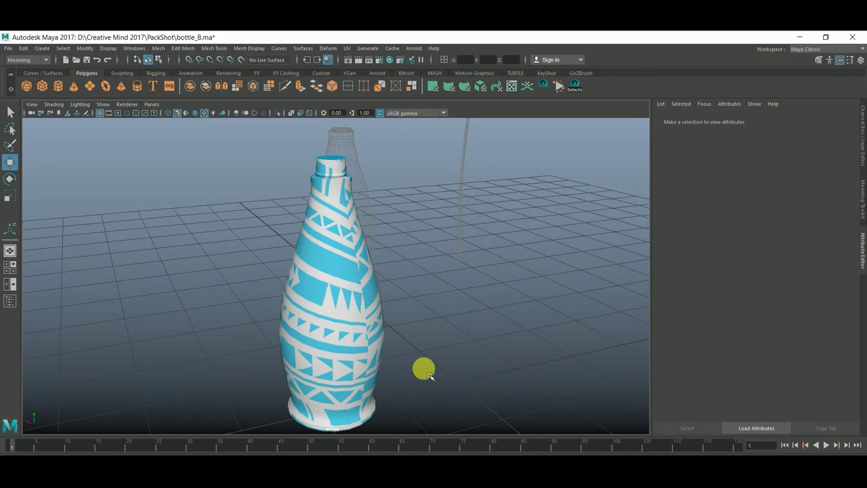
Step: Select and deselect the bottle to refresh its texture, then orbit and pan around it
{"action": "left_click", "coordinate": [372, 331]}
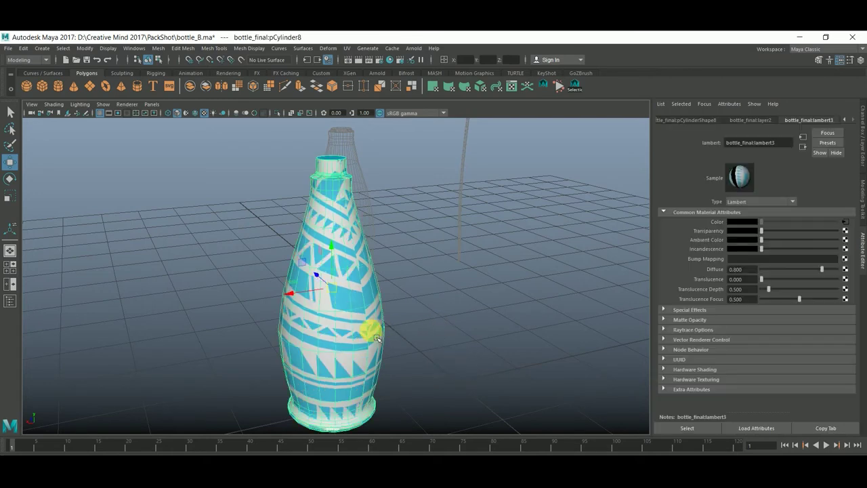
{"action": "left_click", "coordinate": [457, 320]}
{"action": "mouse_move", "coordinate": [445, 323]}
{"action": "left_mouse_down", "text": "alt"}
{"action": "mouse_move", "coordinate": [369, 305]}
{"action": "mouse_move", "coordinate": [405, 284]}
{"action": "mouse_move", "coordinate": [422, 329]}
{"action": "mouse_move", "coordinate": [408, 325]}
{"action": "mouse_move", "coordinate": [461, 339]}
{"action": "mouse_move", "coordinate": [429, 329]}
{"action": "mouse_move", "coordinate": [493, 305]}
{"action": "mouse_move", "coordinate": [465, 273]}
{"action": "mouse_move", "coordinate": [409, 343]}
{"action": "mouse_move", "coordinate": [517, 293]}
{"action": "mouse_move", "coordinate": [480, 277]}
{"action": "mouse_move", "coordinate": [396, 296]}
{"action": "left_mouse_up", "text": "alt"}
{"action": "mouse_move", "coordinate": [332, 302]}
{"action": "left_mouse_down", "text": "alt"}
{"action": "mouse_move", "coordinate": [280, 290]}
{"action": "mouse_move", "coordinate": [332, 296]}
{"action": "mouse_move", "coordinate": [286, 296]}
{"action": "mouse_move", "coordinate": [310, 295]}
{"action": "mouse_move", "coordinate": [395, 338]}
{"action": "mouse_move", "coordinate": [373, 310]}
{"action": "mouse_move", "coordinate": [277, 333]}
{"action": "mouse_move", "coordinate": [315, 343]}
{"action": "mouse_move", "coordinate": [386, 319]}
{"action": "mouse_move", "coordinate": [379, 319]}
{"action": "mouse_move", "coordinate": [420, 288]}
{"action": "mouse_move", "coordinate": [418, 250]}
{"action": "mouse_move", "coordinate": [415, 324]}
{"action": "mouse_move", "coordinate": [411, 309]}
{"action": "mouse_move", "coordinate": [431, 304]}
{"action": "mouse_move", "coordinate": [370, 296]}
{"action": "mouse_move", "coordinate": [405, 320]}
{"action": "mouse_move", "coordinate": [310, 304]}
{"action": "mouse_move", "coordinate": [213, 306]}
{"action": "mouse_move", "coordinate": [265, 323]}
{"action": "mouse_move", "coordinate": [401, 324]}
{"action": "left_mouse_up", "text": "alt"}
{"action": "middle_click_drag", "start_coordinate": [385, 377], "coordinate": [479, 359], "text": "alt"}
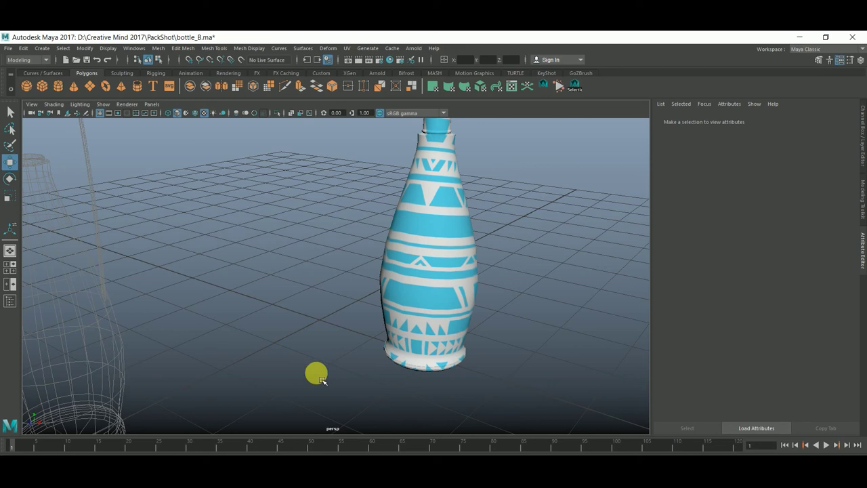
{"action": "mouse_move", "coordinate": [459, 327]}
{"action": "left_mouse_down", "text": "alt"}
{"action": "mouse_move", "coordinate": [440, 356]}
{"action": "mouse_move", "coordinate": [426, 329]}
{"action": "mouse_move", "coordinate": [457, 339]}
{"action": "mouse_move", "coordinate": [441, 313]}
{"action": "mouse_move", "coordinate": [433, 338]}
{"action": "left_mouse_up", "text": "alt"}
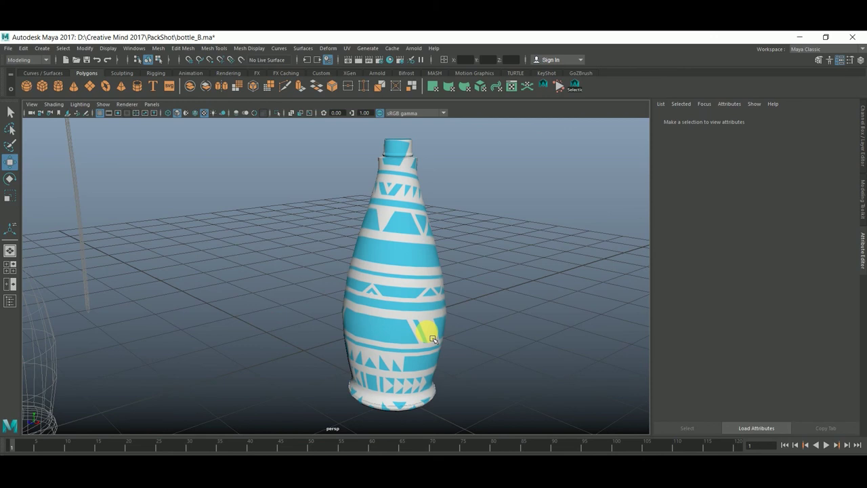